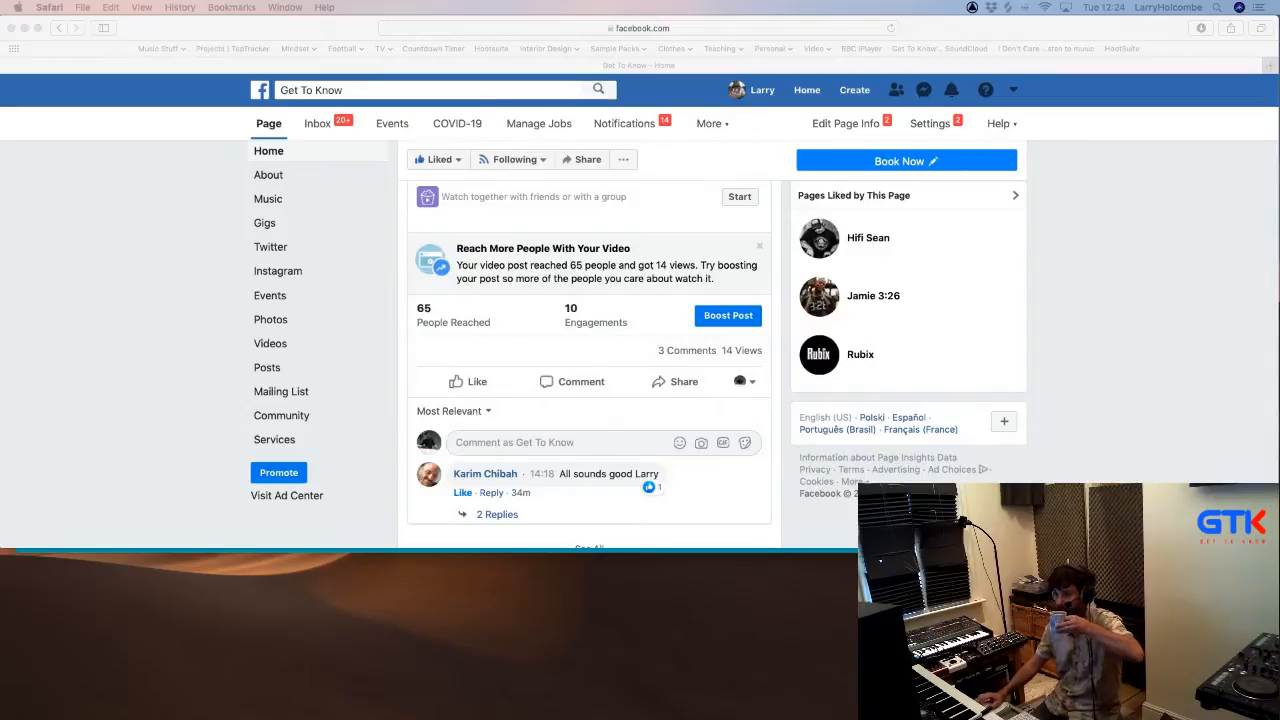
Step: Switch to Logic Pro X and open the recent project Back In The High Life Again Kick 1
mouse_move(405, 702)
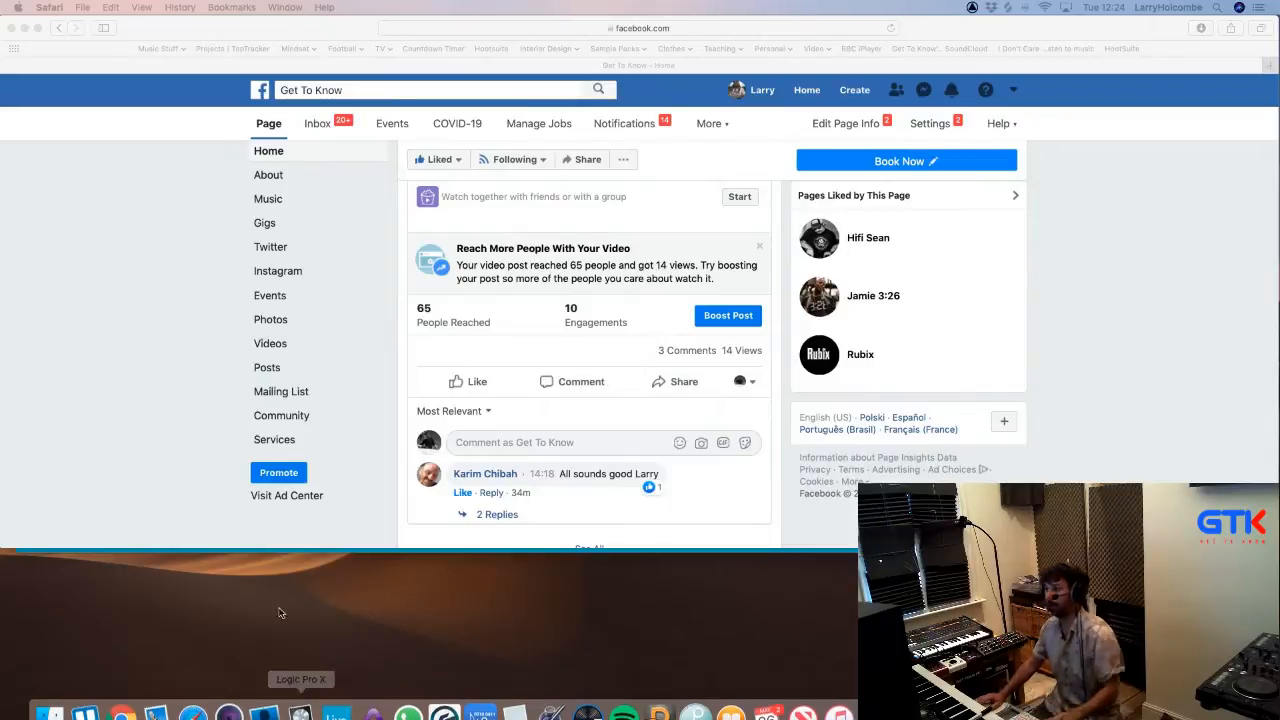
key("super+Tab")
left_click_drag(168, 32, 245, 129)
left_click(7, 46)
key("super+Tab")
left_click(107, 7)
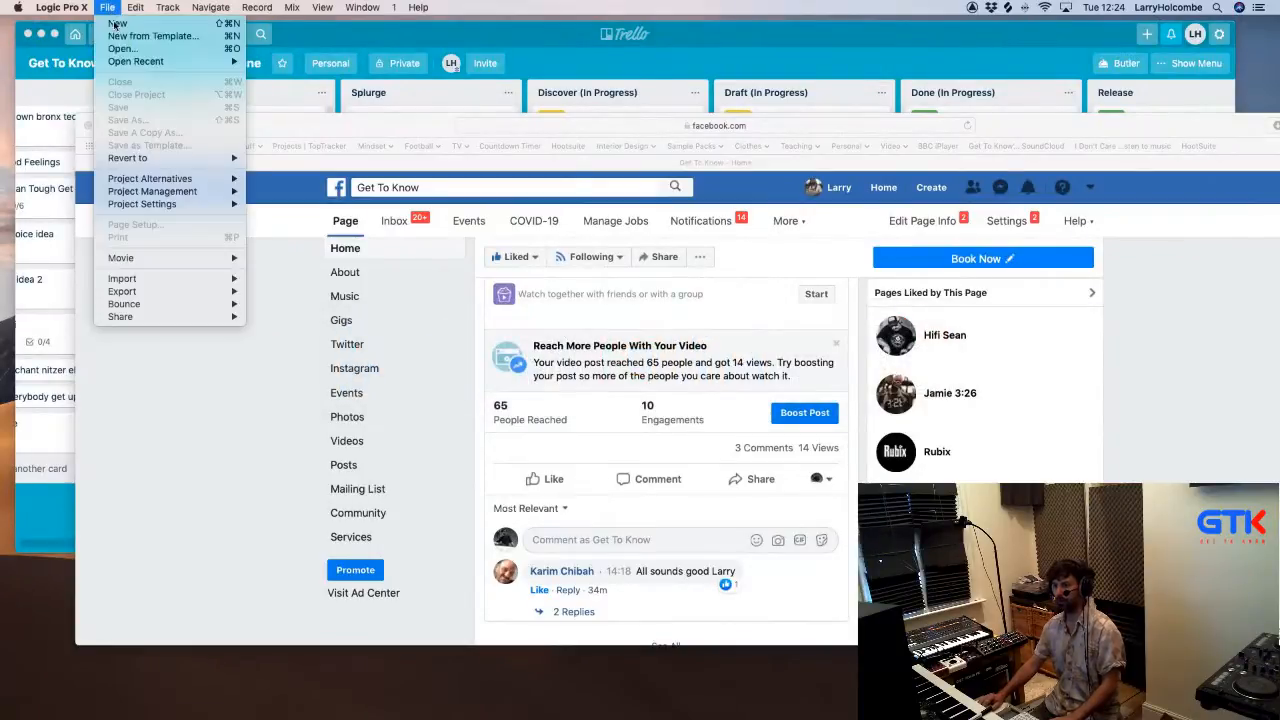
mouse_move(135, 61)
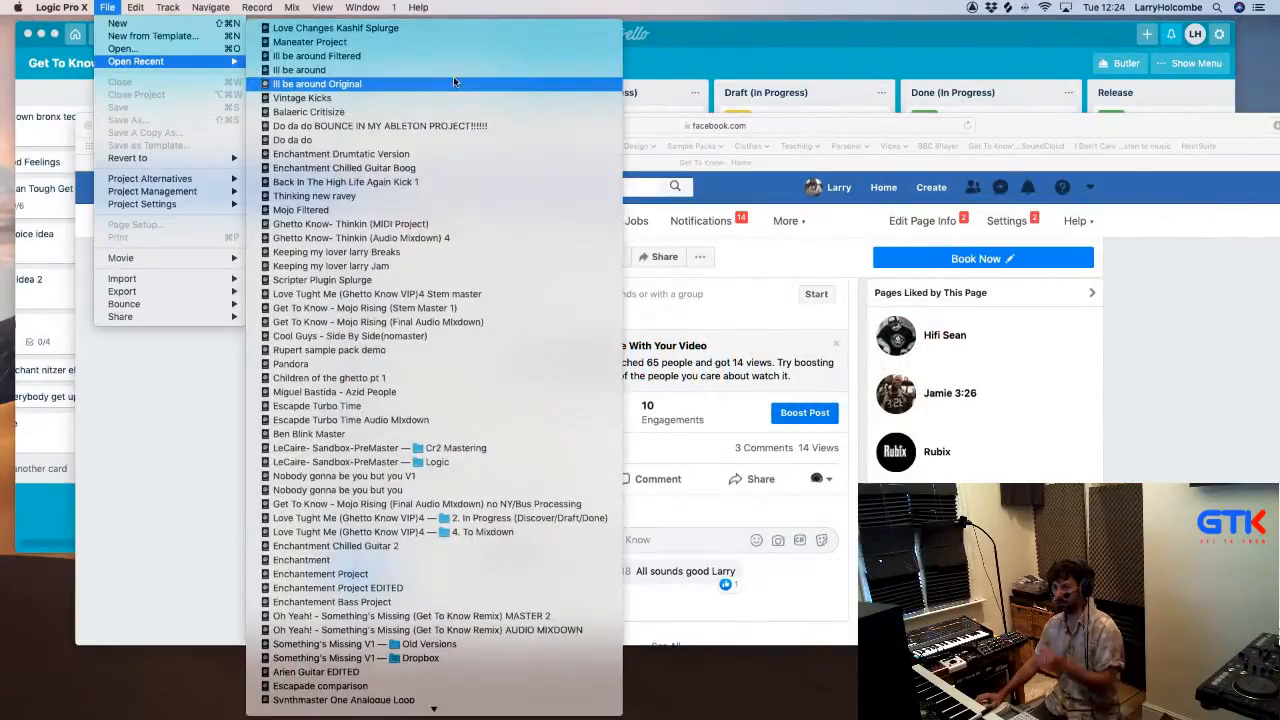
left_click(428, 186)
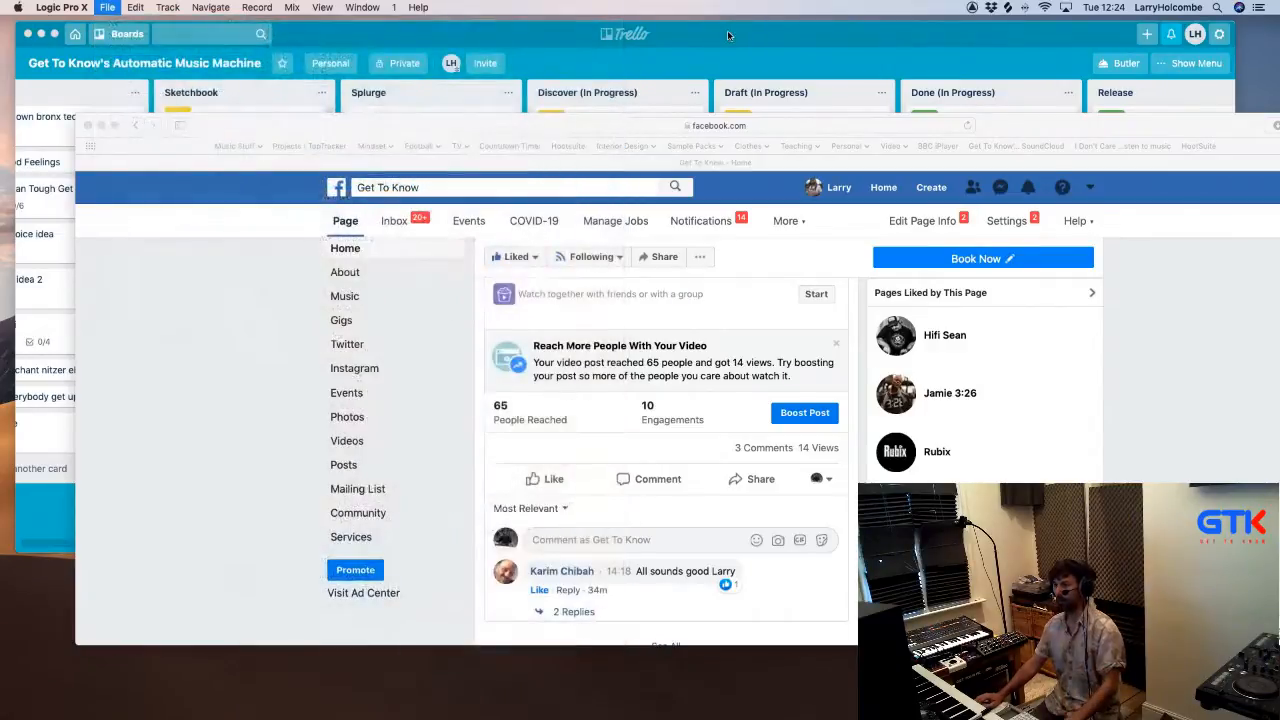
Step: Switch to Trello, open the Back In The High Life.mp3 card in the Release list and play its Done 303 Extra Bass.mp3 attachment
left_click(728, 31)
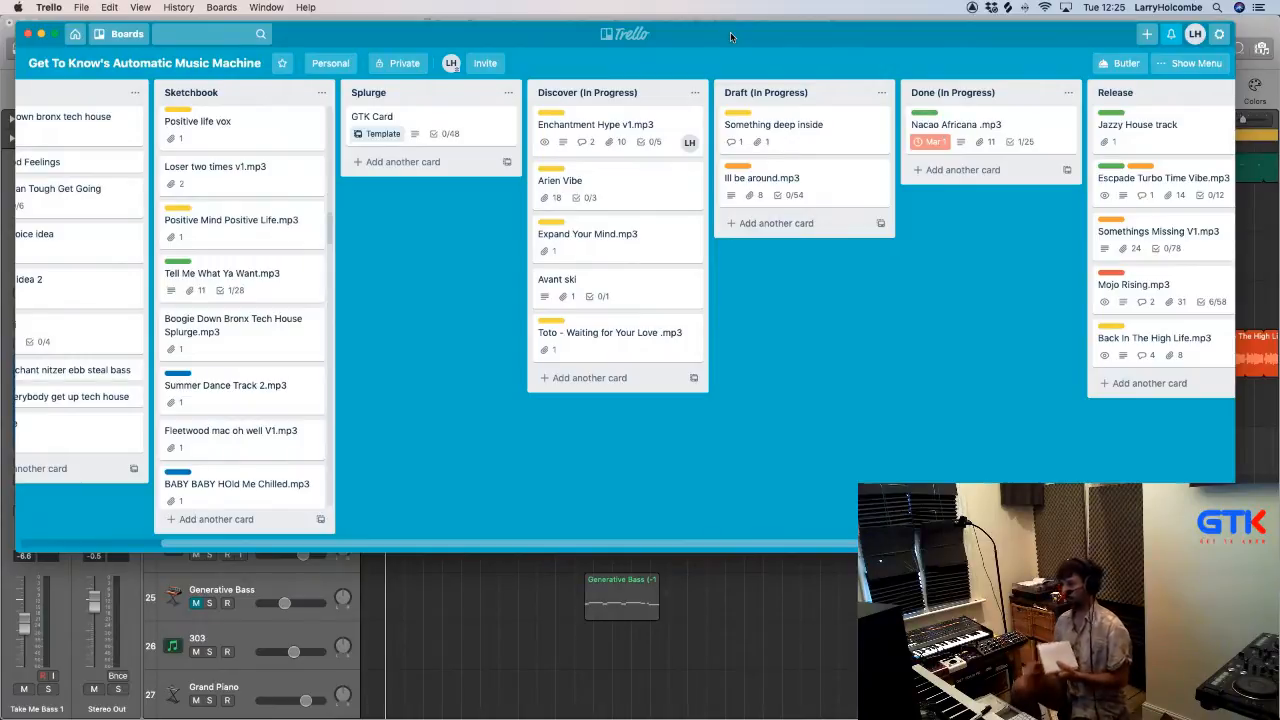
left_click(1157, 337)
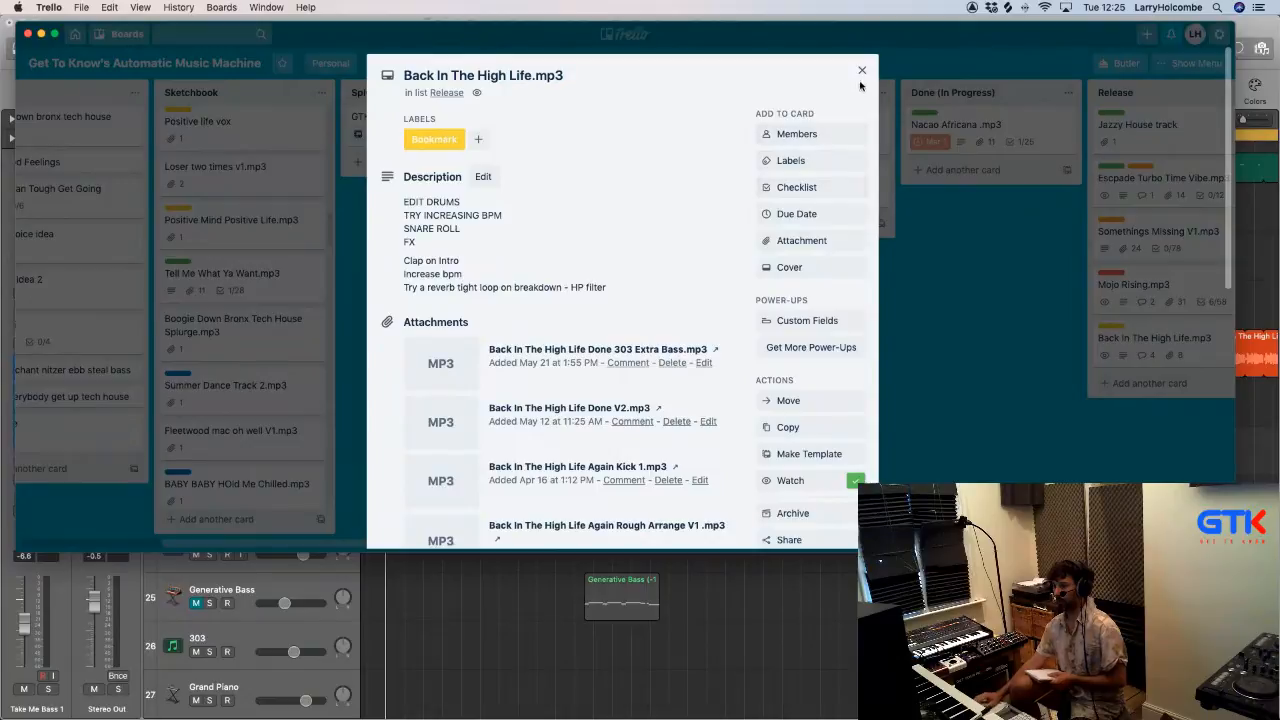
left_click(862, 70)
scroll(848, 333, "right", 5)
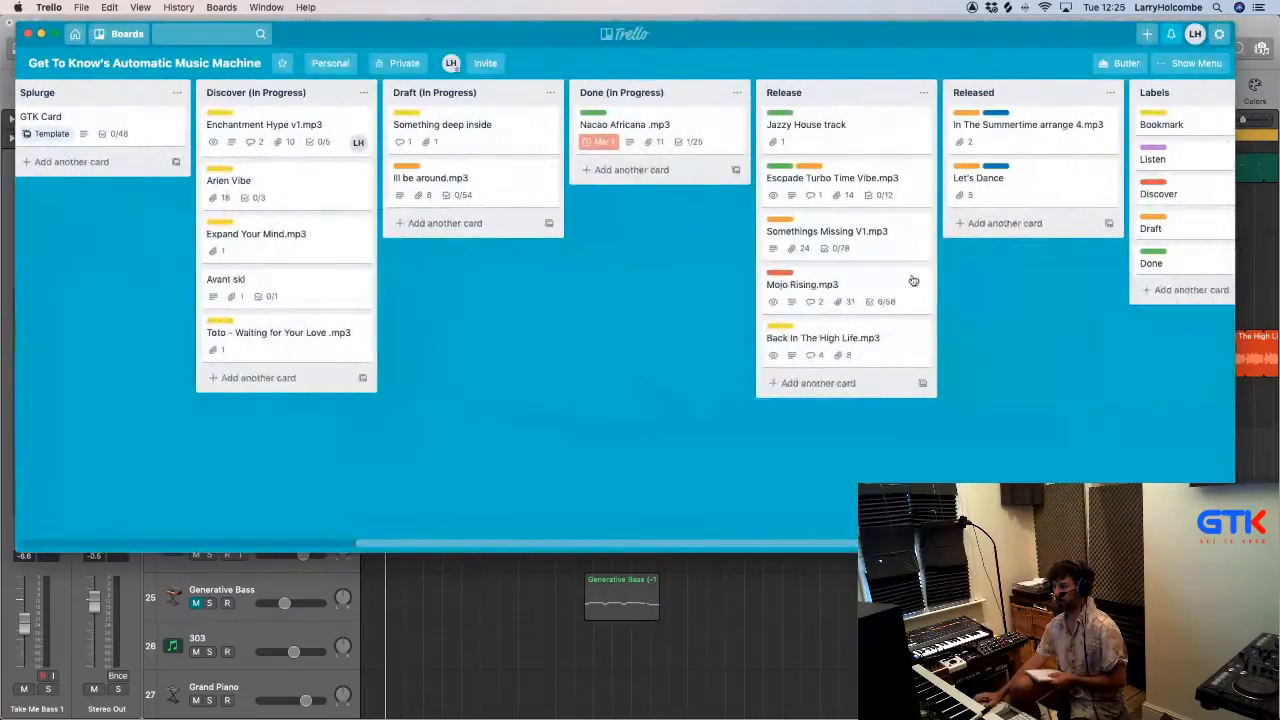
left_click(826, 336)
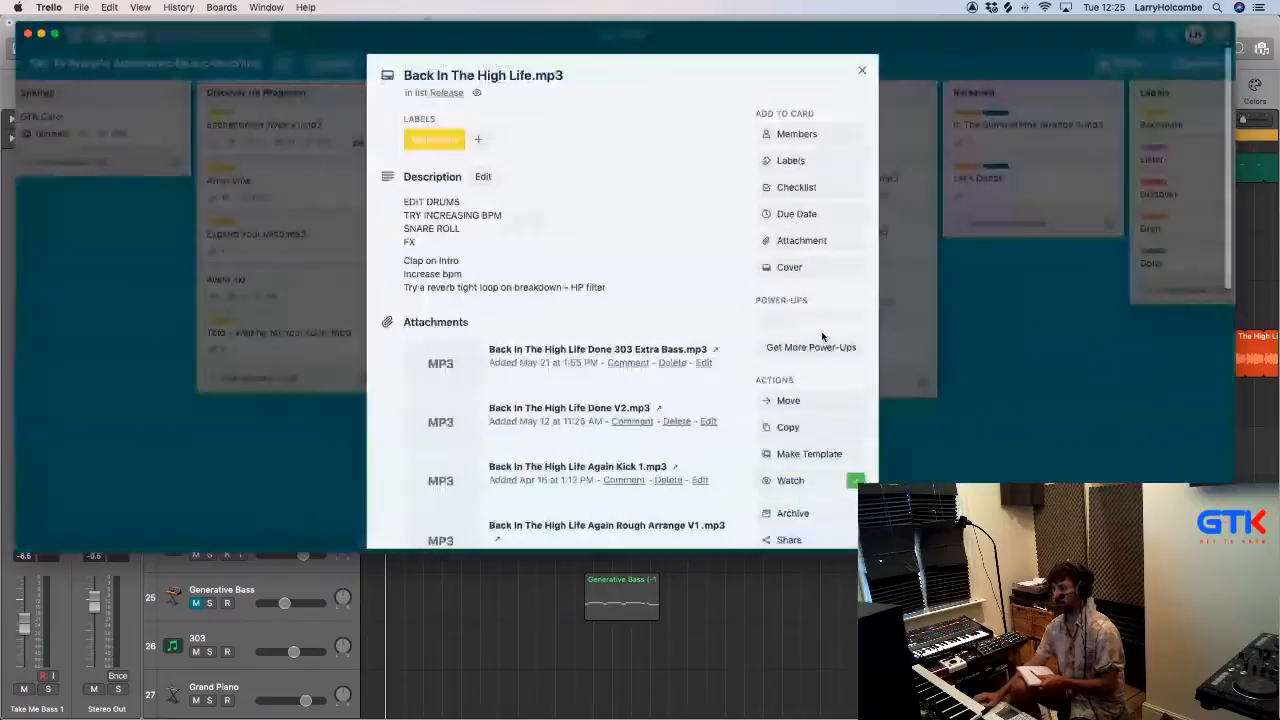
scroll(538, 337, "down", 3)
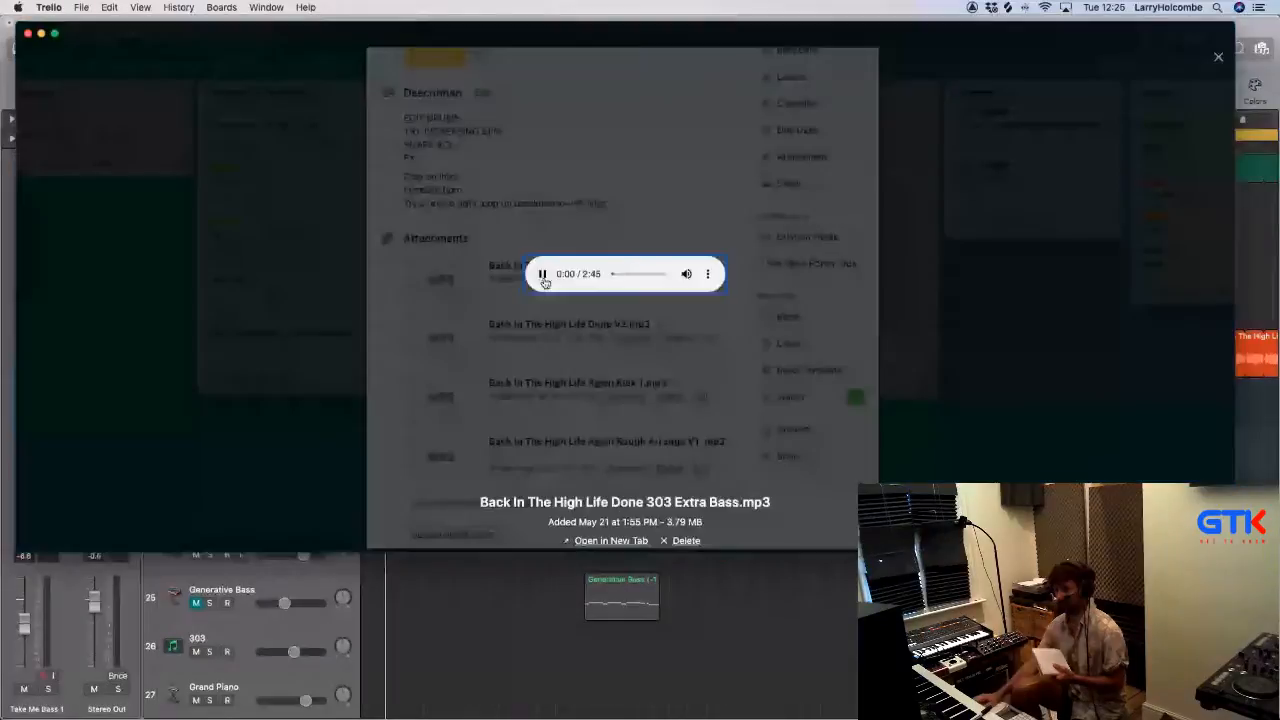
left_click(441, 276)
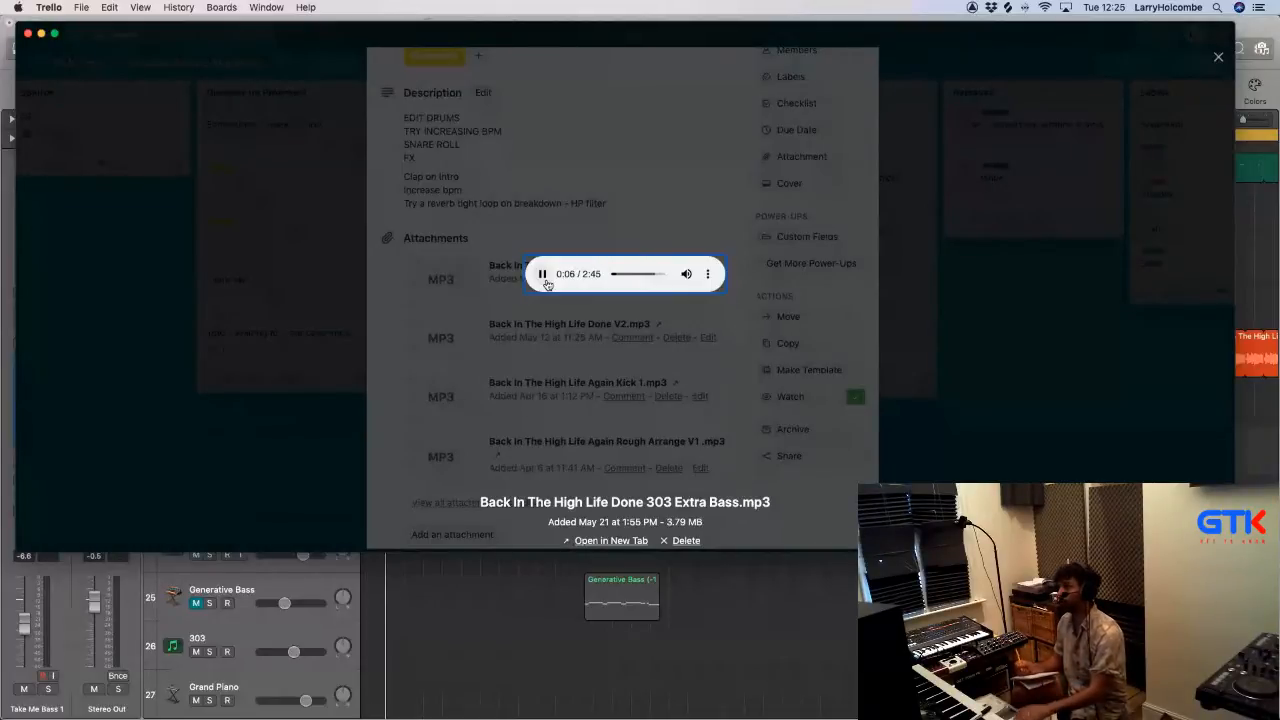
Step: Switch to System Preferences, set the sound output device to Duet (1426), and return to Trello
key("super+Tab")
key("super+Tab")
key("super+Tab")
key("super+Tab")
key("super+Tab")
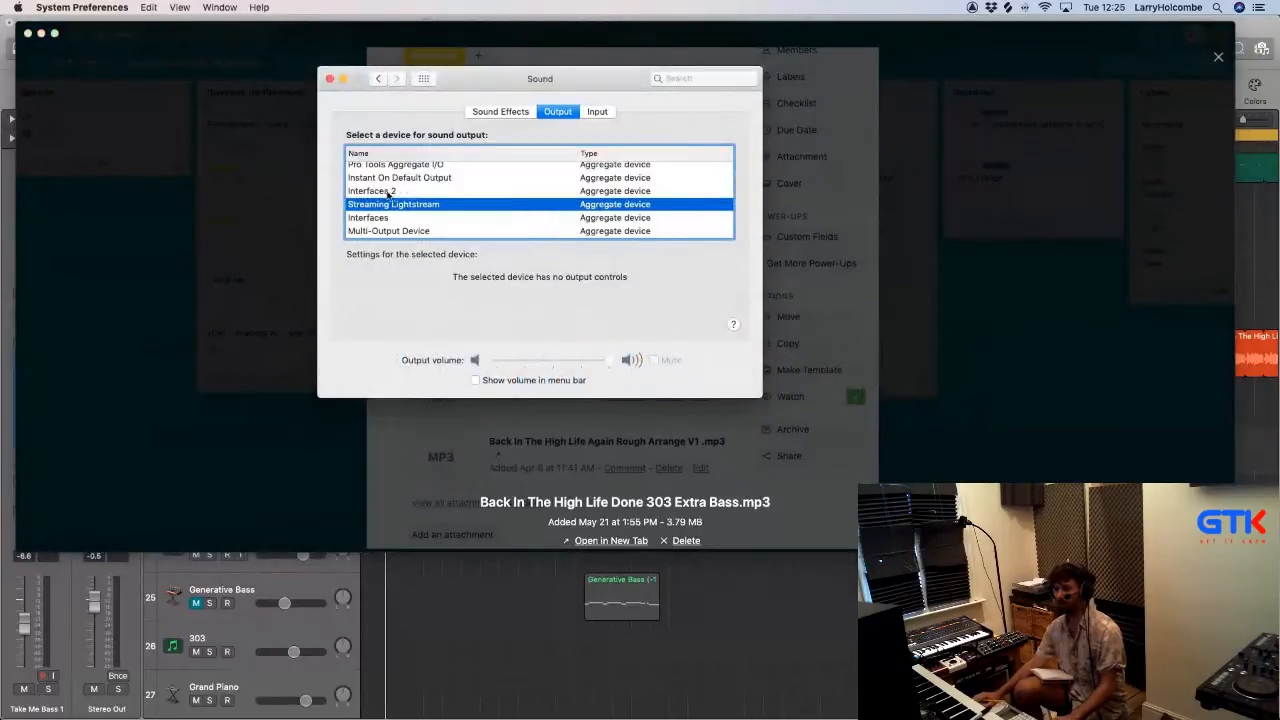
scroll(383, 213, "down", 2)
scroll(383, 213, "up", 5)
left_click(371, 168)
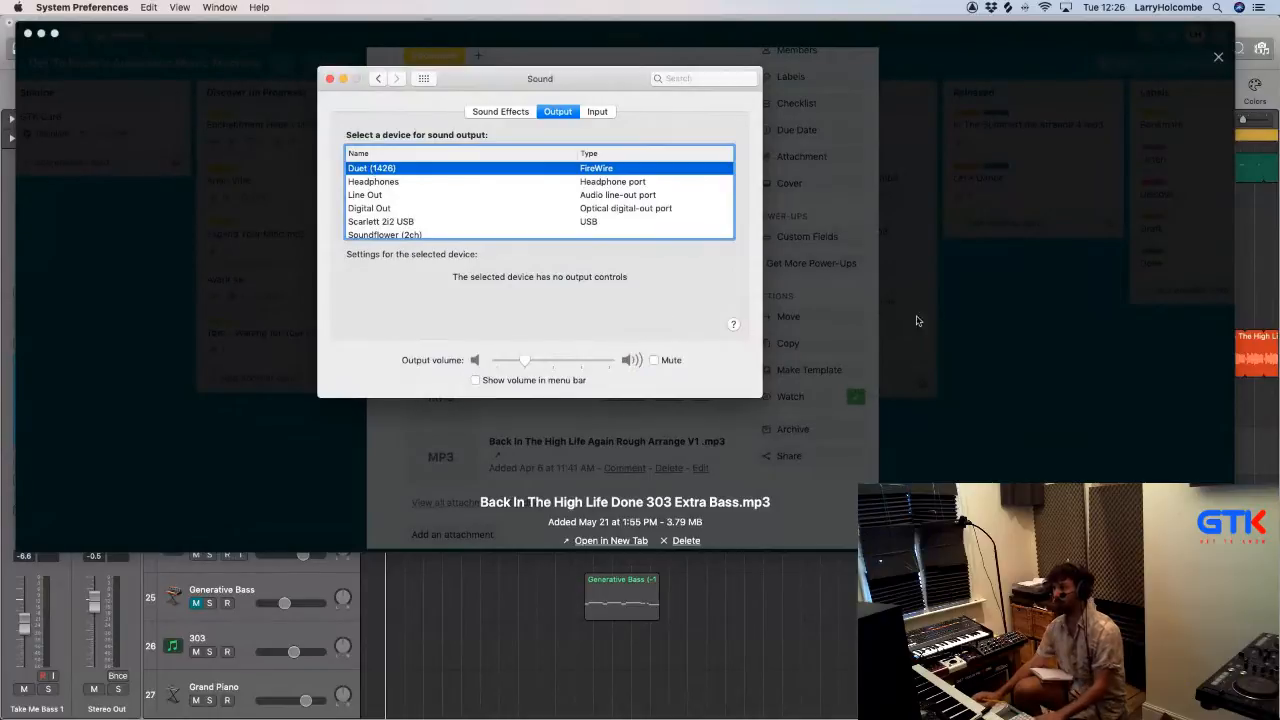
left_click(1003, 320)
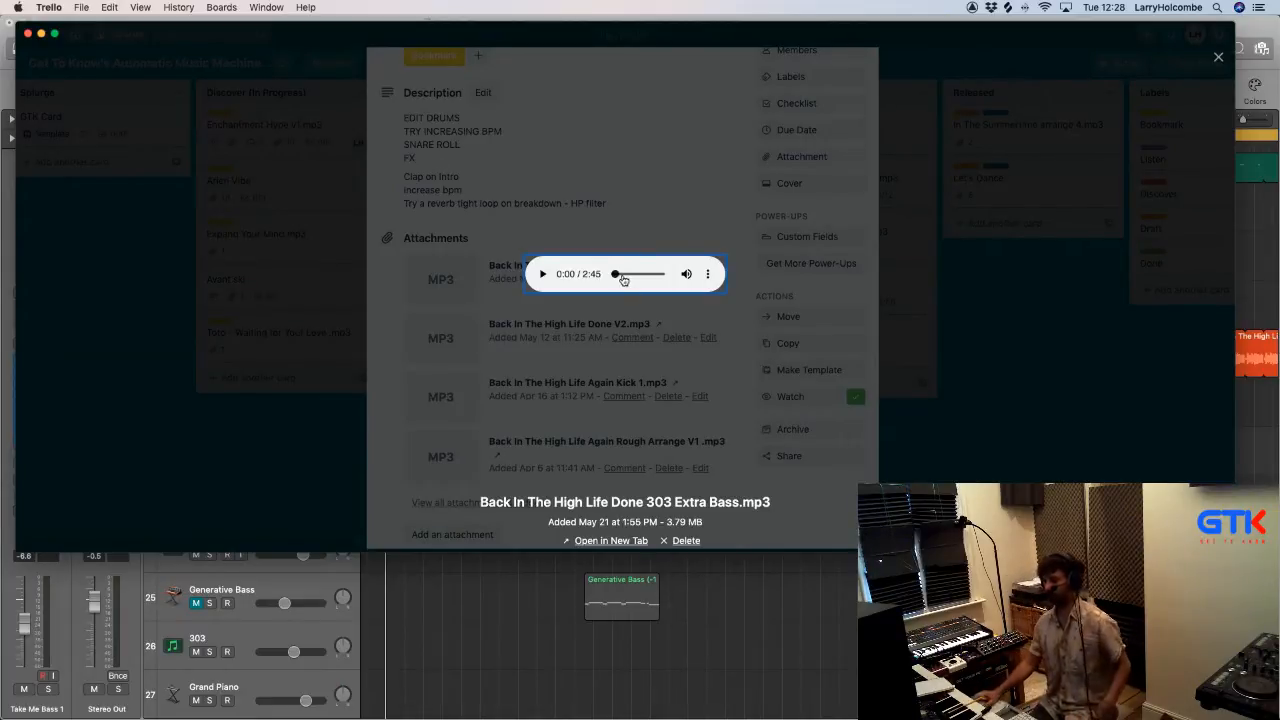
Step: Switch to Logic Pro X, play the arrangement from bar 28 with cycle off, and mute the Extra Bass Fills track
left_click(534, 603)
scroll(555, 514, "down", 3)
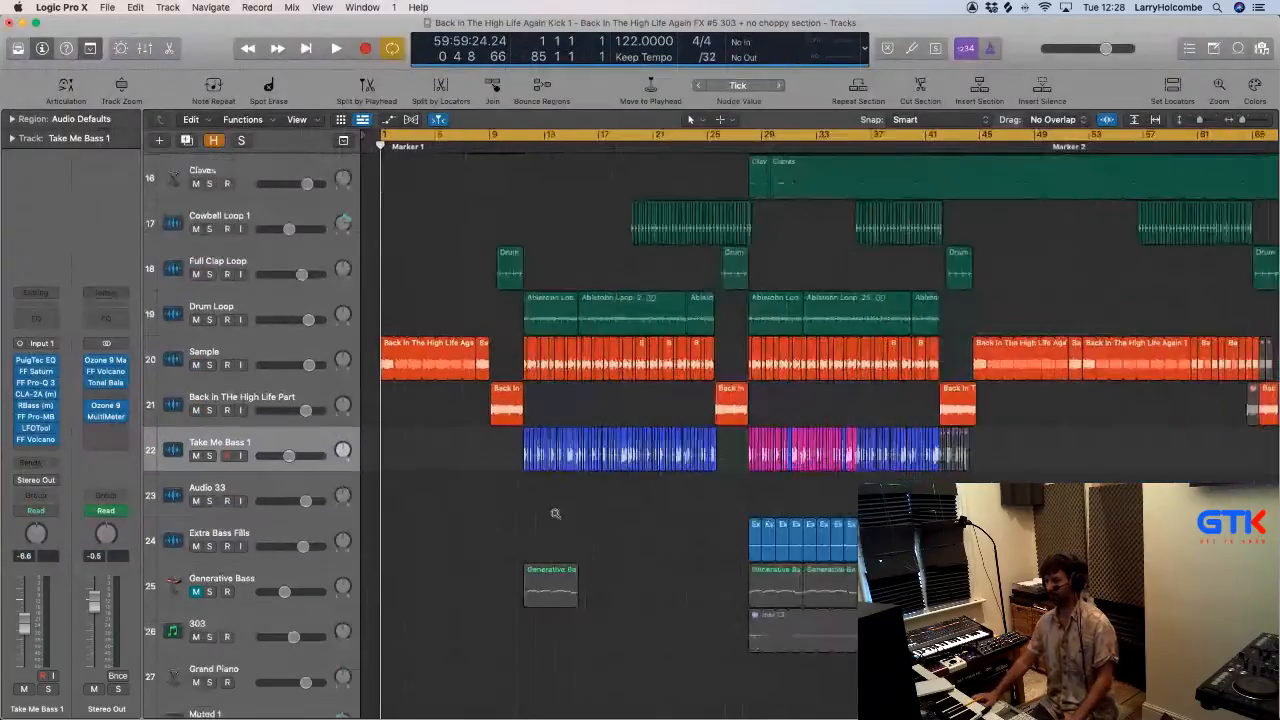
scroll(812, 209, "right", 1)
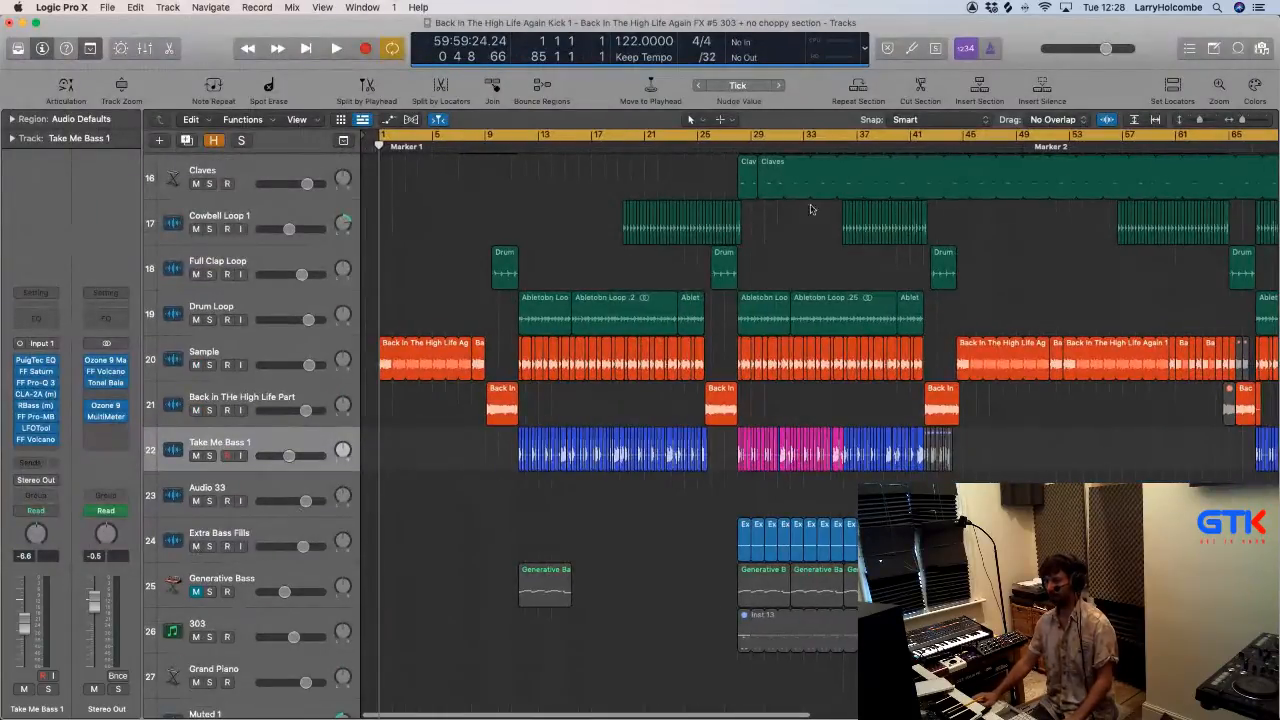
left_click(737, 134)
left_click(737, 146)
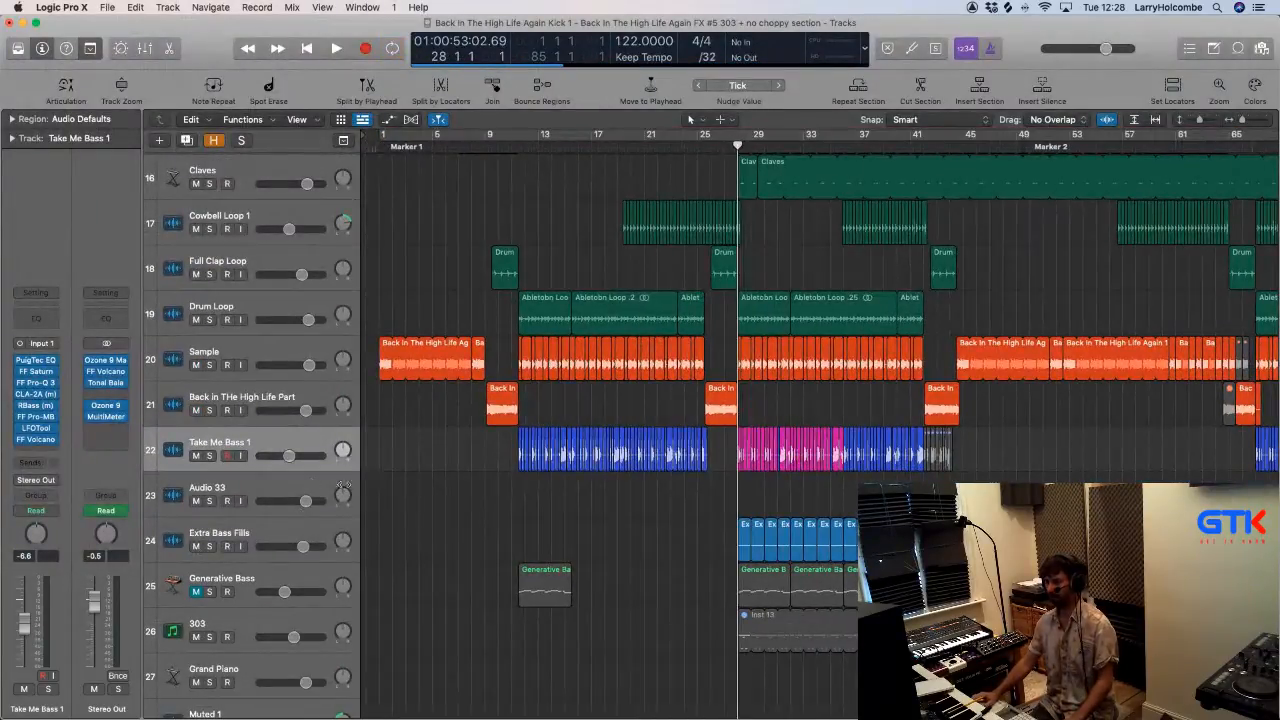
key("space")
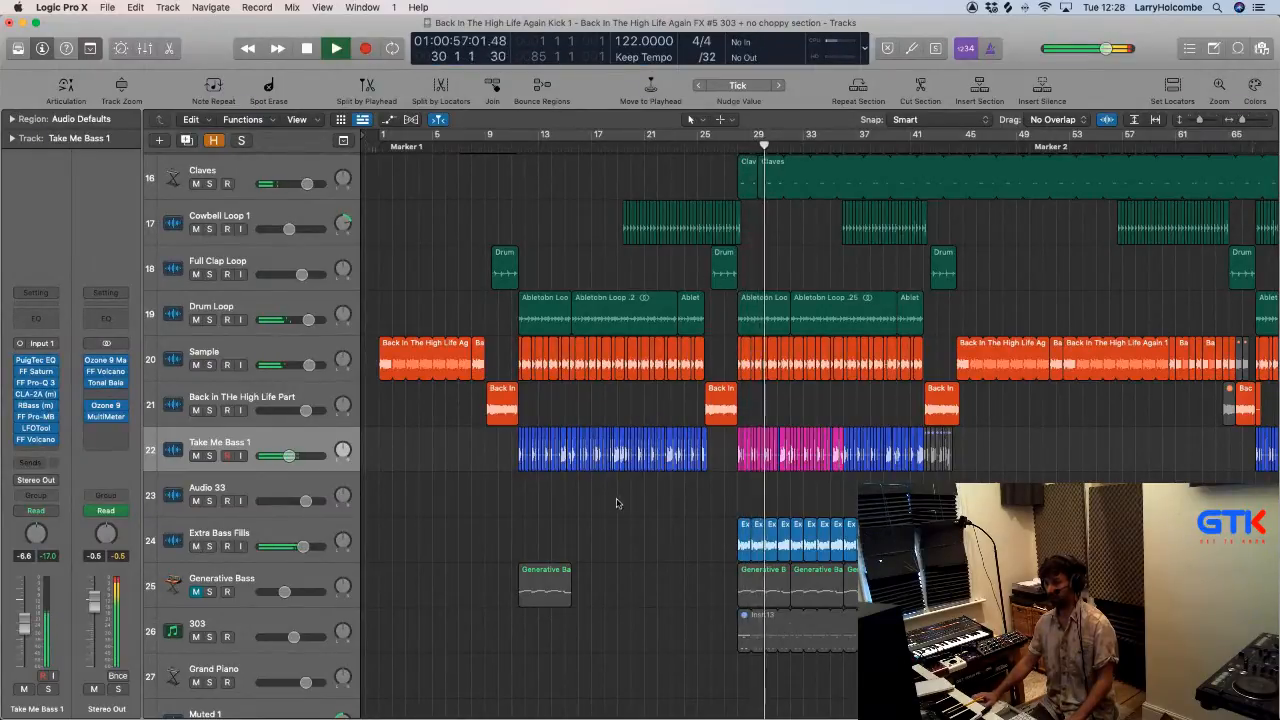
left_click(196, 546)
scroll(577, 485, "down", 4)
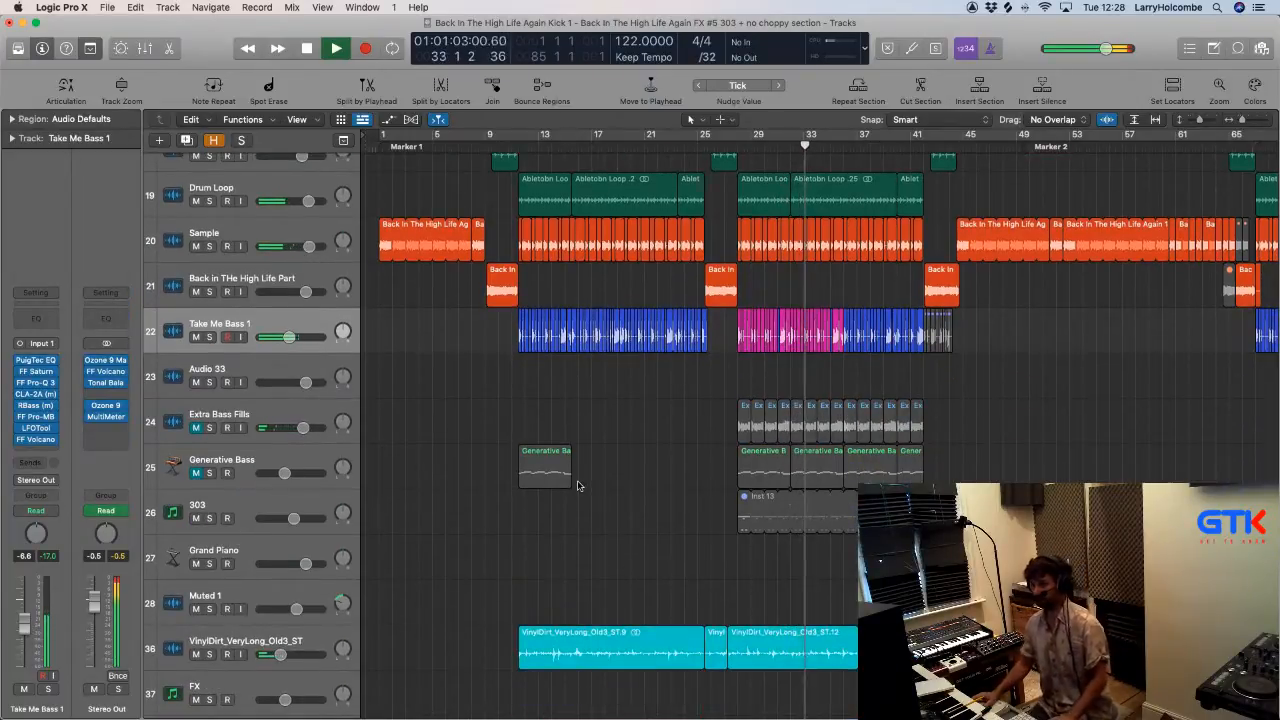
Step: Switch to Trello, dismiss the audio player, review the song card's description and comments, and close the card
key("super+Tab")
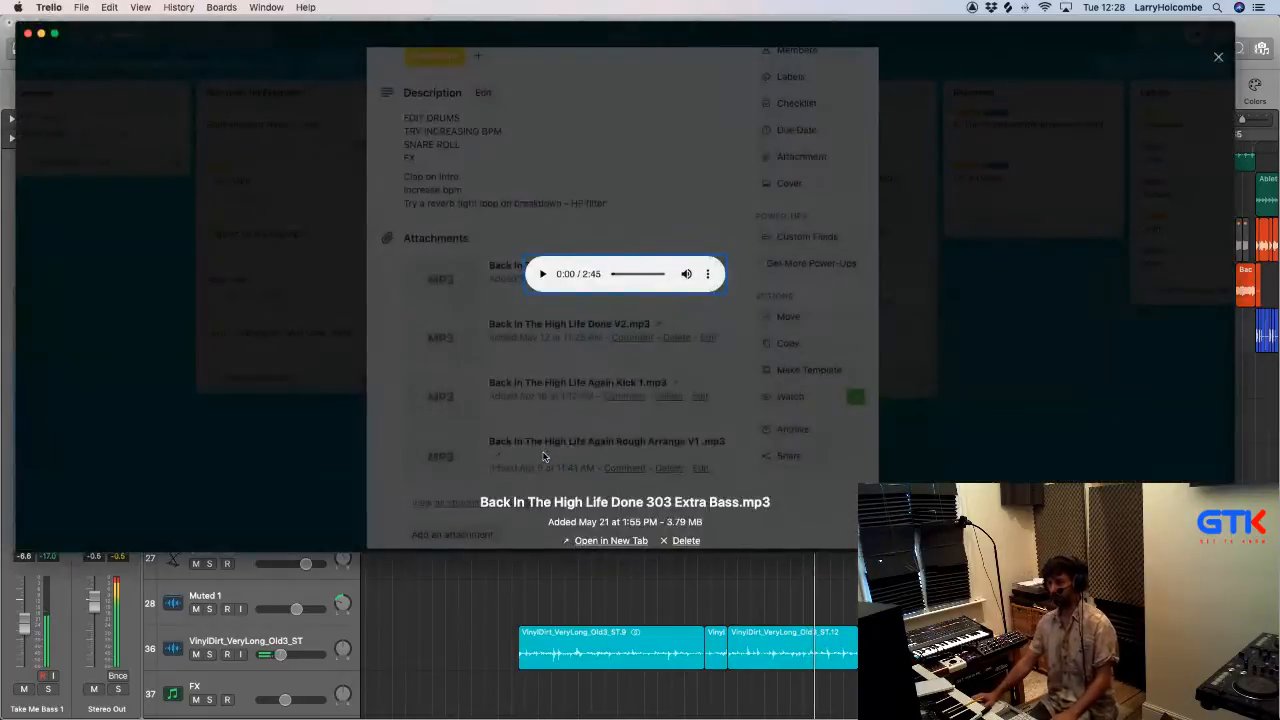
left_click(1218, 58)
scroll(456, 400, "down", 5)
left_click(456, 418)
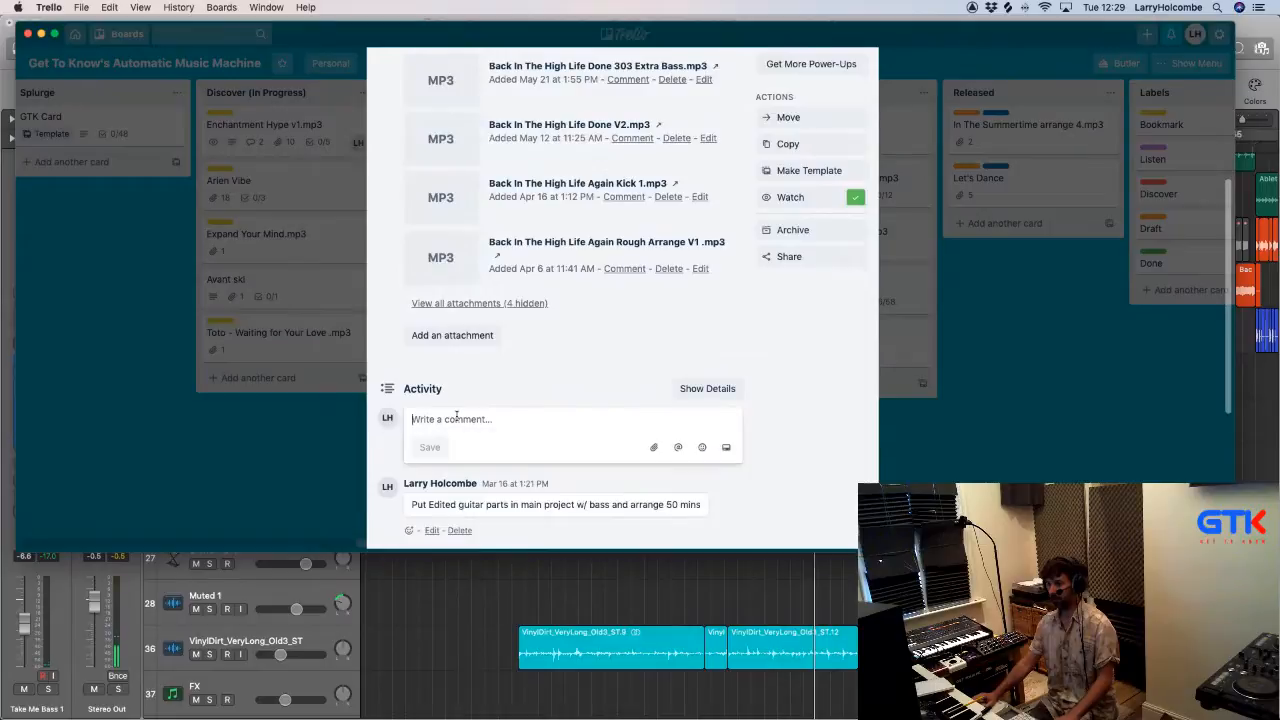
scroll(456, 418, "down", 3)
scroll(457, 420, "up", 6)
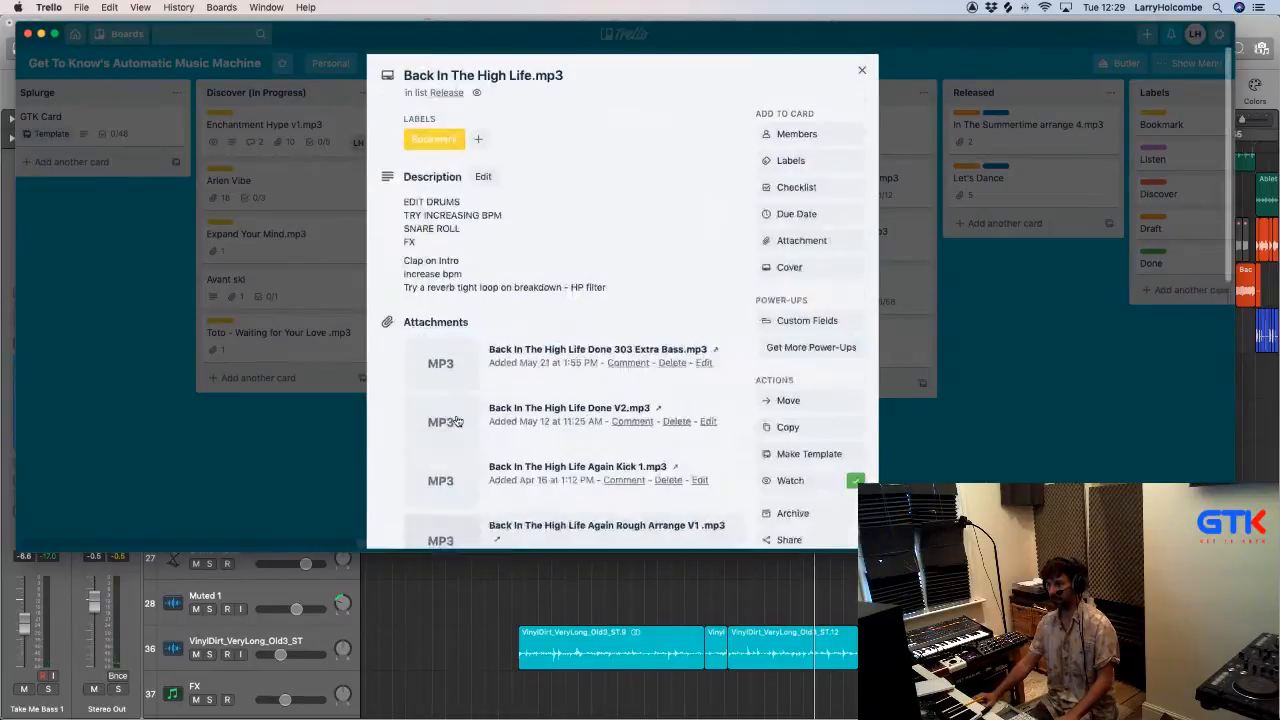
scroll(456, 410, "down", 4)
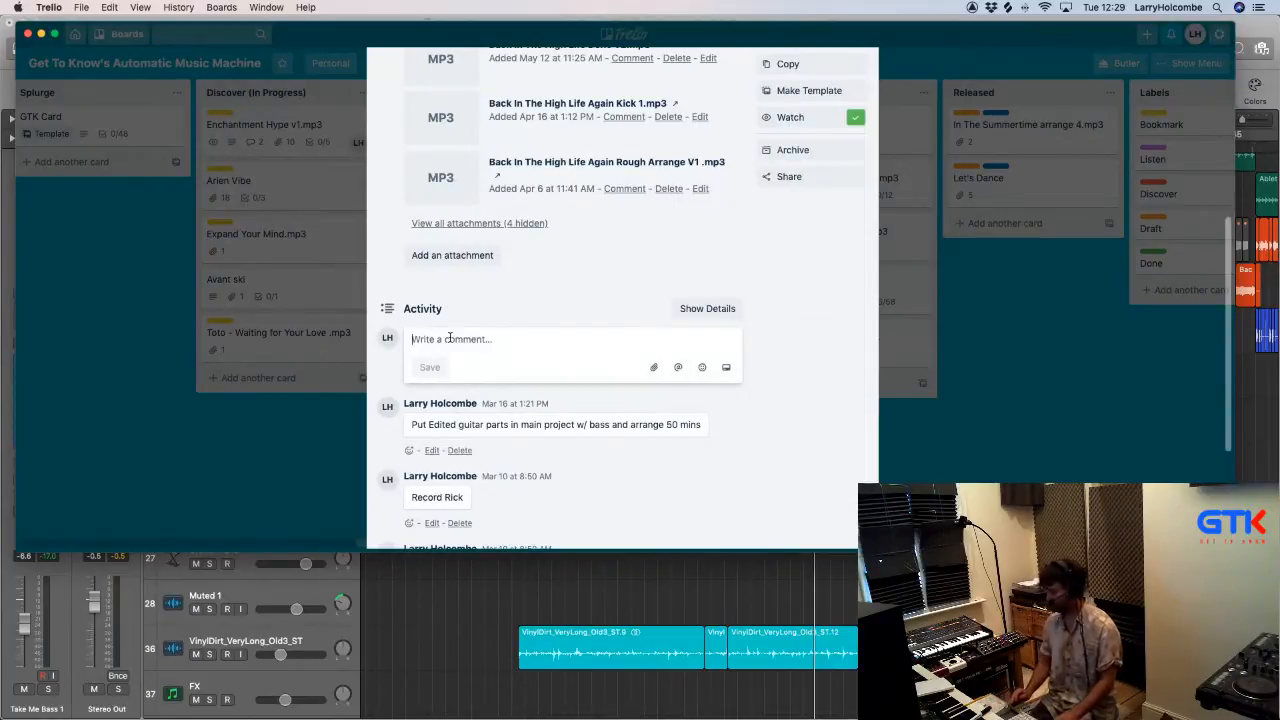
type("lo")
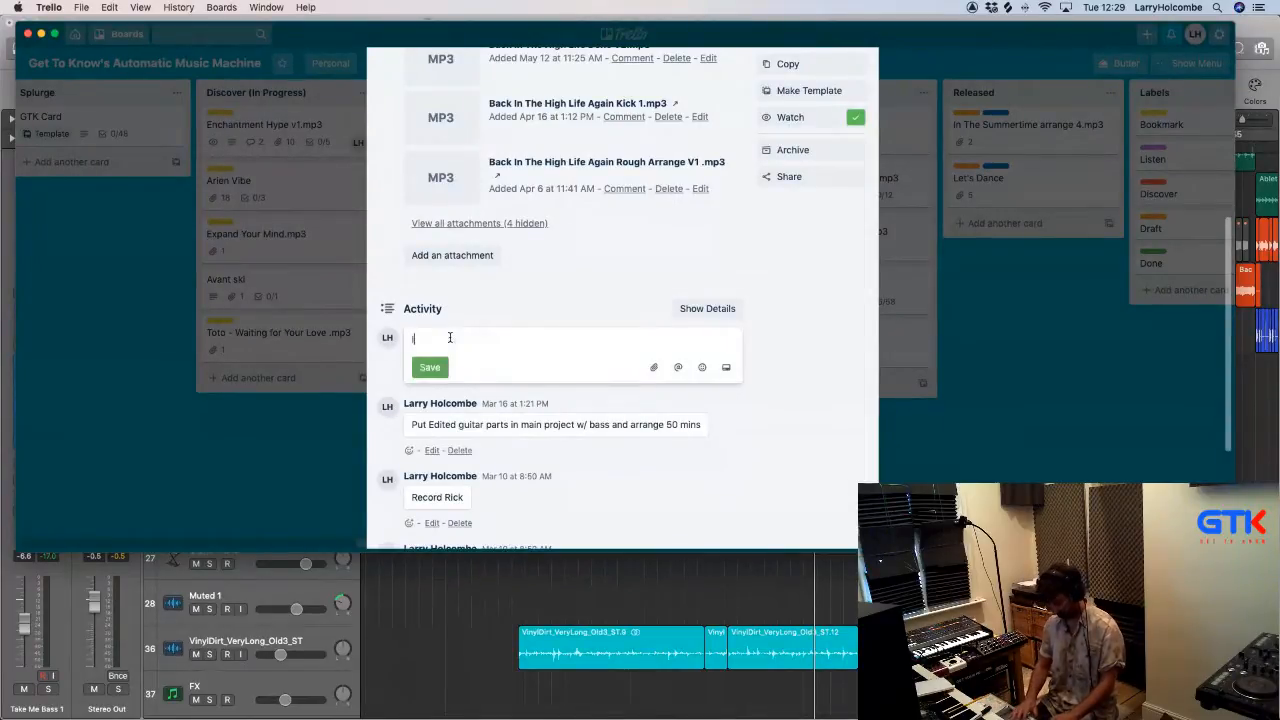
key("BackSpace")
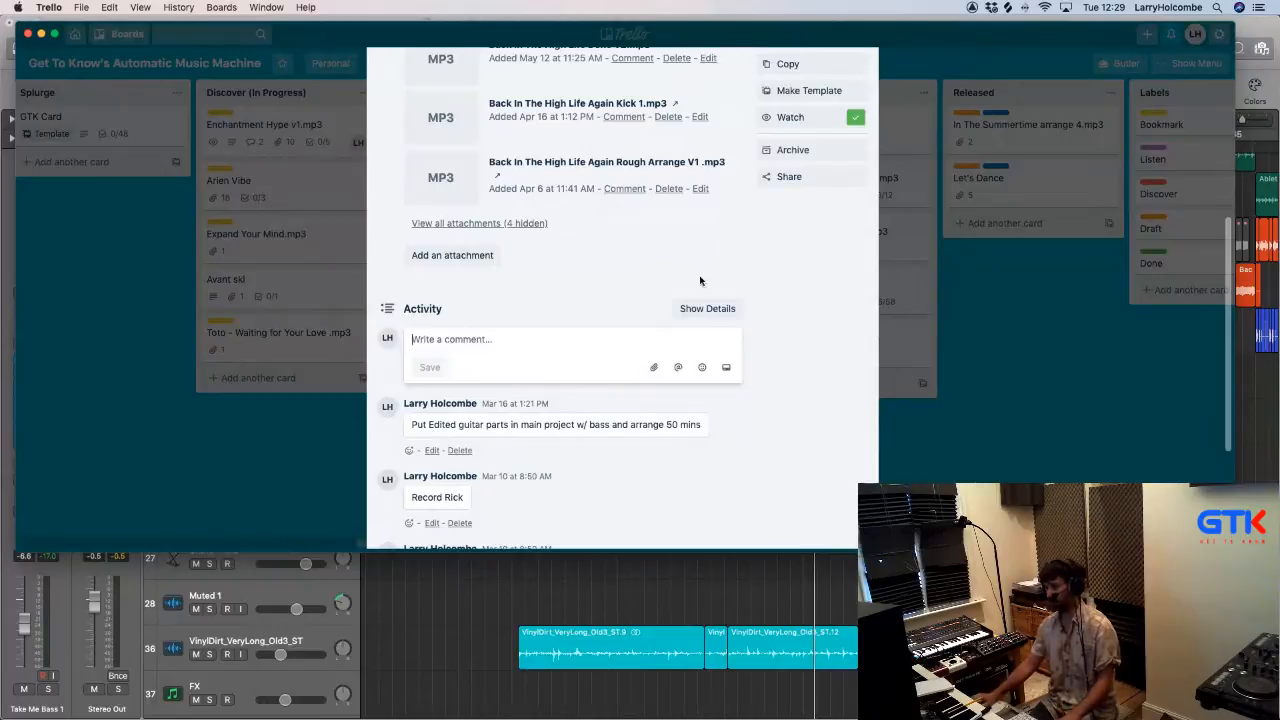
left_click(1058, 377)
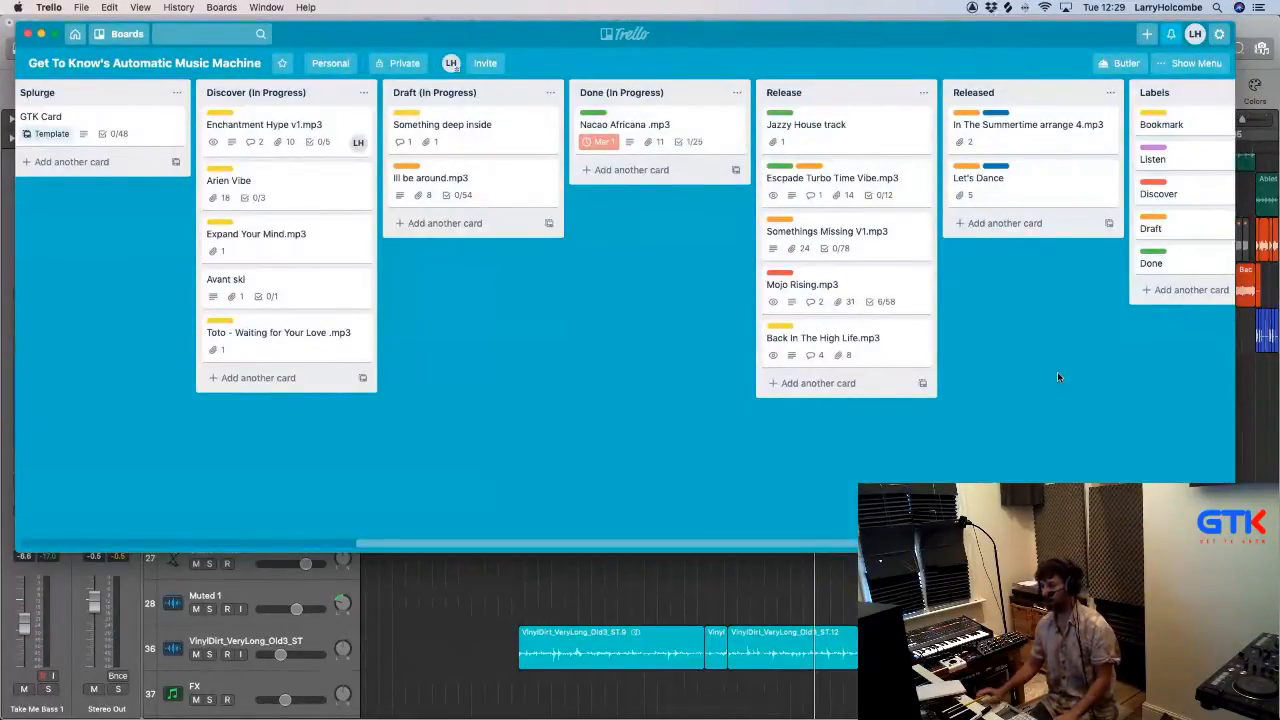
Step: Switch to Logic Pro X and reduce the track heights to examine the FX audio tracks in the lower part of the arrangement
key("super+Tab")
scroll(806, 388, "left", 10)
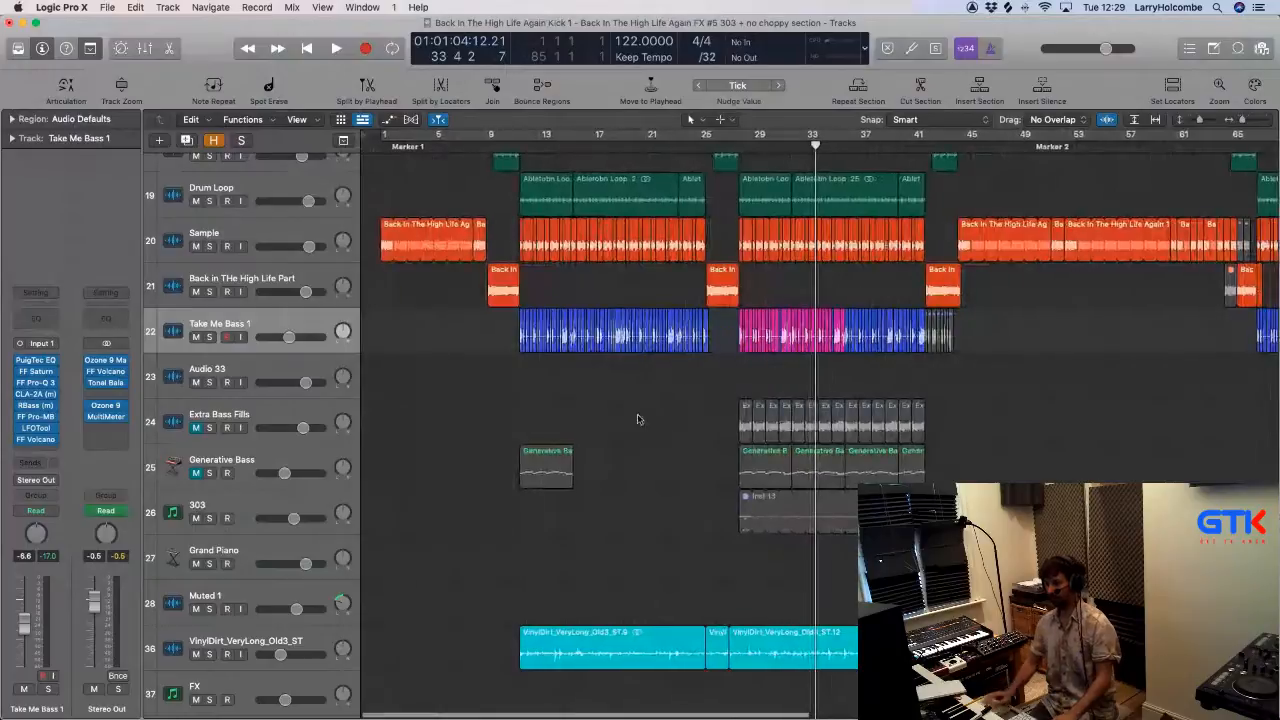
key("super+Up")
key("super+Up")
key("super+Up")
key("super+Up")
key("super+Up")
key("super+Up")
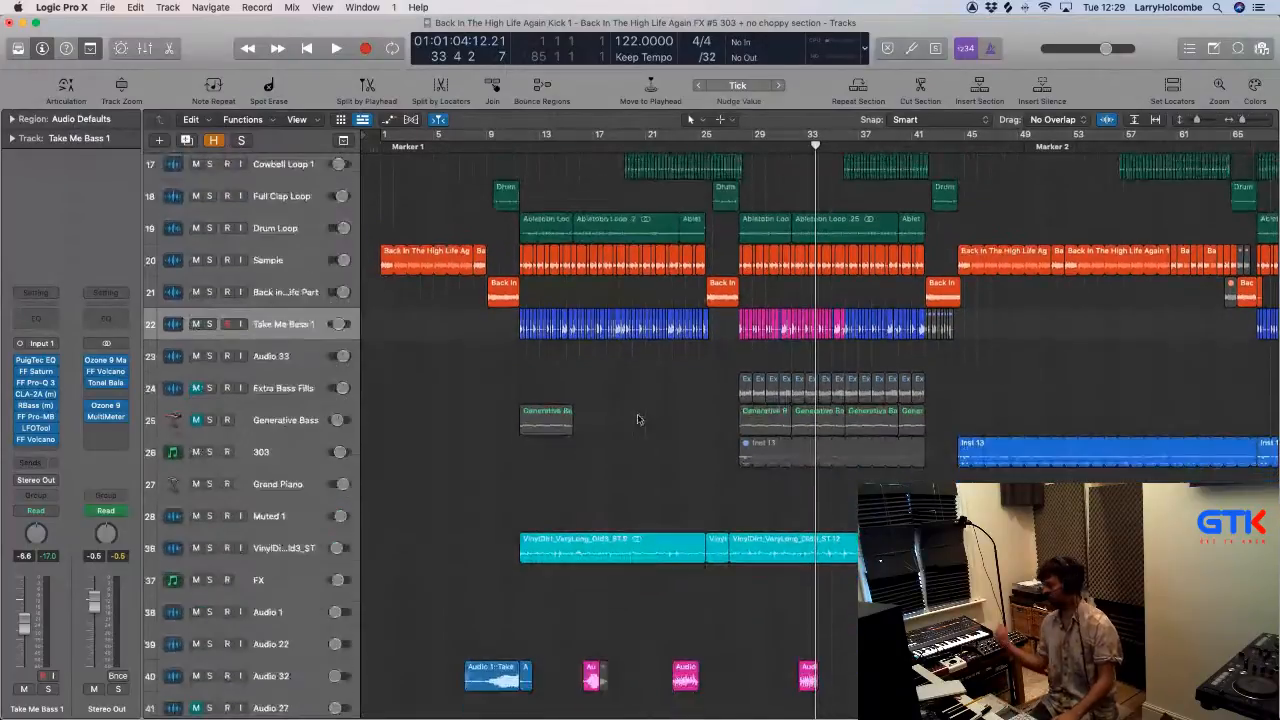
scroll(637, 419, "down", 5)
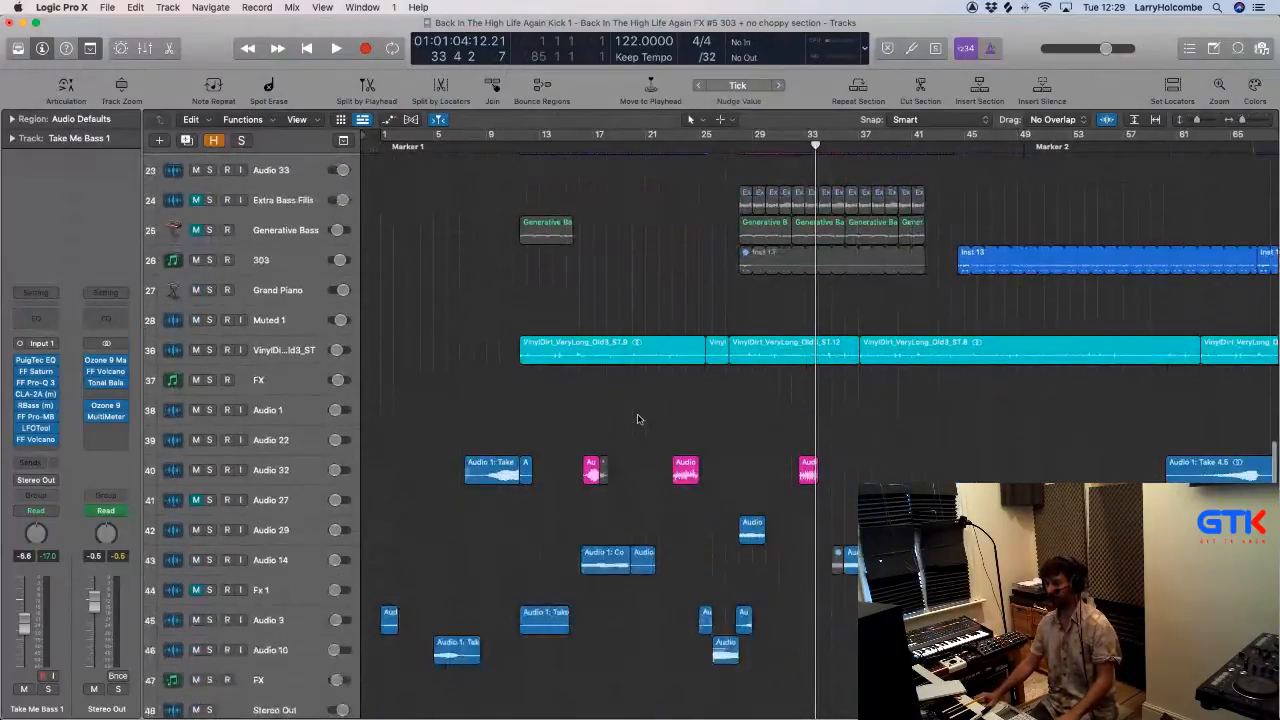
Step: Play the arrangement from the start of the project with Catch Playhead turned on
key("Return")
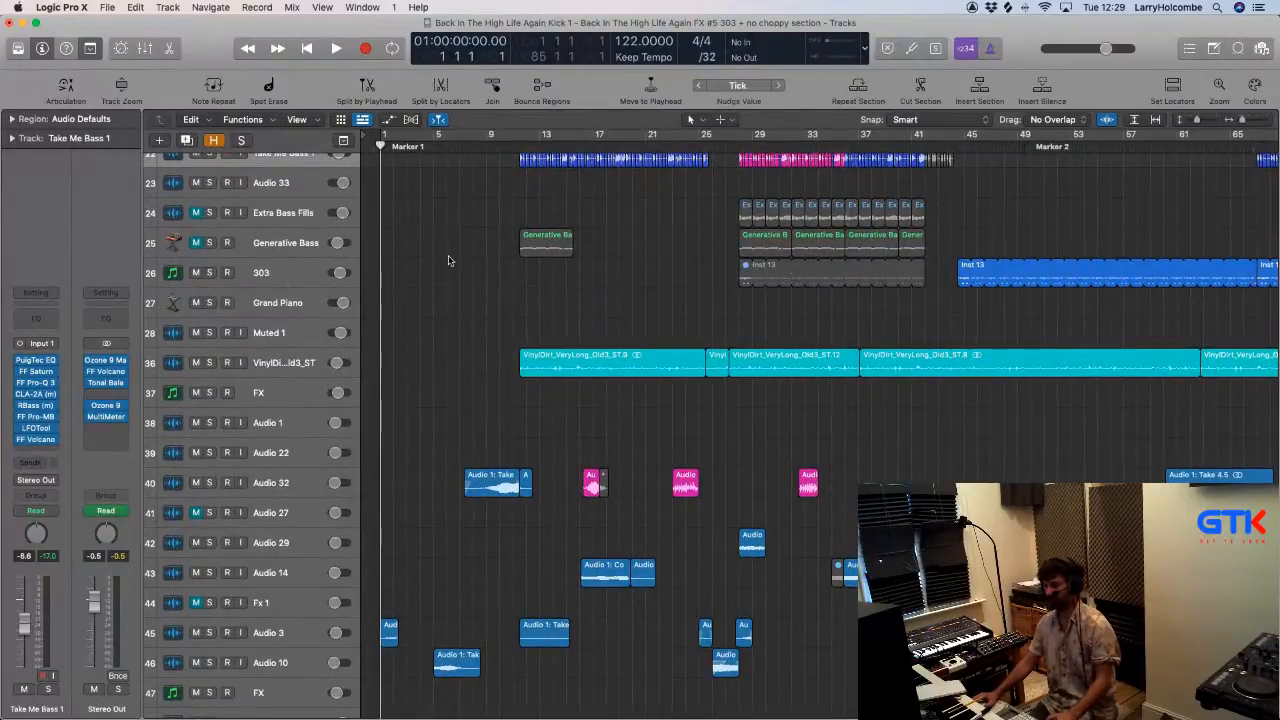
key("space")
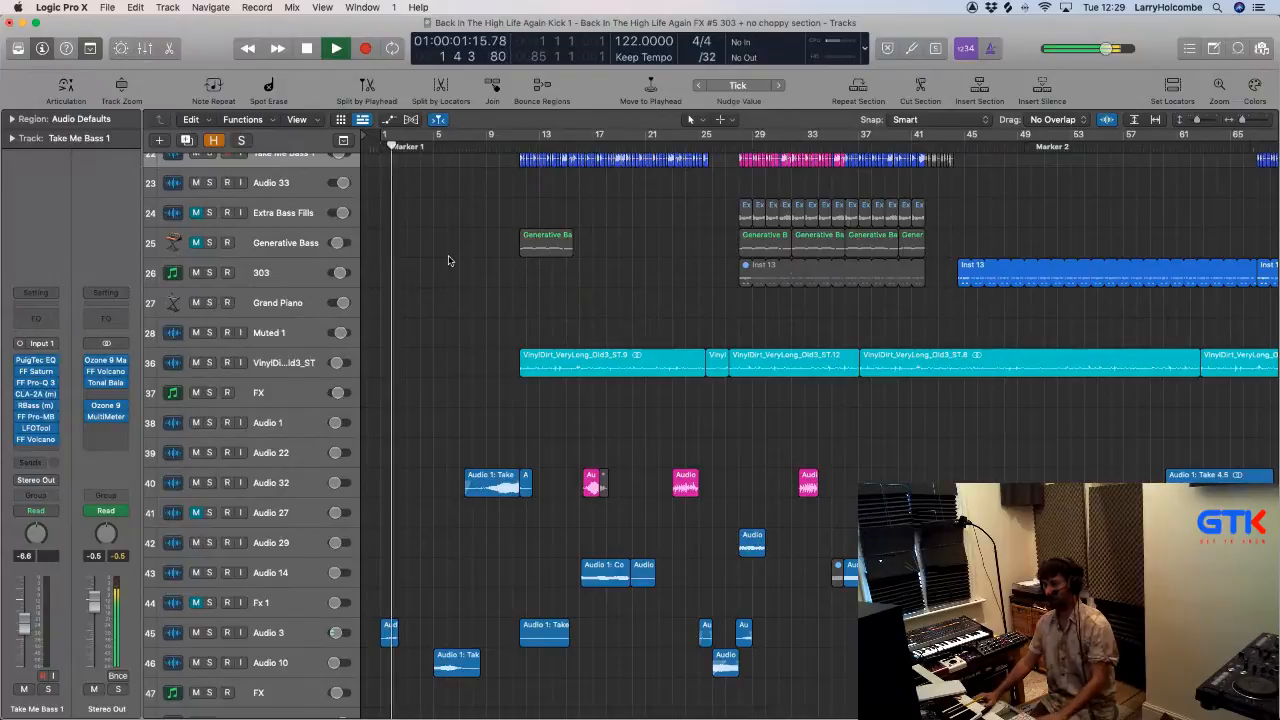
scroll(440, 296, "right", 1)
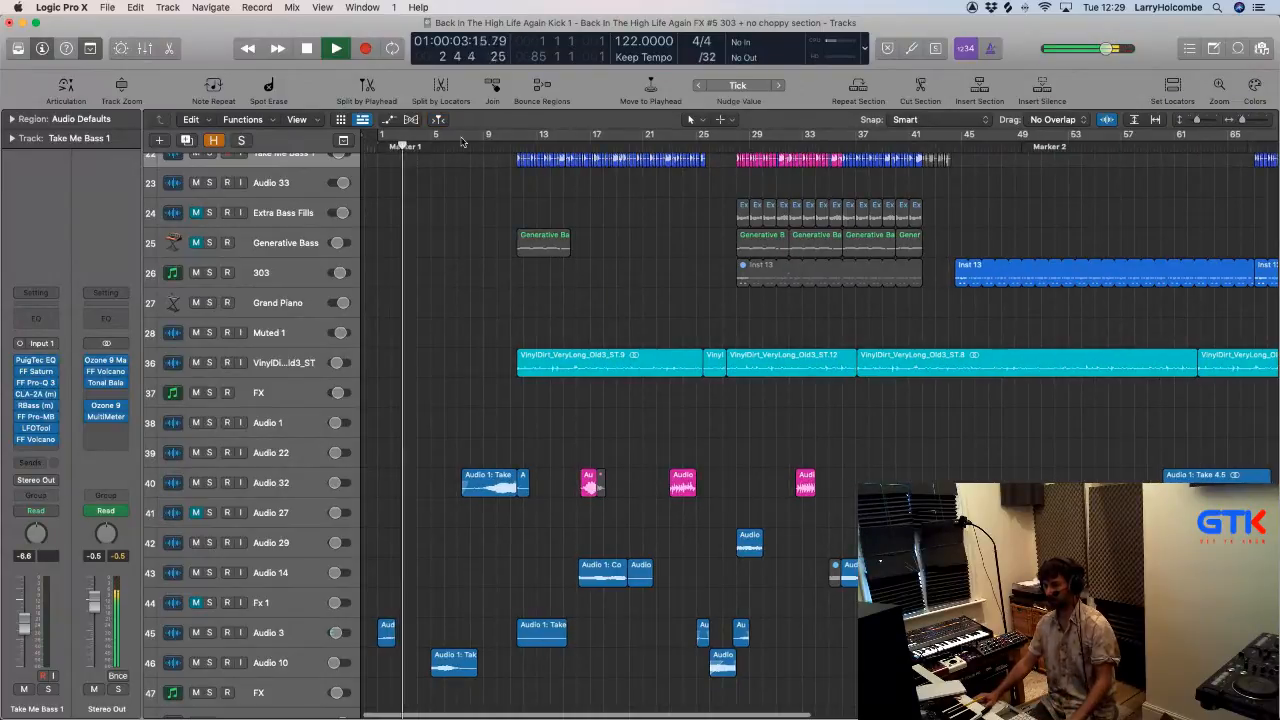
left_click(438, 119)
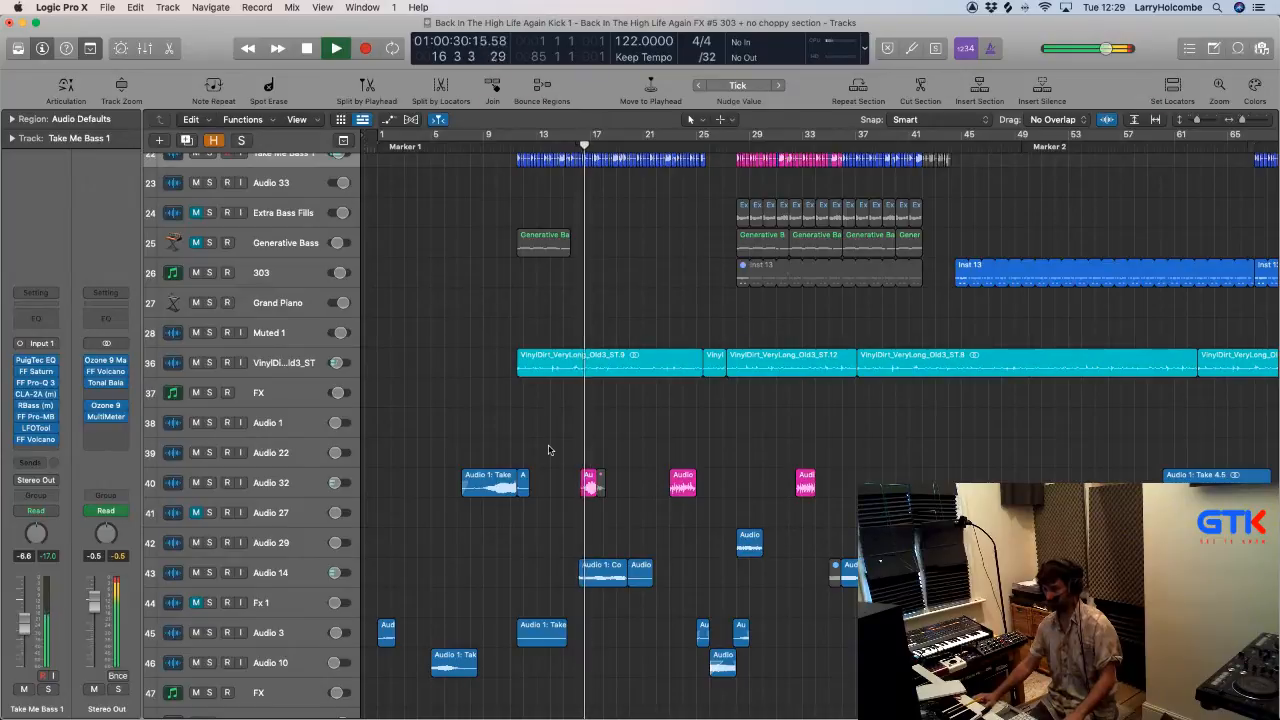
Step: Select the two short regions near bar 17 on the Audio 32 track and toggle their mute state
left_click(596, 571)
left_click_drag(568, 461, 622, 499)
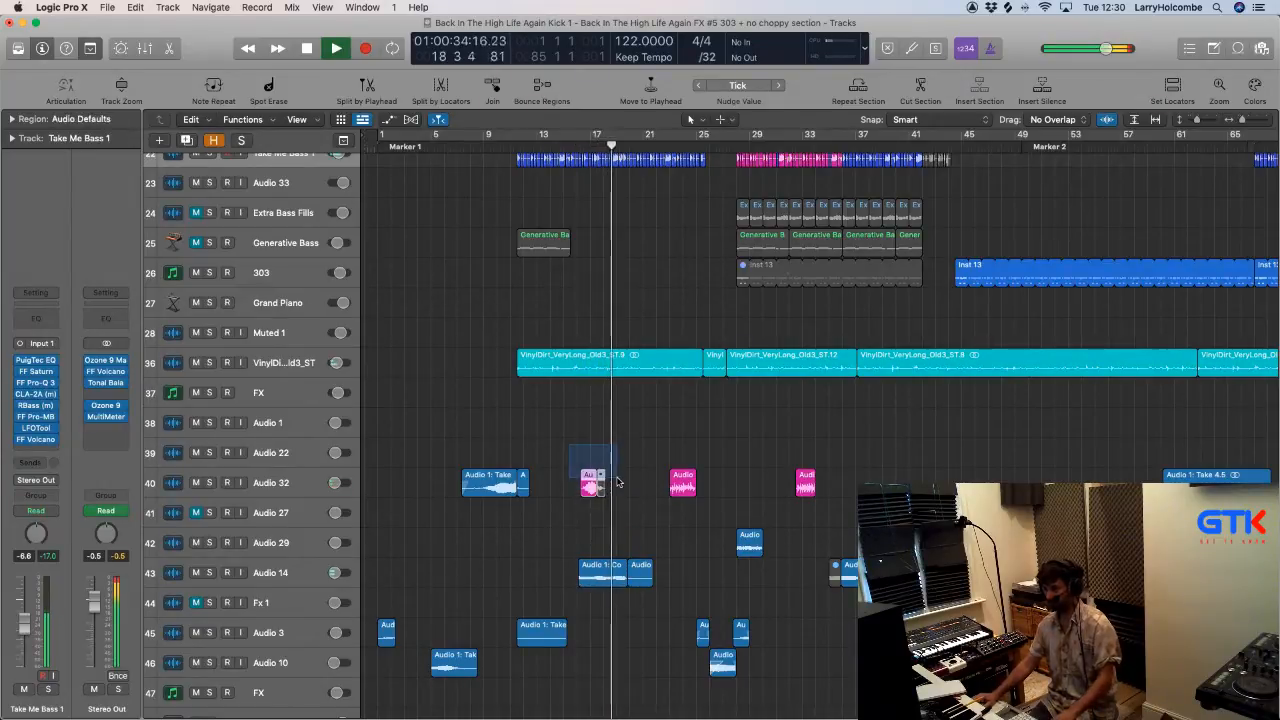
key("ctrl+m")
Step: Delete the Audio 1: Comp A.9 region on the Audio 14 track and move Comp A.7 later, to about bar 19 beat 3
left_click_drag(521, 525, 747, 648)
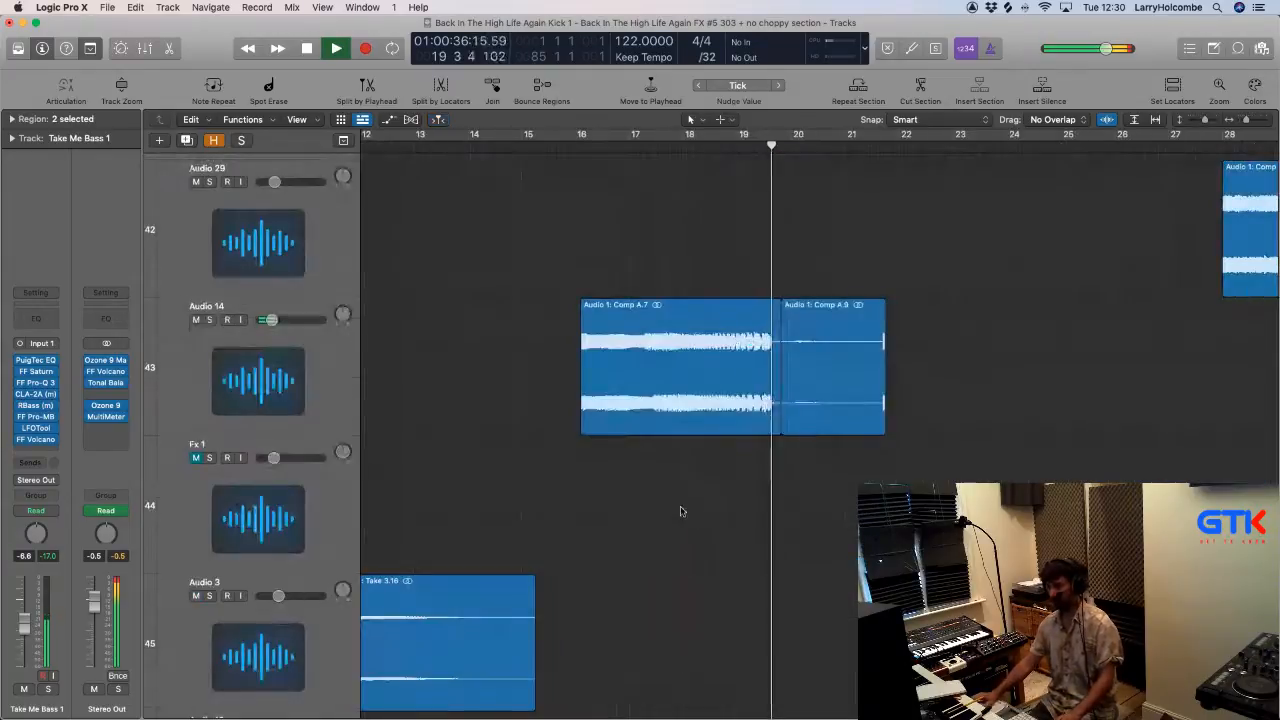
left_click(832, 363)
key("Delete")
left_click_drag(712, 362, 831, 352)
Step: Play back from about bar 18 to check the moved Comp A.7 region and examine the start of its waveform
left_click(712, 148)
key("space")
left_click_drag(740, 309, 848, 360)
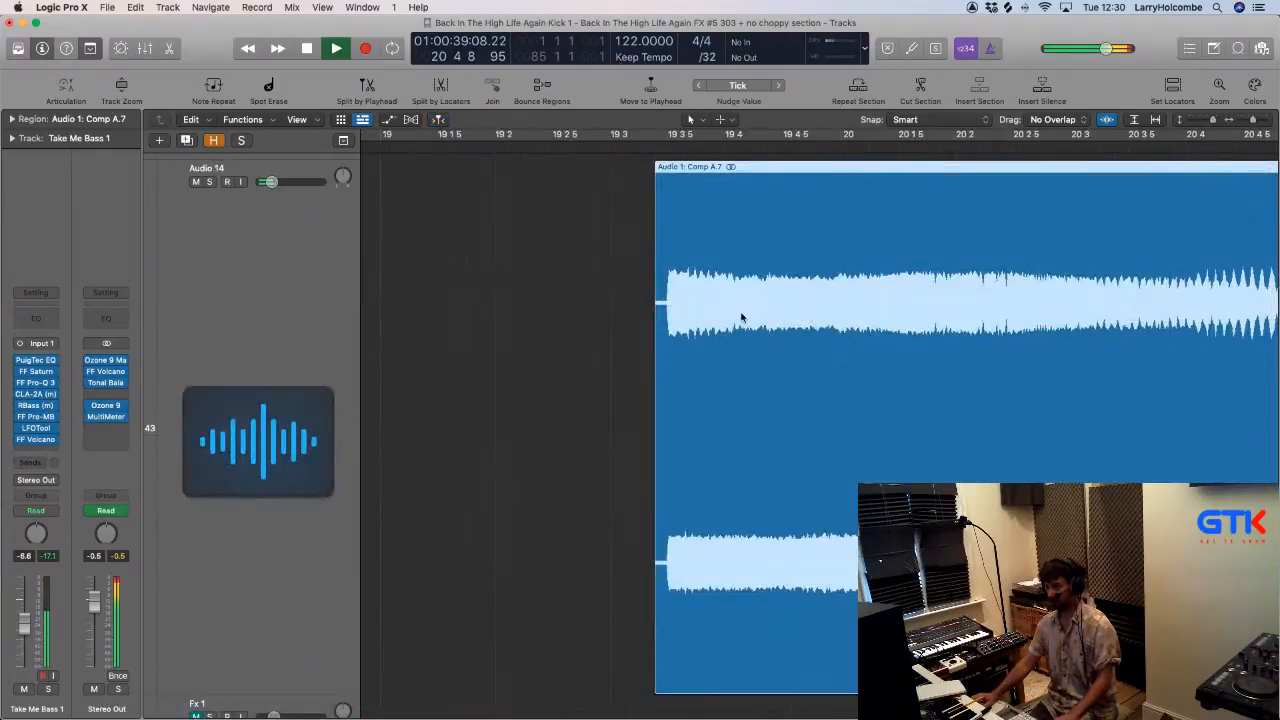
Step: Trim the silence off the start of the Comp A.7 region on the Audio 14 track and align it to bar 19 beat 3
left_click_drag(730, 317, 728, 317)
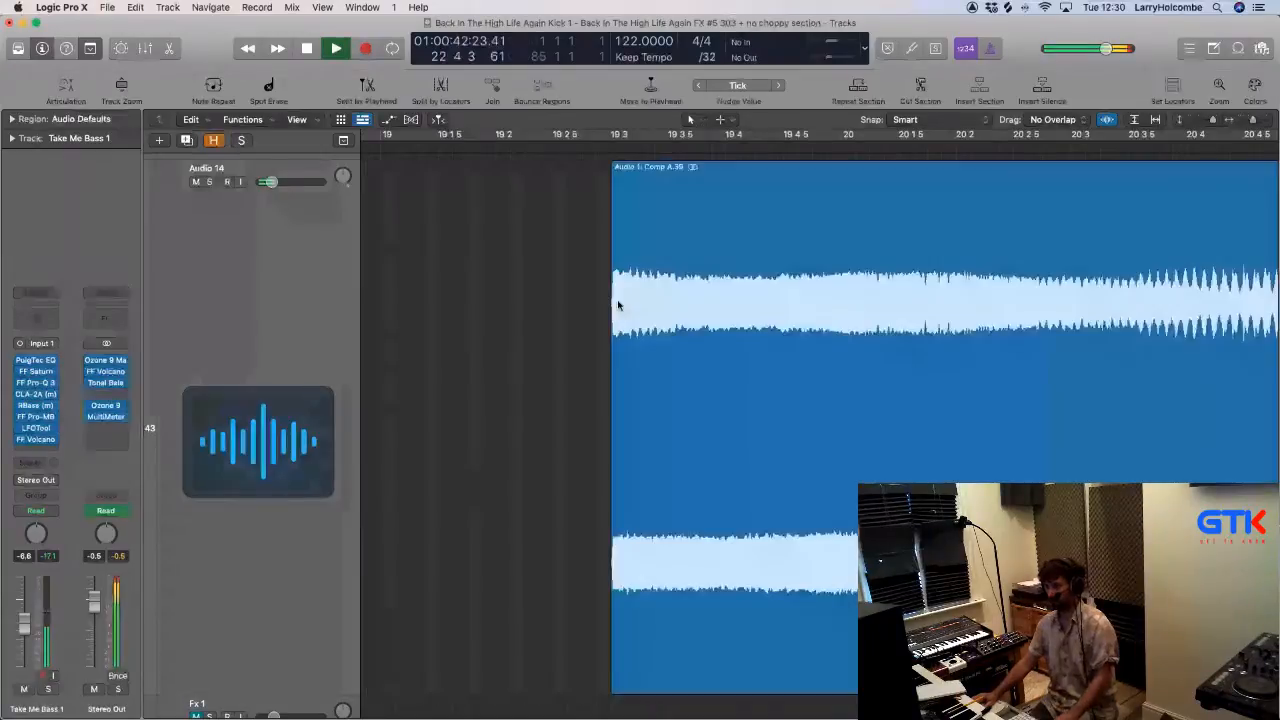
left_click(617, 303)
left_click(518, 303, "ctrl+alt")
Step: Play back from about bar 18 and examine how the trimmed Comp A.39 region sits among all the other tracks
left_click(573, 148)
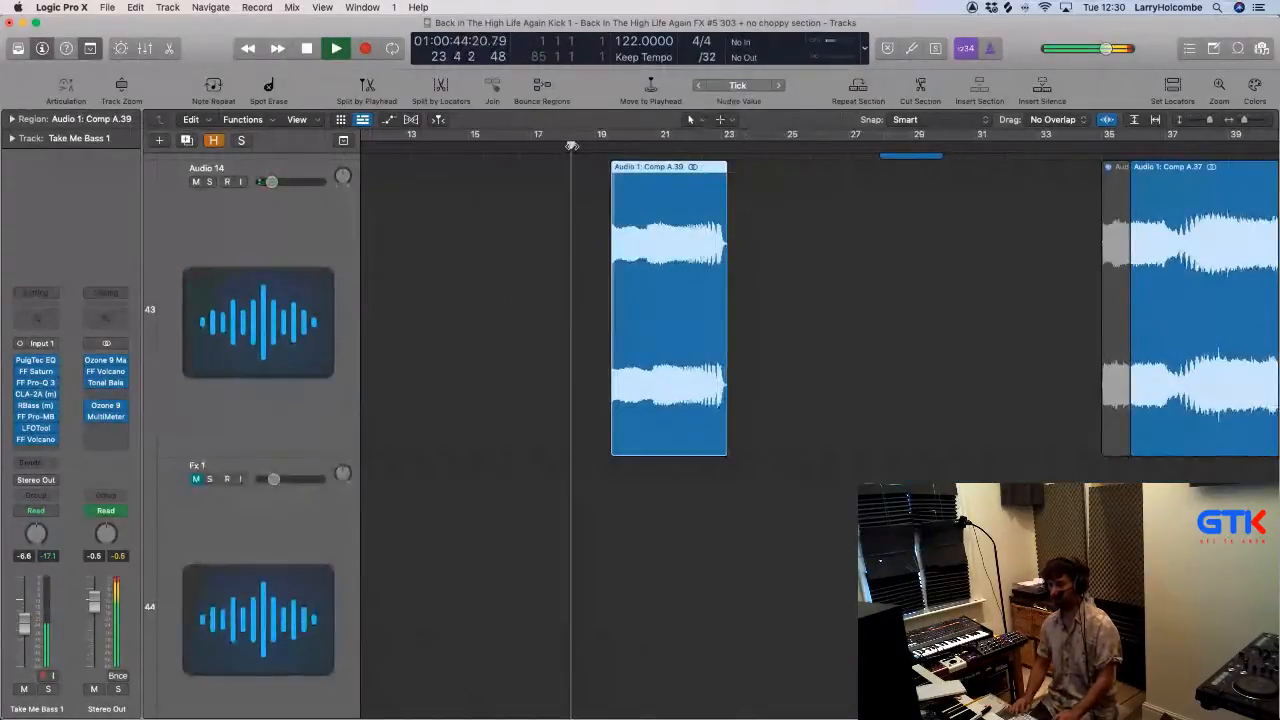
key("super+Up")
key("super+Up")
key("super+Up")
key("super+Up")
key("super+Up")
key("super+Up")
key("super+Up")
key("super+Up")
key("super+Up")
key("super+Up")
key("super+Up")
key("super+Up")
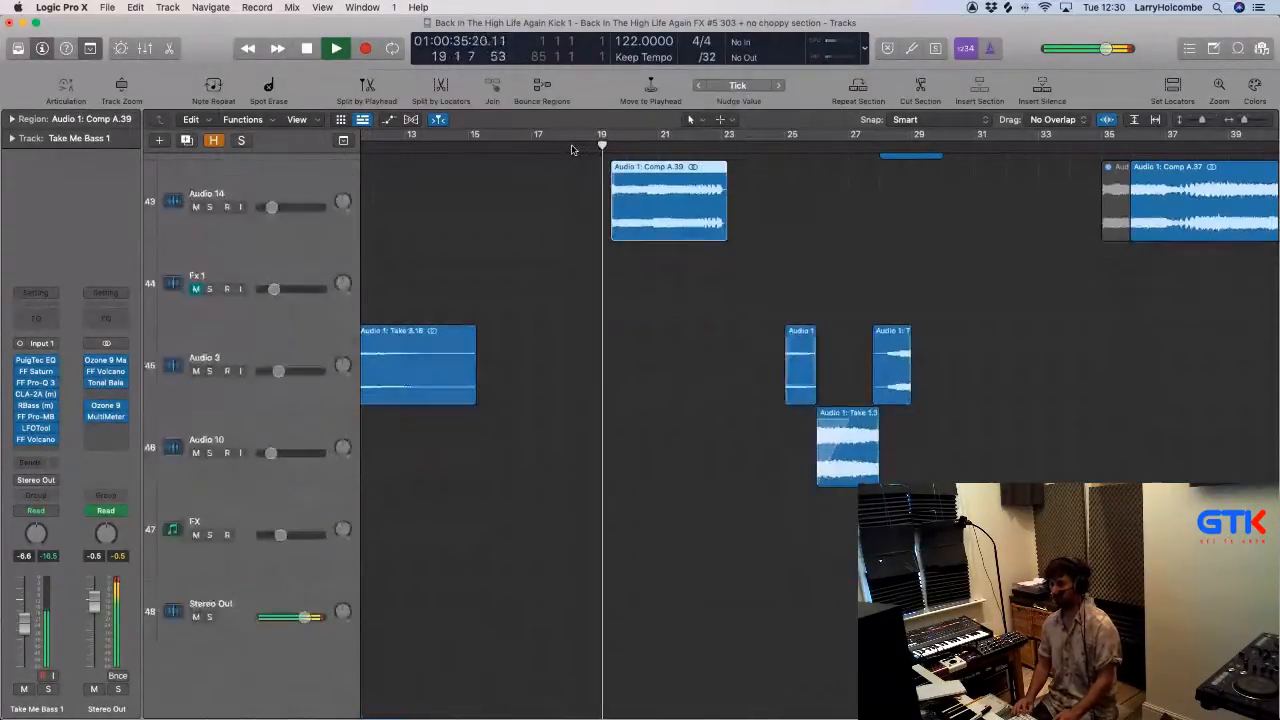
key("Up")
key("super+Up")
key("super+Up")
key("super+Up")
key("super+Up")
key("super+Up")
key("super+Up")
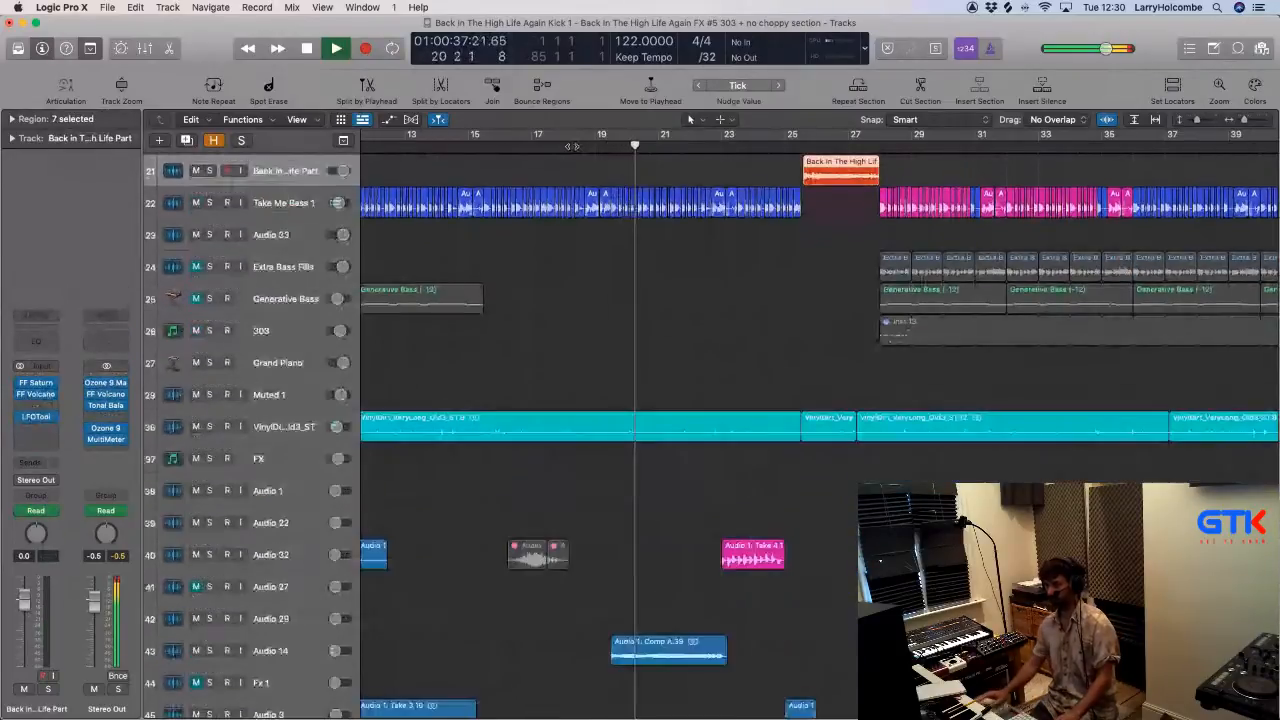
scroll(676, 572, "down", 3)
Step: Add a fade-in of about one and a half beats to the Comp A.39 region on Audio 14 and play from just before bar 19
key("space")
left_click_drag(578, 566, 742, 686)
key("a")
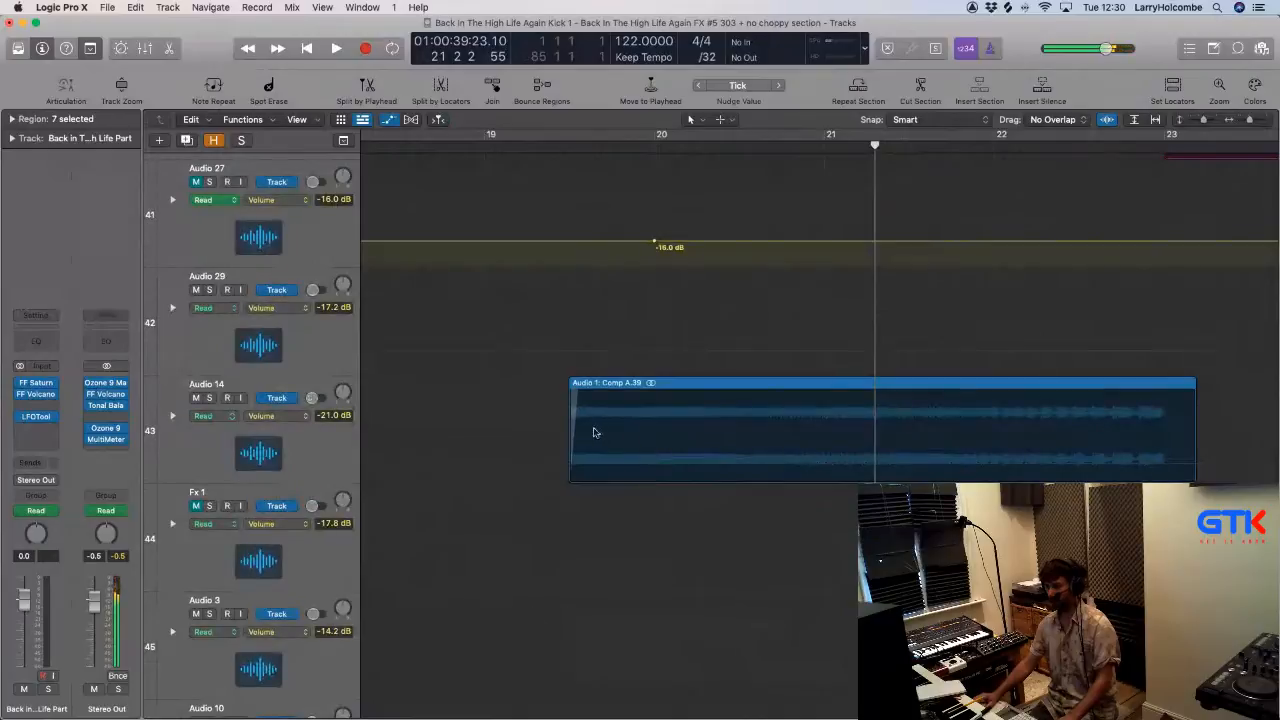
key("a")
left_click_drag(638, 421, 513, 422)
left_click(431, 145)
left_click(528, 271)
key("space")
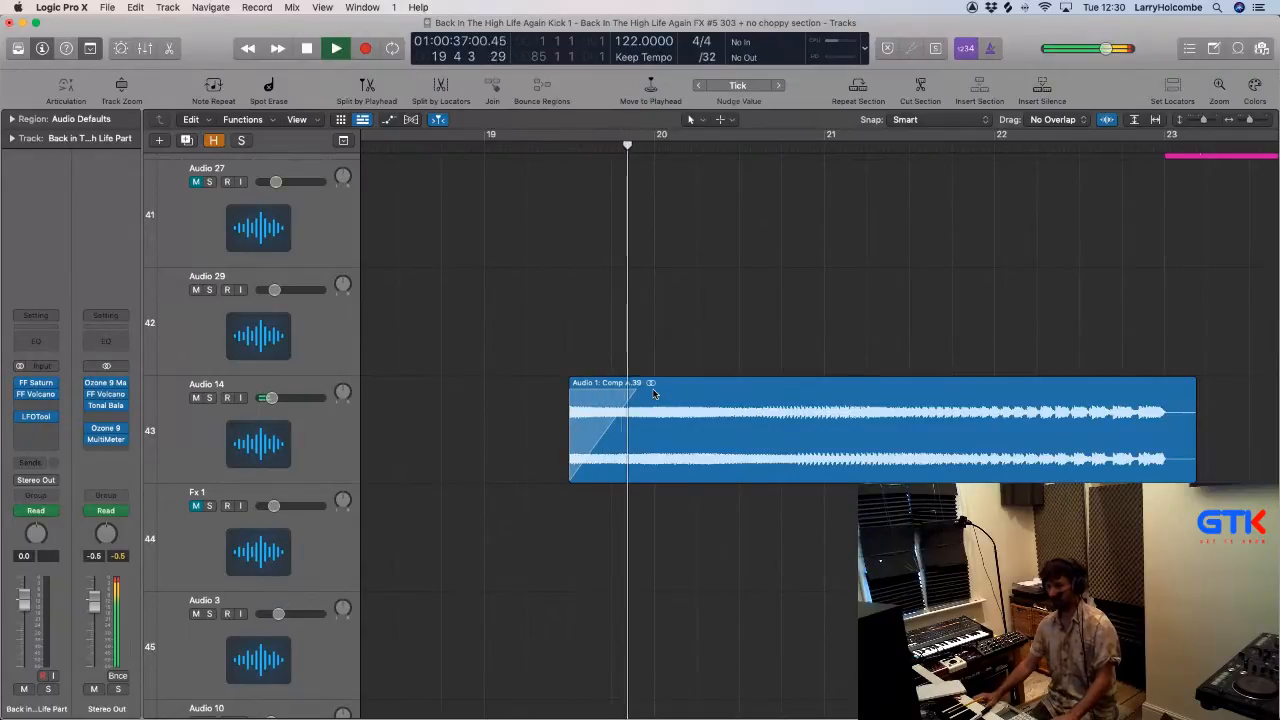
Step: Reshape the Comp A.39 fade-in and lengthen it to about bar 20, with playback from just before bar 19
left_click(611, 428)
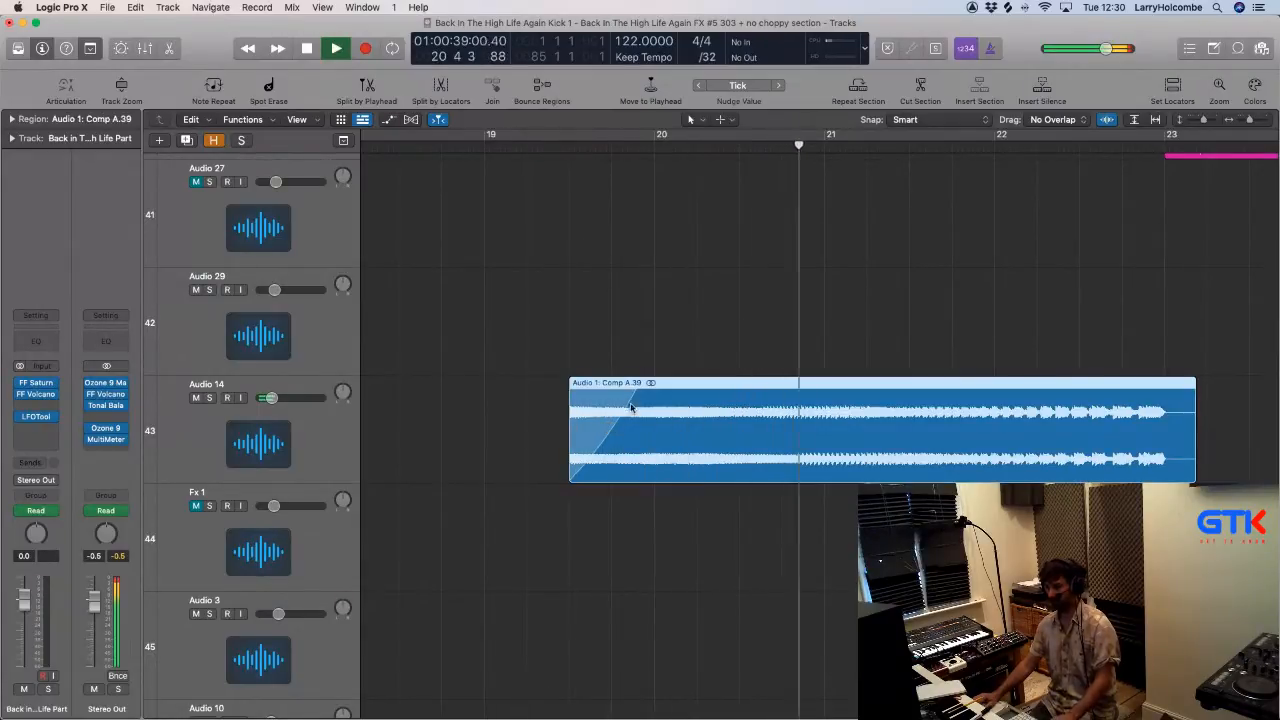
key("space")
left_click_drag(634, 392, 665, 392)
left_click(438, 147)
key("space")
key("super+Left")
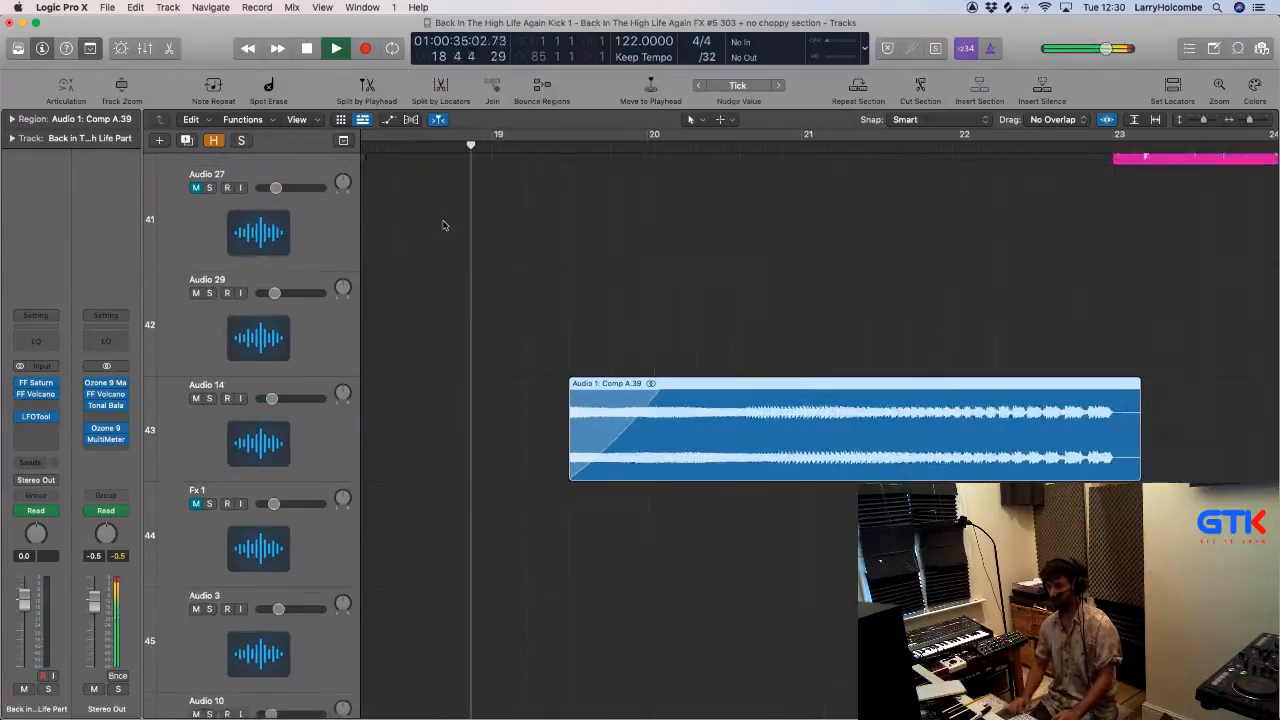
Step: Mute the Audio 1: Take 4.19 region near bar 23 on the Audio 32 track
key("super+Up")
key("super+Up")
key("super+Up")
key("super+Up")
key("super+Up")
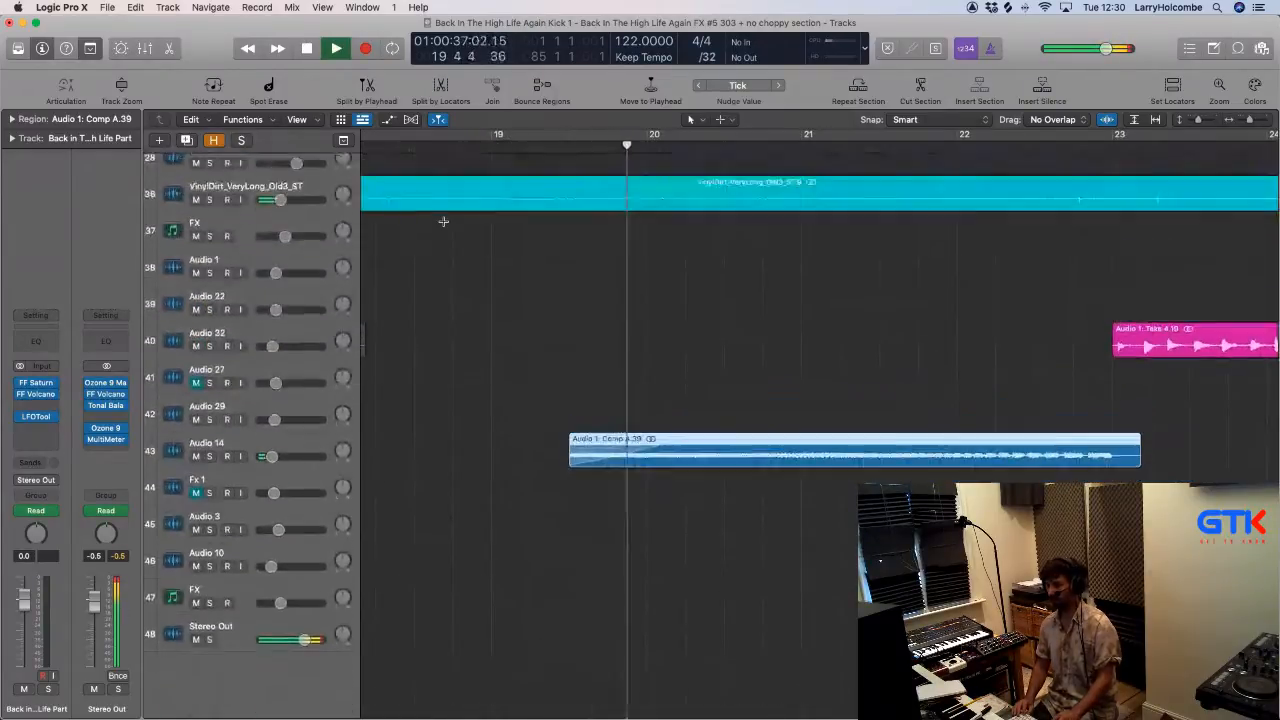
key("super+Left")
key("super+Left")
key("super+Up")
key("super+Left")
key("super+Left")
key("super+Up")
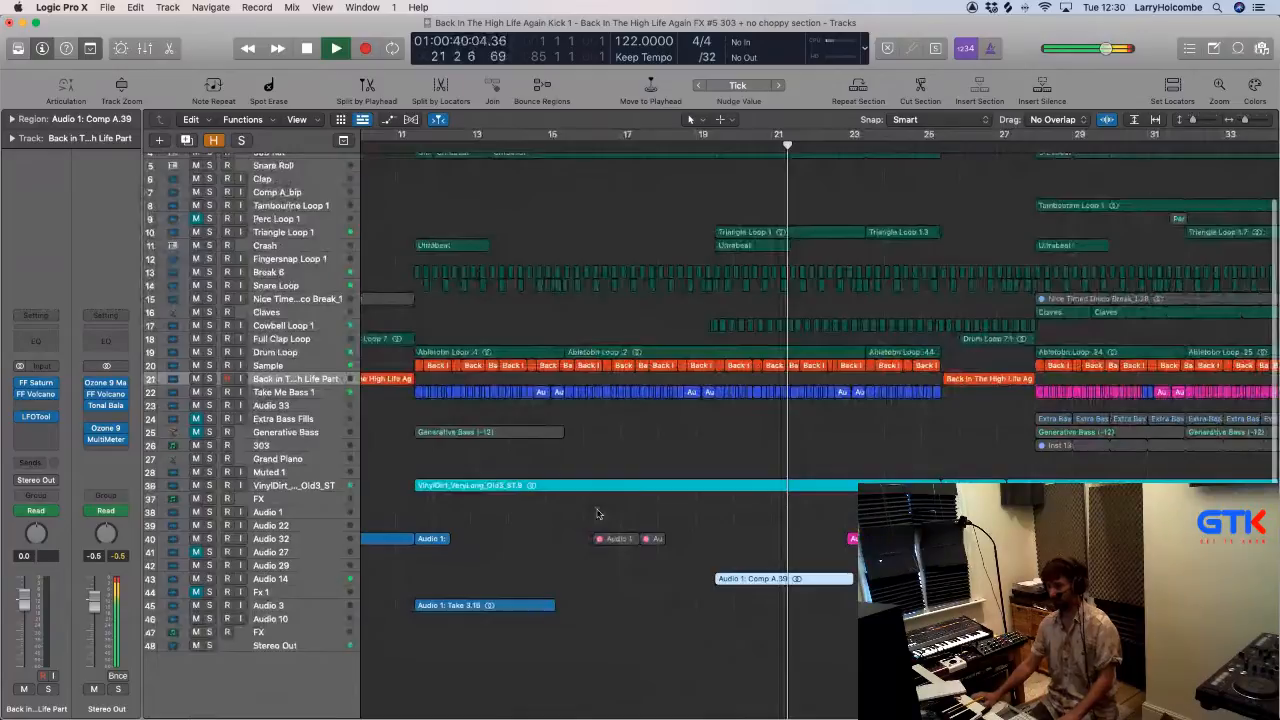
scroll(598, 514, "down", 3)
left_click(814, 547)
key("ctrl+m")
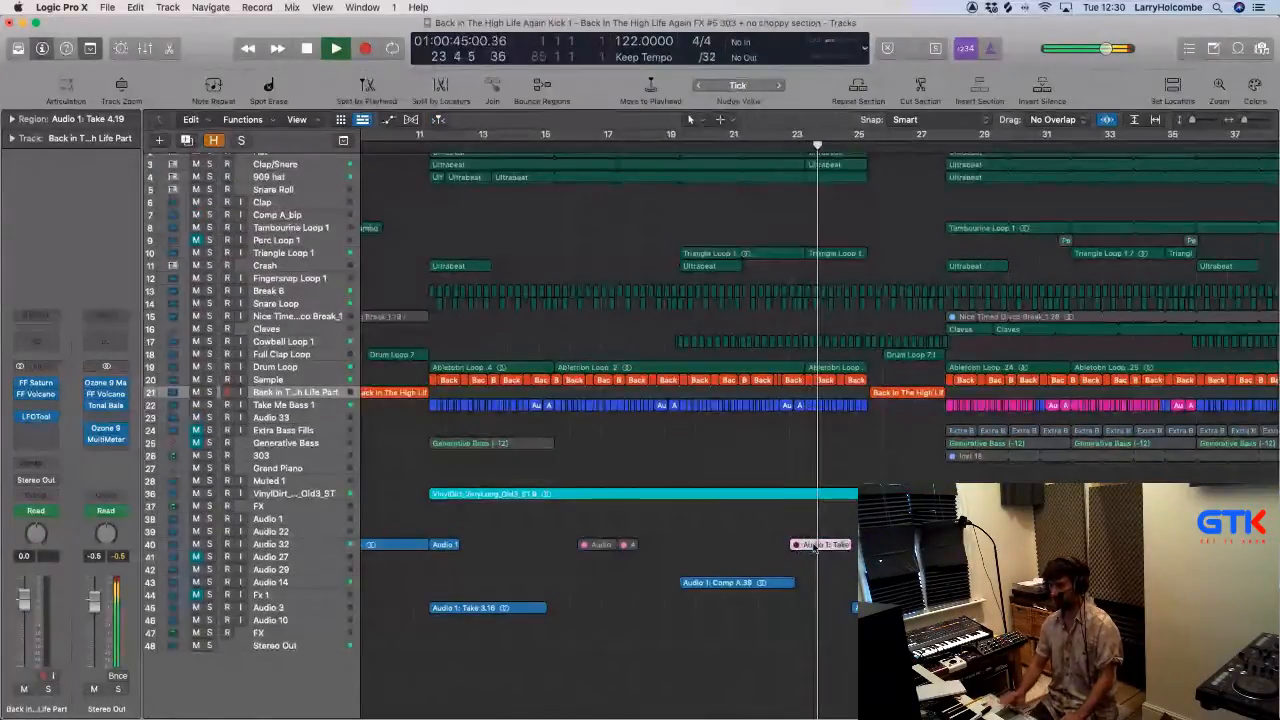
left_click(555, 230)
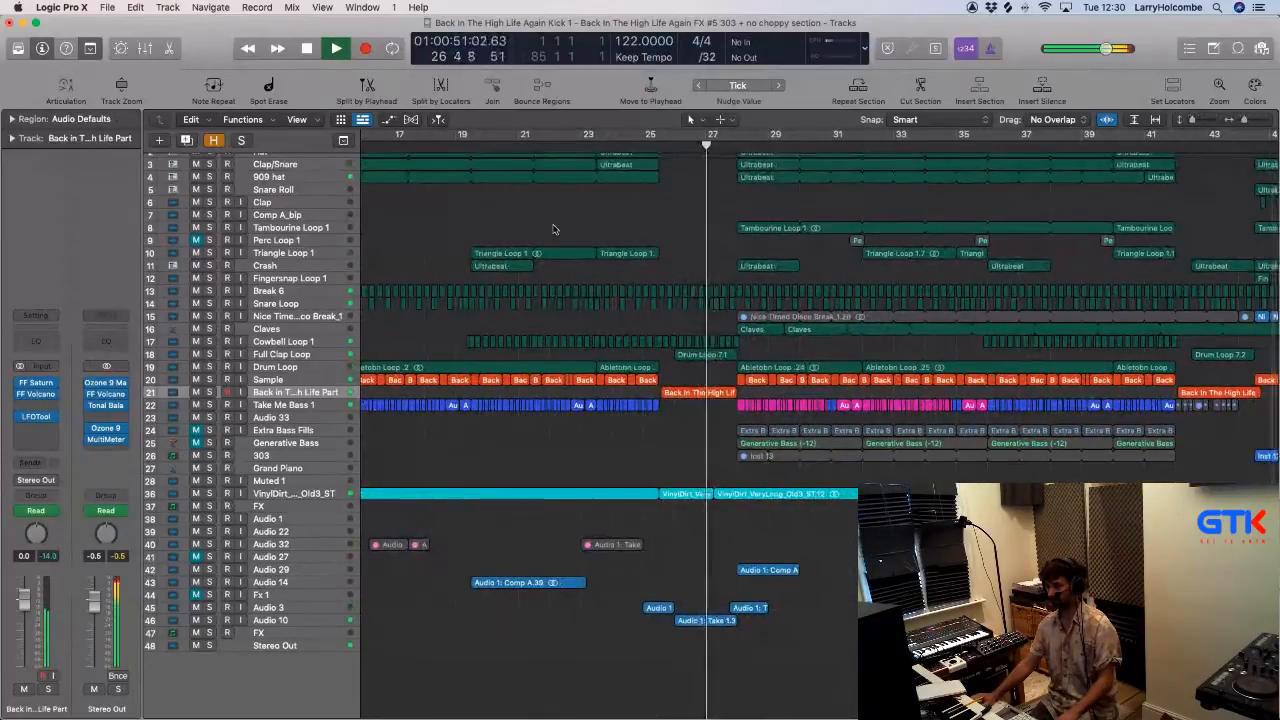
Step: Play back from about bar 26 with Audio 3 briefly soloed, and delete its Audio 1: Take 3.28 region near bar 28
key("z")
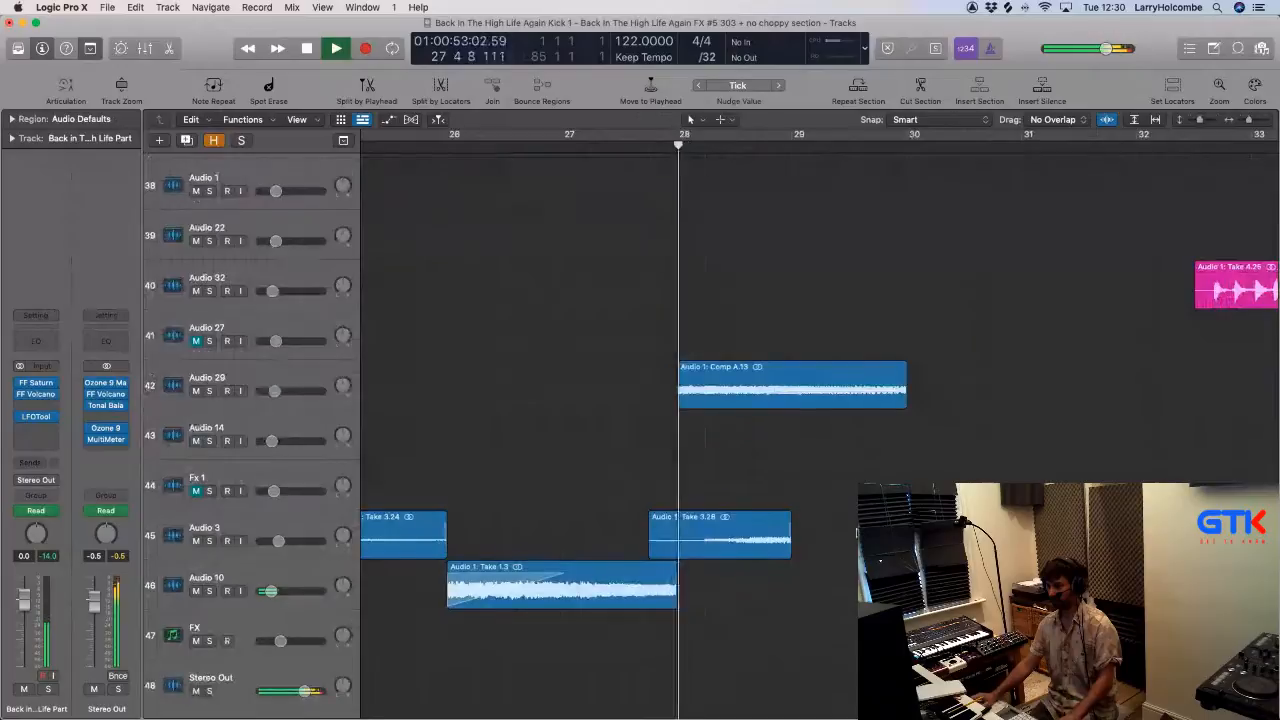
scroll(618, 348, "down", 3)
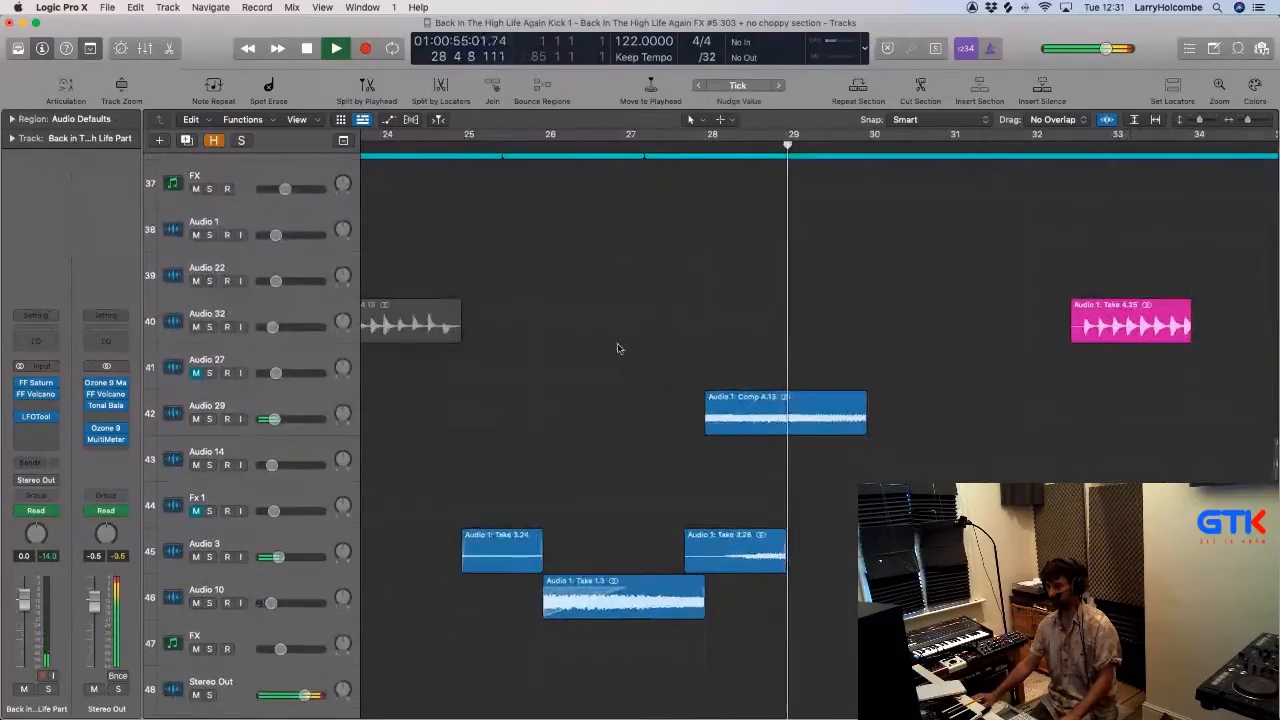
scroll(623, 345, "down", 3)
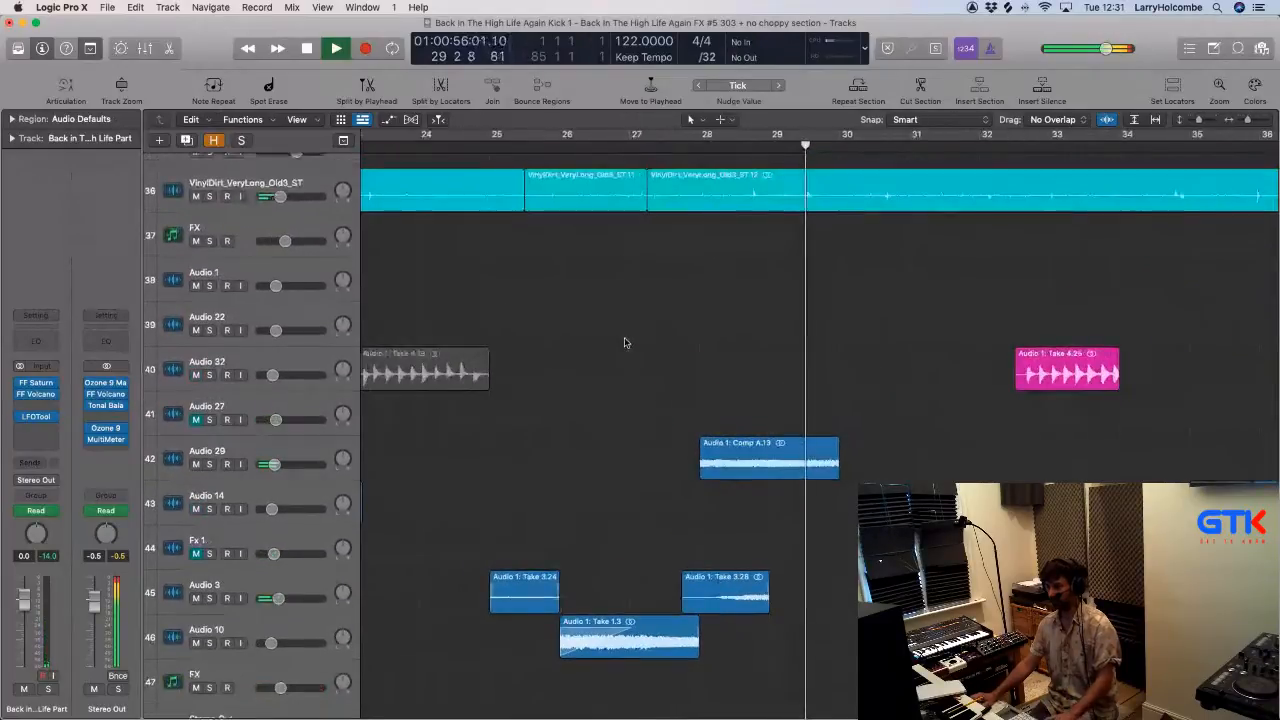
left_click(617, 152)
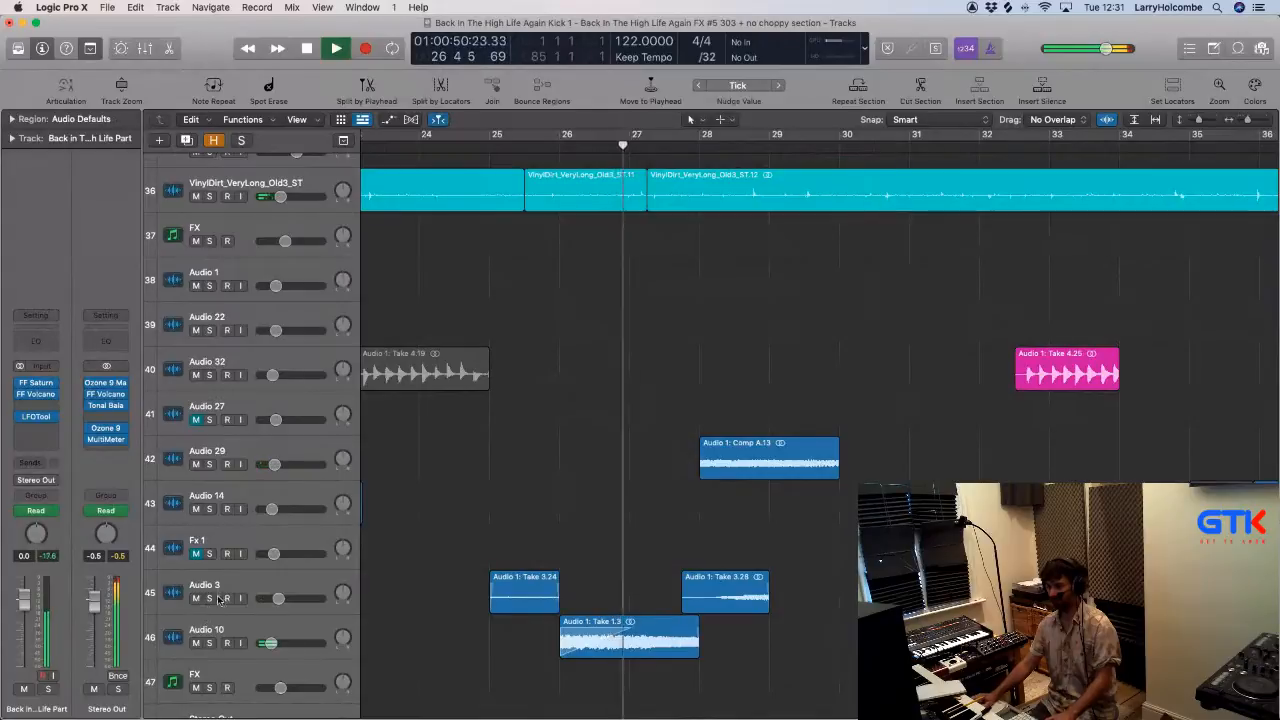
left_click(209, 598)
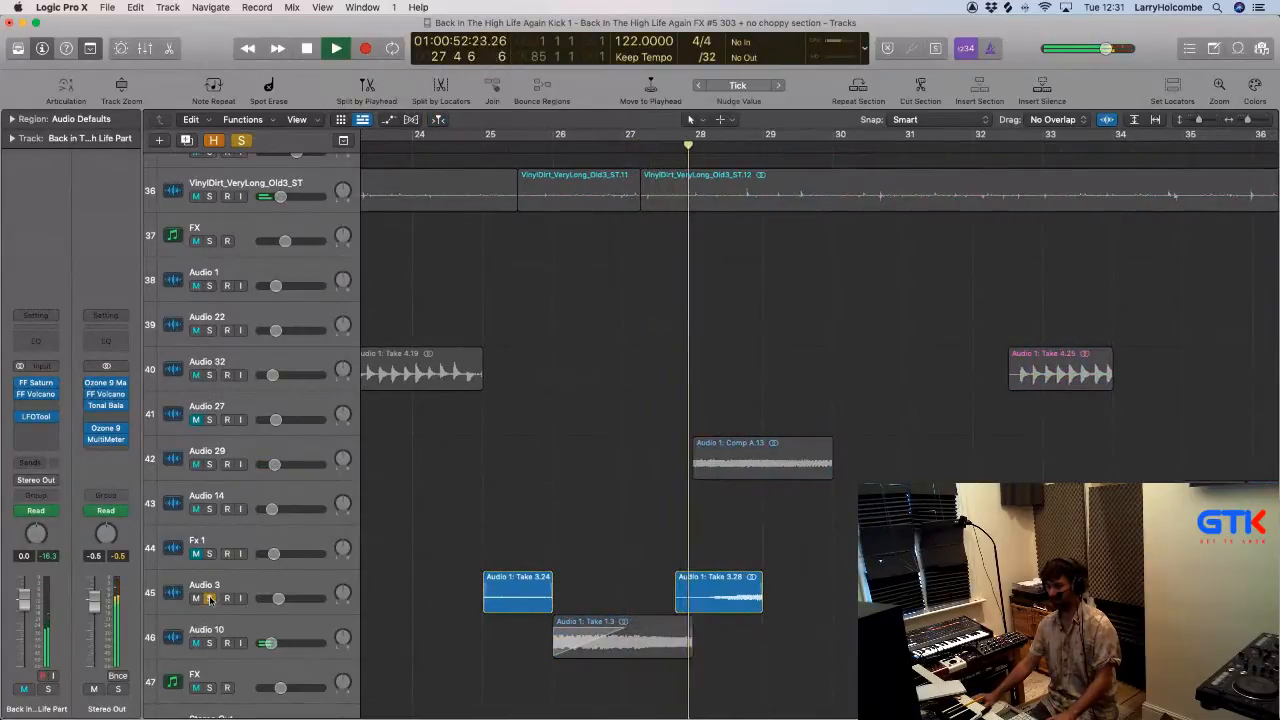
left_click(209, 598)
left_click(729, 590)
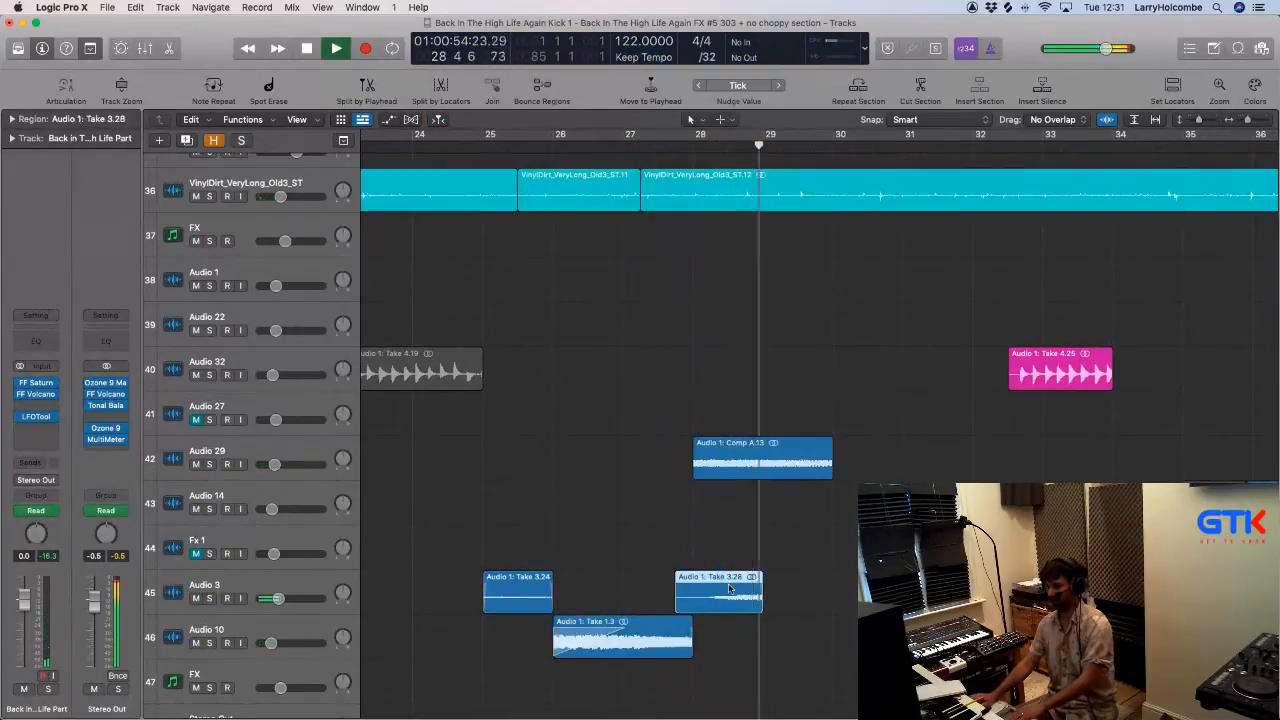
key("Delete")
Step: Add a short fade-in and a fade-out of about two beats to the Comp A.13 region at bar 28 on Audio 29
left_click_drag(680, 404, 748, 514)
left_click_drag(537, 377, 511, 380)
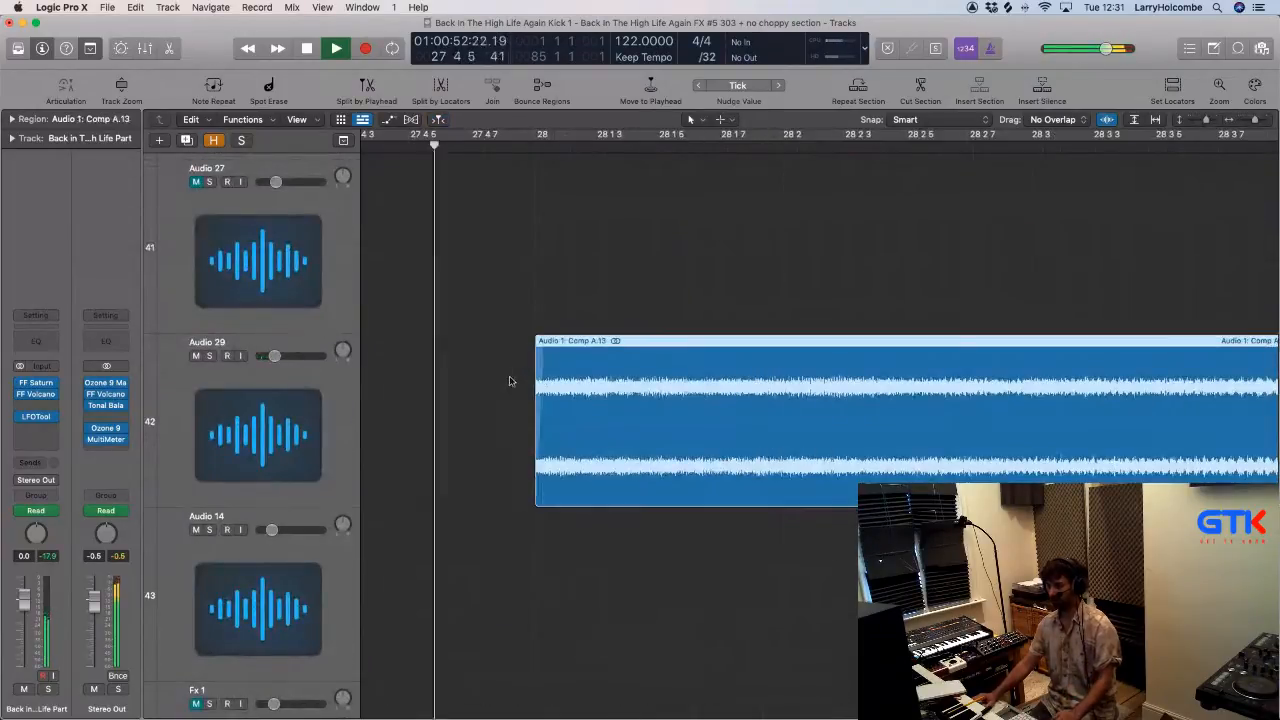
scroll(511, 379, "down", 10)
scroll(511, 381, "up", 3)
scroll(511, 381, "up", 3)
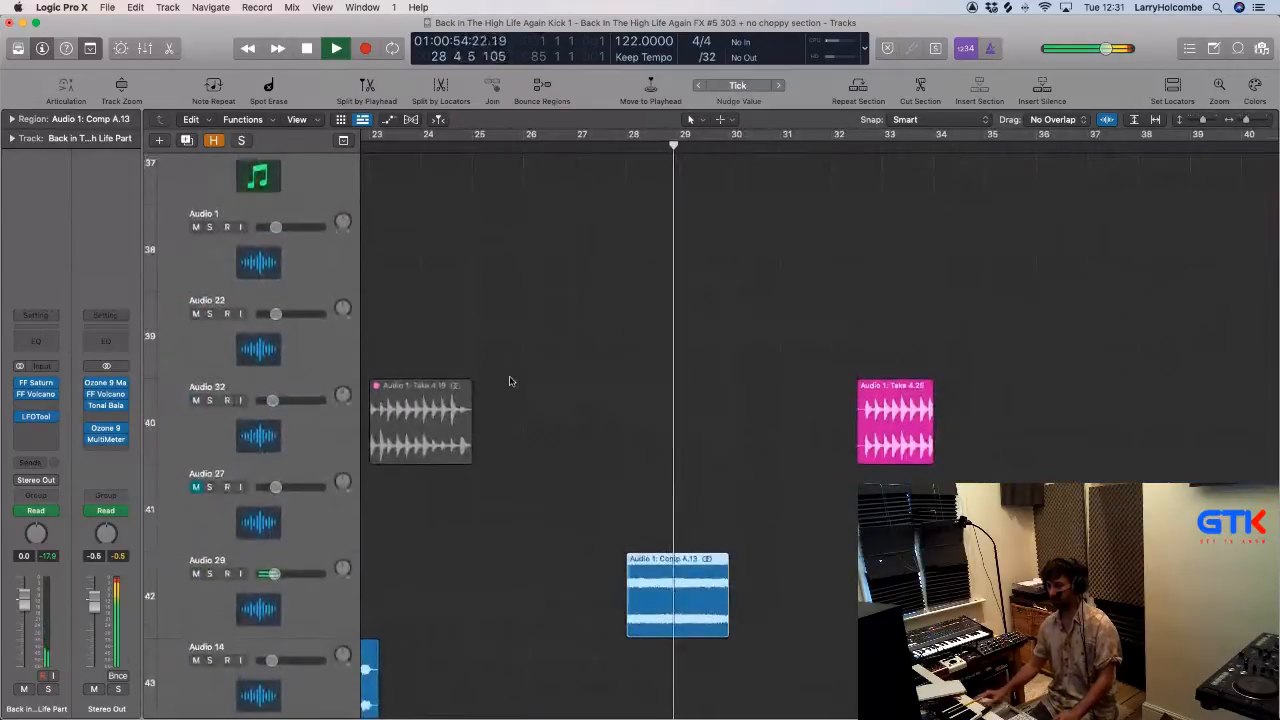
left_click_drag(700, 599, 740, 599)
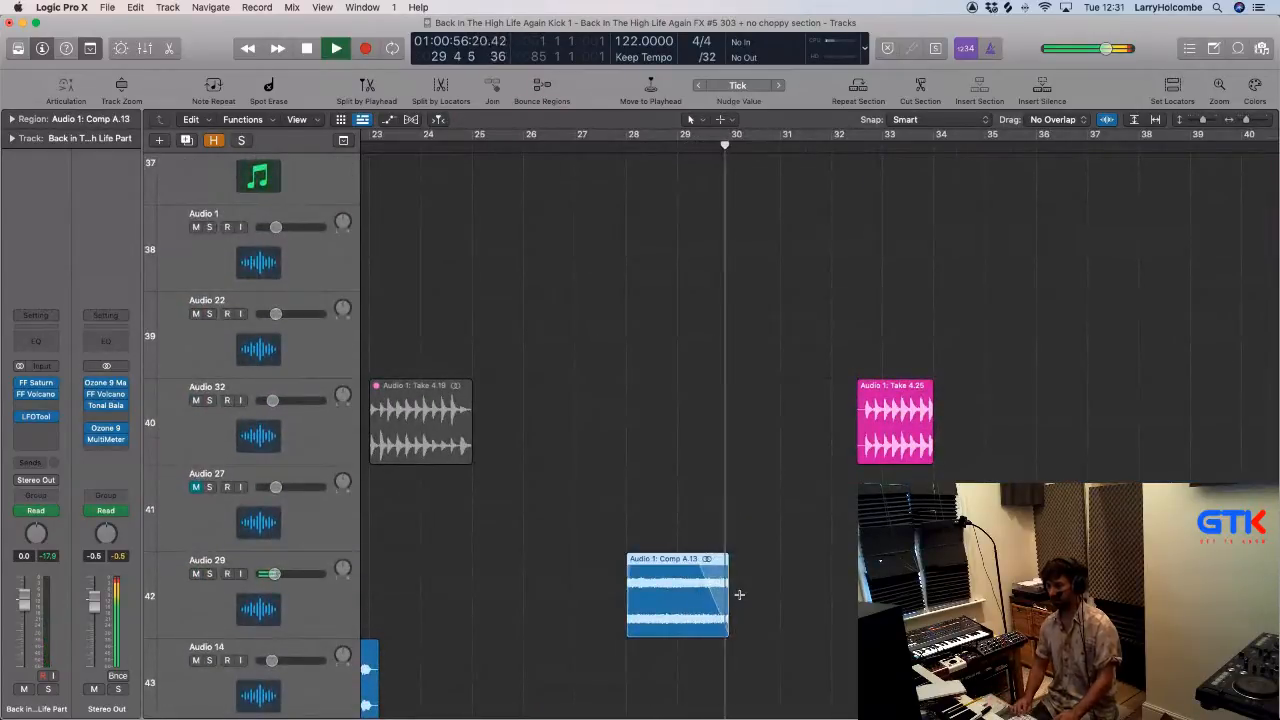
Step: Show the Sample track's FF Volcano Filter 1 Freq automation, raise its low point near bar 28 to about 267 Hz and play back from there
scroll(740, 597, "down", 5)
scroll(740, 597, "down", 5)
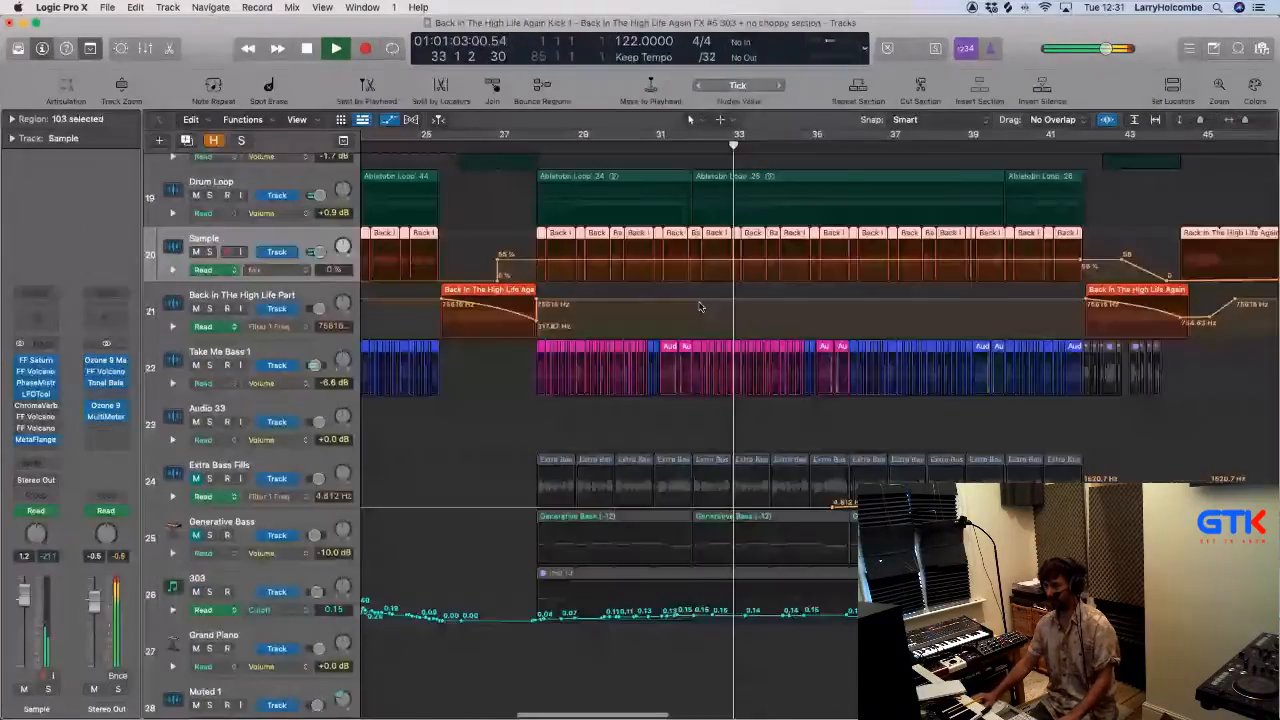
scroll(700, 306, "right", 2)
left_click(281, 272)
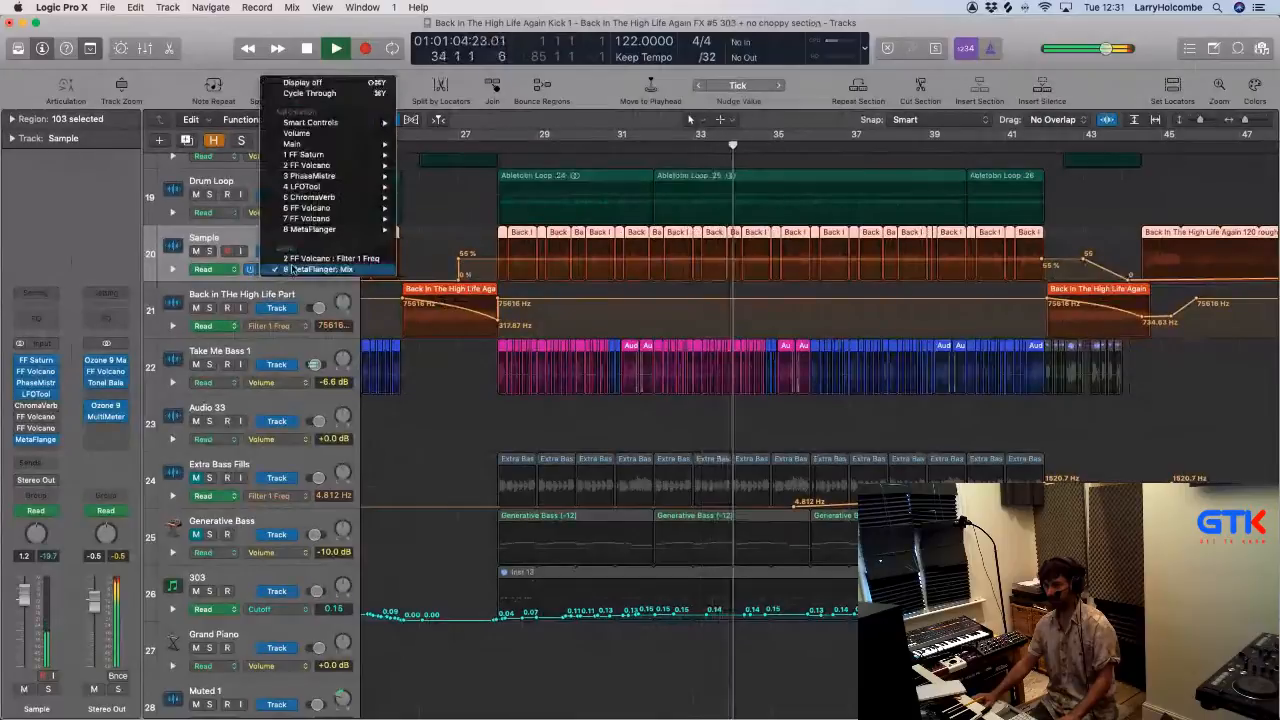
left_click(295, 258)
left_click_drag(499, 270, 499, 265)
left_click(478, 145)
scroll(697, 264, "down", 1)
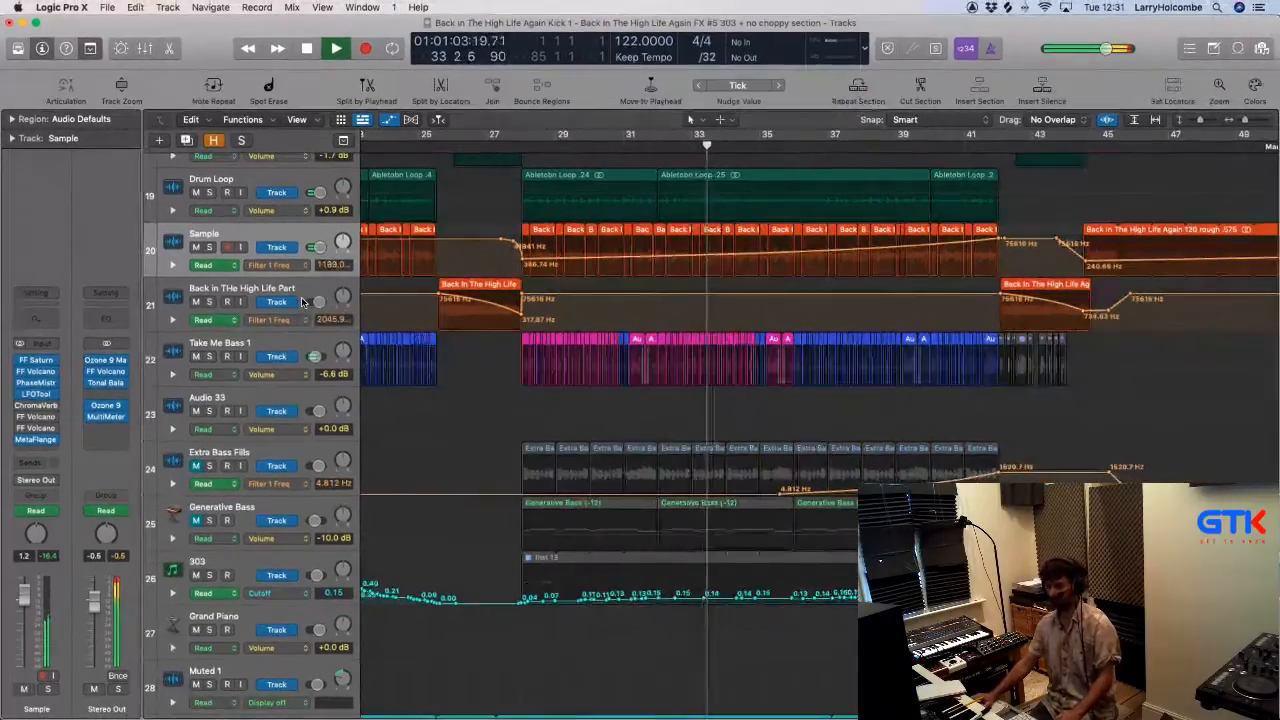
Step: Mute the Audio 1: Take 4.25 region near bar 33 on the Audio 32 track
key("super+Up")
key("super+Left")
scroll(303, 302, "down", 3)
scroll(303, 302, "down", 5)
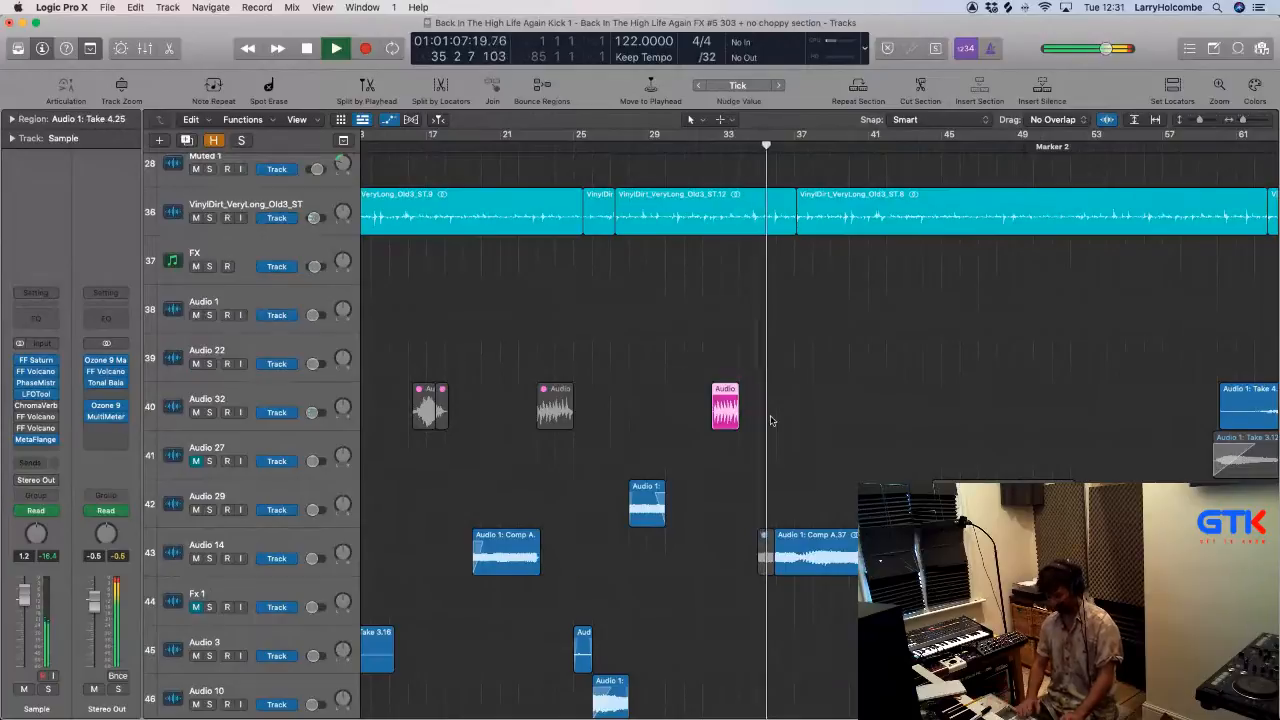
key("ctrl+m")
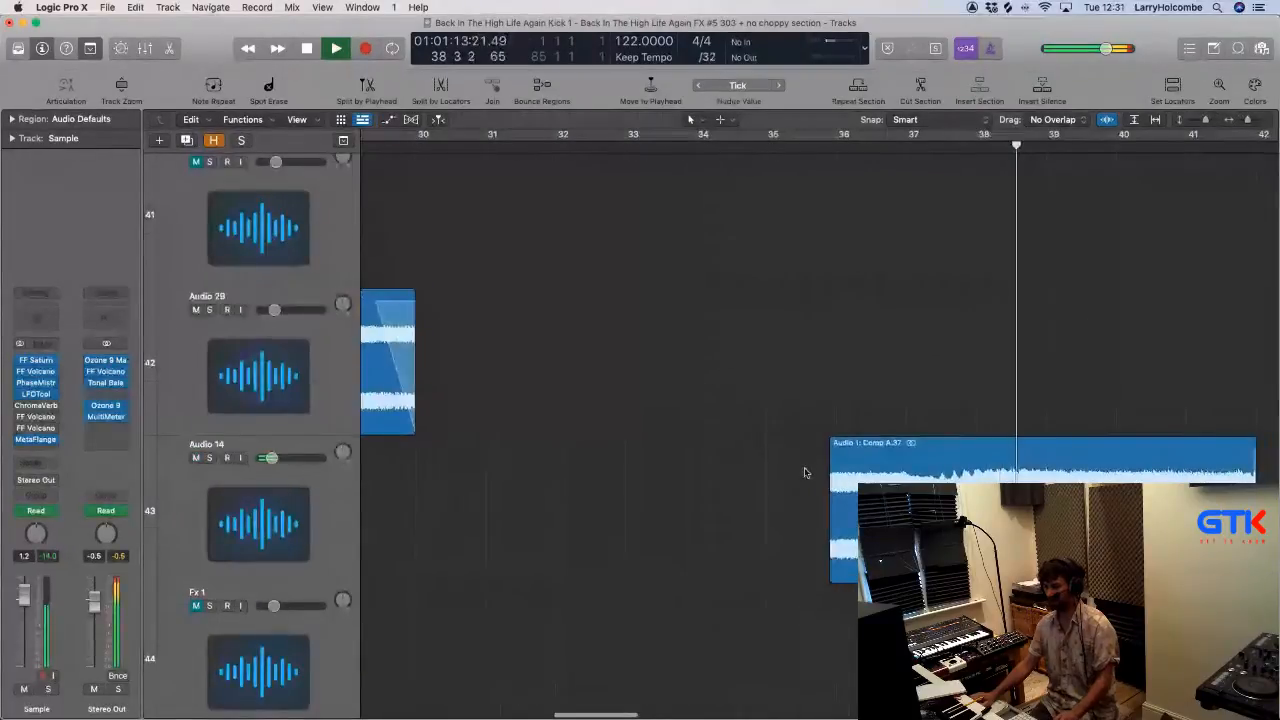
Step: Examine the start of the Comp A.37 region near bar 36 on the Audio 14 track during playback
scroll(804, 472, "right", 3)
key("super+Left")
scroll(751, 443, "right", 1)
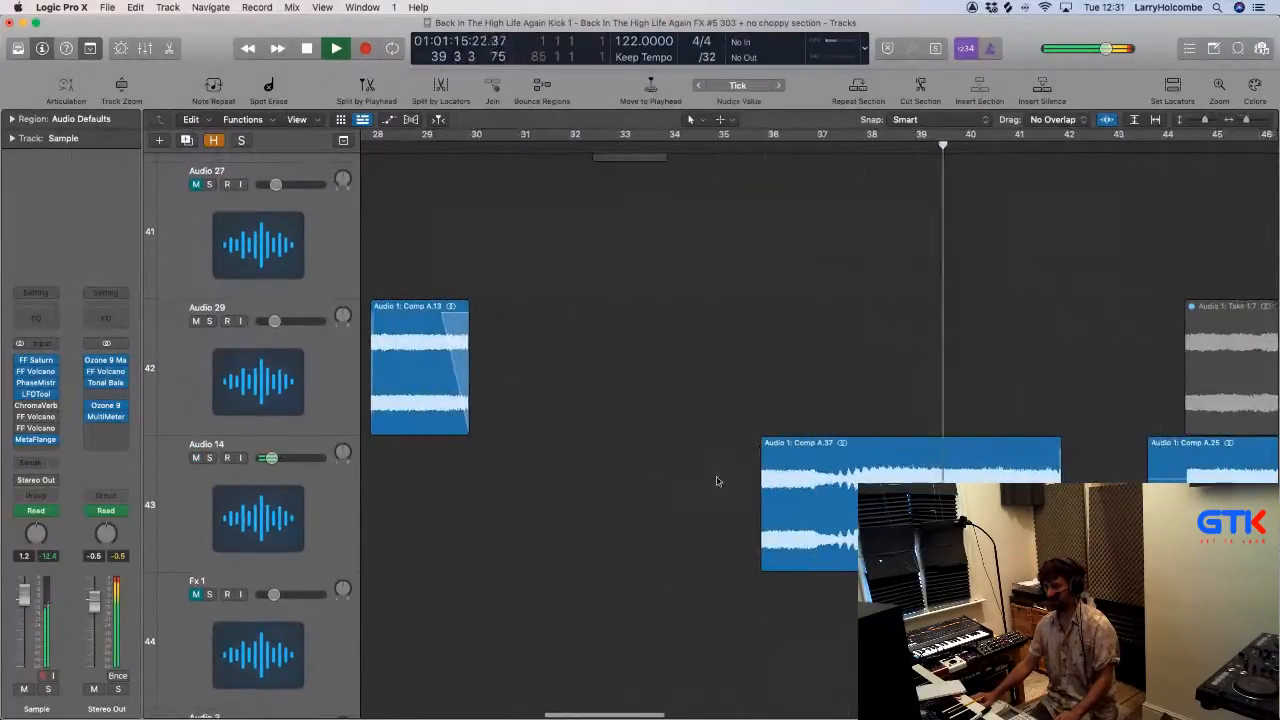
key("super+Up")
key("super+Up")
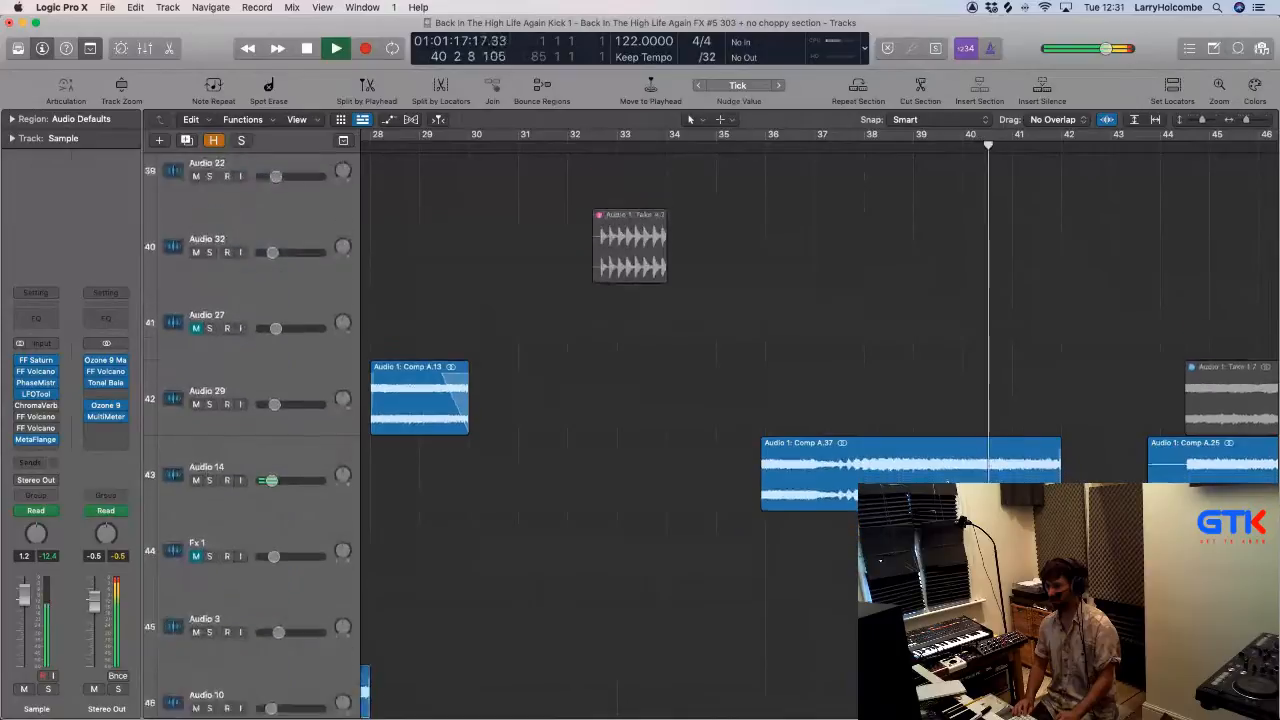
left_click(717, 397, "ctrl+alt")
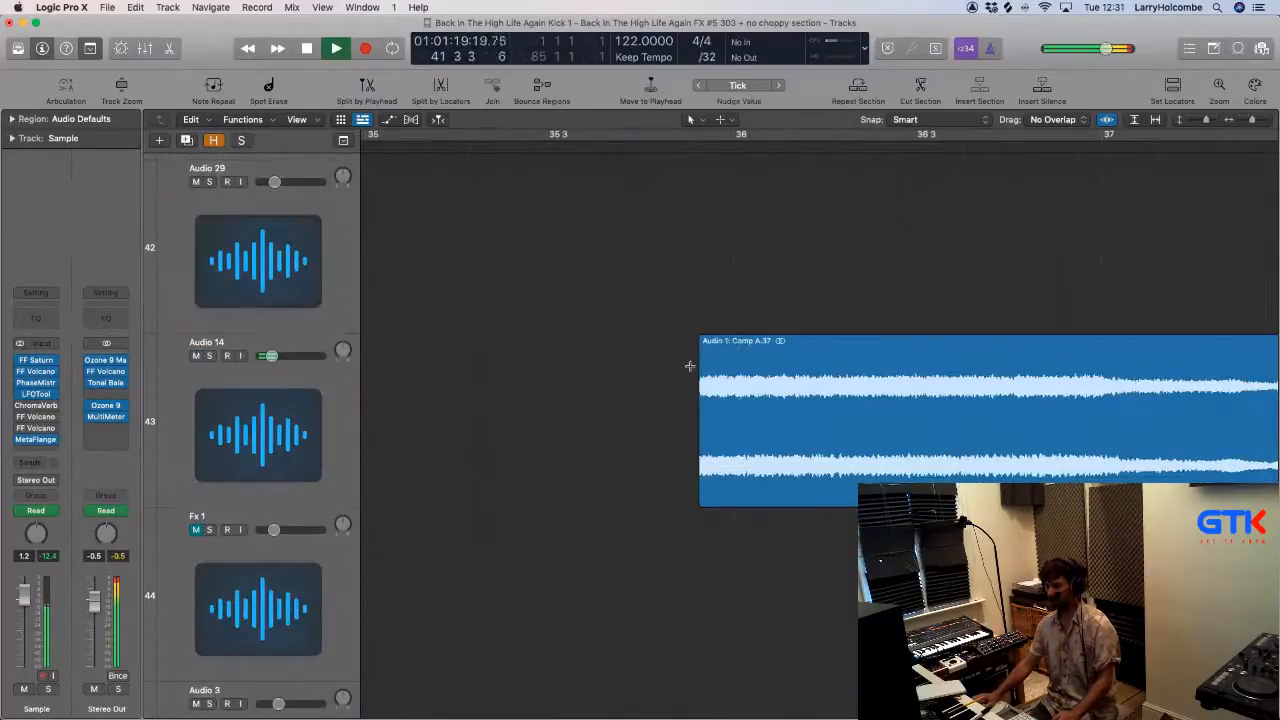
left_click(671, 380, "ctrl+alt")
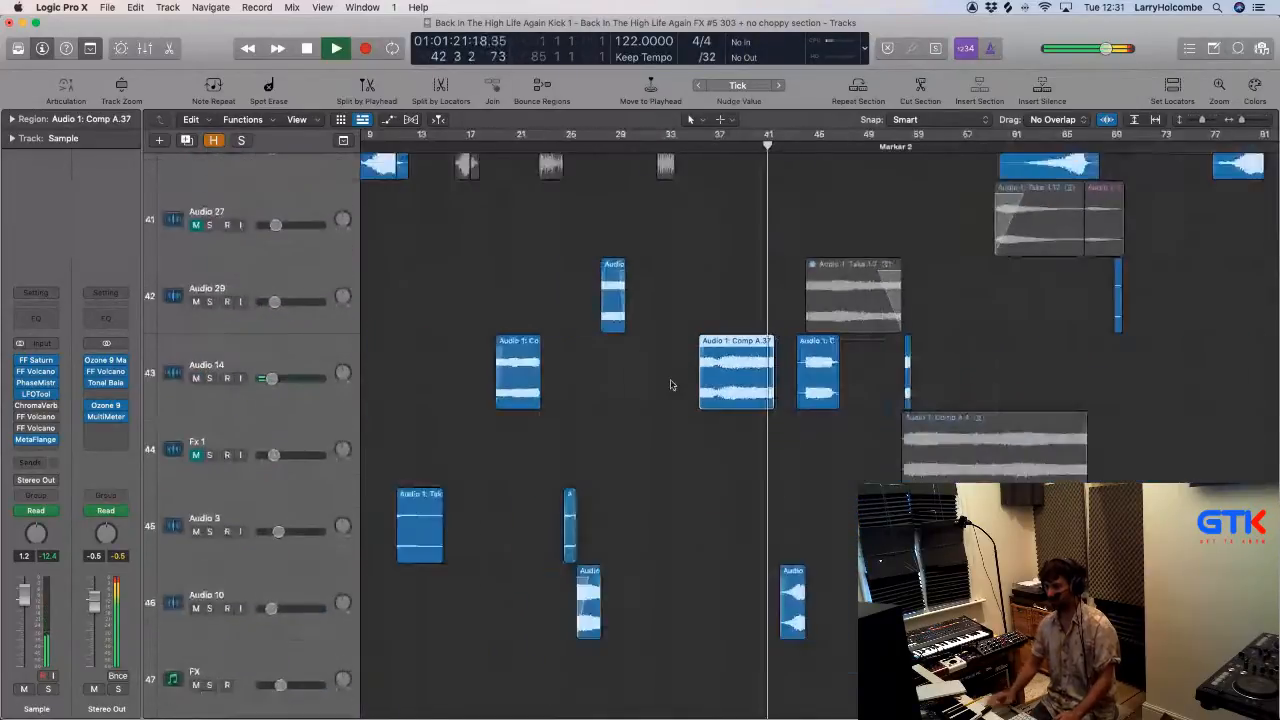
Step: Select the 303 track and display its Cutoff automation across the Inst 13 regions
key("super+Up")
key("super+Up")
key("super+Up")
key("super+Up")
key("super+Up")
key("super+Up")
key("super+Up")
key("super+Up")
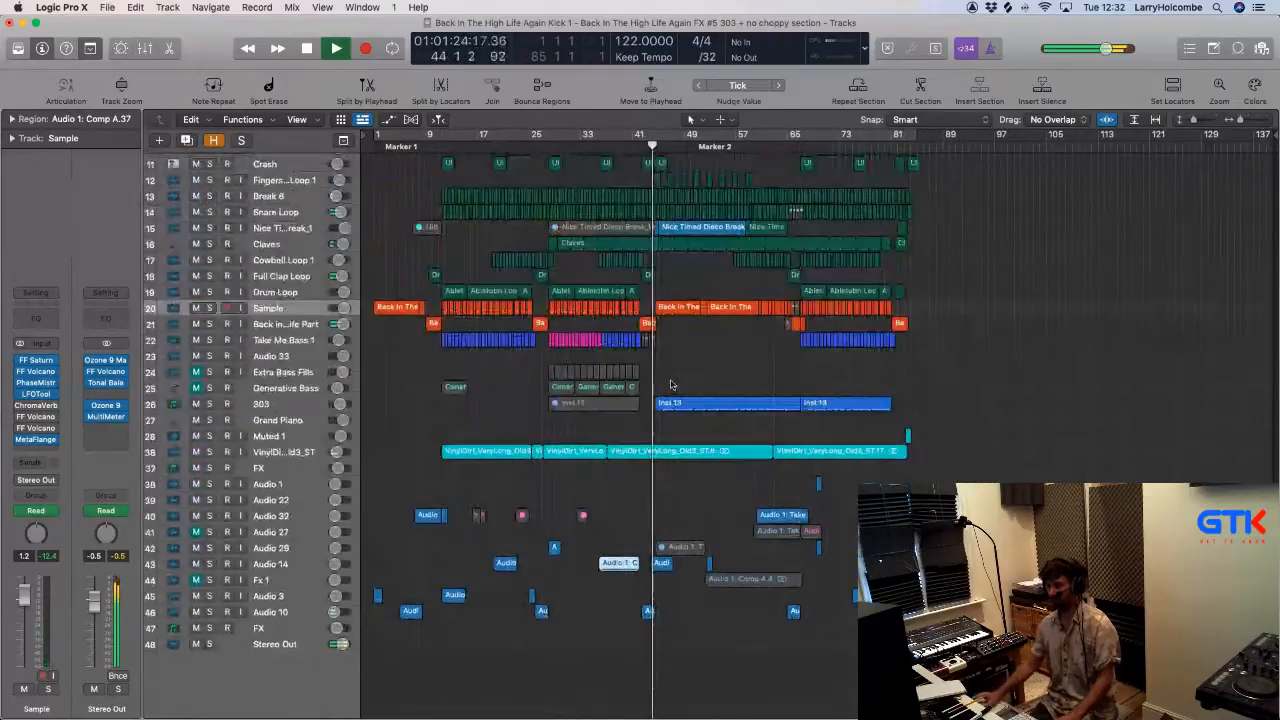
left_click(248, 404)
key("a")
left_click(562, 318, "ctrl+alt")
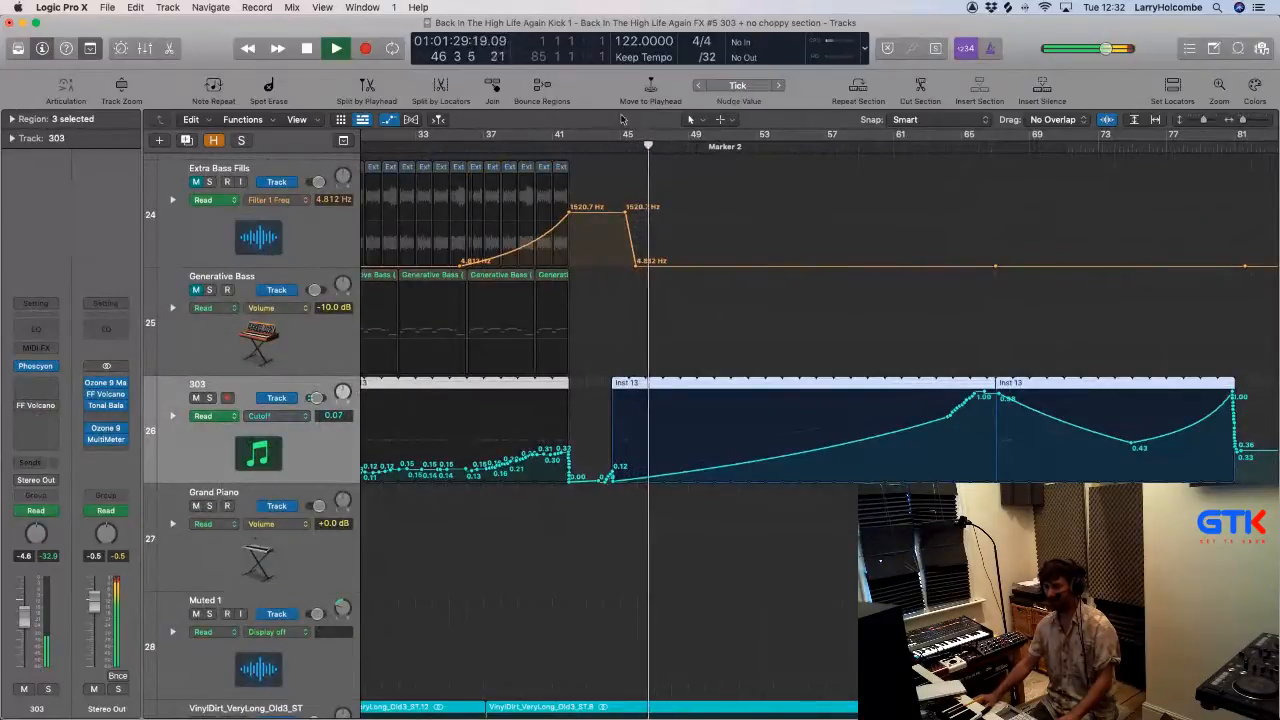
Step: Set the cycle range from bar 45 to bar 81 and open the Phoscyon instrument on the 303 track
left_click_drag(622, 134, 1233, 194)
key("space")
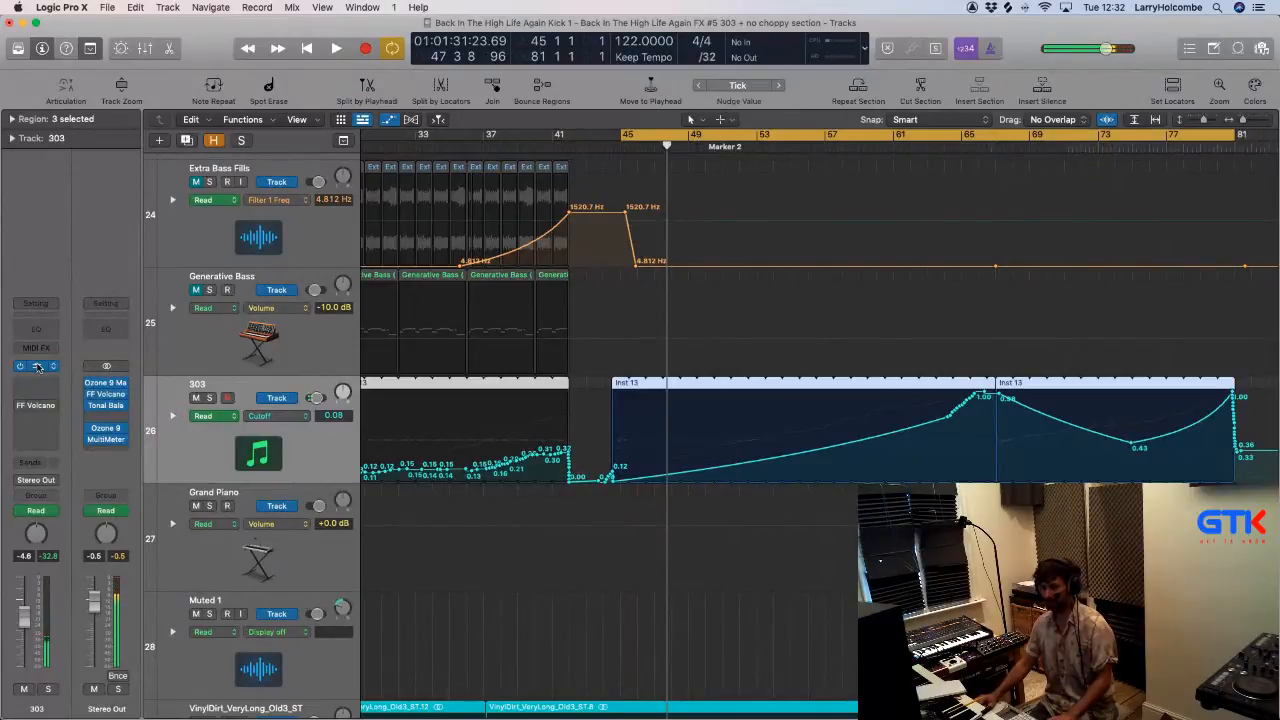
left_click(38, 368)
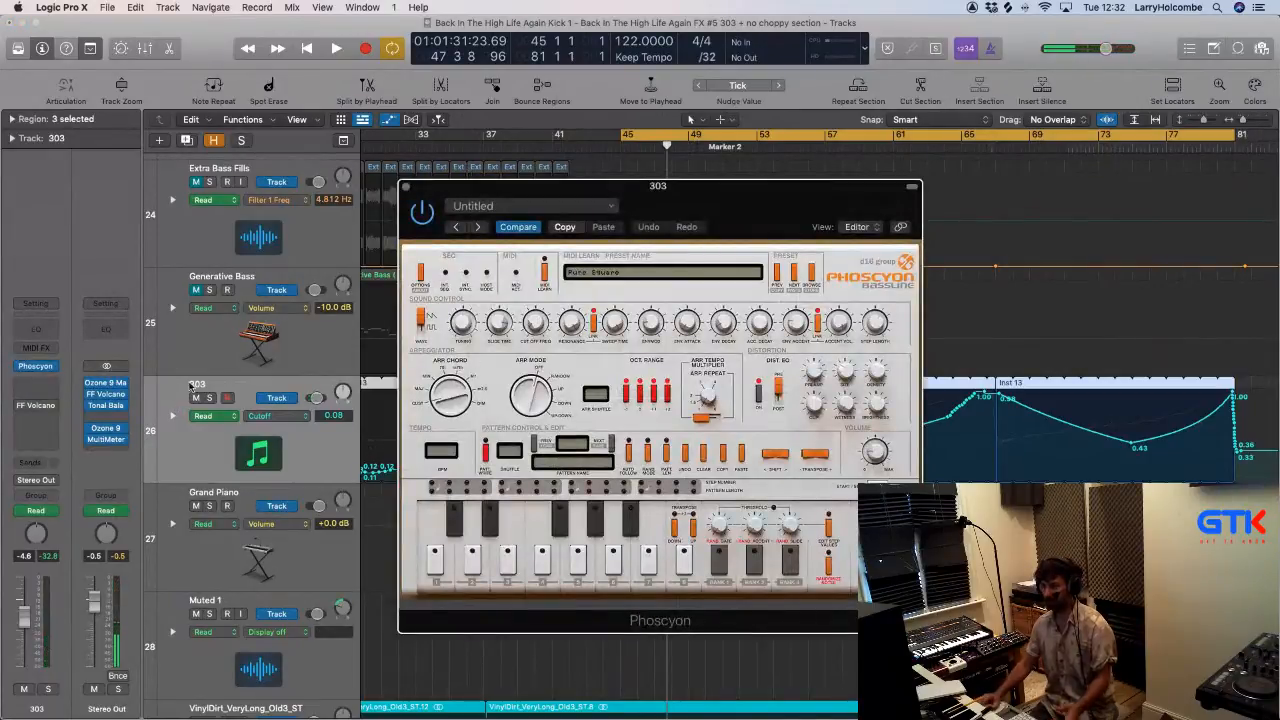
left_click_drag(560, 205, 568, 177)
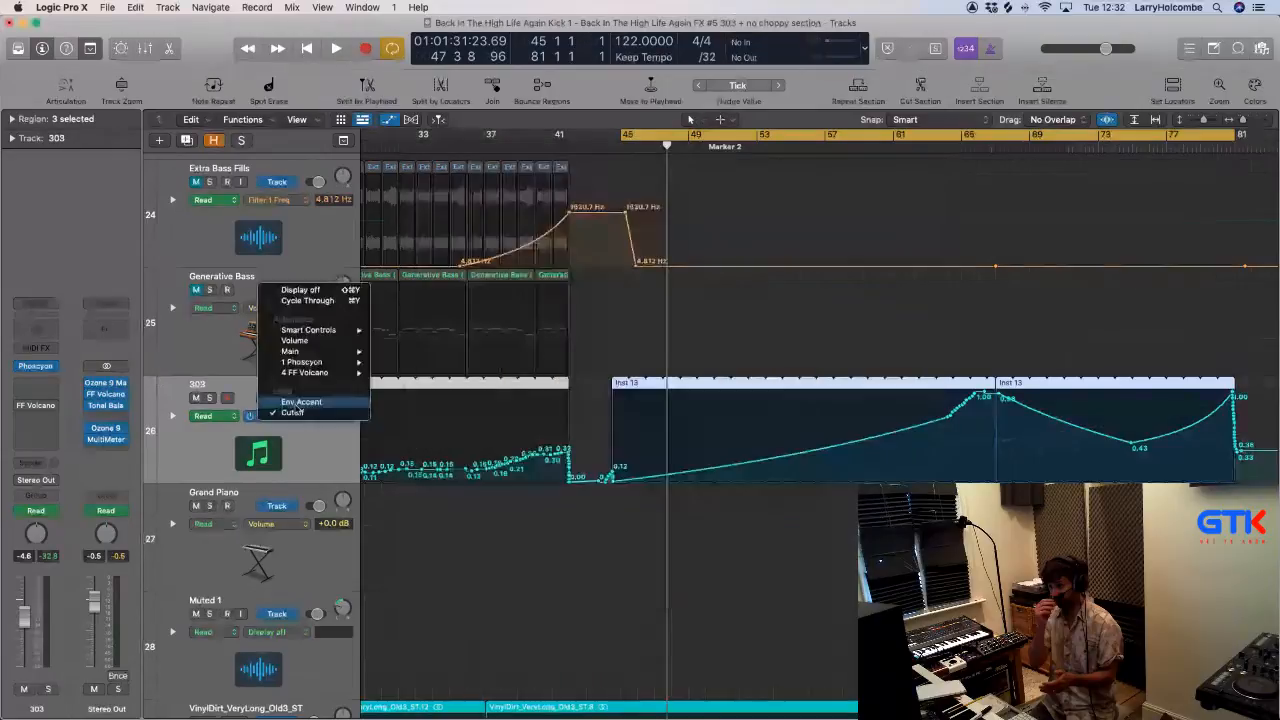
Step: Display the 303 track's Env Accent automation and replace its points with a straight ramp from 0.00 at the Inst 13 region start to 0.98 at bar 67
left_click(300, 403)
scroll(561, 341, "up", 5)
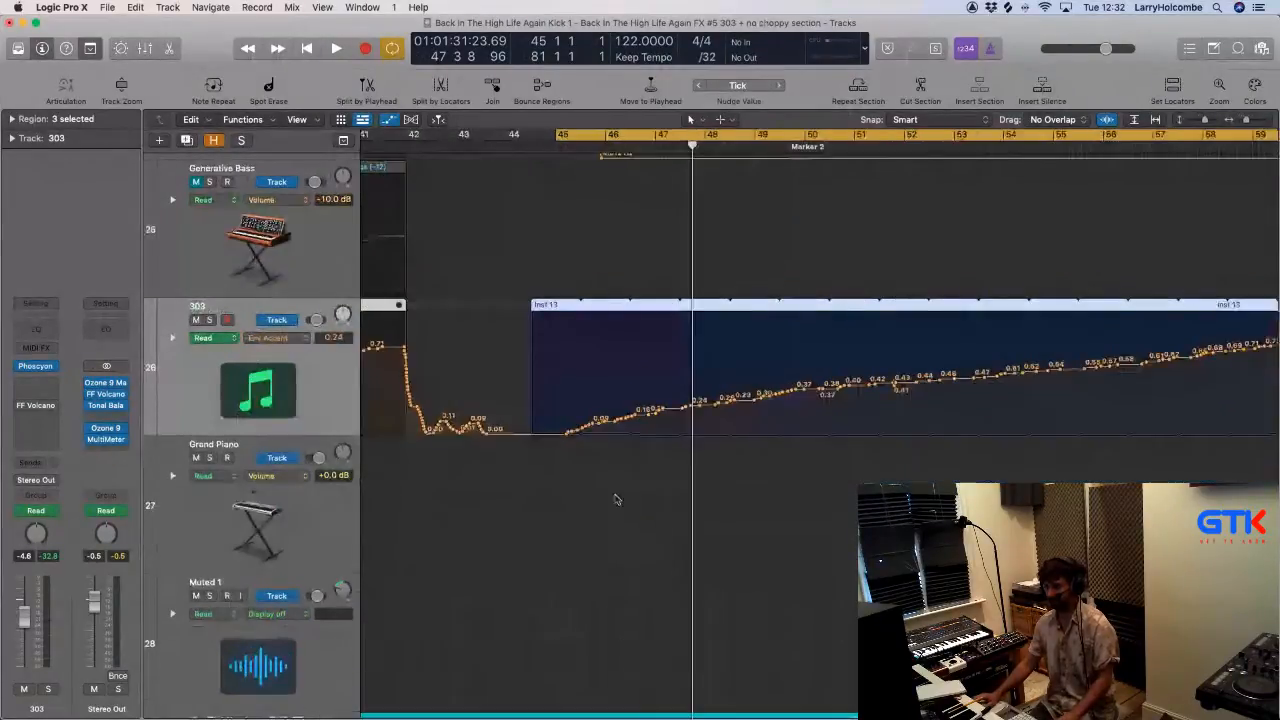
scroll(596, 494, "down", 4)
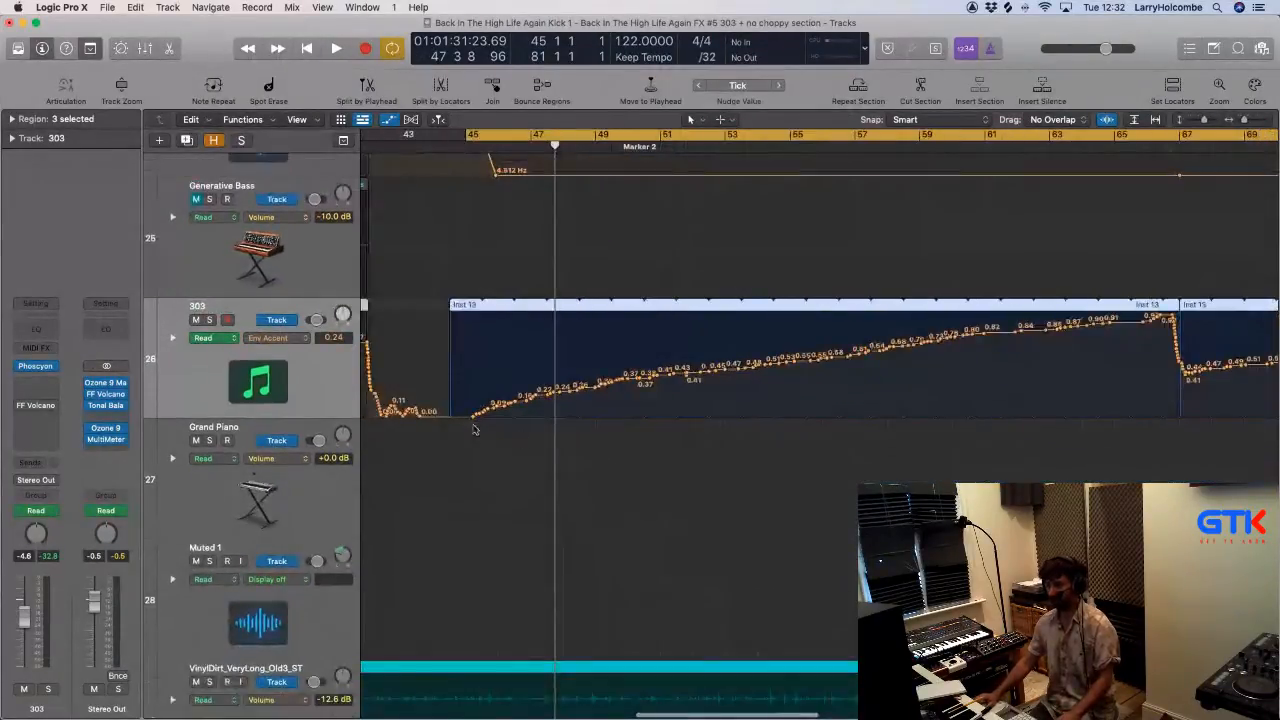
left_click(449, 416)
left_click_drag(463, 417, 1175, 300)
left_click_drag(1175, 413, 1170, 413)
left_click(1170, 408)
left_click_drag(1170, 417, 1181, 318)
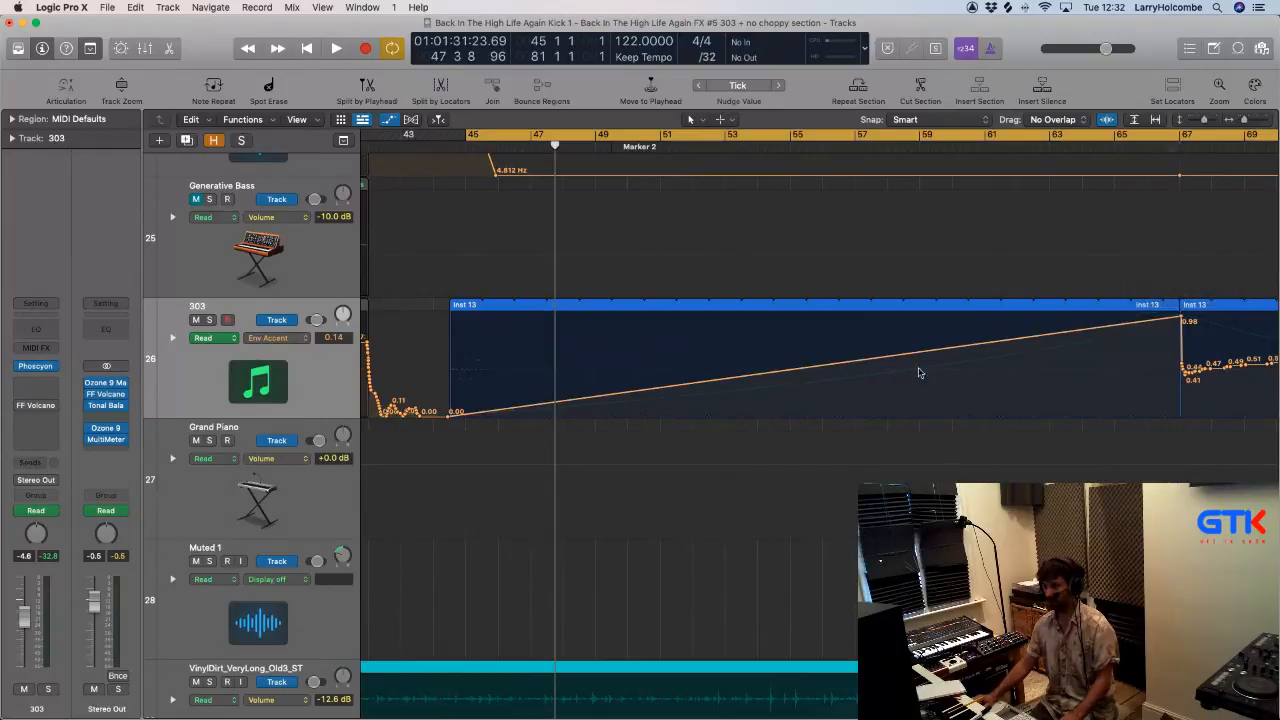
Step: Bend the Env Accent ramp into a slow-starting upward curve, and turn off the cycle to audition it from just before the Inst 13 region
left_click_drag(840, 365, 838, 376)
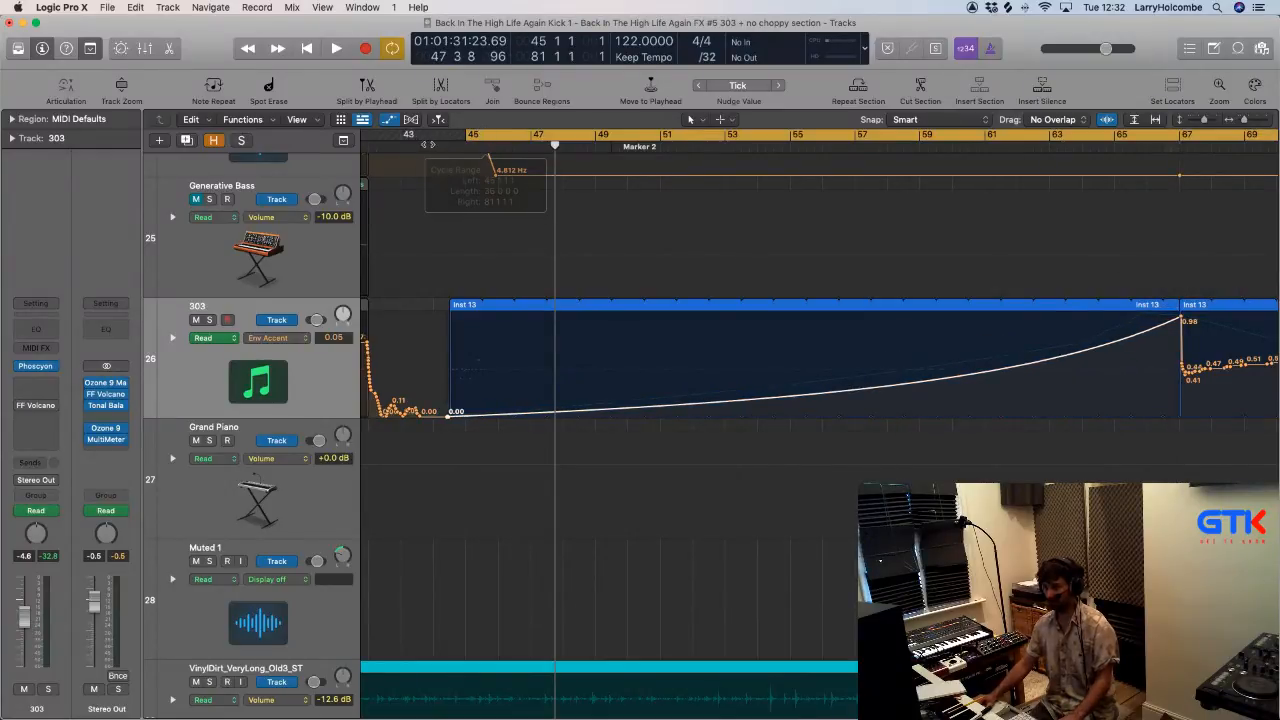
left_click(477, 135)
left_click(430, 142)
key("space")
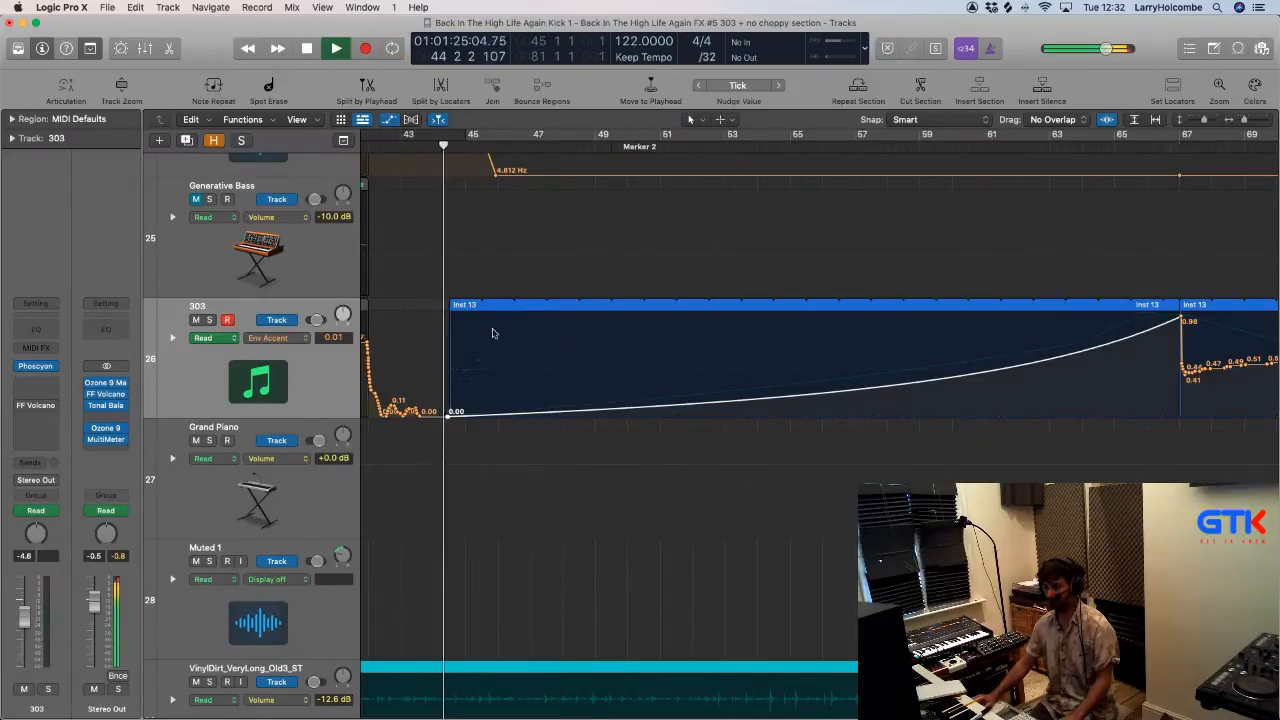
left_click_drag(800, 400, 800, 419)
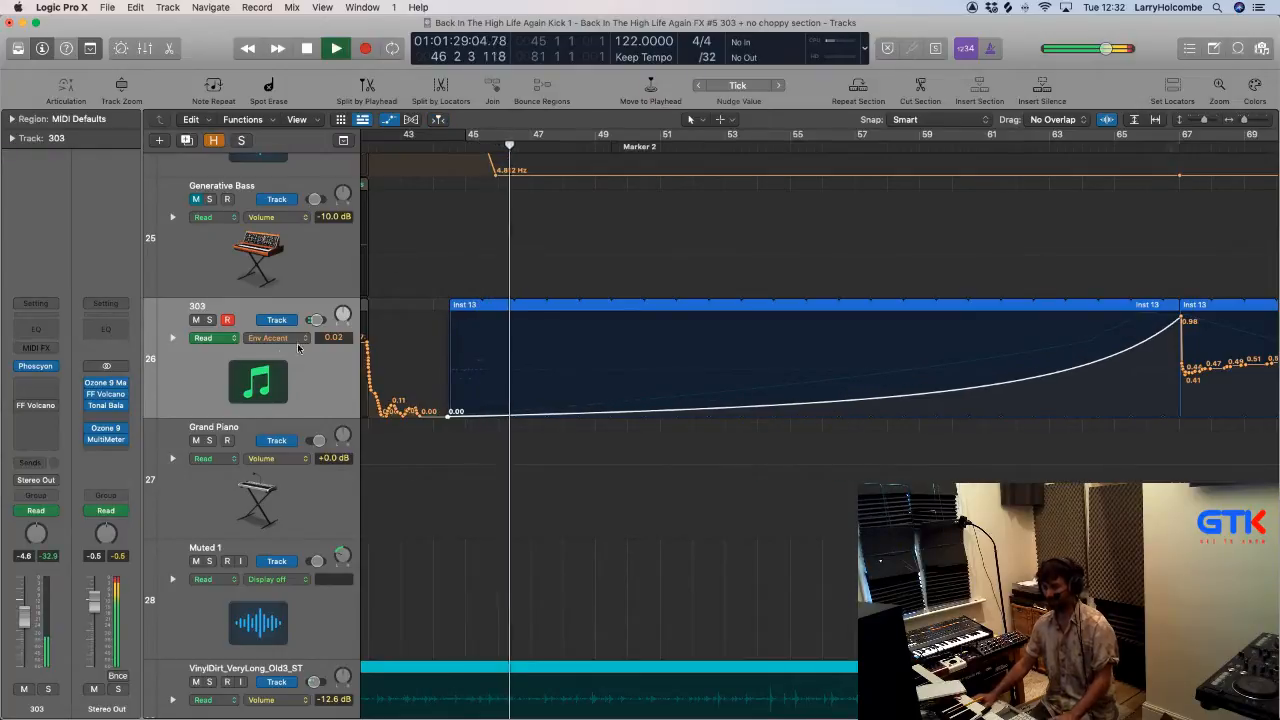
Step: Loop bars 45 to 67 and audition the 303 track soloed and in the mix with the Phoscyon controls open
left_click_drag(469, 135, 1178, 182)
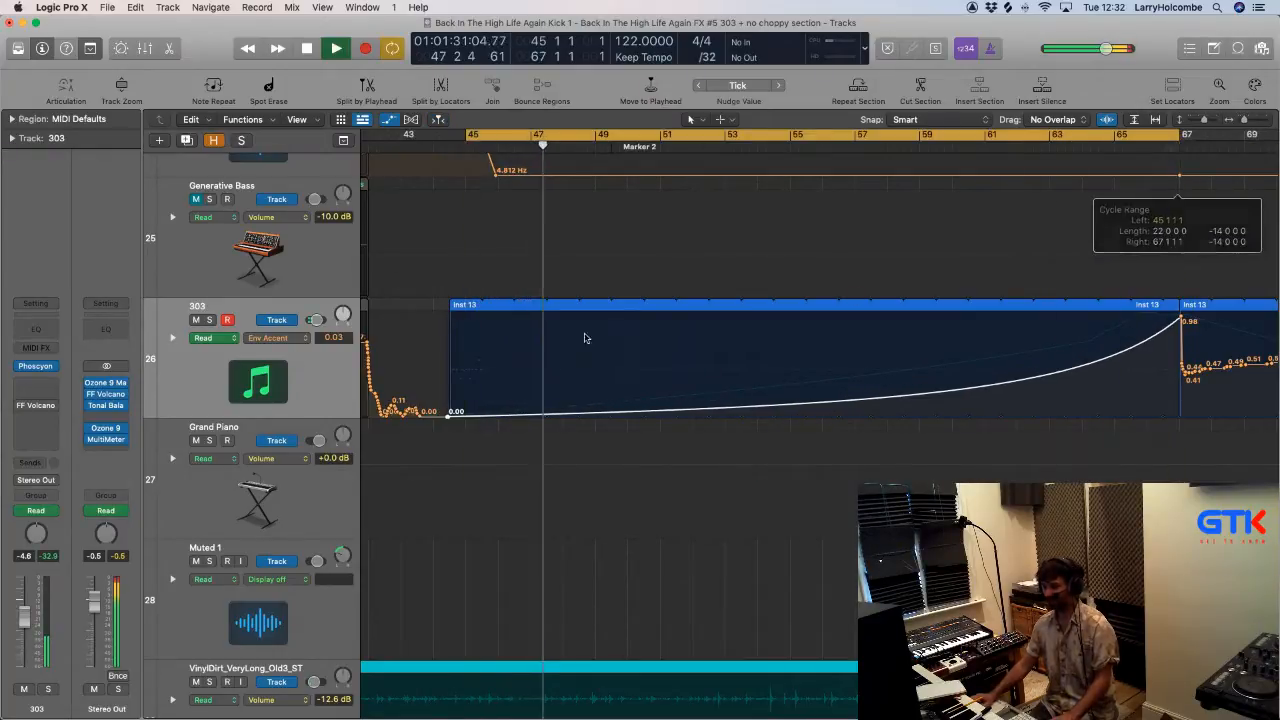
left_click(209, 319)
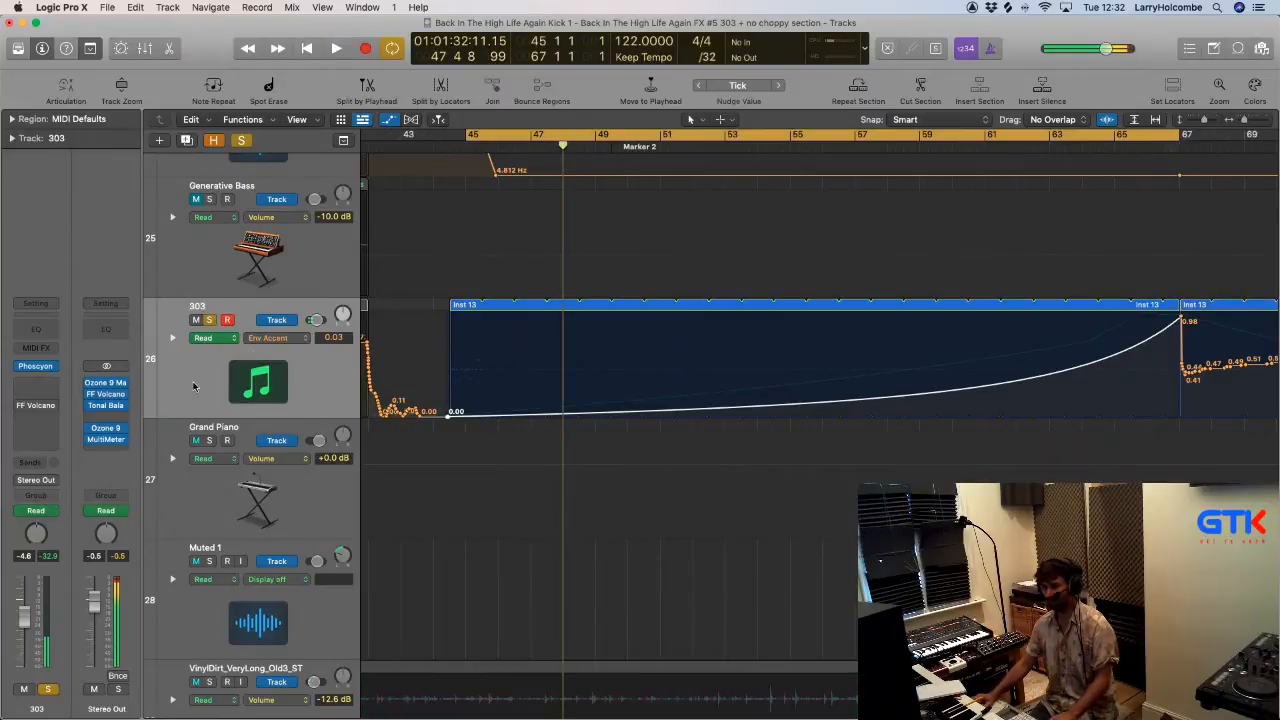
left_click(37, 367)
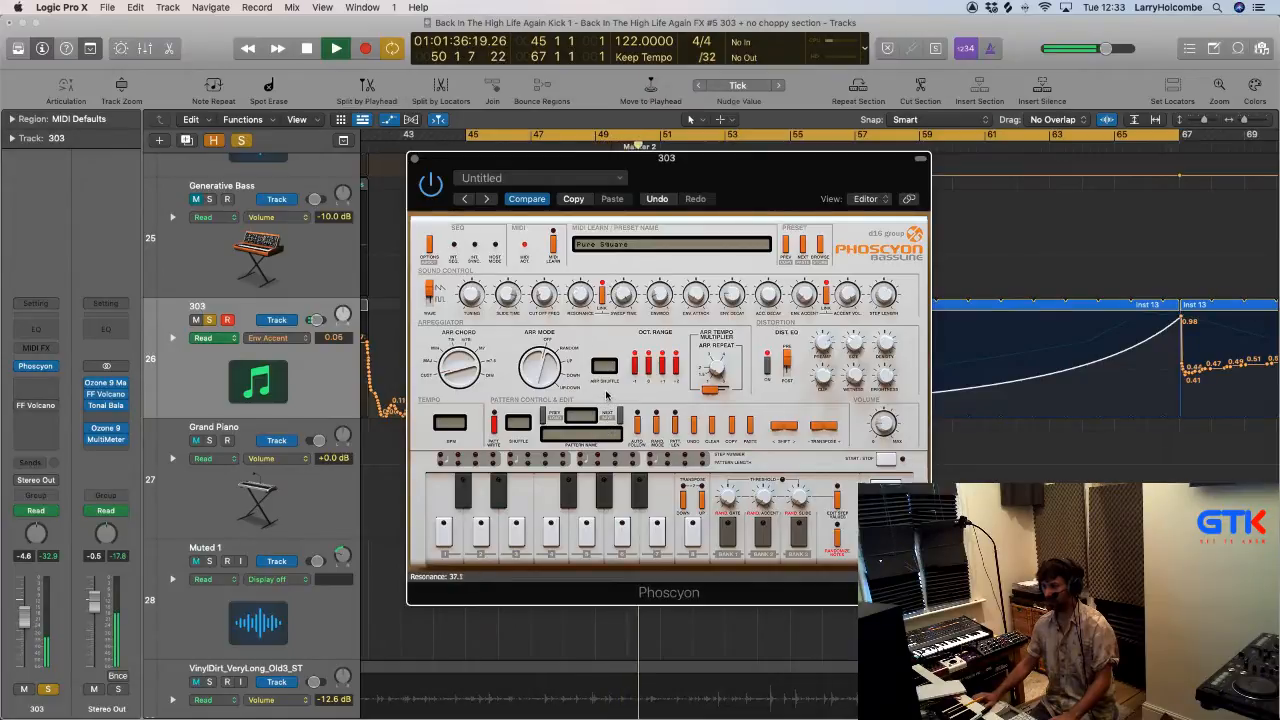
left_click_drag(516, 158, 692, 196)
left_click(209, 320)
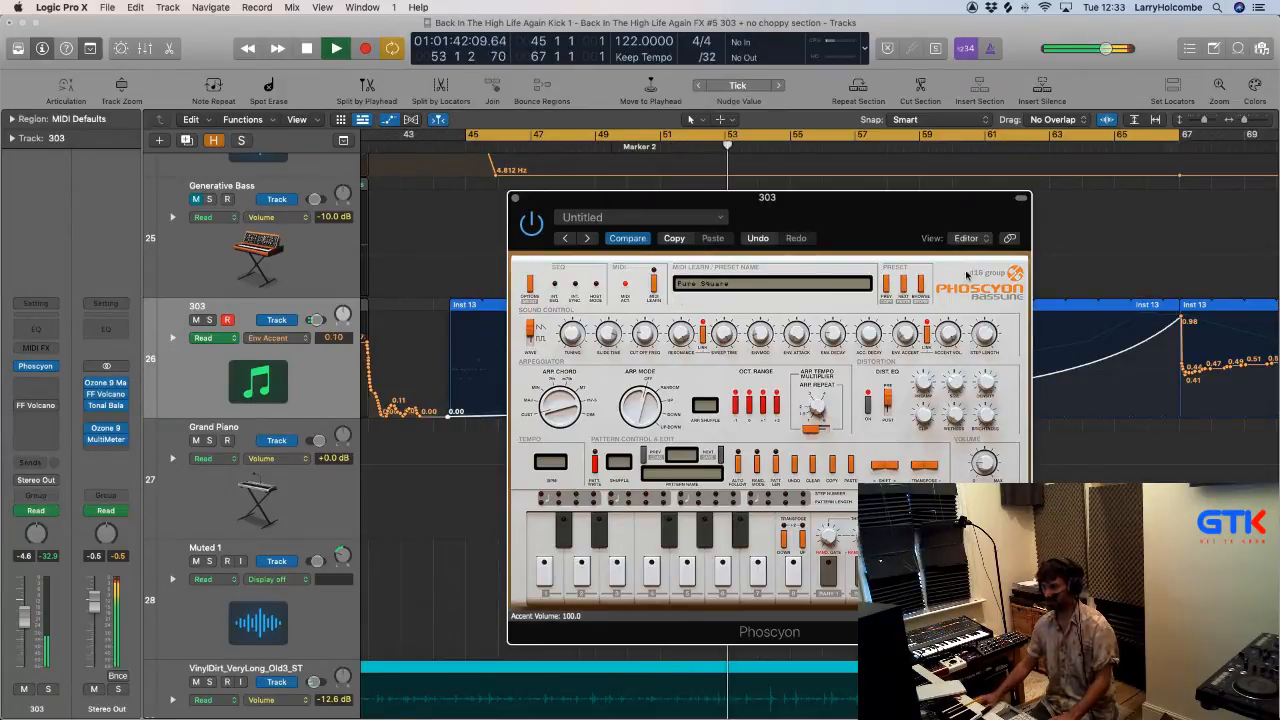
left_click(515, 199)
Step: Replay the transition from bar 43 and set the cycle range from 44 3 1 1 to 49 3 1 1
left_click(411, 145)
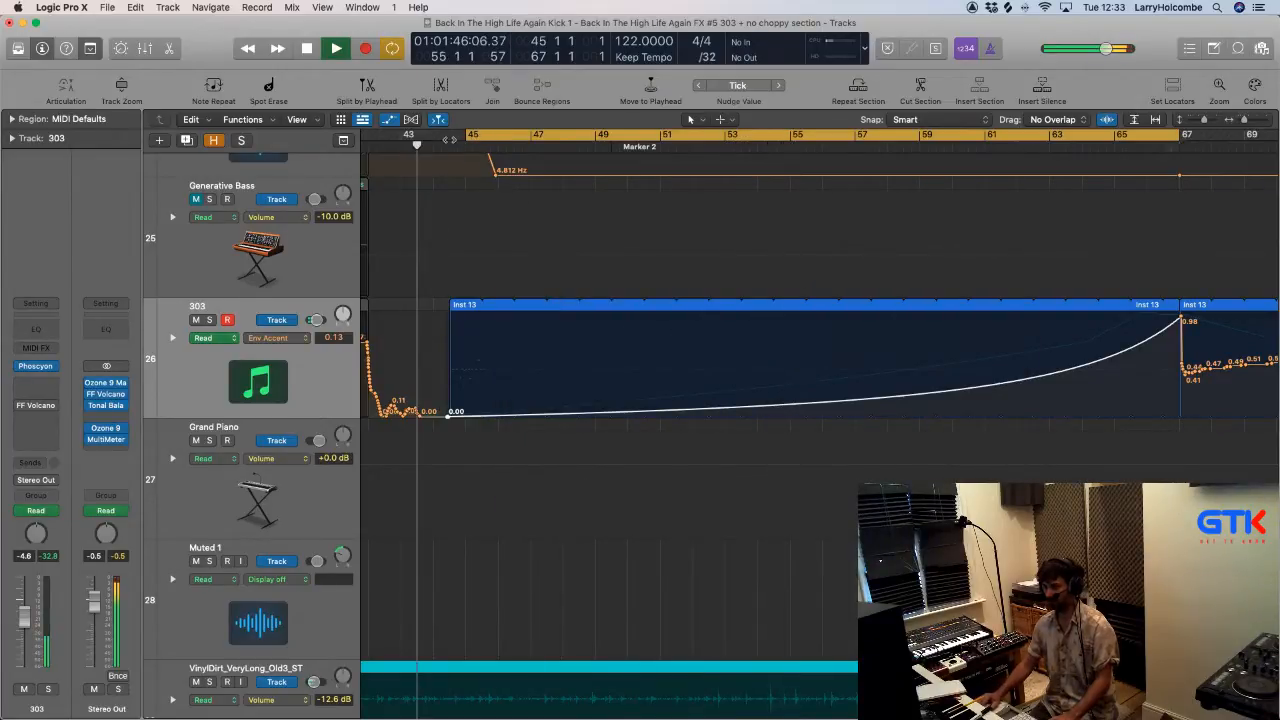
left_click(476, 136)
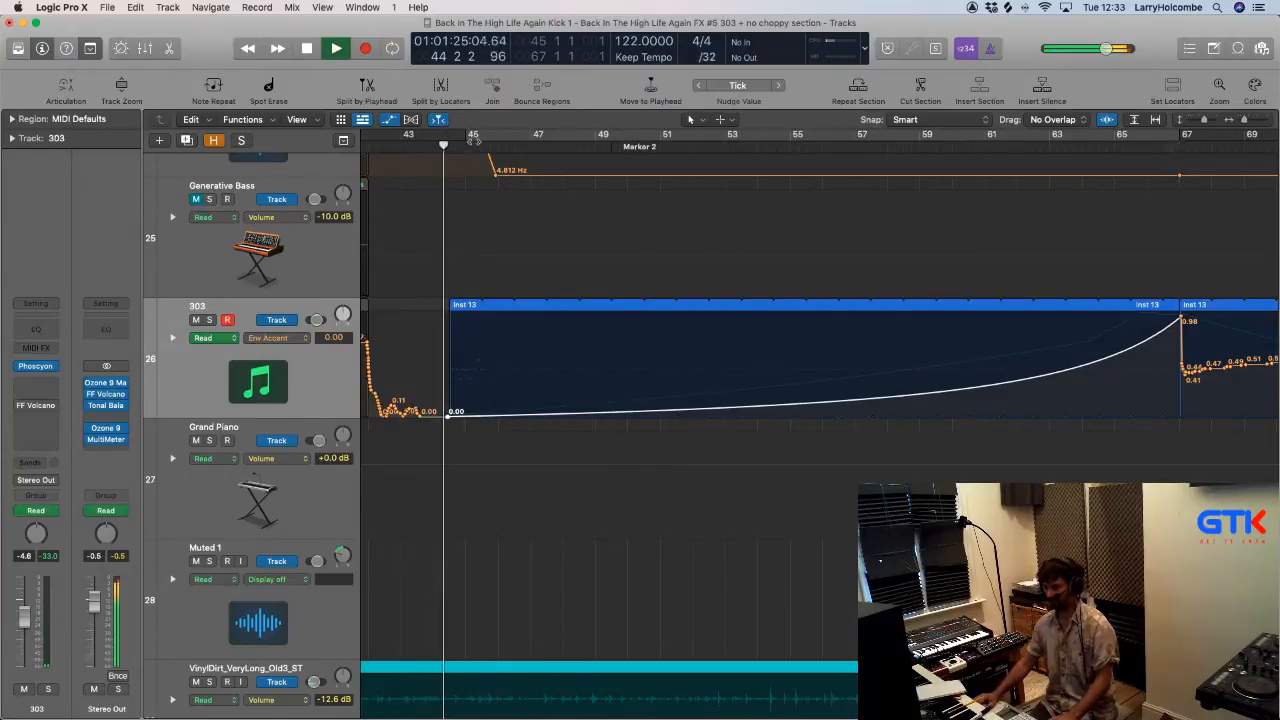
left_click_drag(469, 135, 624, 137)
left_click_drag(525, 135, 509, 137)
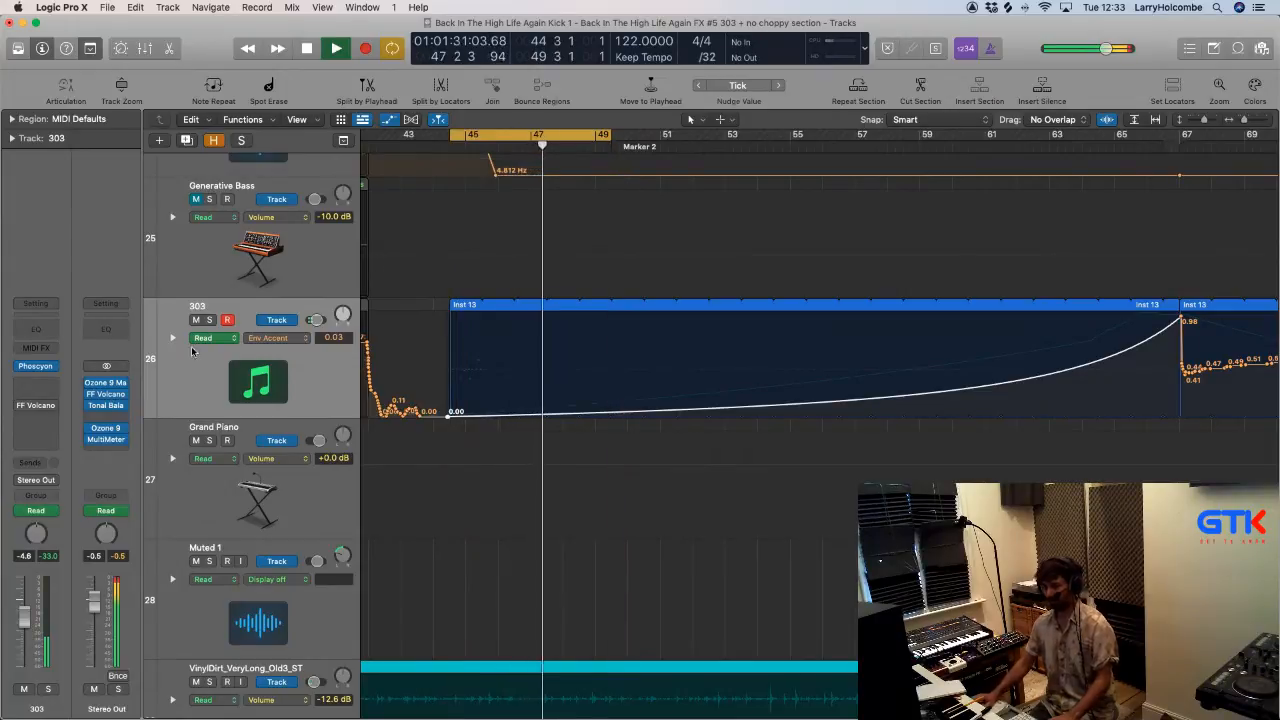
Step: Open the 303 track's Phoscyon, bring its Resonance to 0.0 during looped playback, and move its window clear of the tracks
left_click(226, 340)
left_click(228, 338)
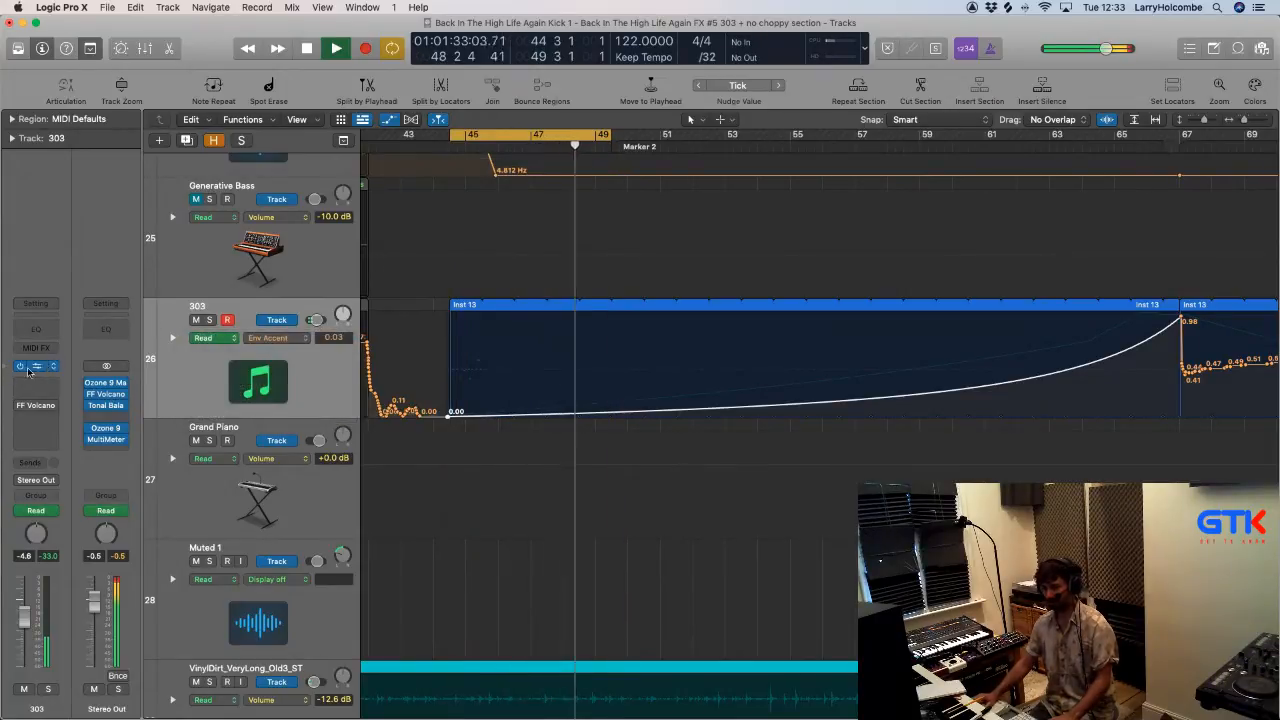
left_click(36, 366)
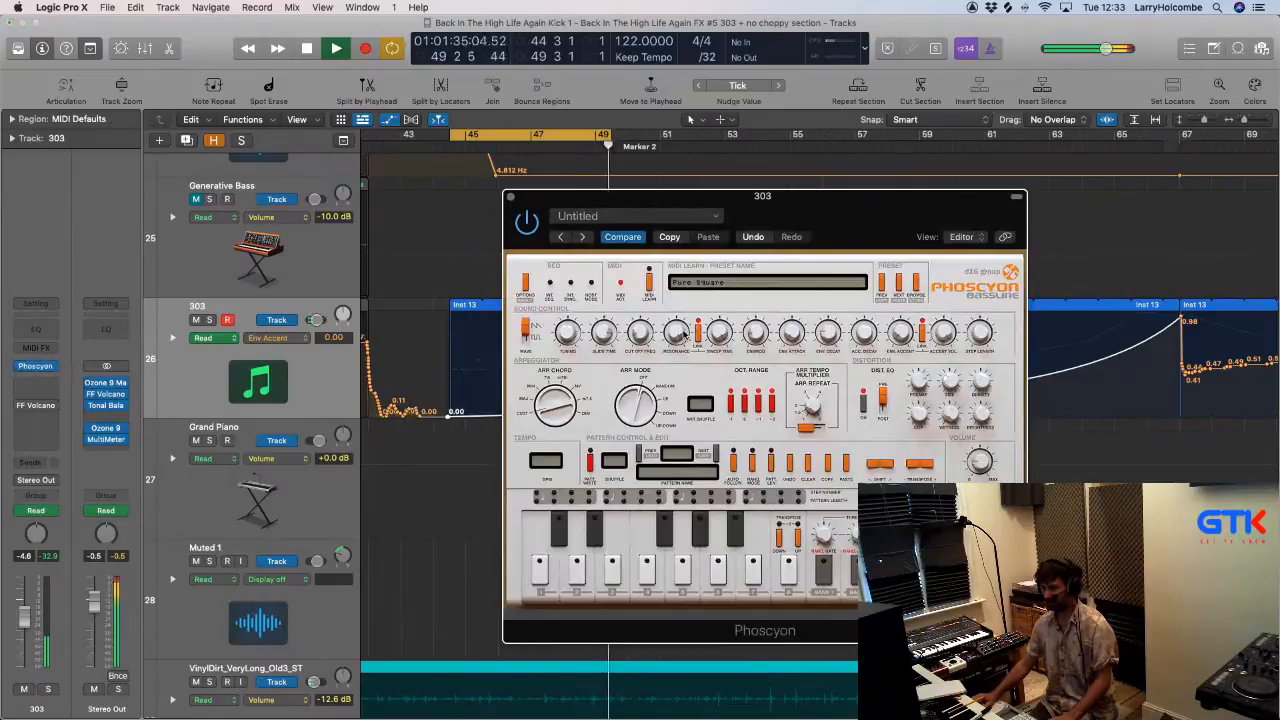
key("space")
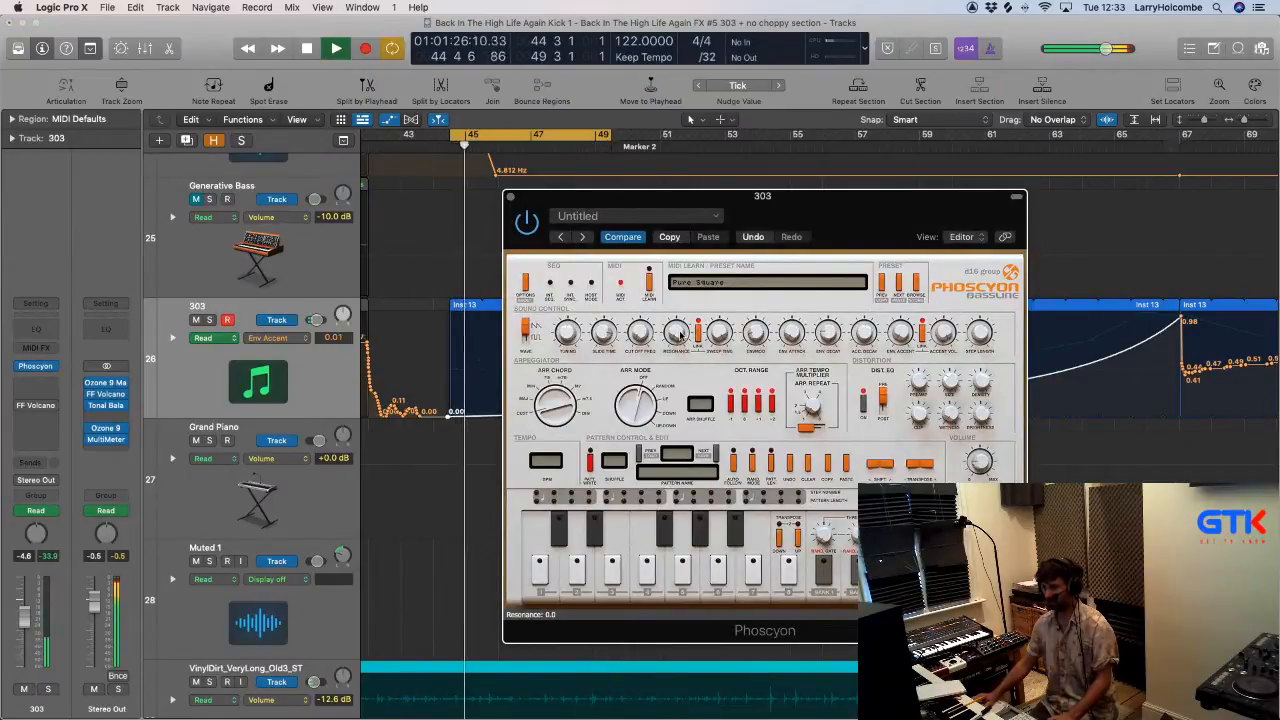
key("space")
left_click_drag(559, 202, 834, 497)
left_click(476, 131)
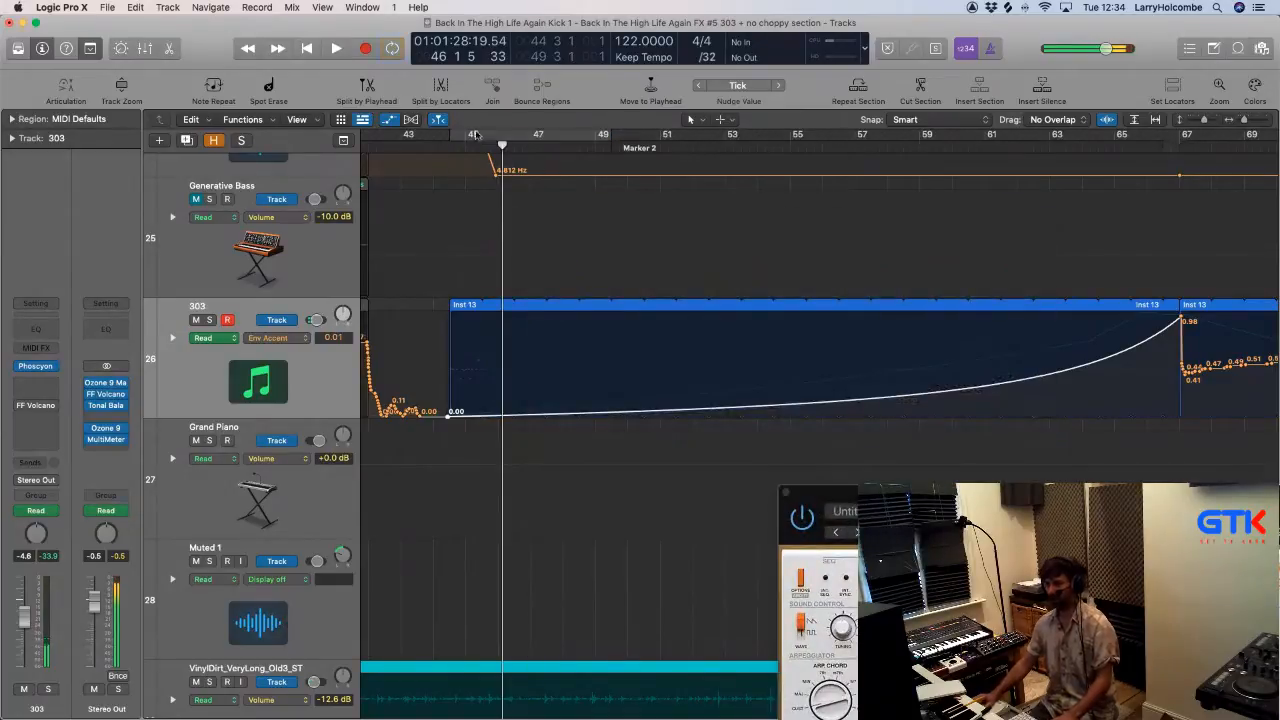
Step: Display Phoscyon's Resonance automation on the 303 track and draw a curved rise from 0.00 at the Inst 13 region start to 1.00 at bar 67
left_click(263, 338)
mouse_move(351, 296)
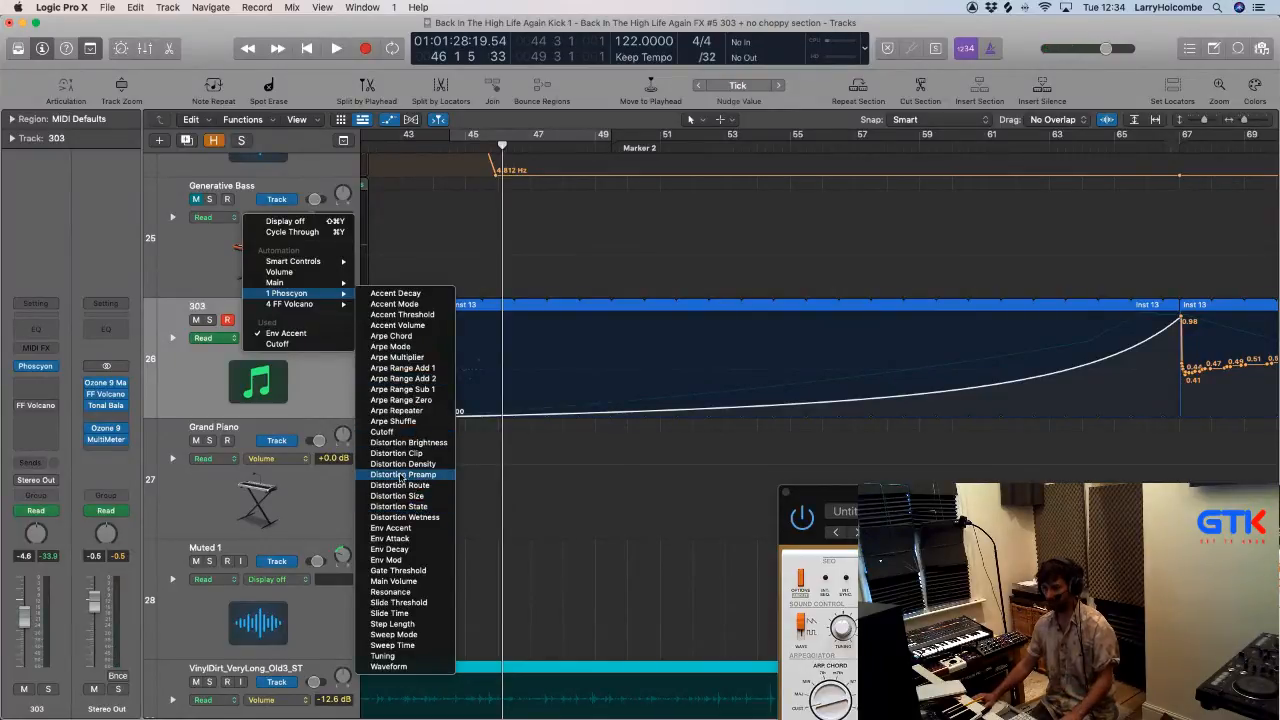
left_click(391, 593)
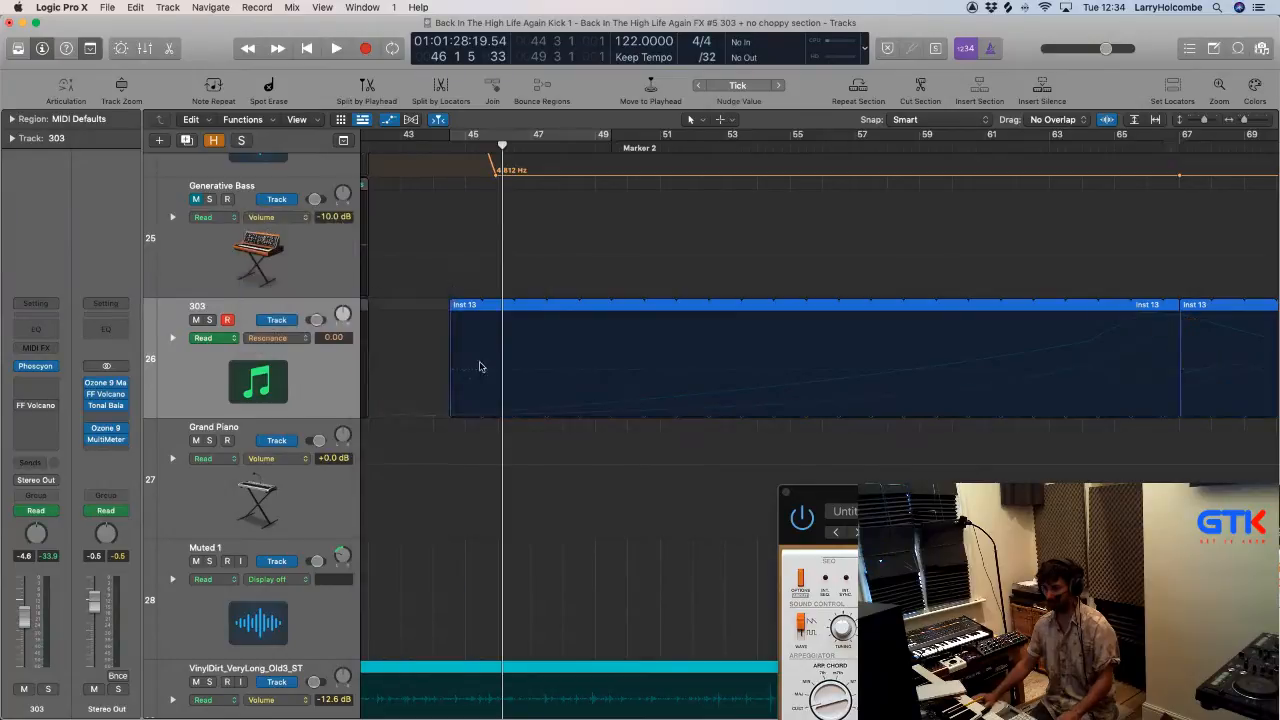
left_click_drag(451, 341, 1180, 412)
left_click_drag(808, 407, 615, 315)
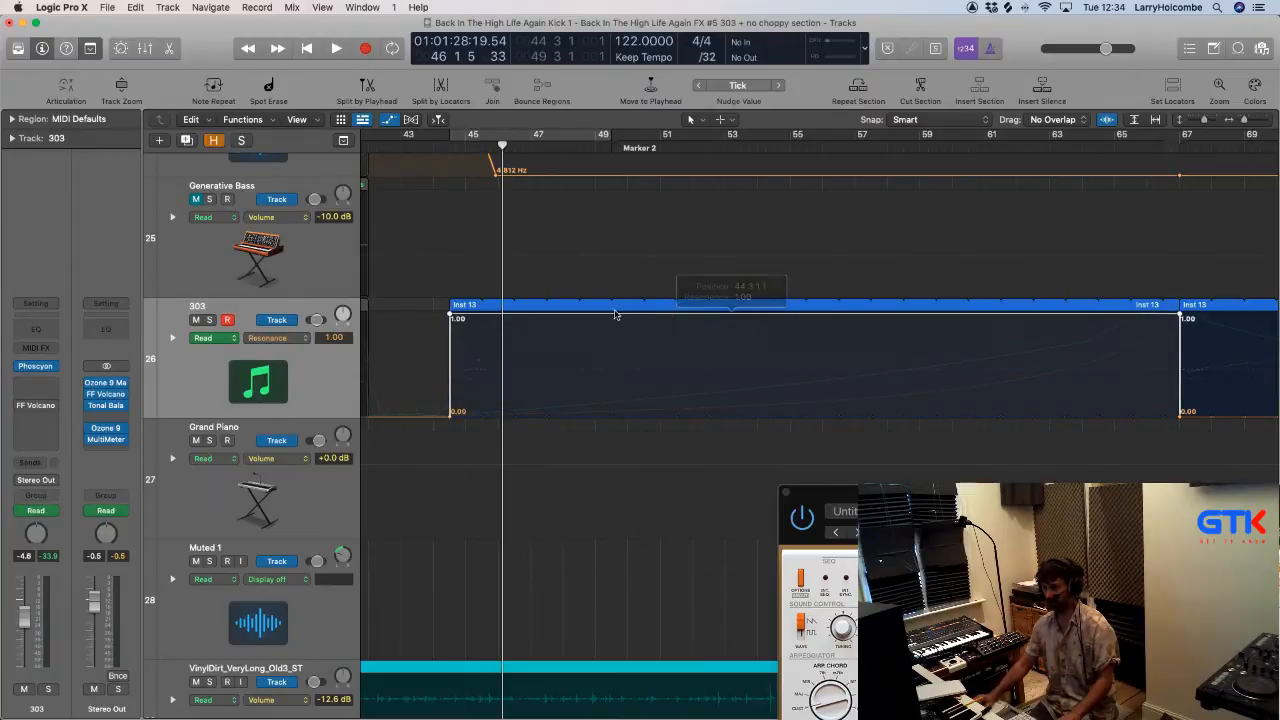
left_click(451, 315)
left_click_drag(766, 379, 766, 387)
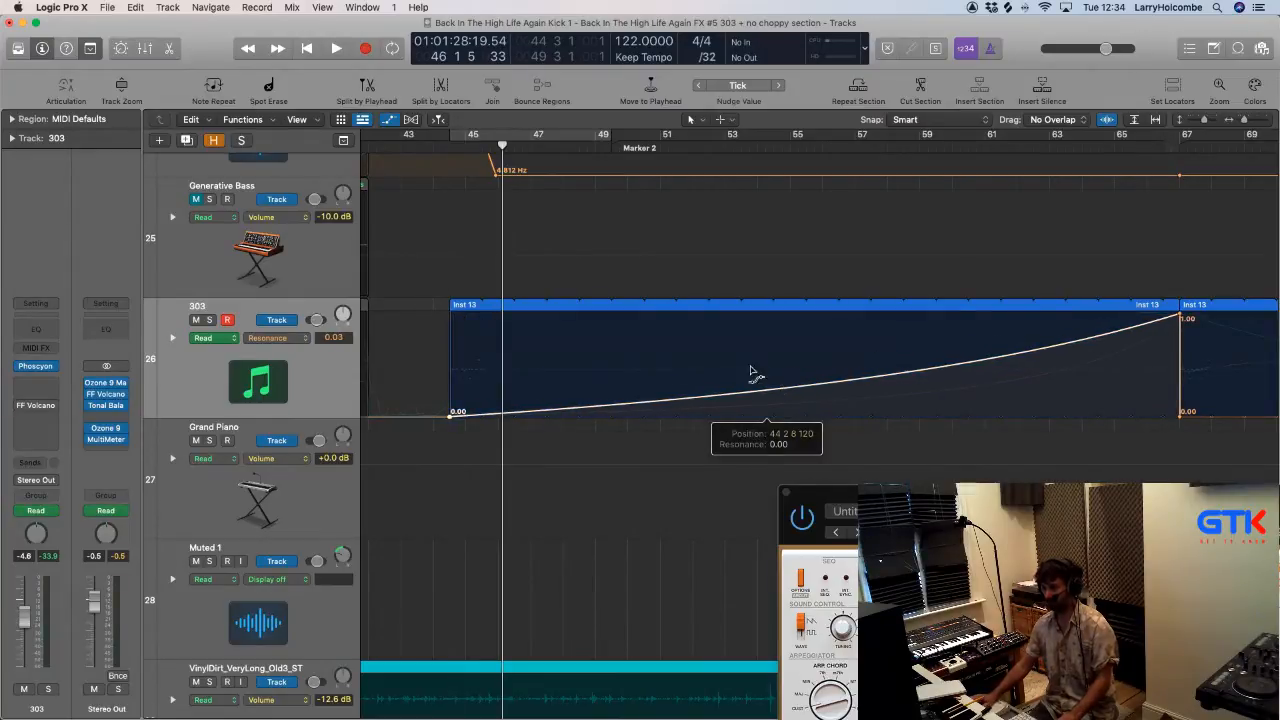
Step: Audition the Resonance rise from just before the Inst 13 region, hide the track automation and close the Phoscyon window
left_click(433, 148)
key("space")
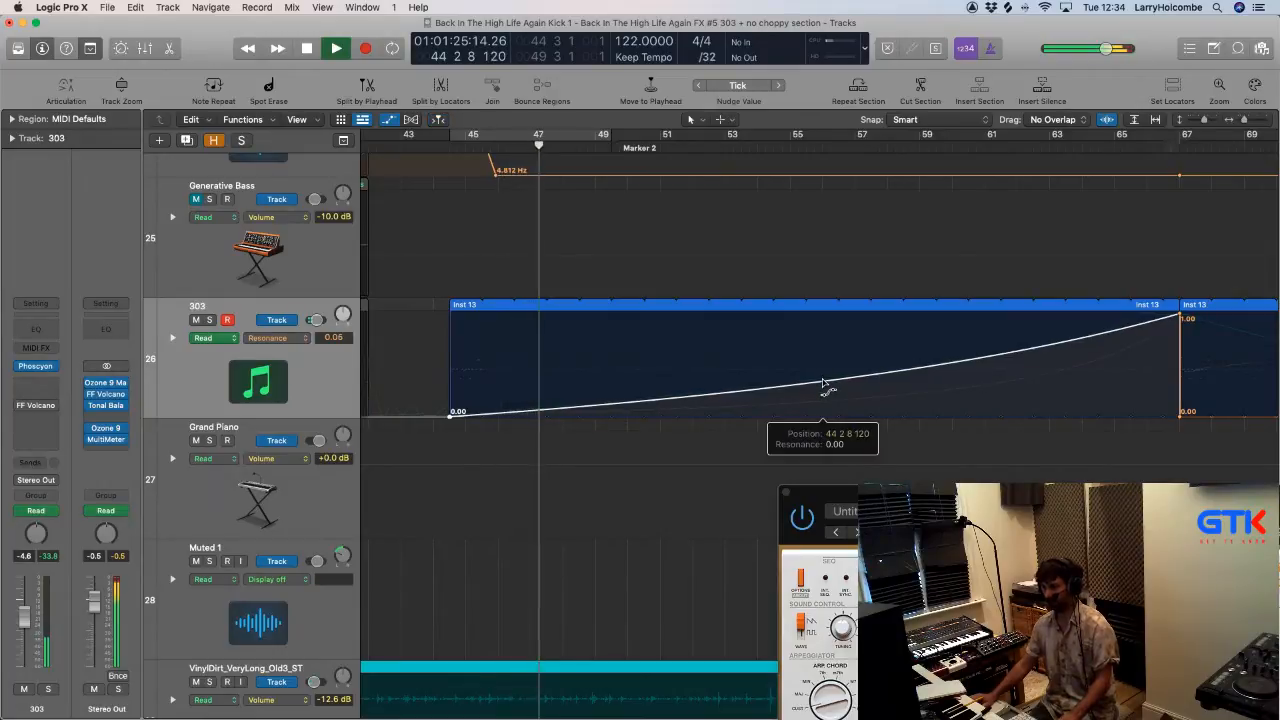
key("a")
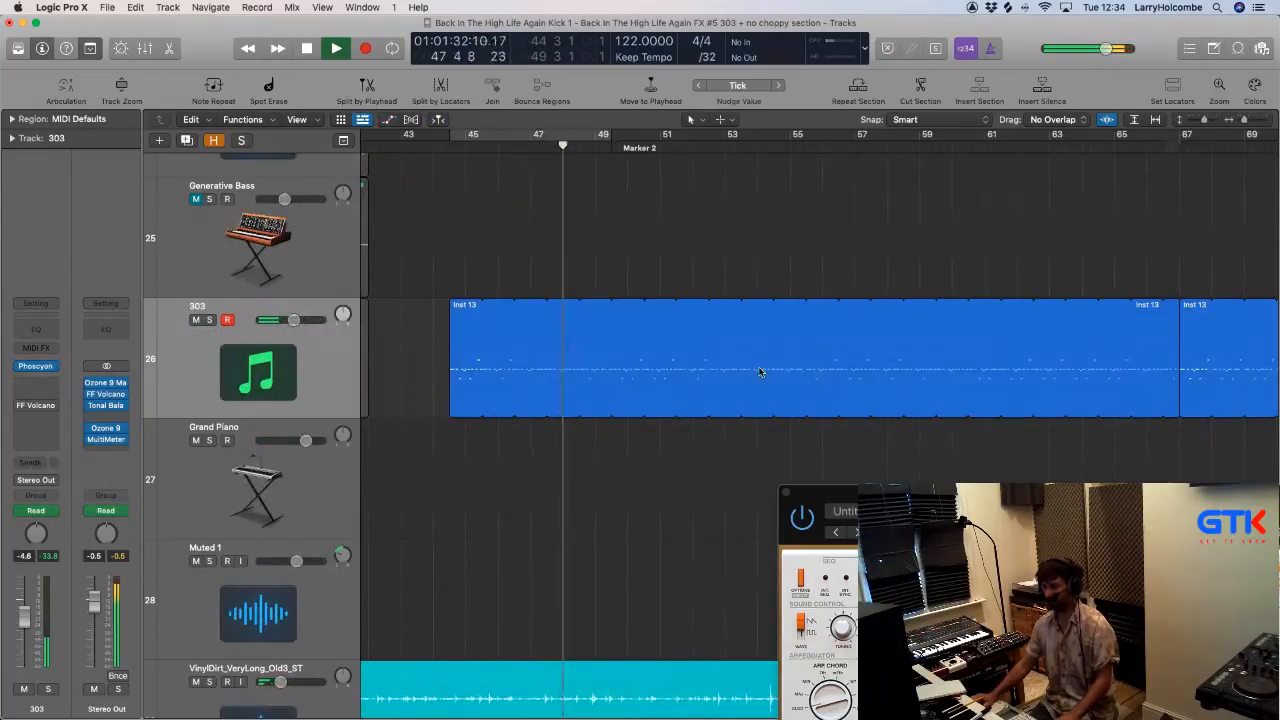
left_click(786, 492)
Step: Delete the first seven Comp A_bip regions between bars 45 and 58
scroll(472, 241, "down", 5)
scroll(472, 241, "up", 20)
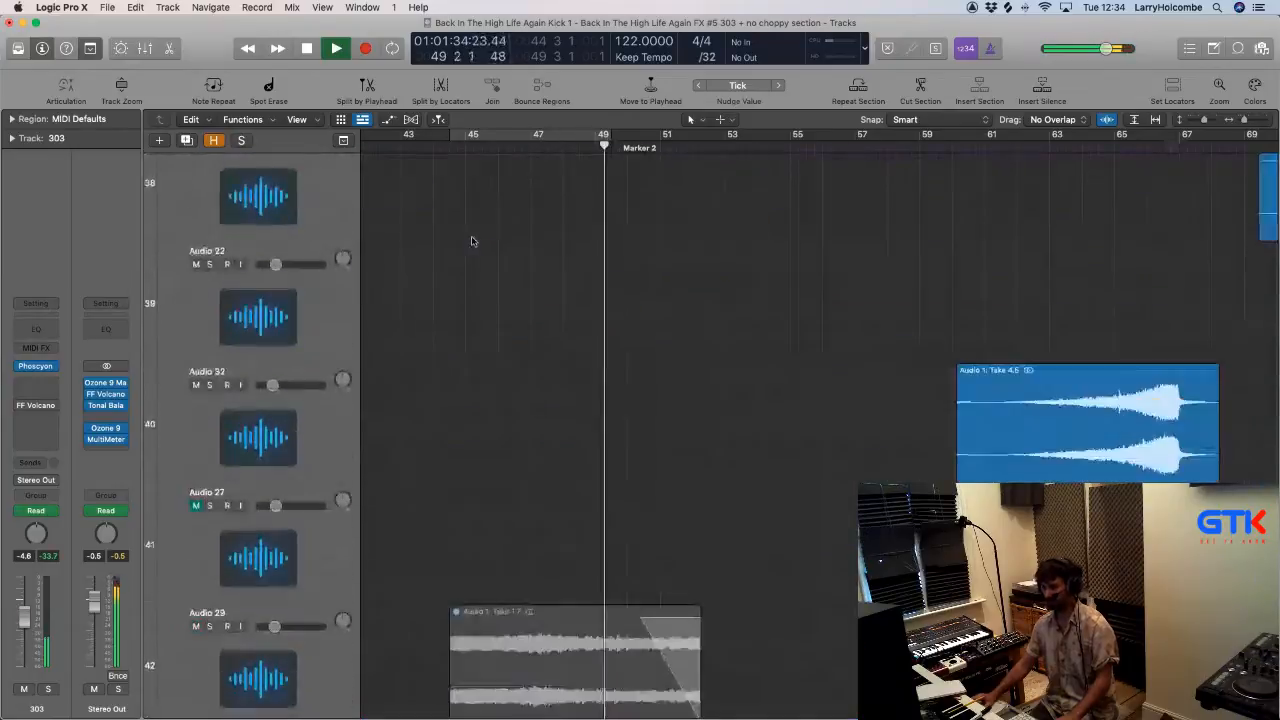
scroll(472, 241, "up", 8)
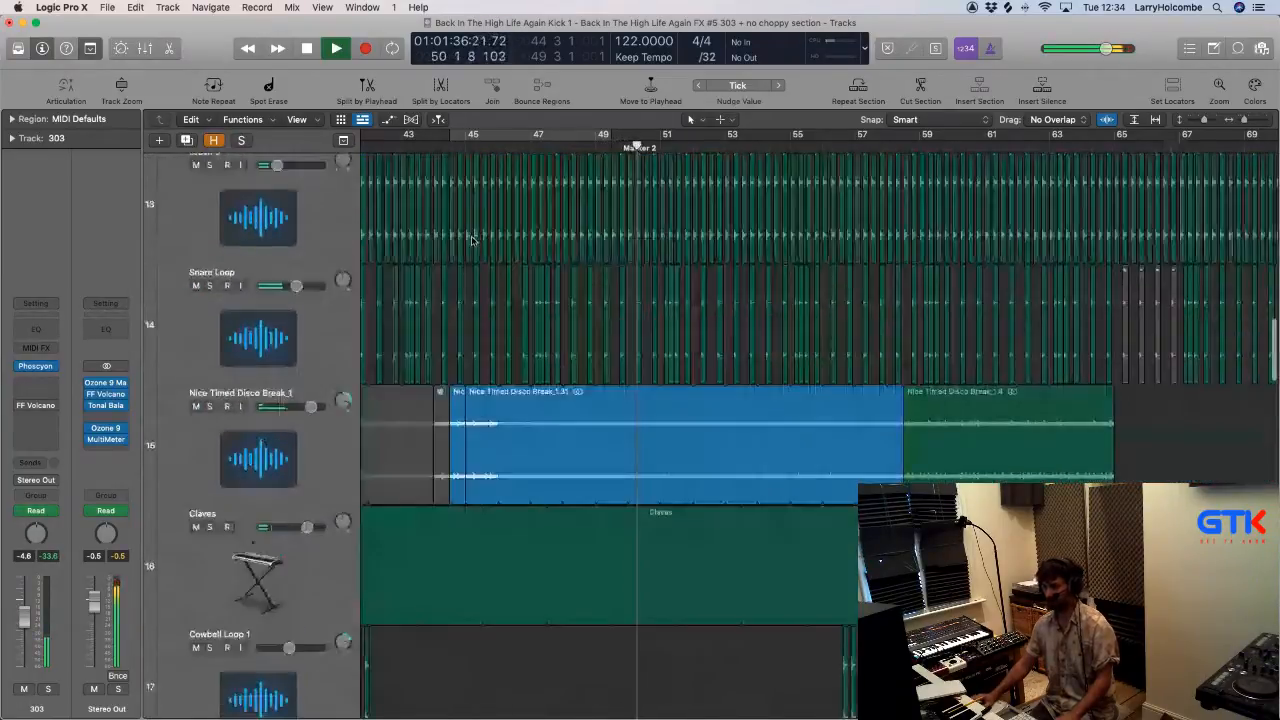
scroll(472, 241, "up", 5)
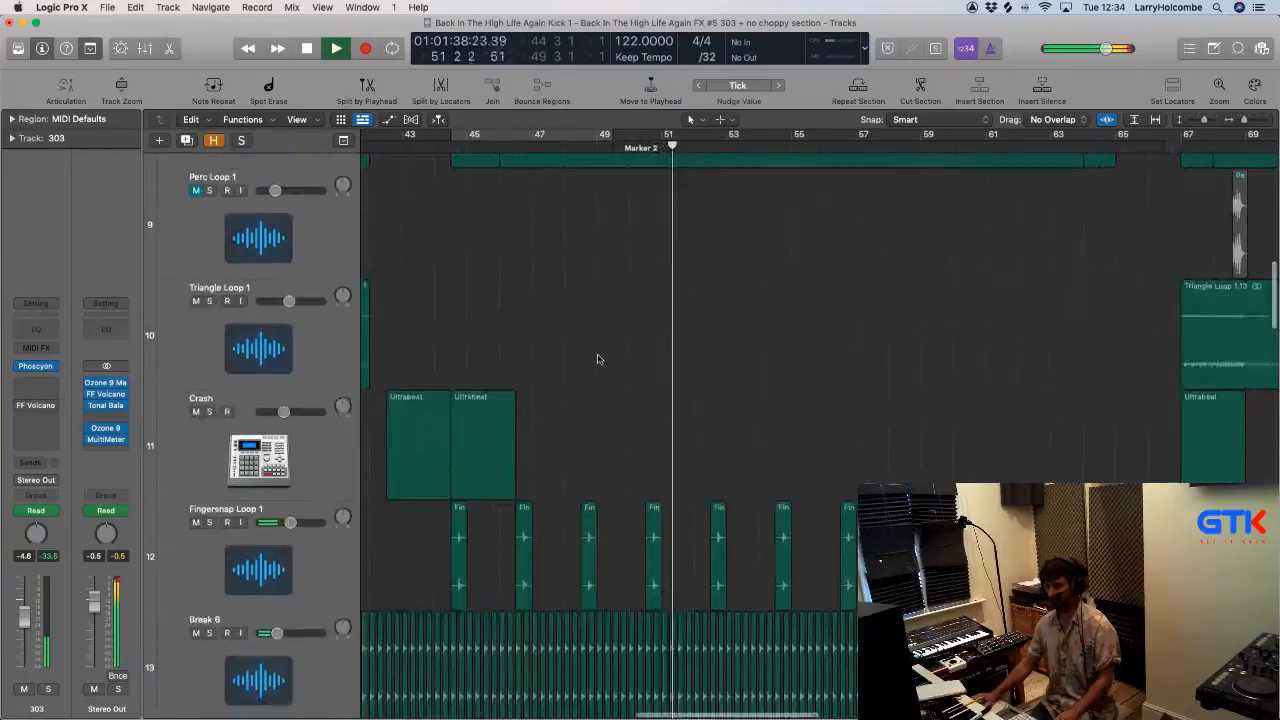
left_click_drag(481, 330, 894, 325)
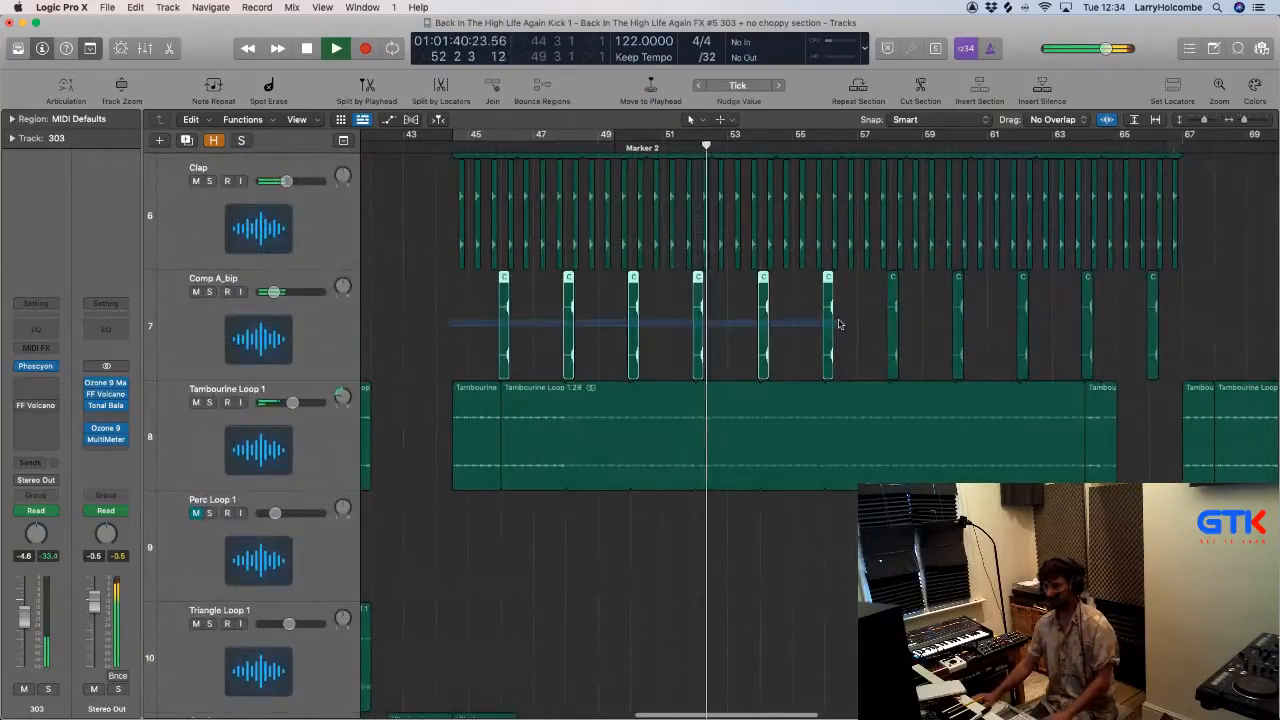
key("Delete")
Step: Check playback with the Tambourine Loop 1 track muted and unmuted, and mute its three regions between bars 45 and 65
scroll(895, 325, "down", 5)
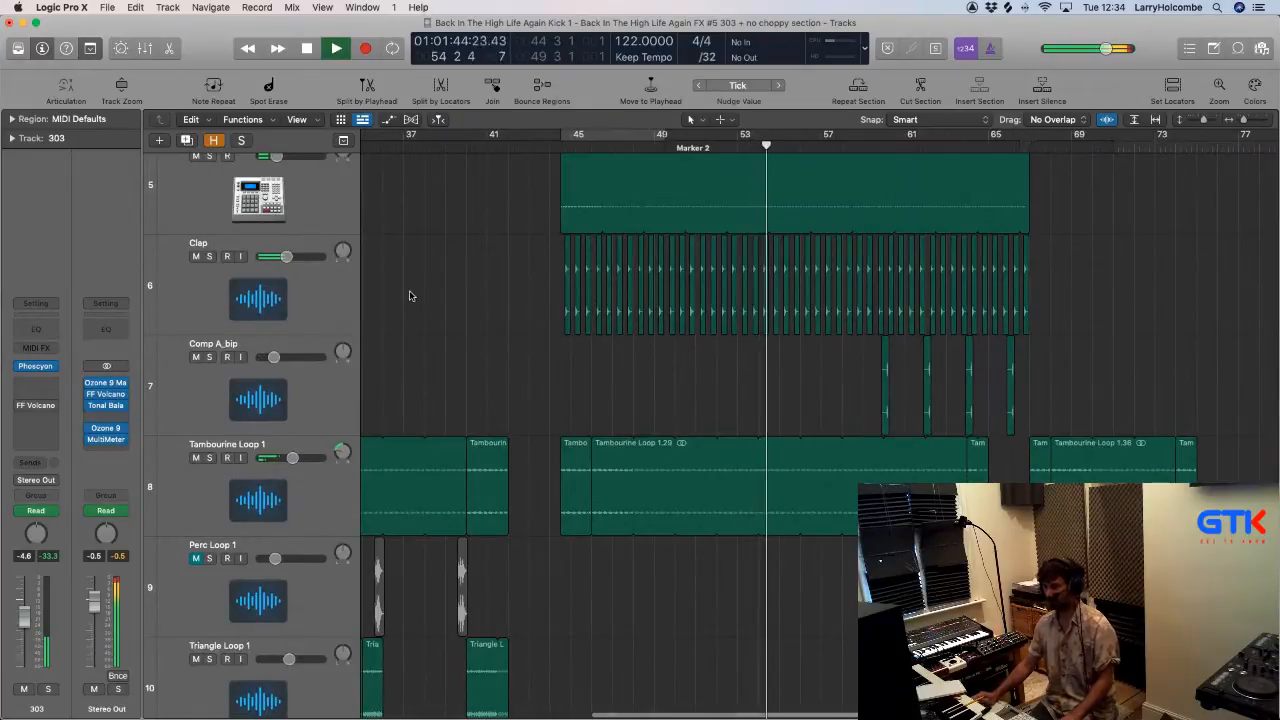
left_click(196, 458)
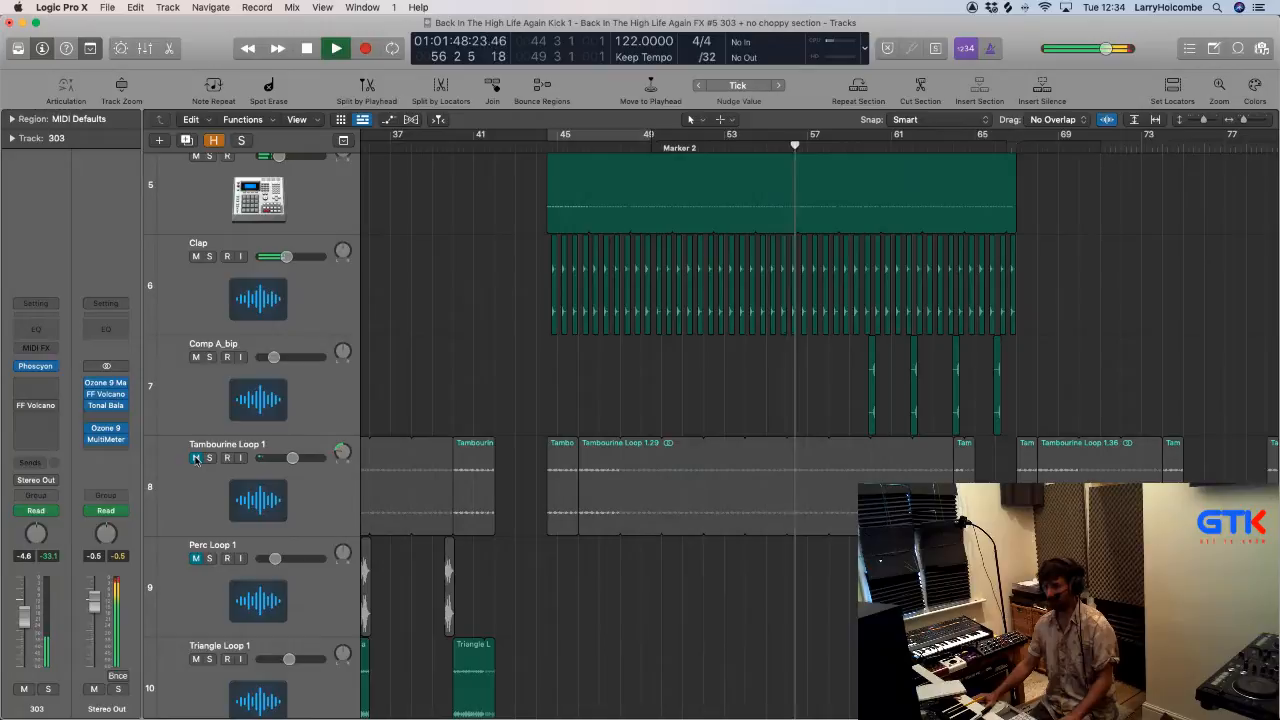
left_click(196, 458)
scroll(540, 420, "down", 2)
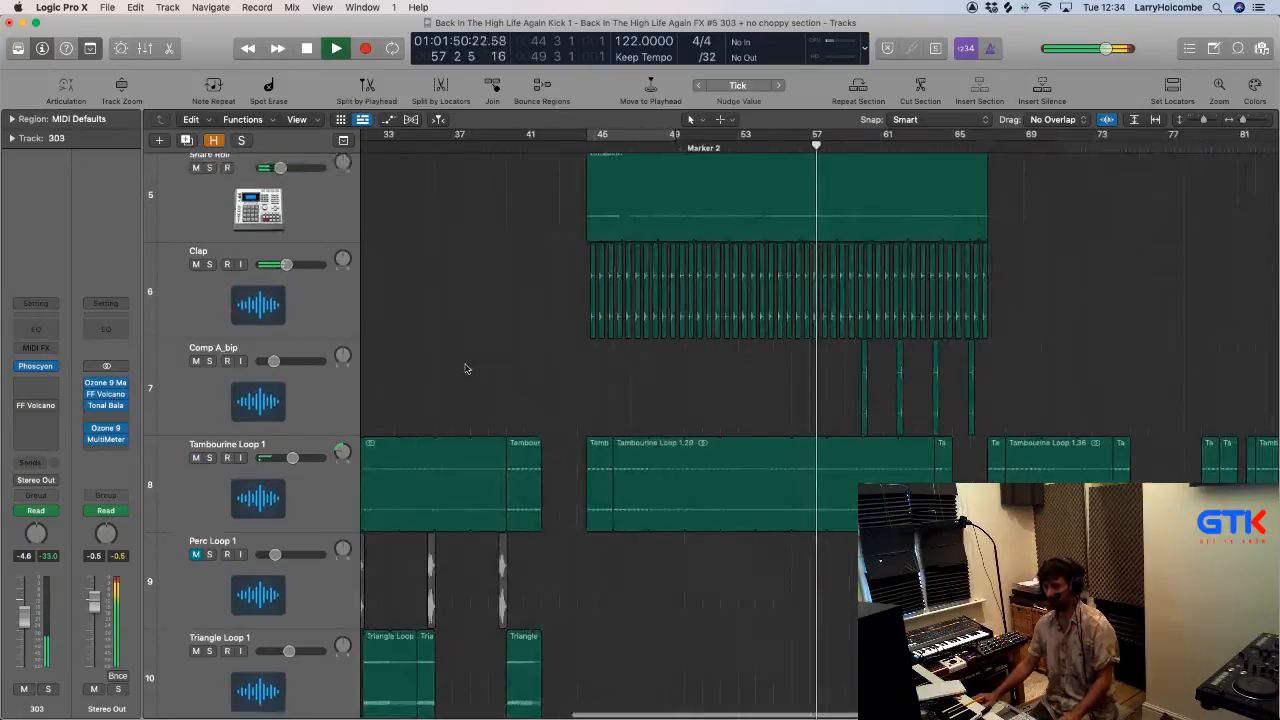
left_click_drag(591, 447, 670, 468)
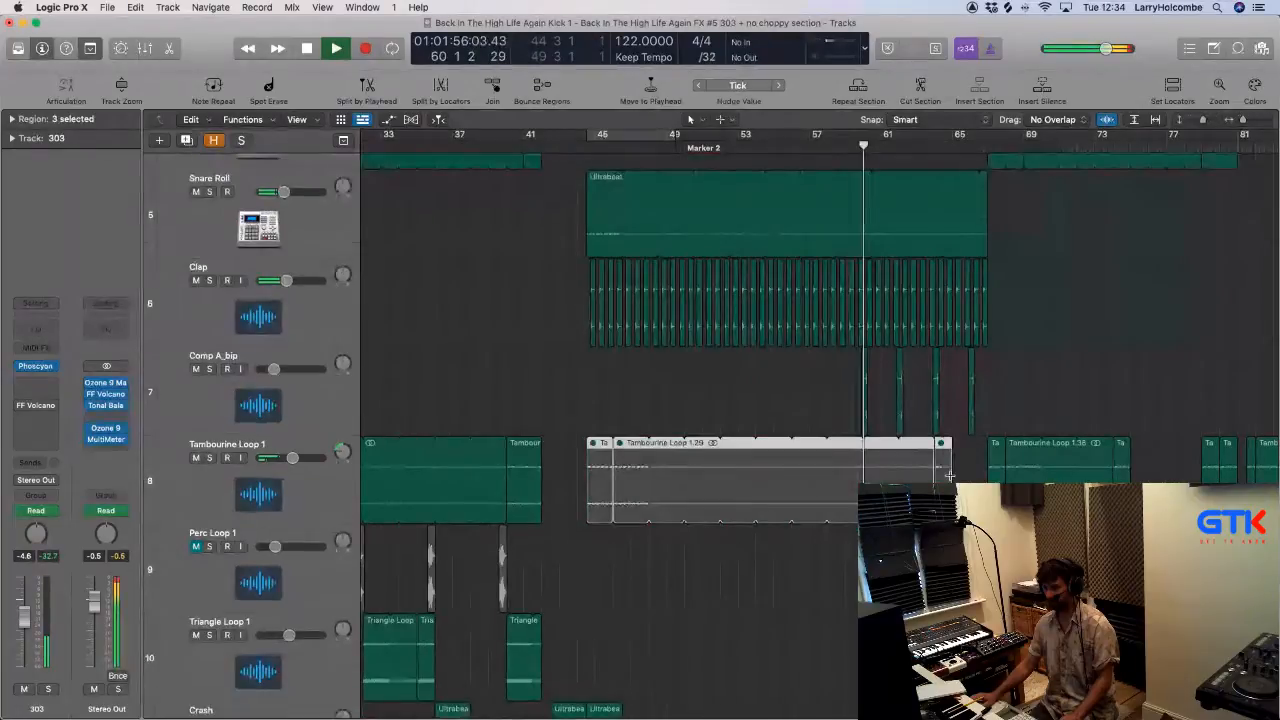
Step: Examine the drum, vocal and bass tracks across the arrangement during playback through bar 68
key("super+Up")
key("super+Up")
key("super+Up")
key("super+Up")
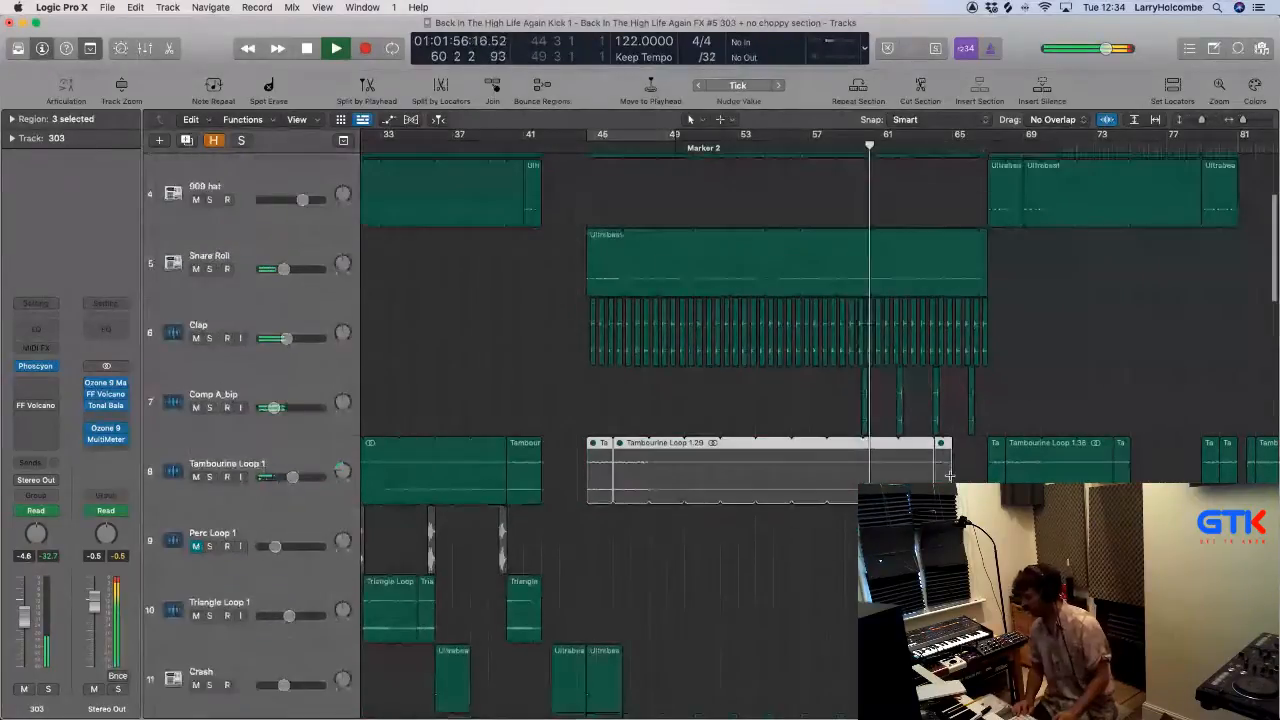
scroll(903, 434, "down", 2)
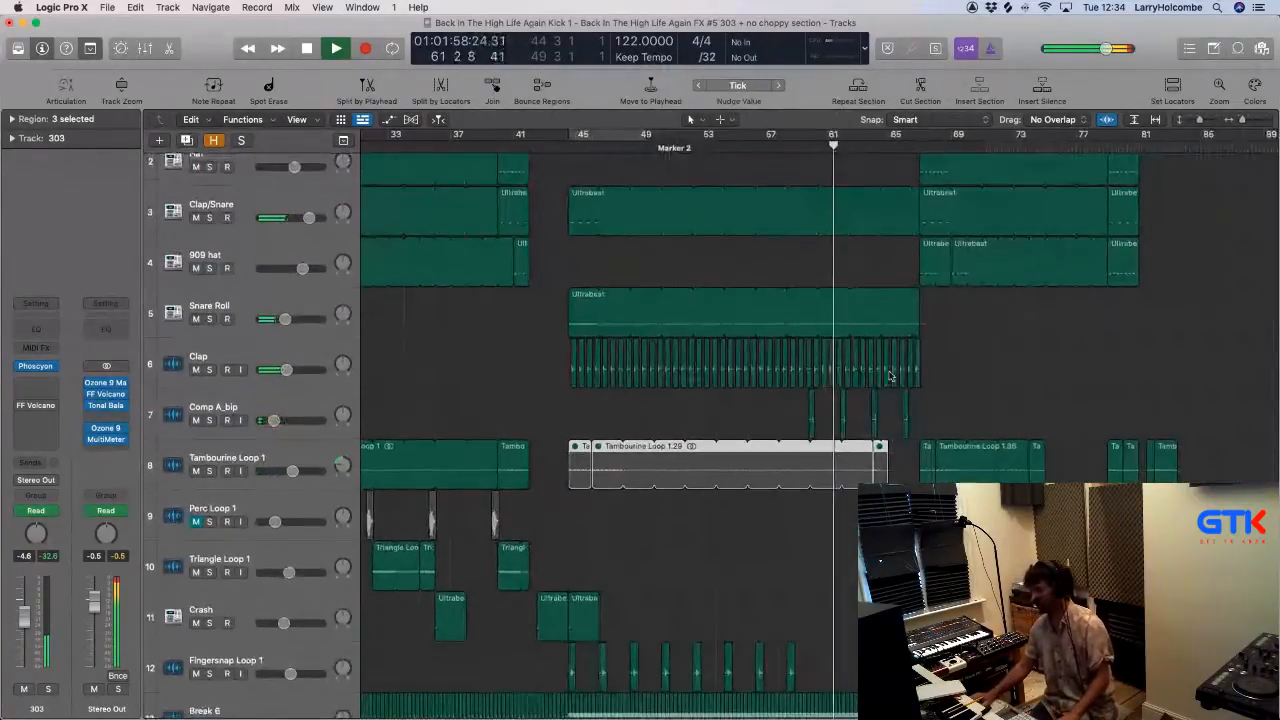
left_click(488, 333)
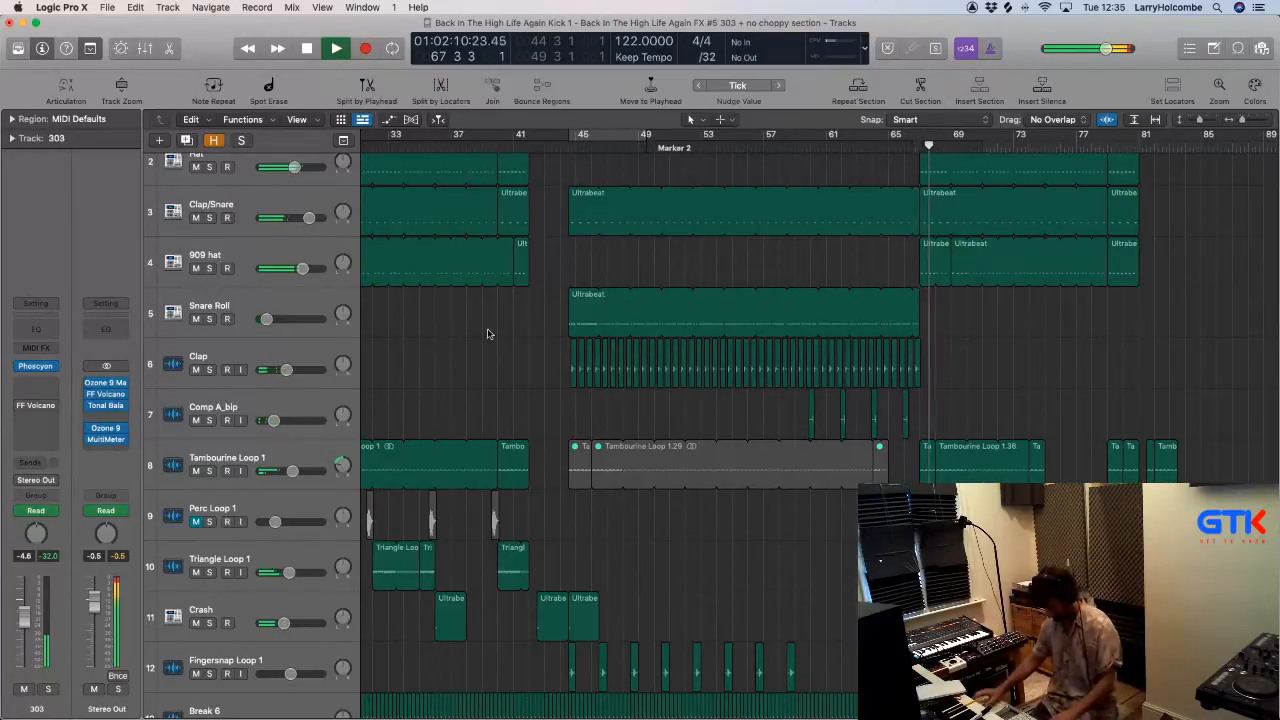
scroll(510, 300, "down", 20)
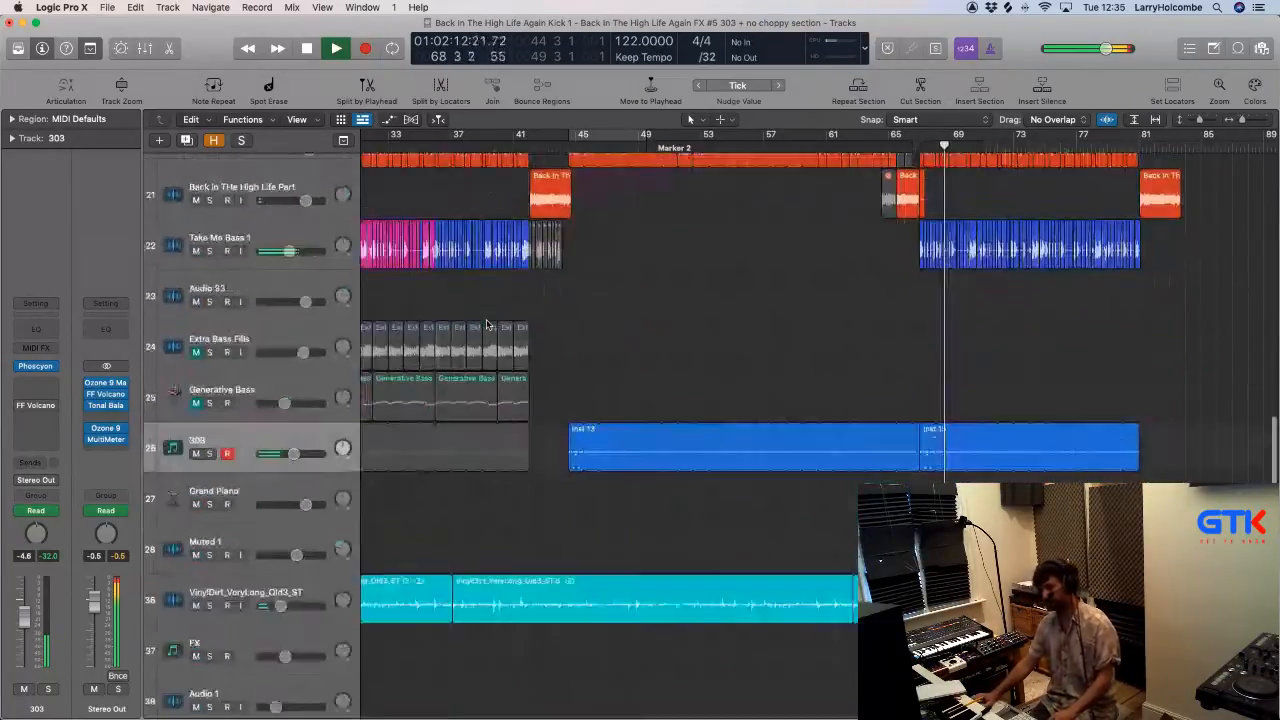
Step: Select the Stereo Out track and briefly show the track automation to check it during playback
scroll(487, 324, "down", 5)
left_click(464, 596)
key("a")
key("a")
scroll(560, 590, "up", 8)
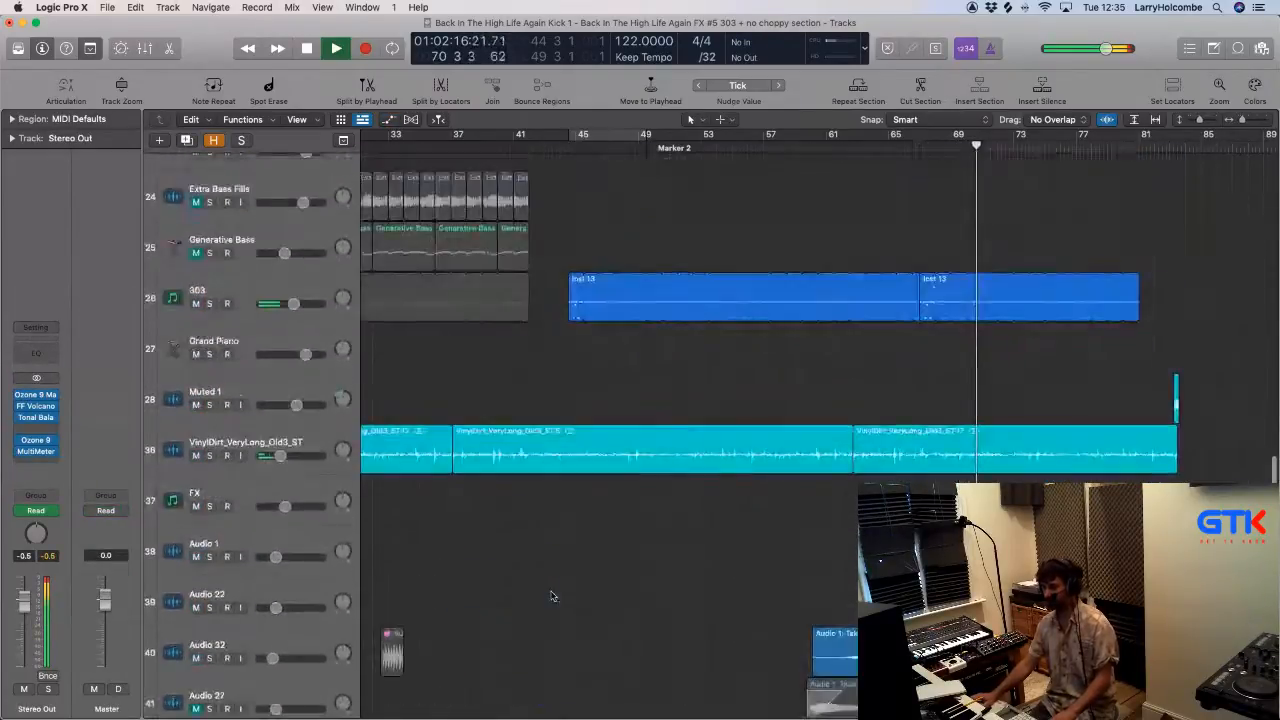
scroll(965, 167, "up", 3)
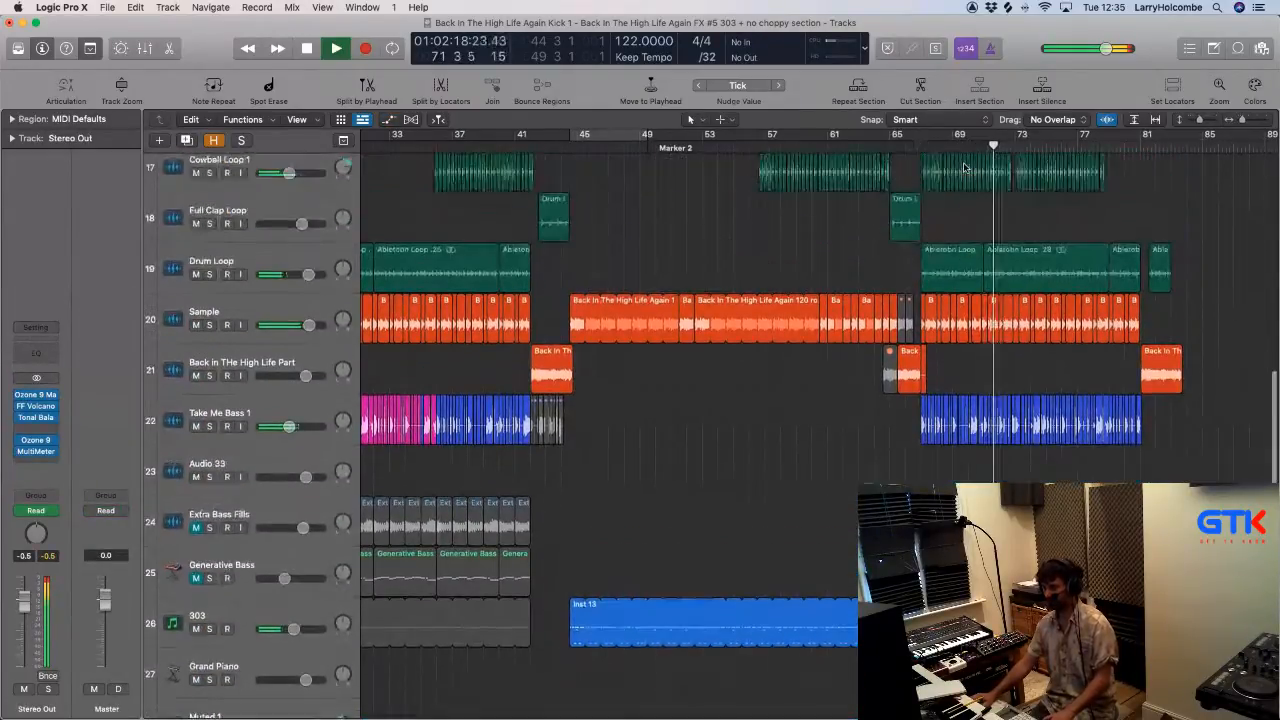
Step: Loop bars 67 to 73 and compare the section with the Drum Loop track muted and unmuted
key("space")
left_click_drag(926, 139, 1014, 146)
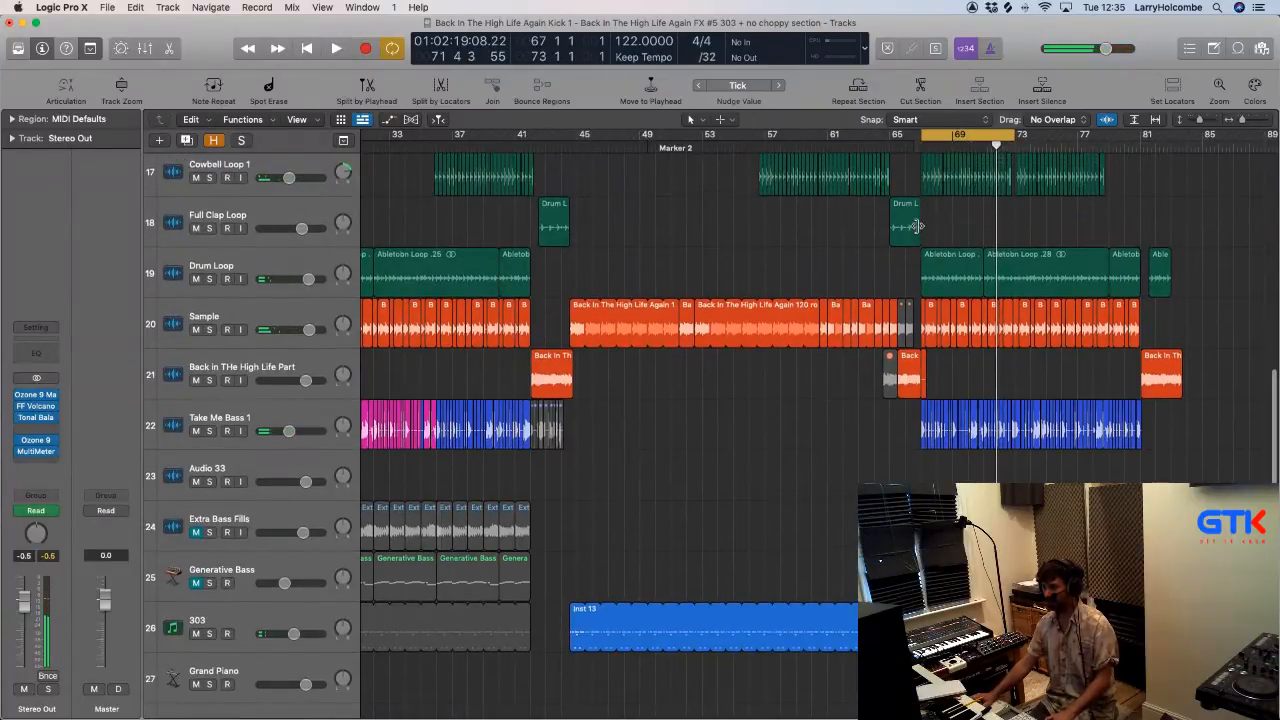
scroll(917, 225, "up", 1)
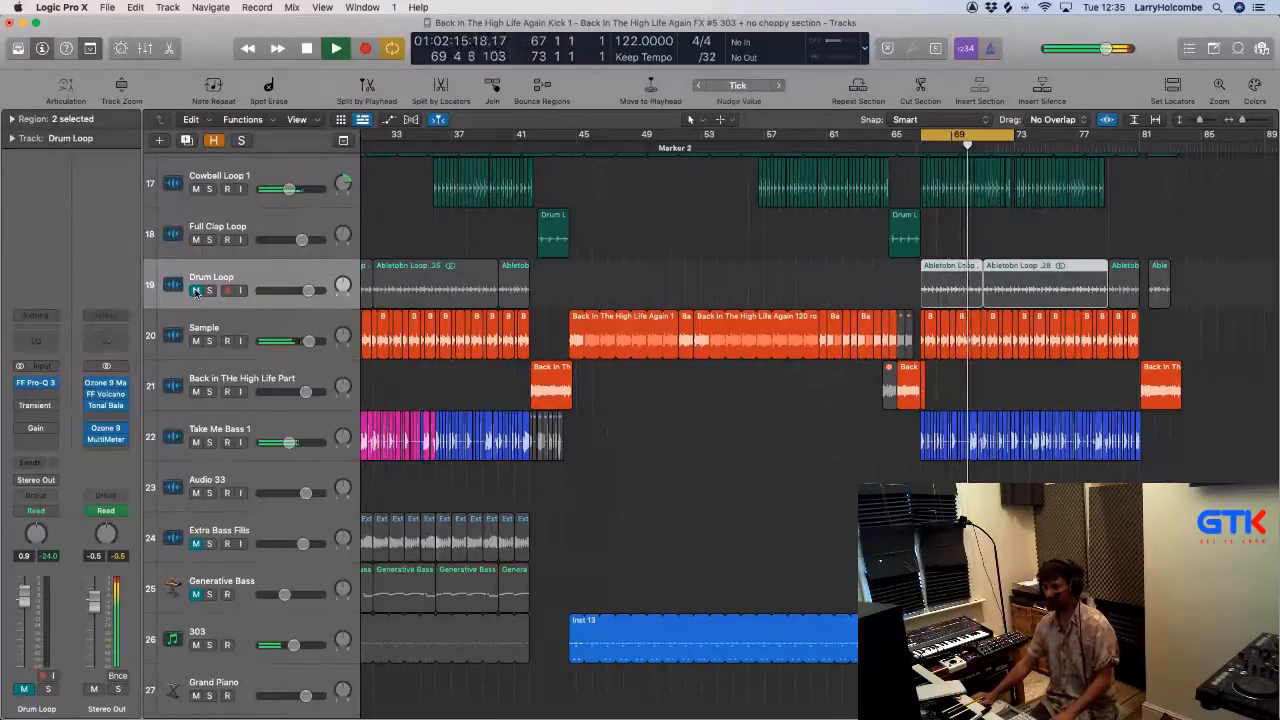
left_click(197, 291)
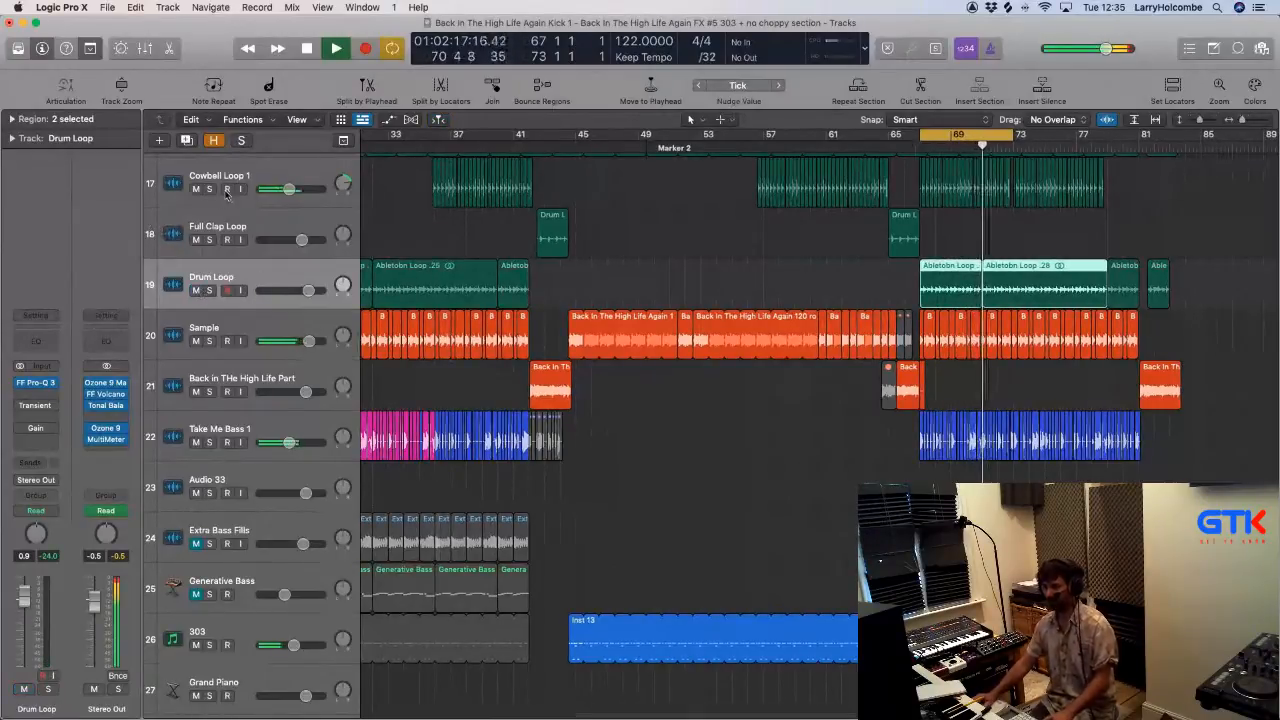
Step: Replay the loop from bar 67 and compare it with the Cowbell Loop 1 track muted and unmuted
key("space")
scroll(150, 250, "up", 1)
key("space")
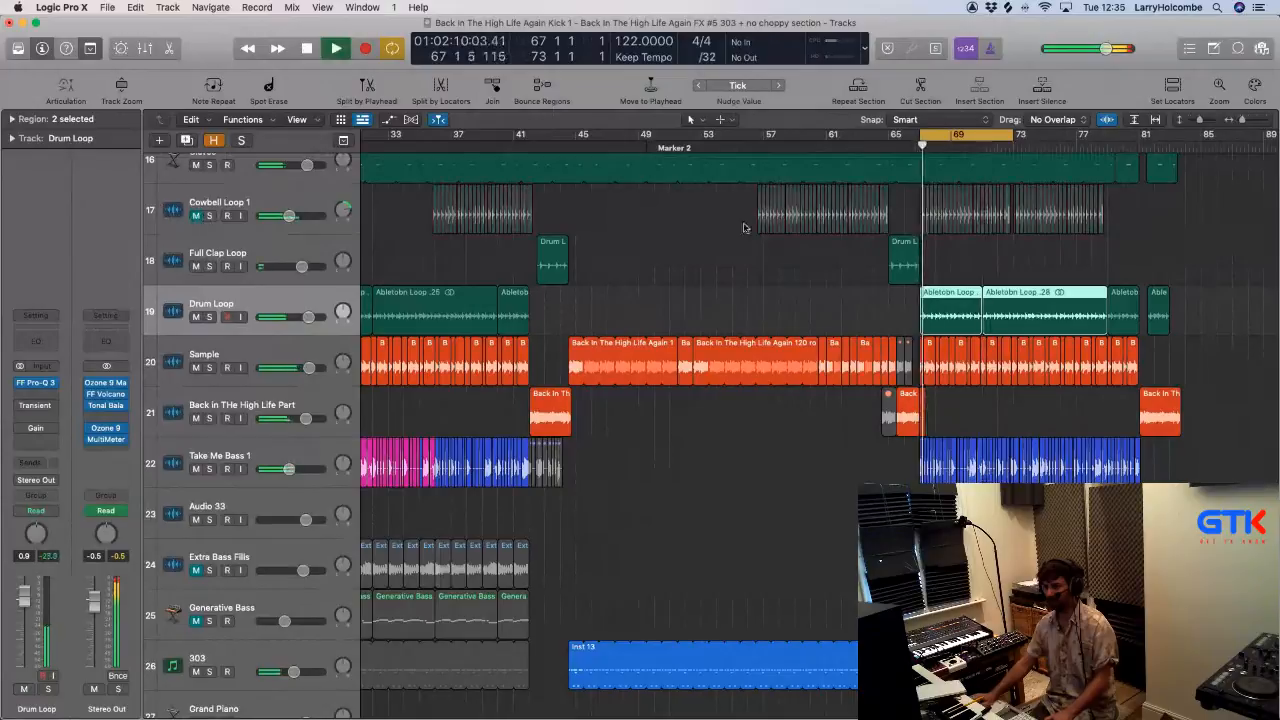
left_click(922, 207)
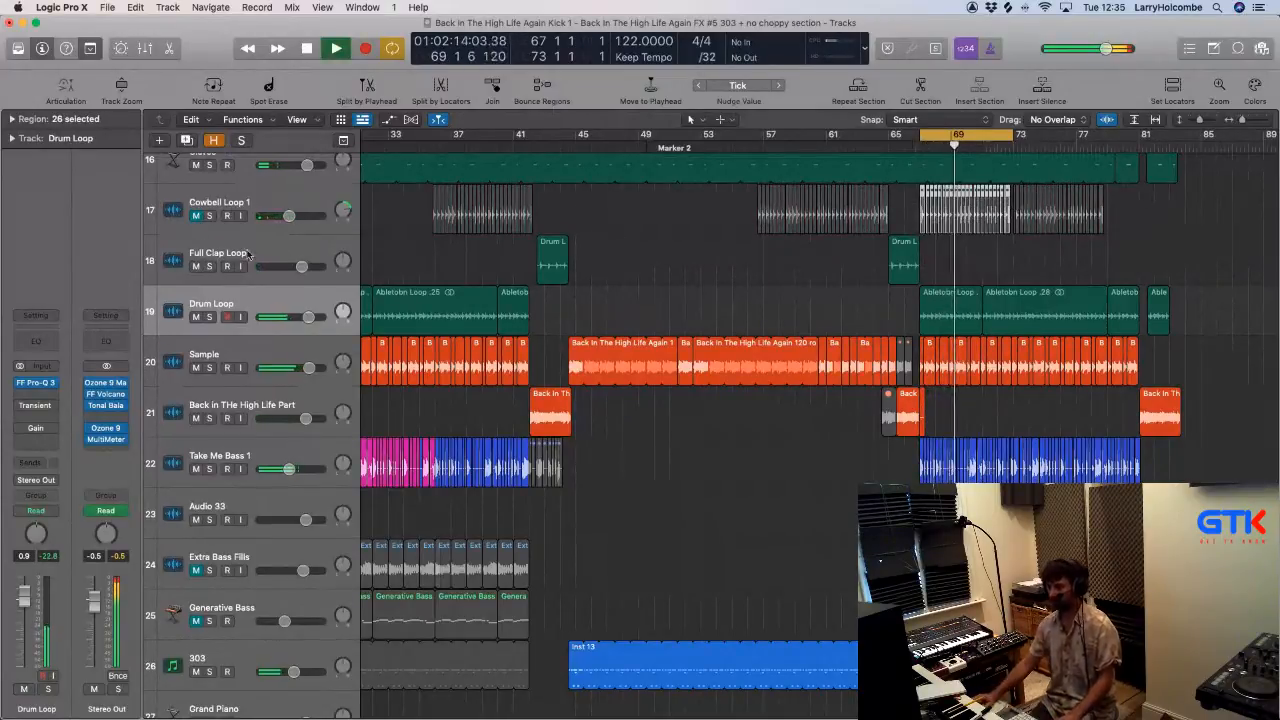
left_click(196, 216)
Step: Solo the Break 6 track to hear it alone, and return to the full mix
scroll(686, 307, "up", 3)
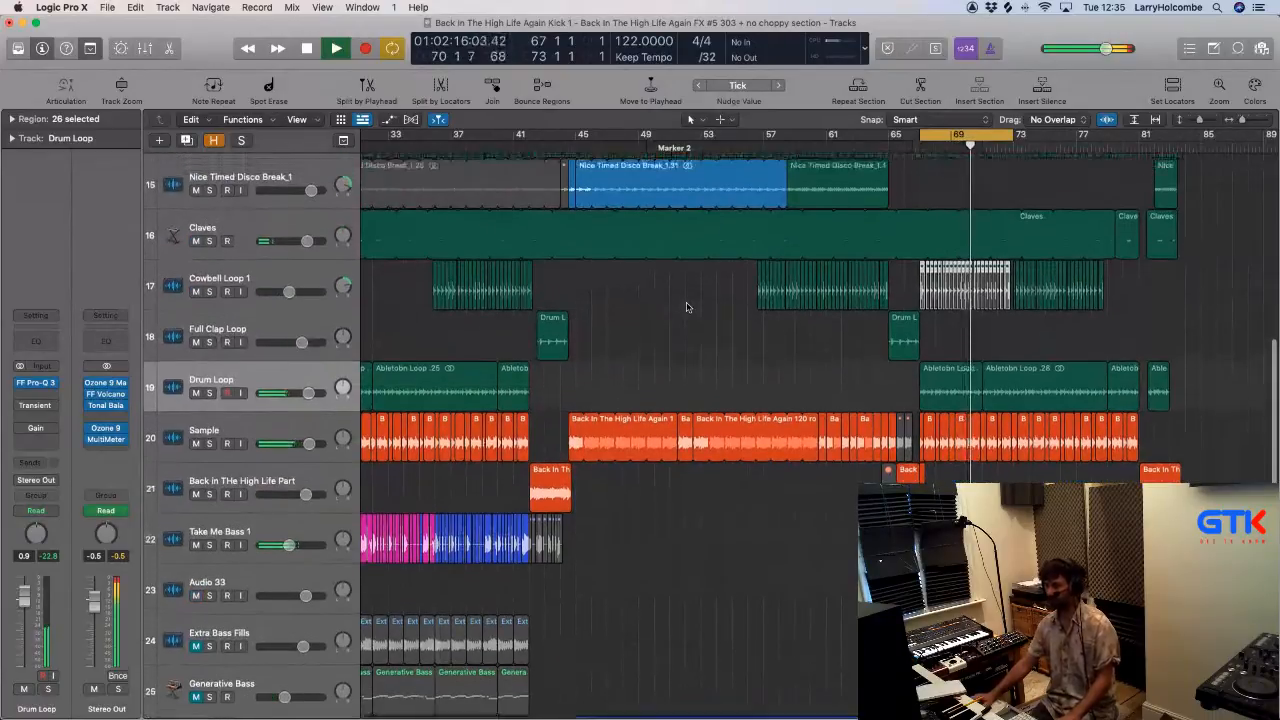
scroll(686, 307, "up", 5)
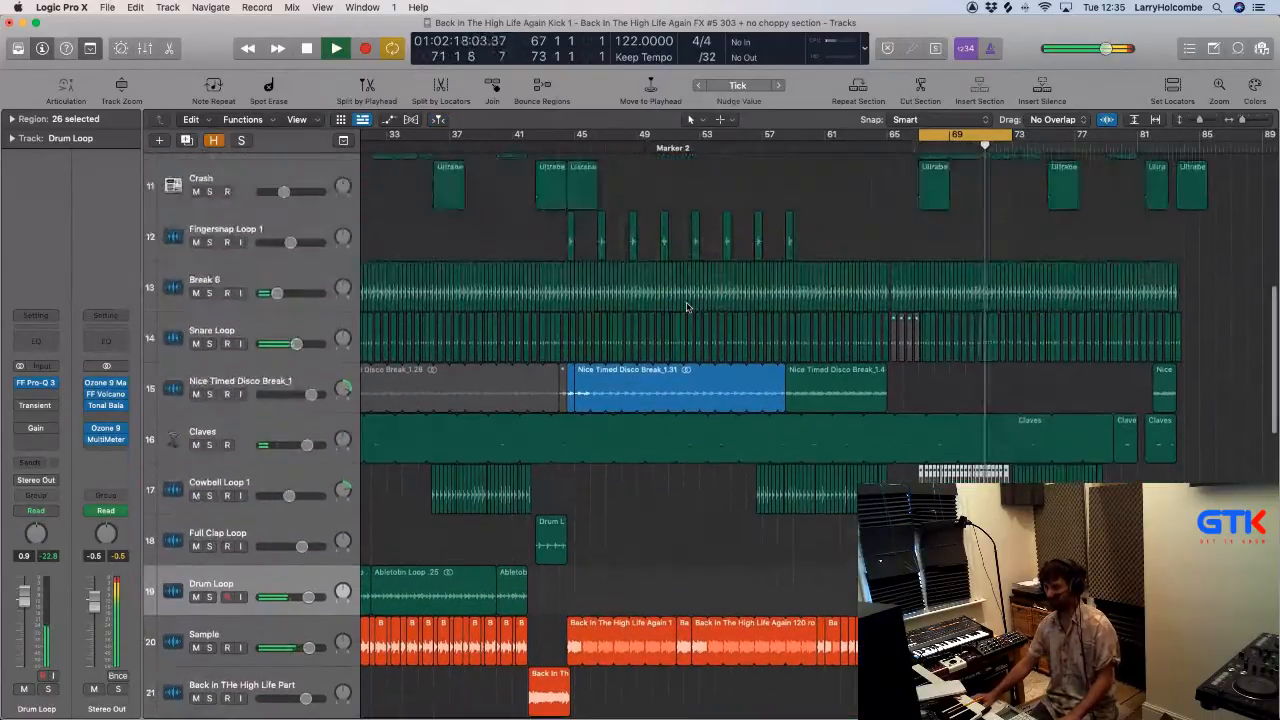
left_click(209, 293)
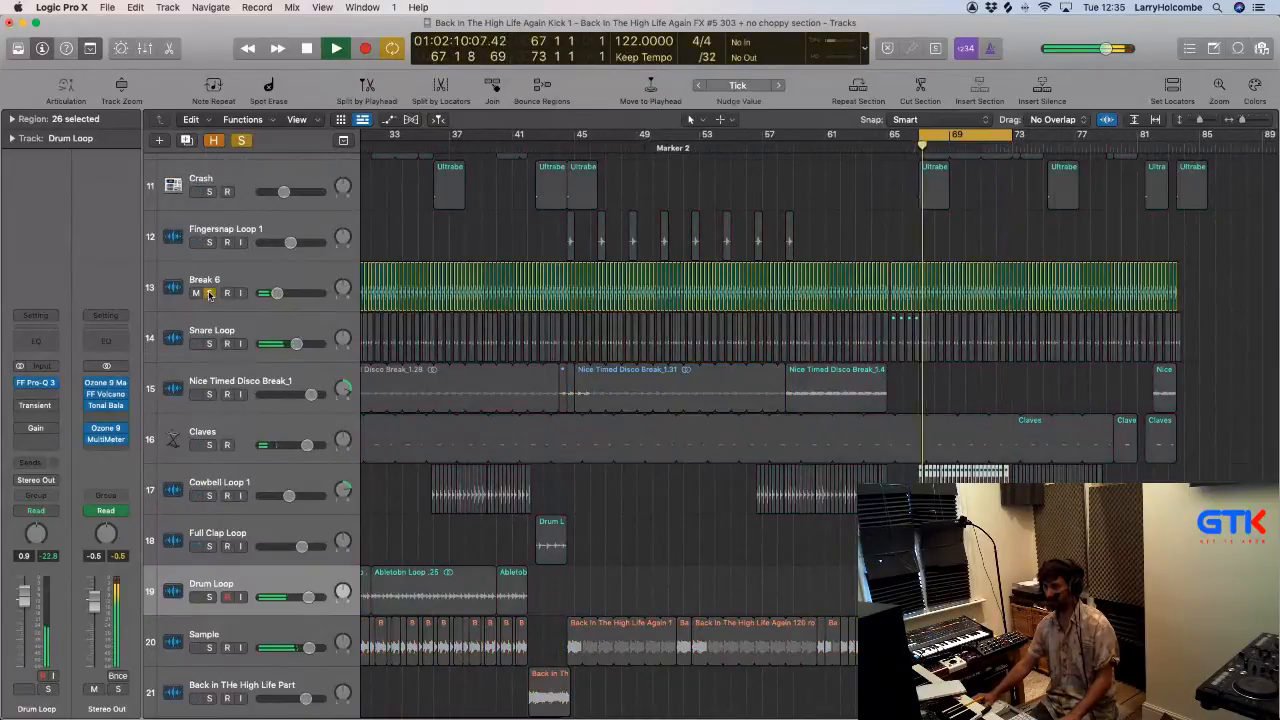
left_click(209, 293)
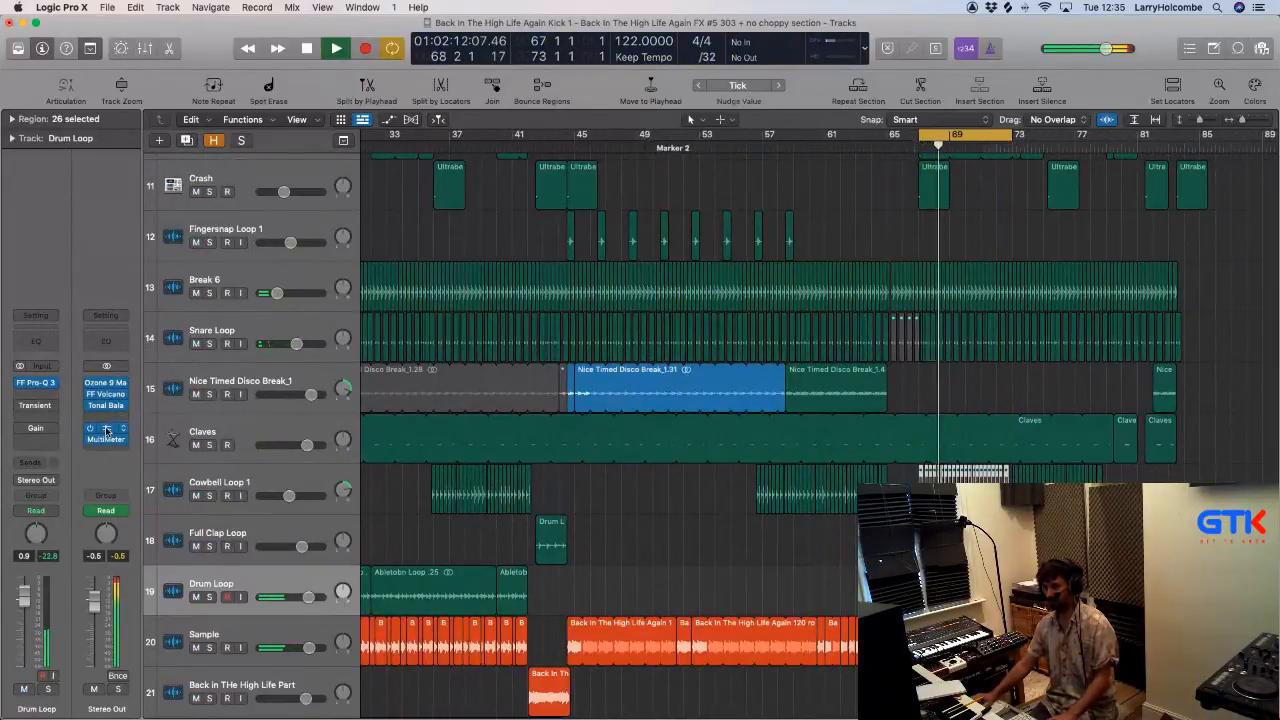
Step: On the Stereo Out, set Ozone 9 Maximizer to a -12.7 dB threshold and 0.65 character, and Ozone 9's threshold to -1.8 dB
left_click(112, 384)
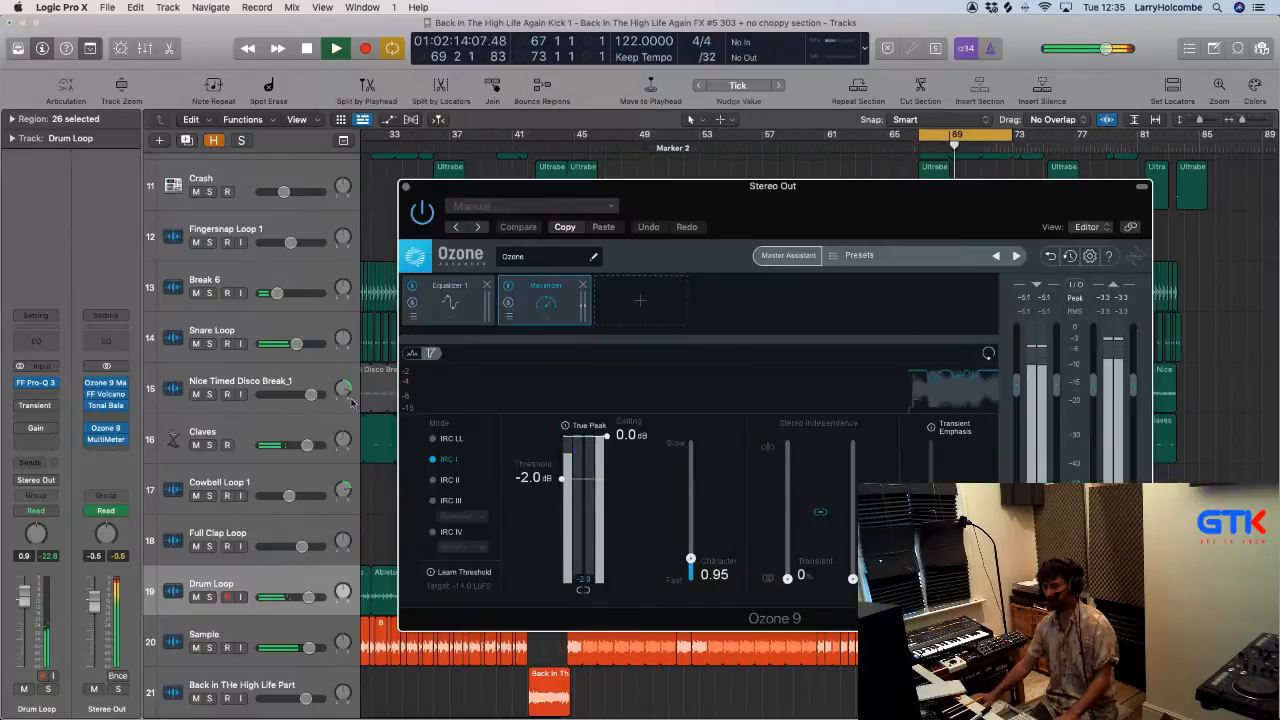
left_click(107, 384)
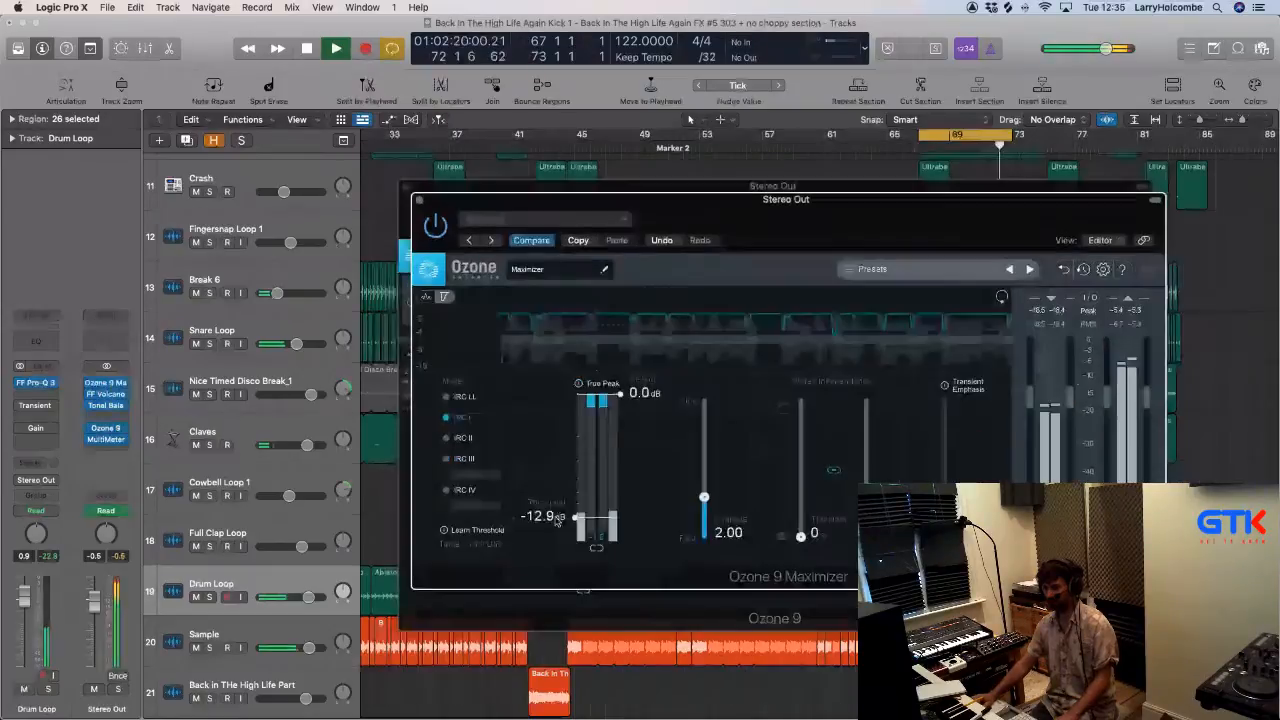
left_click_drag(704, 524, 704, 527)
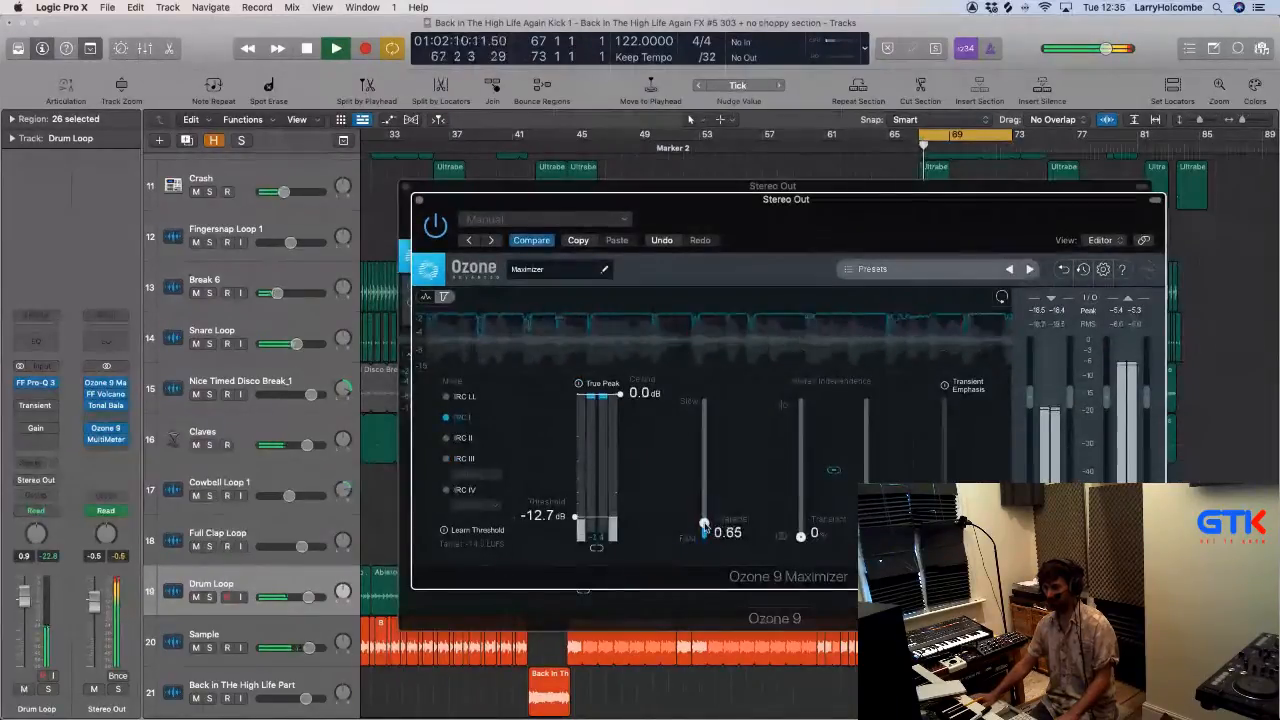
left_click(419, 199)
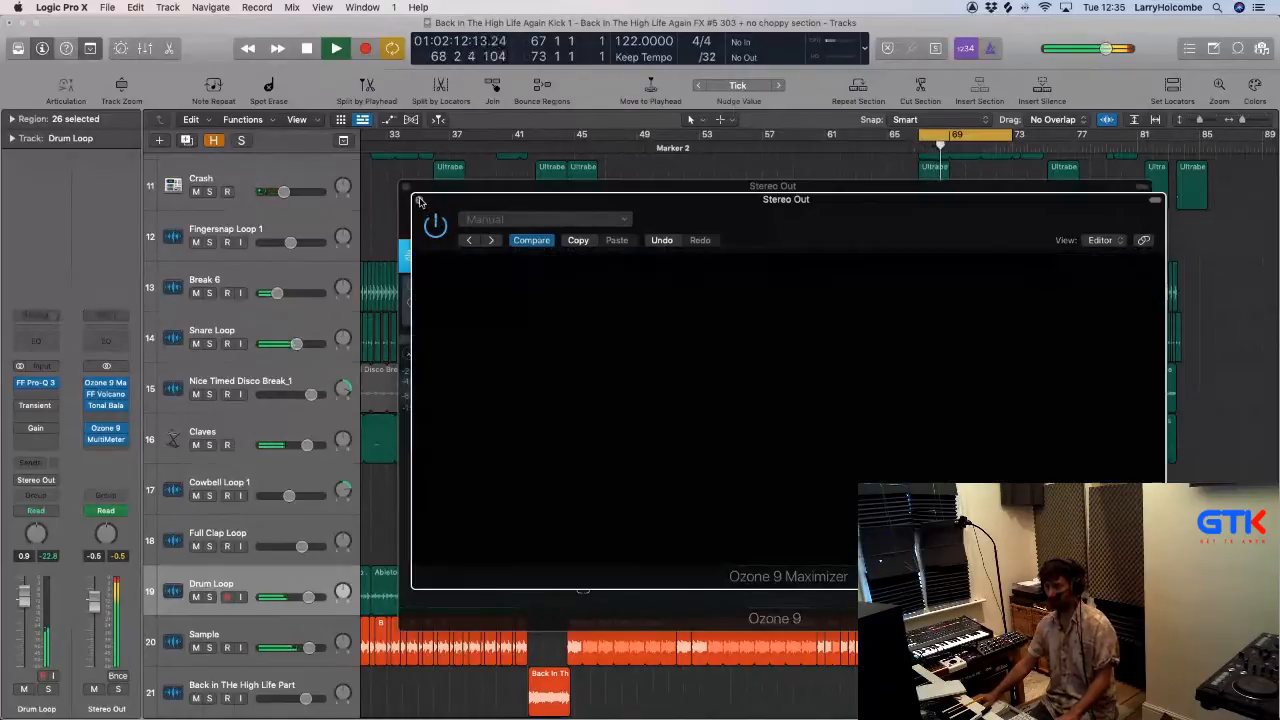
left_click_drag(530, 483, 529, 472)
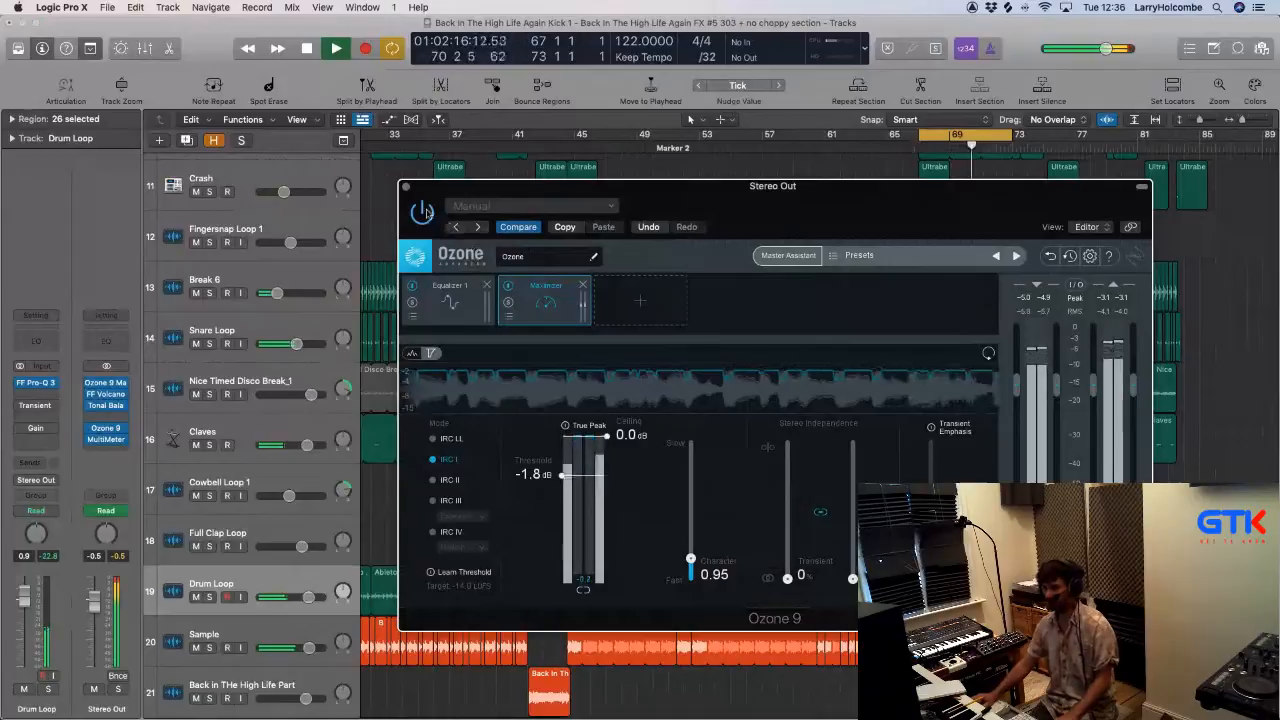
left_click(406, 187)
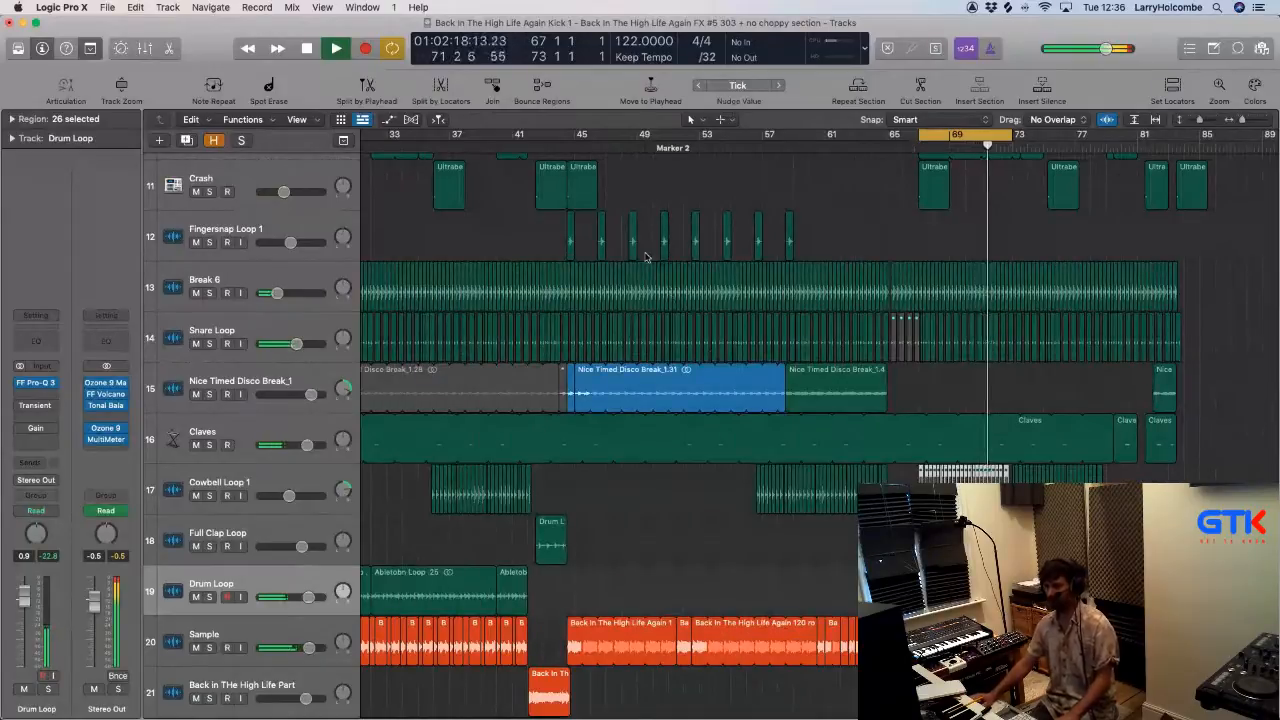
Step: Turn off the loop and audition the arrangement from around bar 52 and from just after bar 41
scroll(829, 194, "up", 1)
left_click(948, 134)
left_click(907, 147)
left_click(682, 148)
scroll(731, 233, "down", 3)
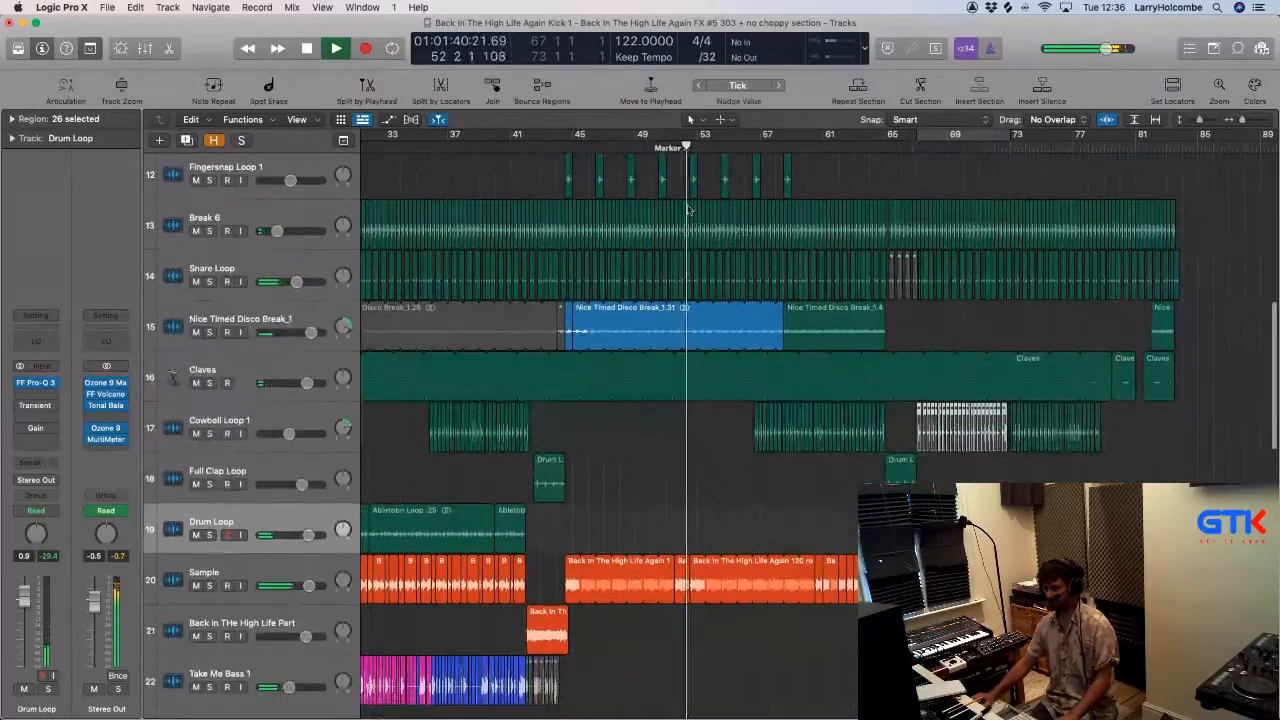
left_click(523, 148)
scroll(536, 188, "down", 8)
scroll(536, 188, "left", 3)
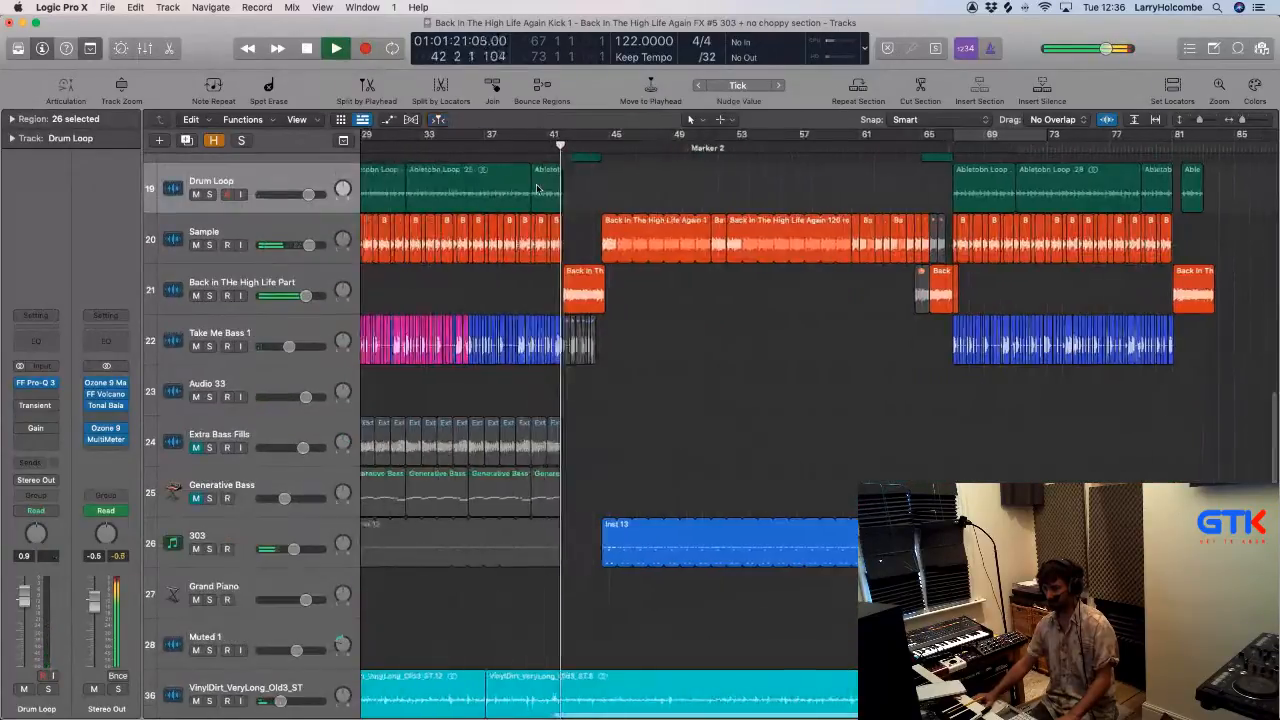
scroll(536, 188, "down", 15)
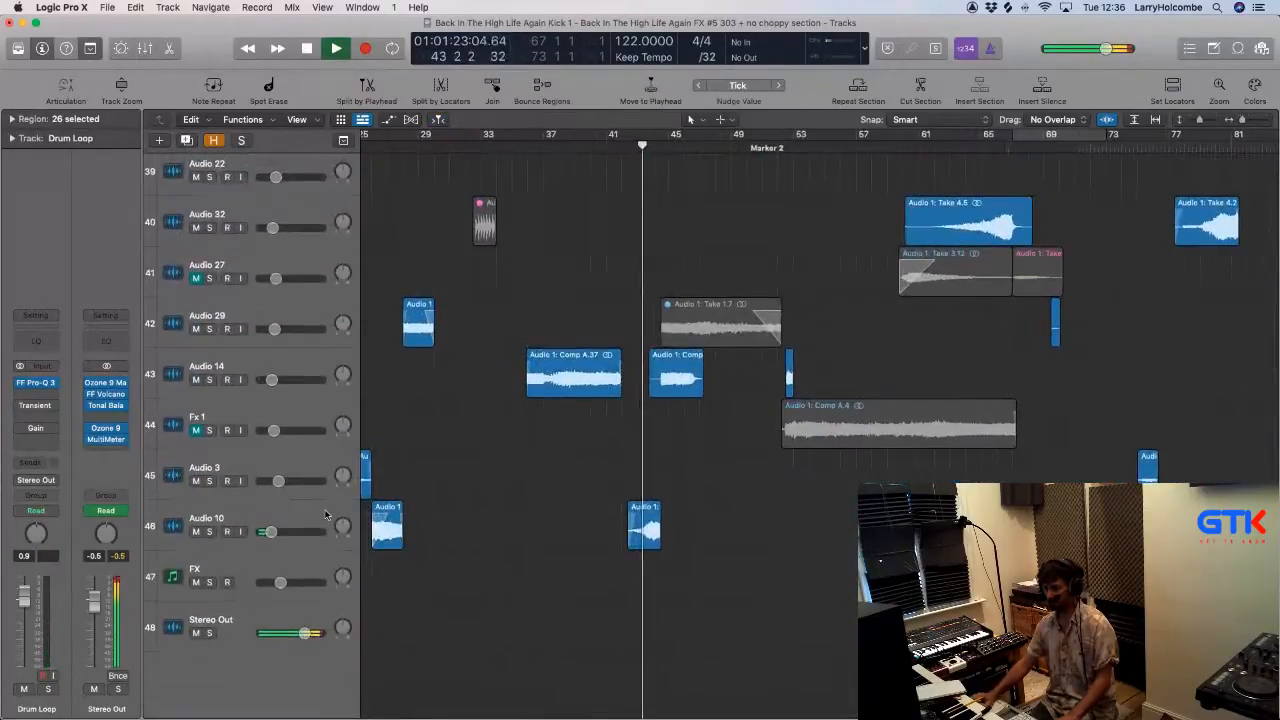
Step: Show the automation of the Stereo Out track and move the playhead to about bar 32
left_click(263, 611)
key("a")
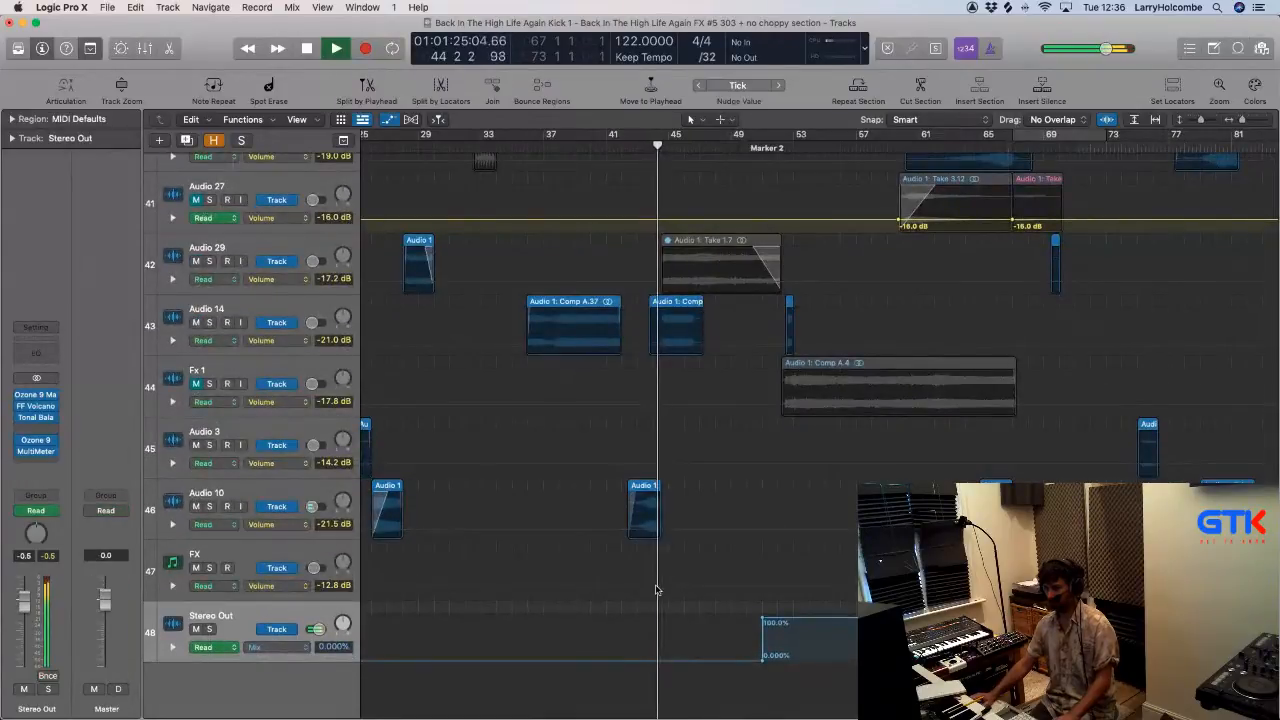
scroll(600, 588, "up", 2)
scroll(596, 181, "down", 2)
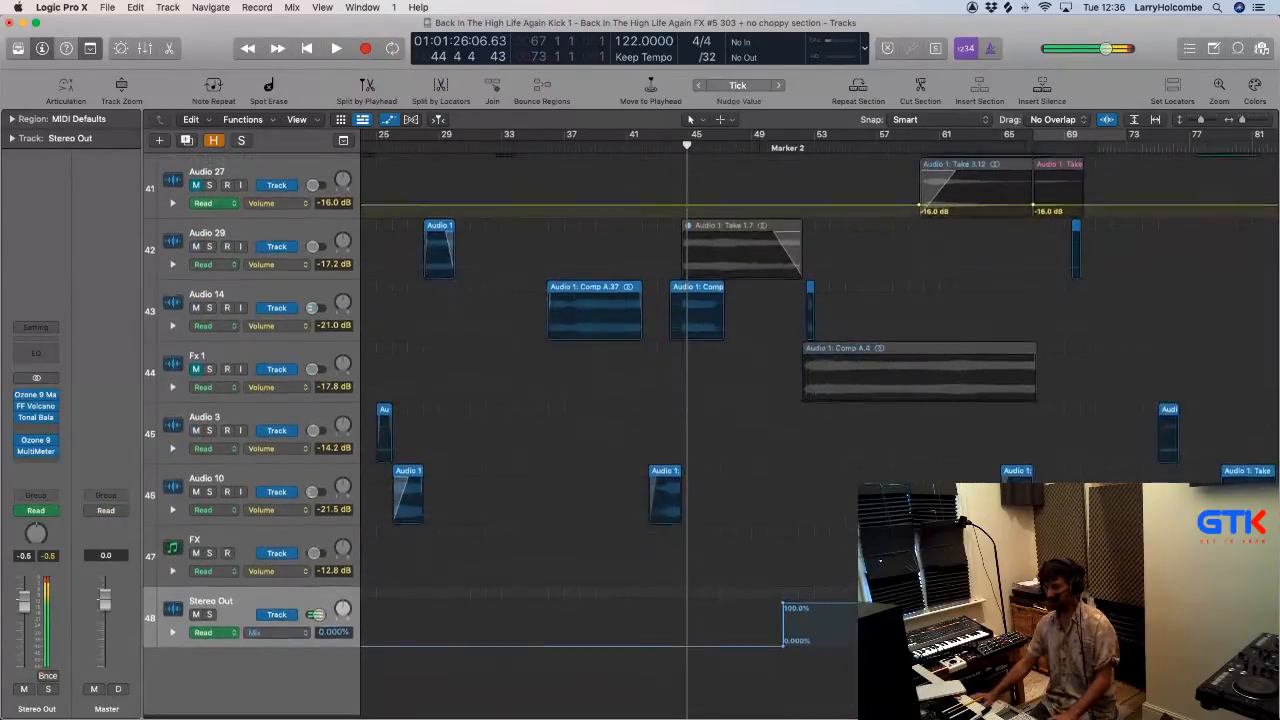
left_click(490, 148)
Step: Raise the Stereo Out track's Mix automation to 100% from bar 36 to bar 42
left_click_drag(555, 398, 876, 640)
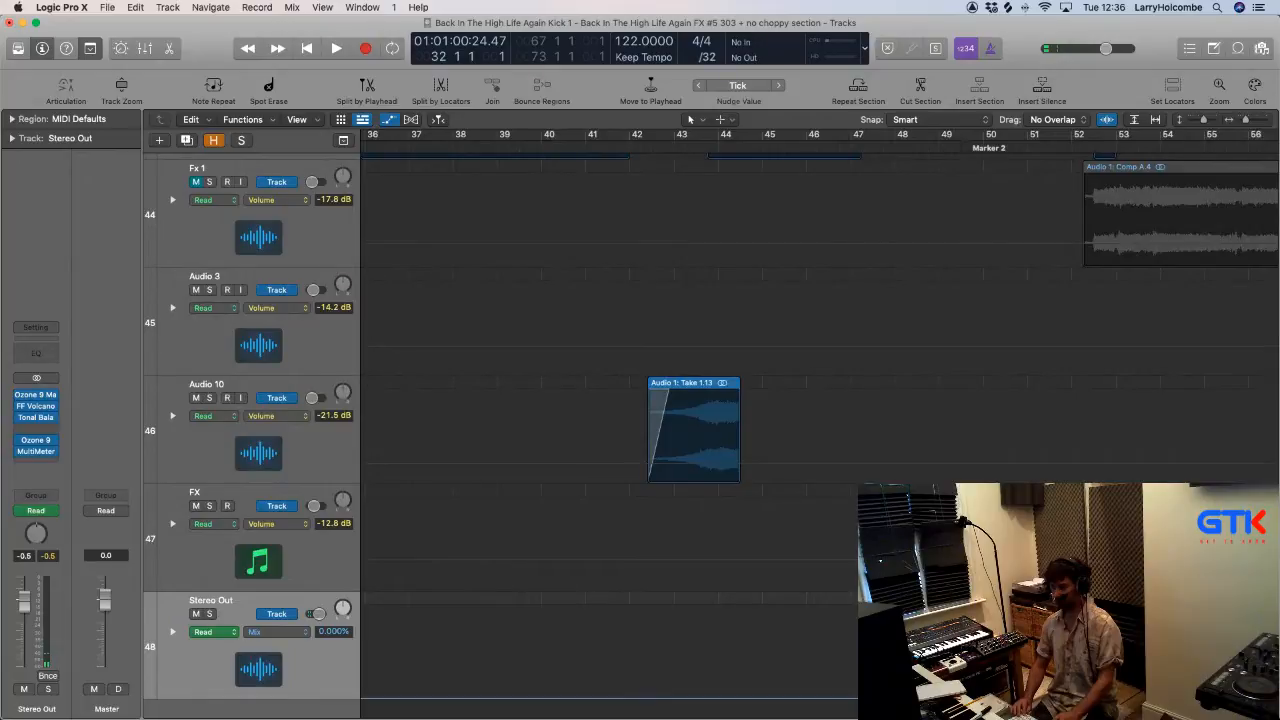
key("z")
key("space")
scroll(756, 557, "up", 1)
scroll(756, 557, "down", 10)
key("a")
scroll(756, 557, "down", 3)
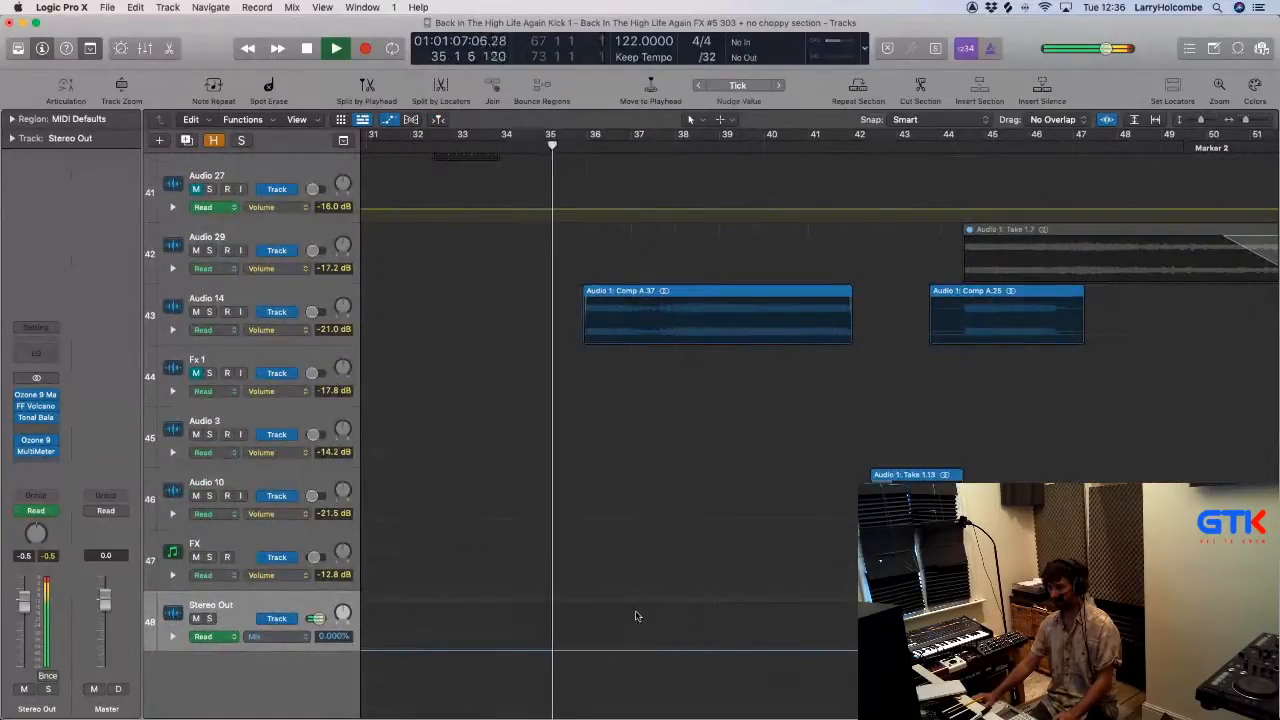
left_click_drag(586, 606, 769, 549)
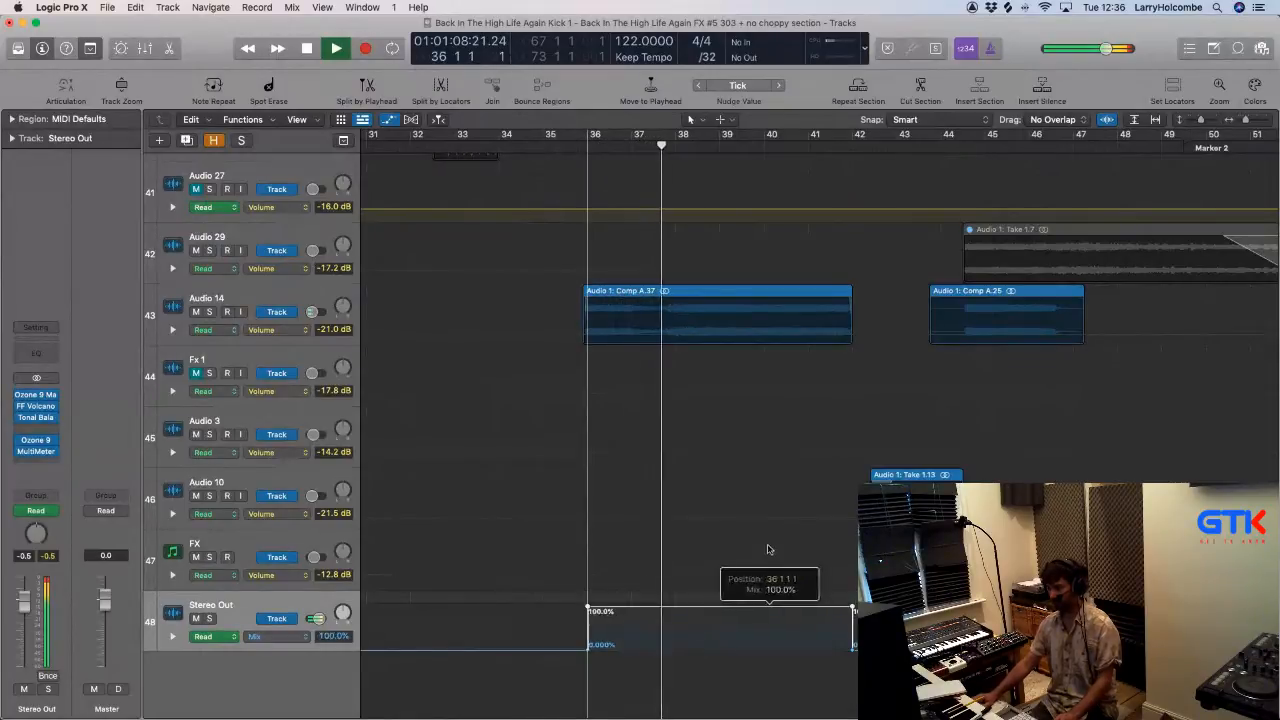
Step: Automate the Stereo Out's Filter 1 Freq as a gradual rise from 5.060 Hz at bar 36 to bar 42
left_click(284, 638)
left_click(305, 641)
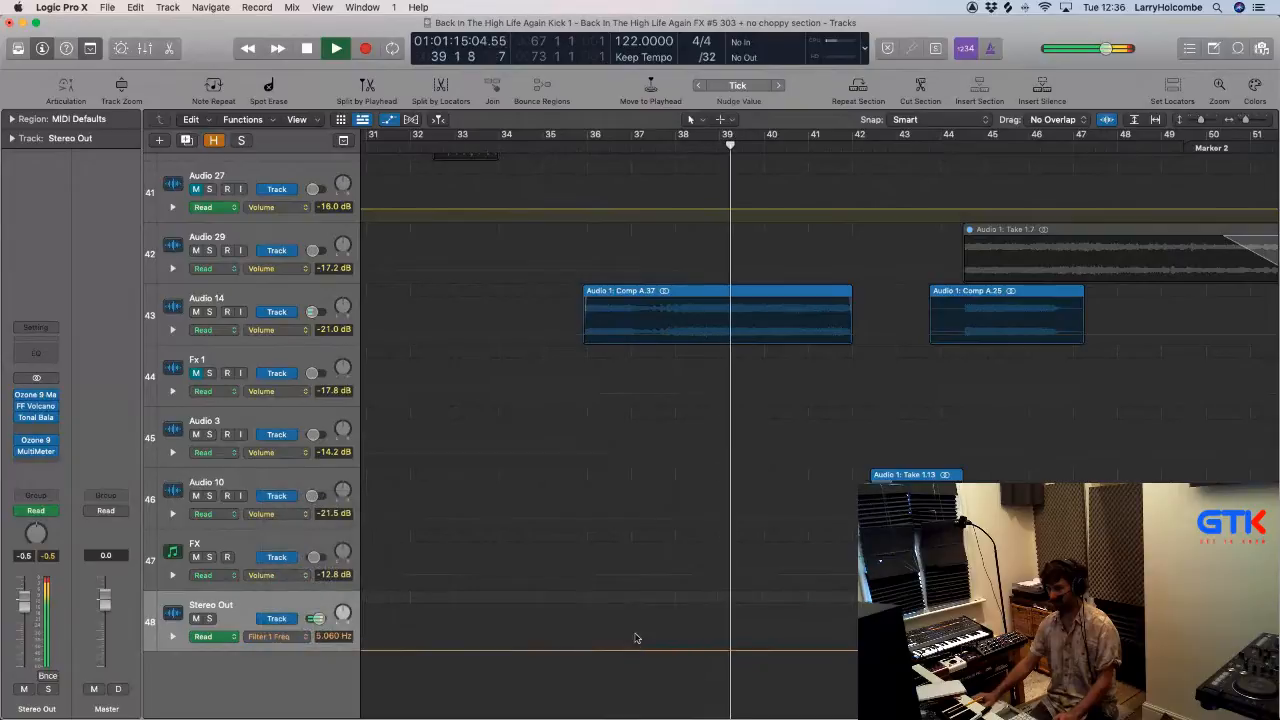
left_click_drag(588, 620, 890, 630)
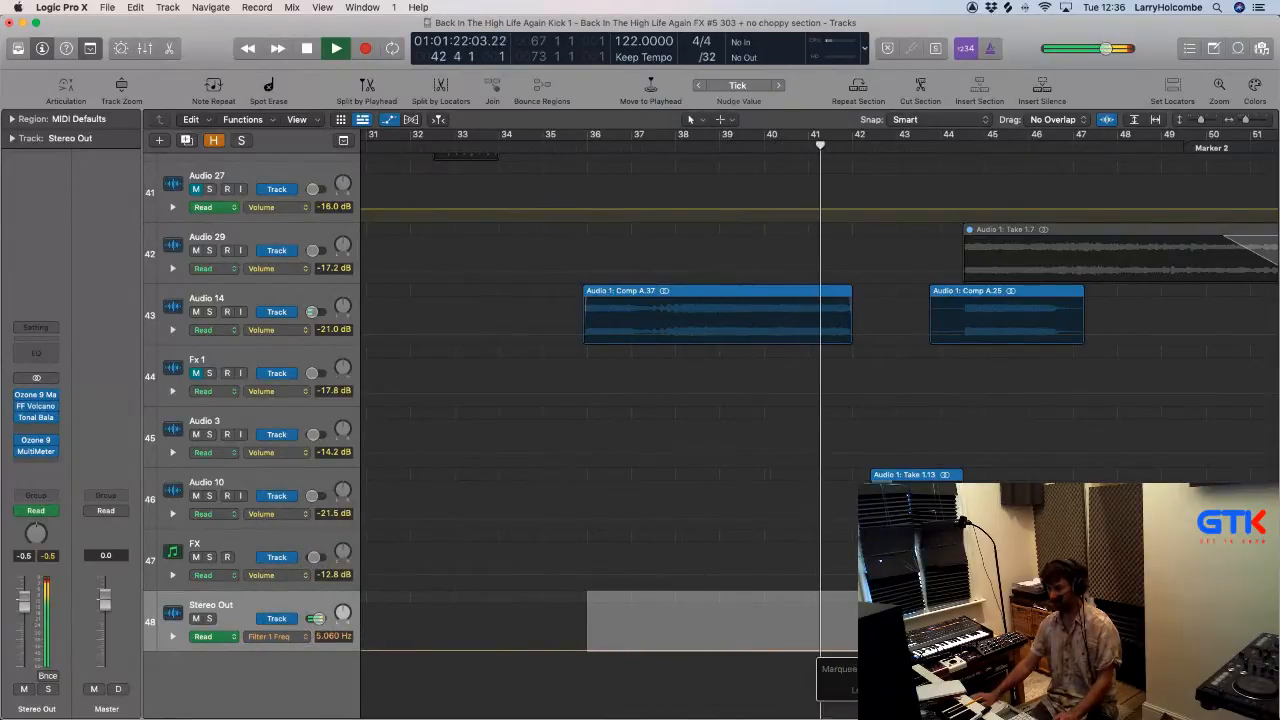
left_click(769, 650)
left_click_drag(769, 650, 763, 620)
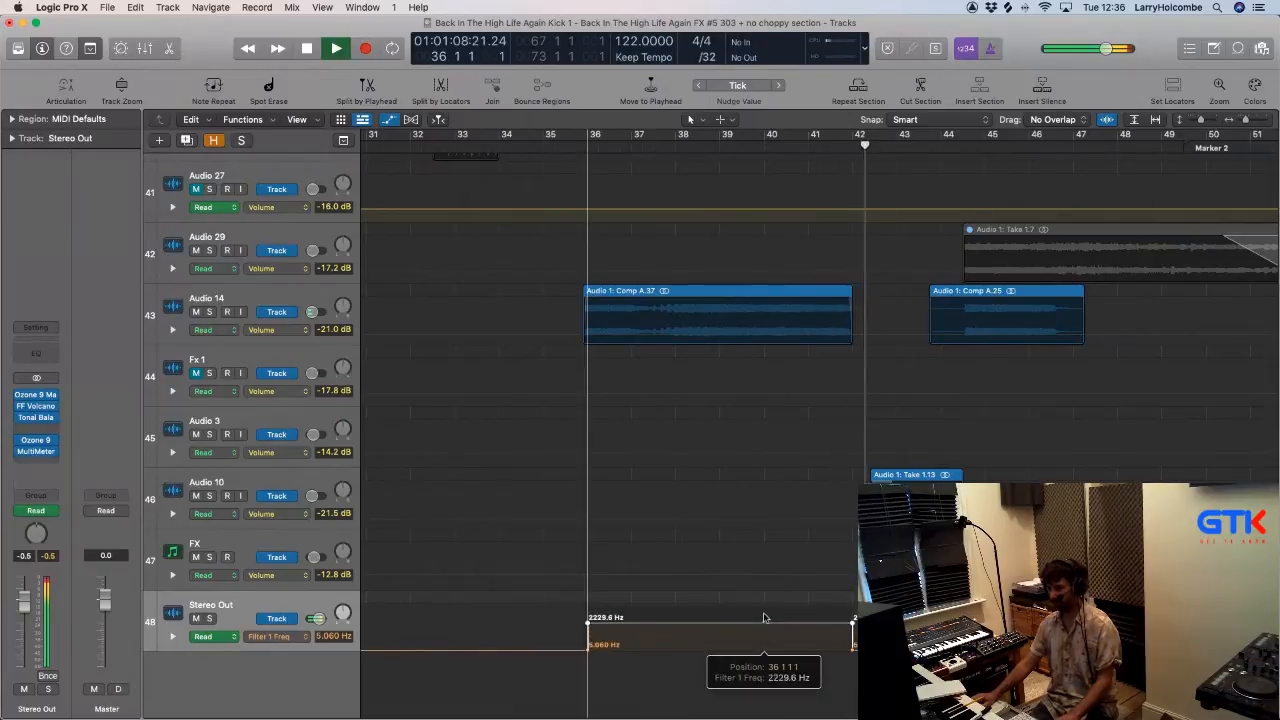
left_click(589, 624)
left_click_drag(852, 622, 852, 636)
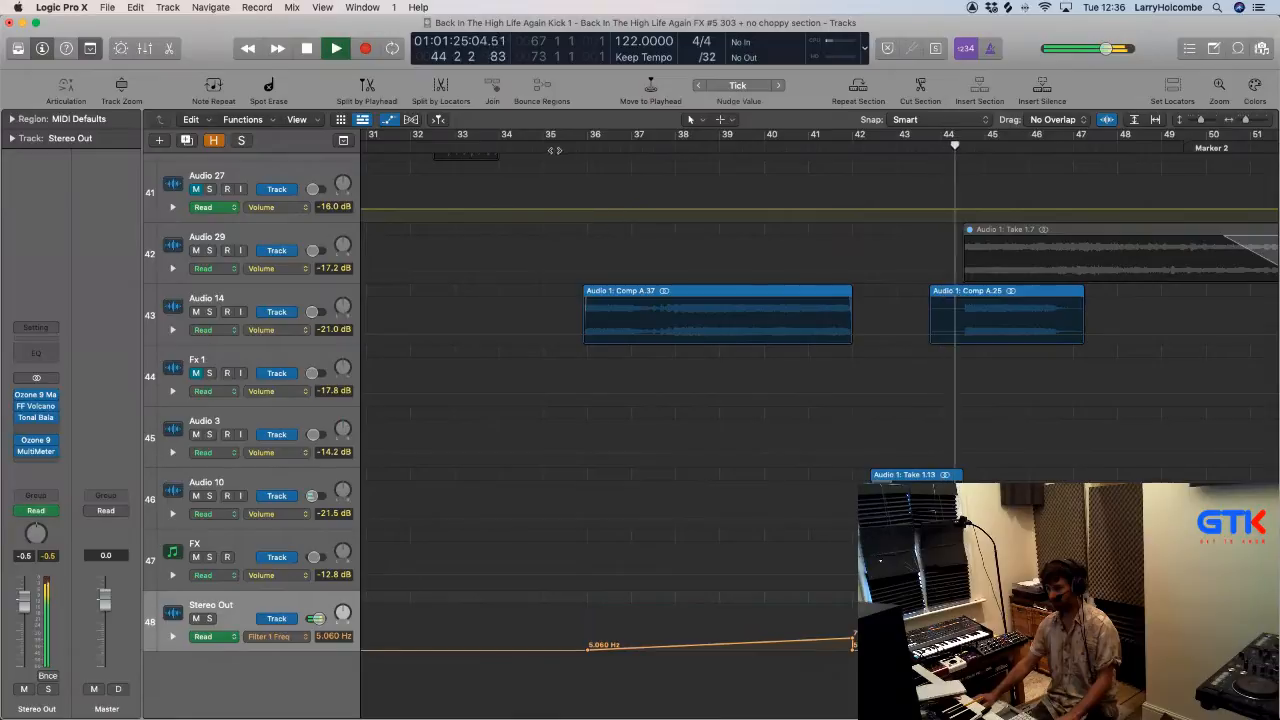
Step: Audition the Filter 1 Freq rise on Stereo Out and raise its end point at bar 42 in two stages
left_click(763, 645)
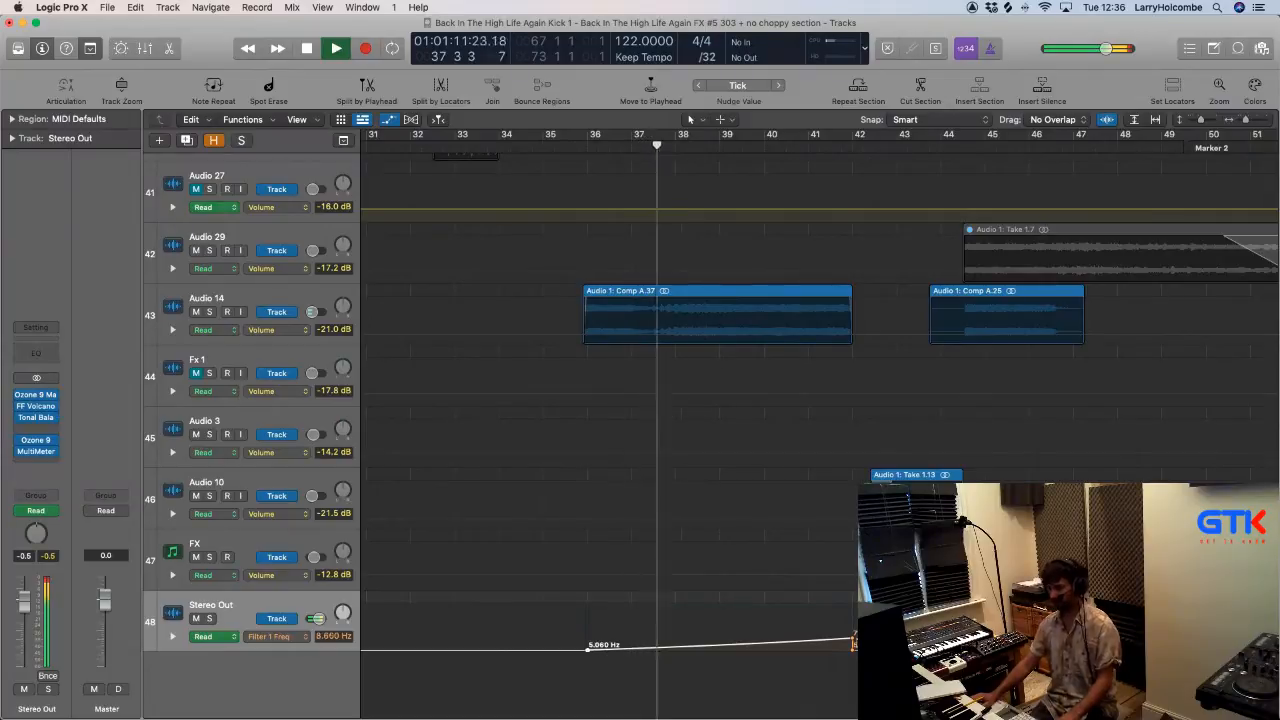
left_click_drag(852, 638, 852, 632)
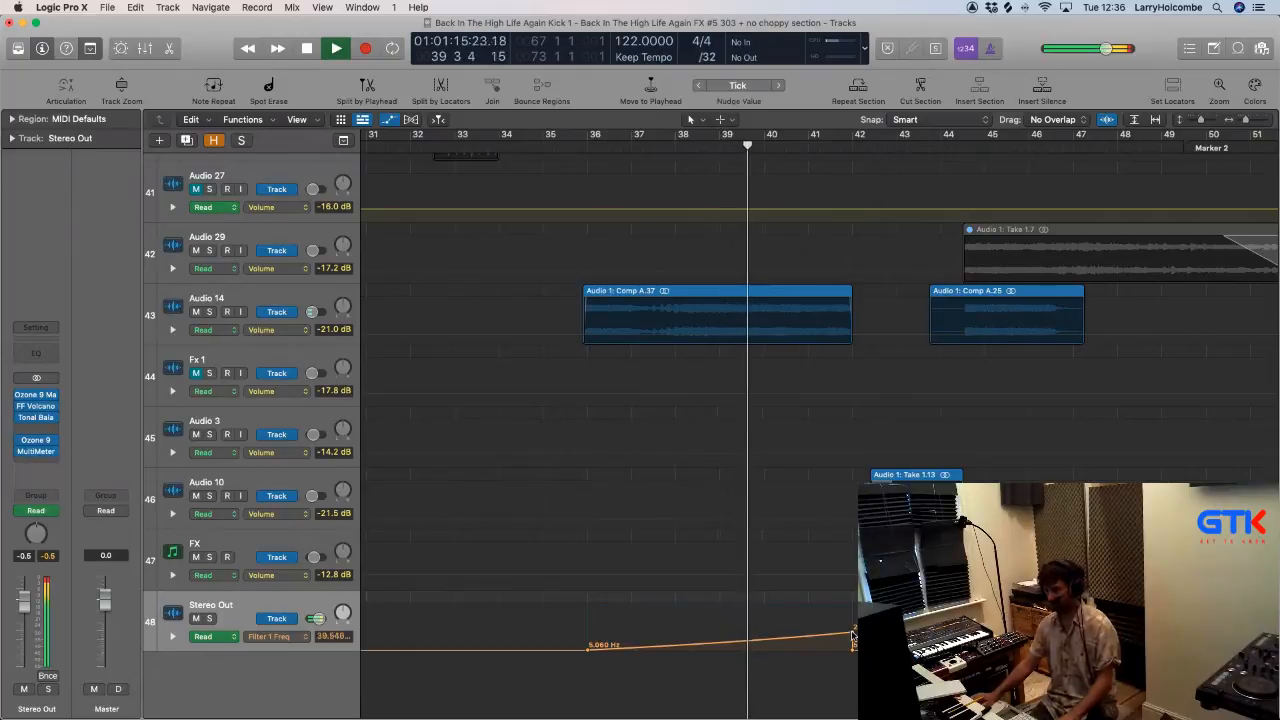
left_click_drag(852, 636, 852, 629)
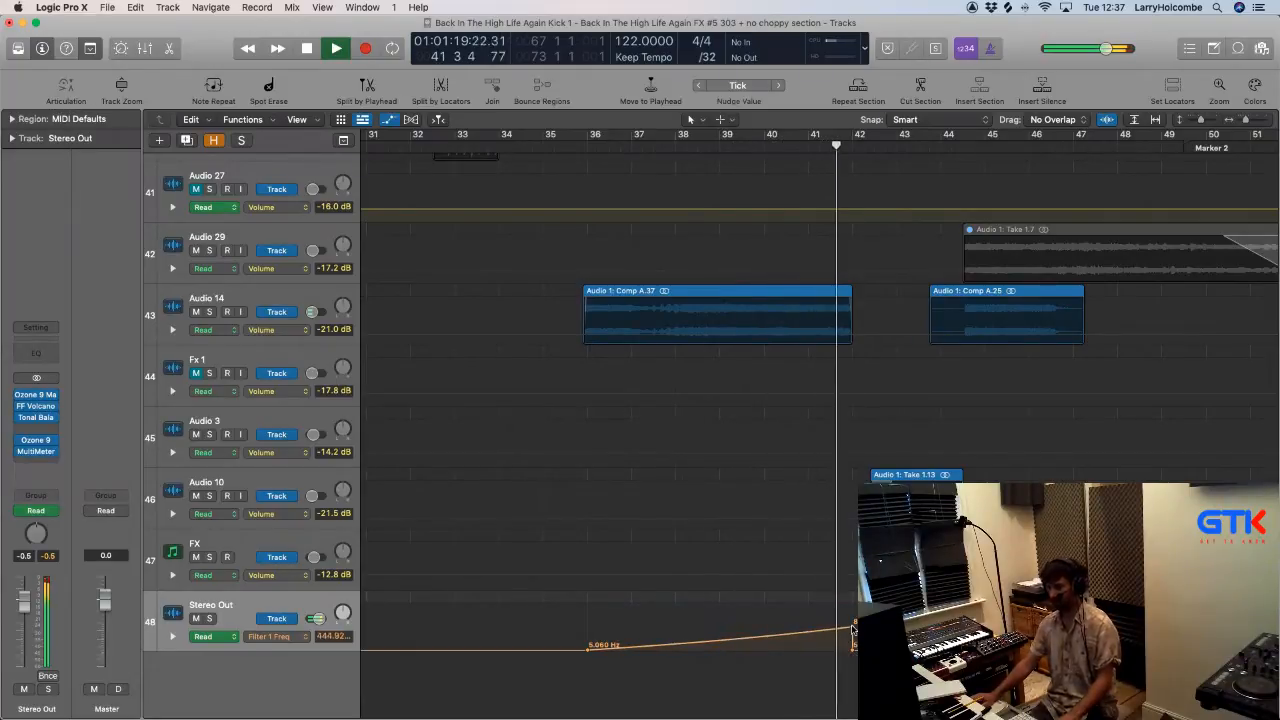
Step: View the whole arrangement, and bring the percussion, sample and bass tracks from about bar 37 onward into close view
key("z")
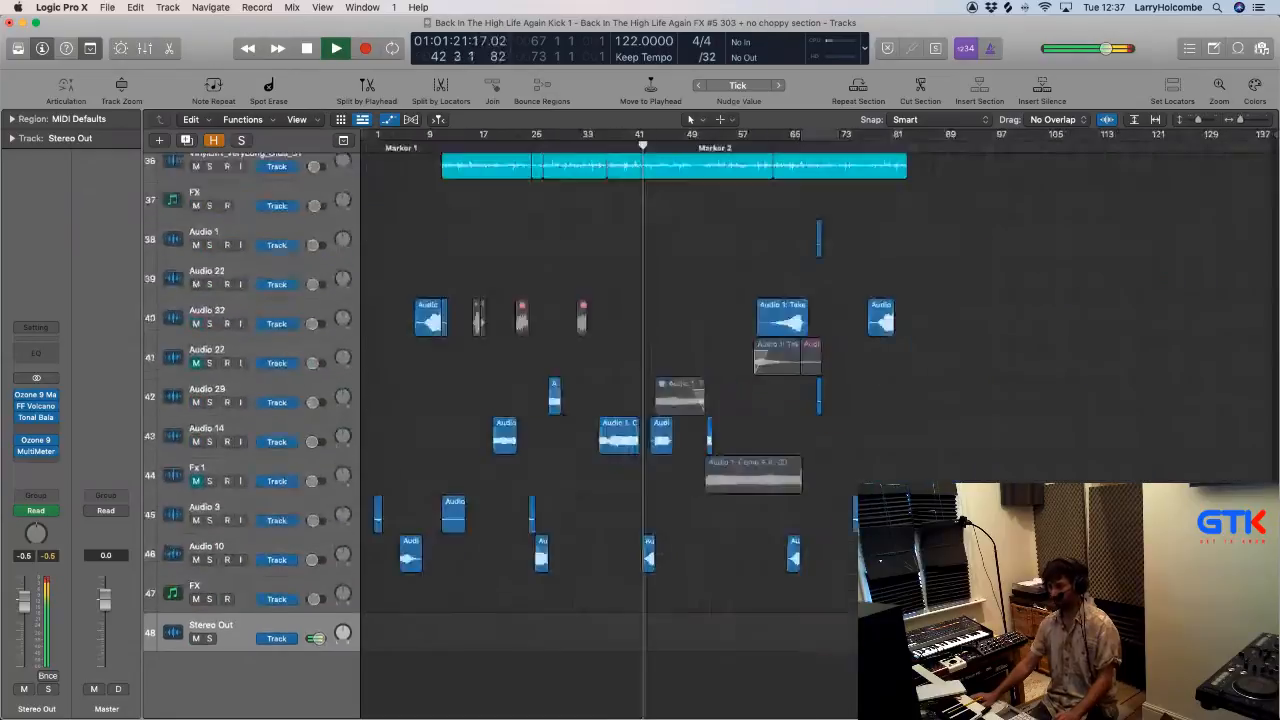
key("super+Up")
key("super+Up")
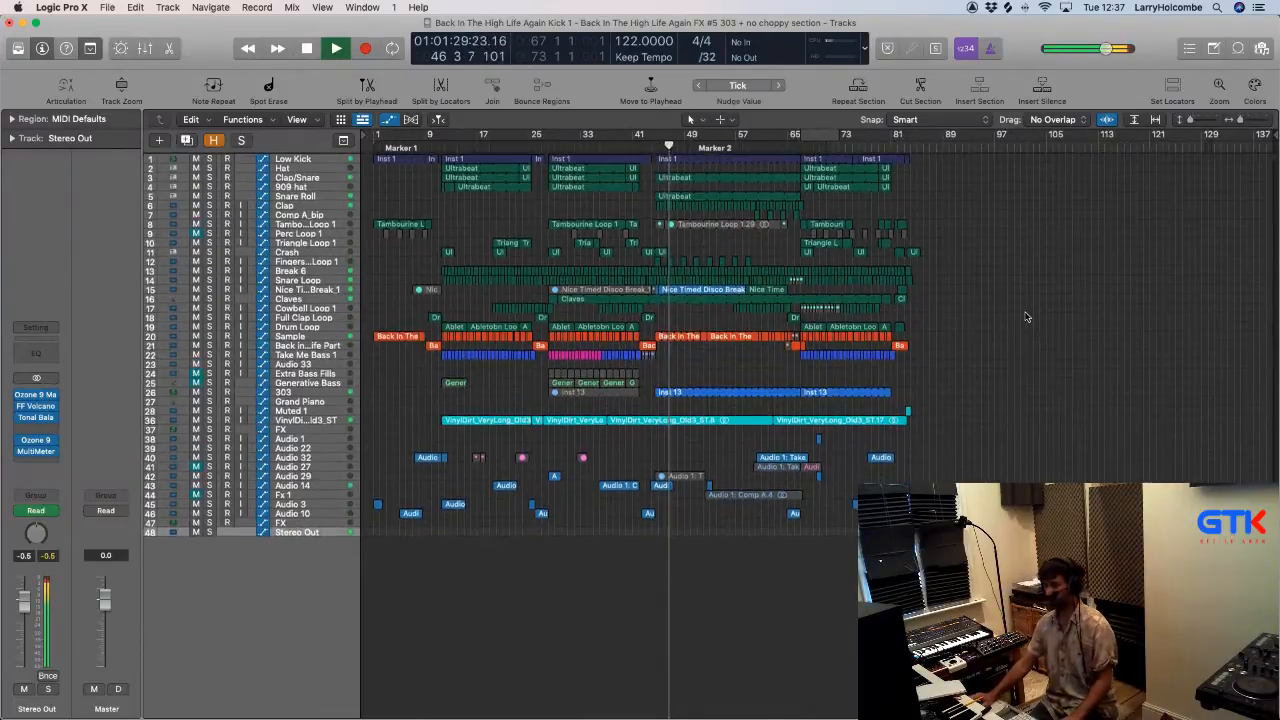
left_click_drag(590, 207, 1038, 383)
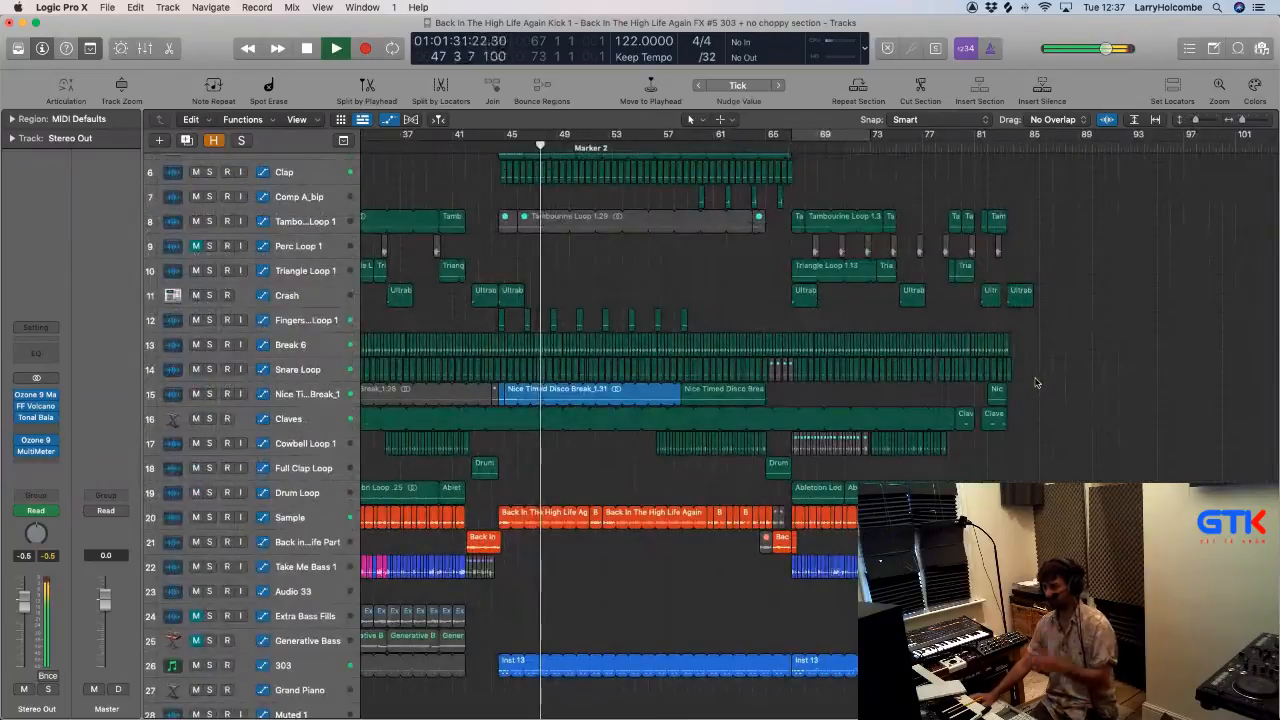
Step: Mute the two Triangle Loop 1 regions that start at bar 67
scroll(1036, 383, "up", 5)
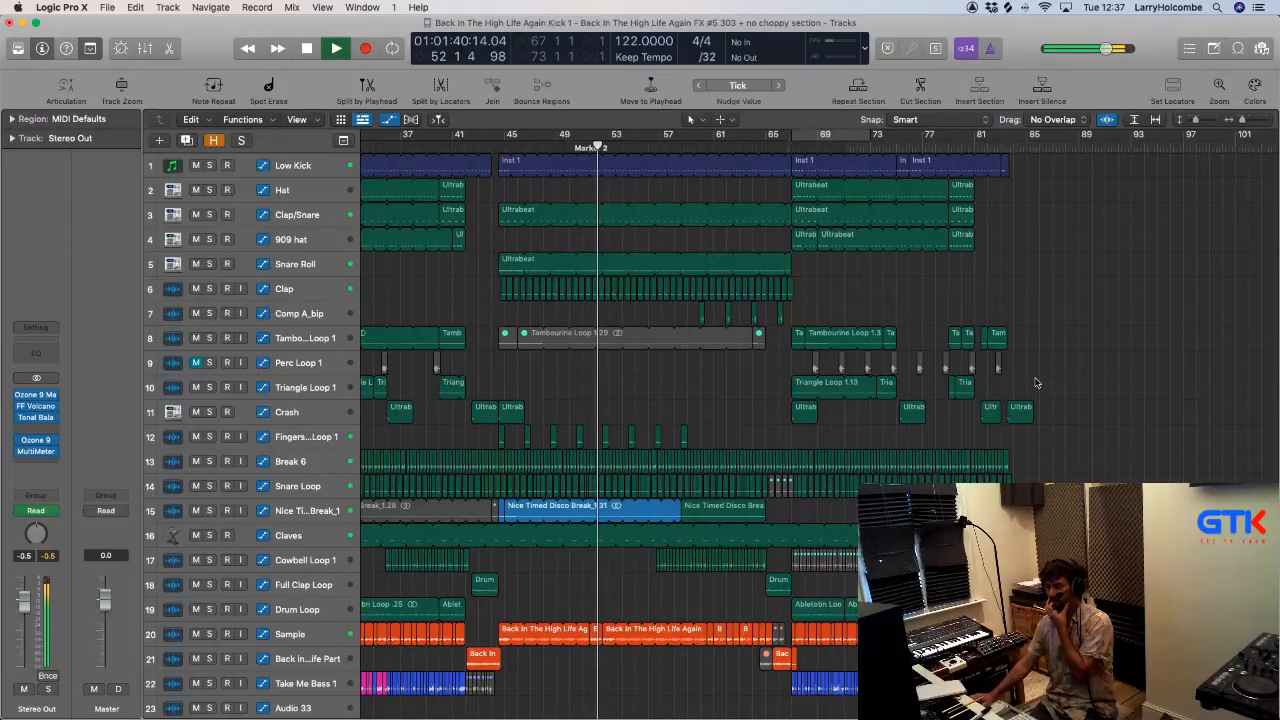
scroll(980, 384, "left", 2)
scroll(935, 384, "left", 3)
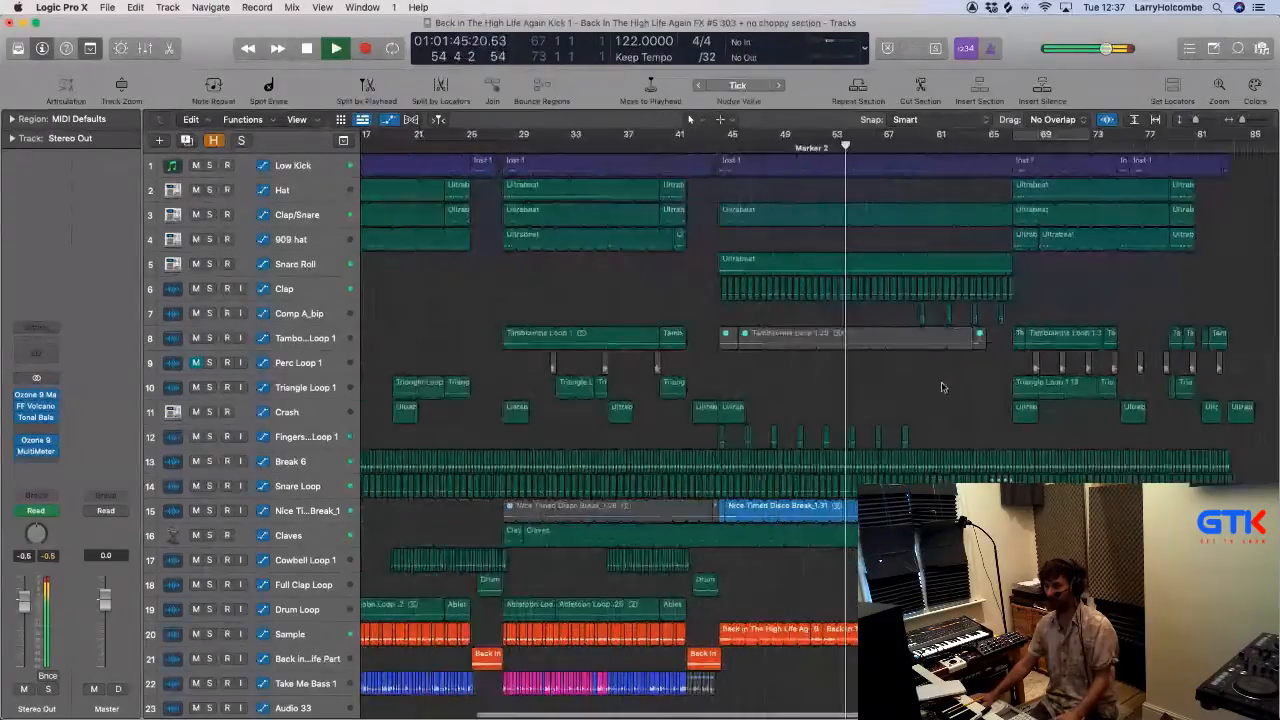
scroll(1036, 388, "right", 1)
left_click_drag(952, 394, 1083, 391)
key("ctrl+m")
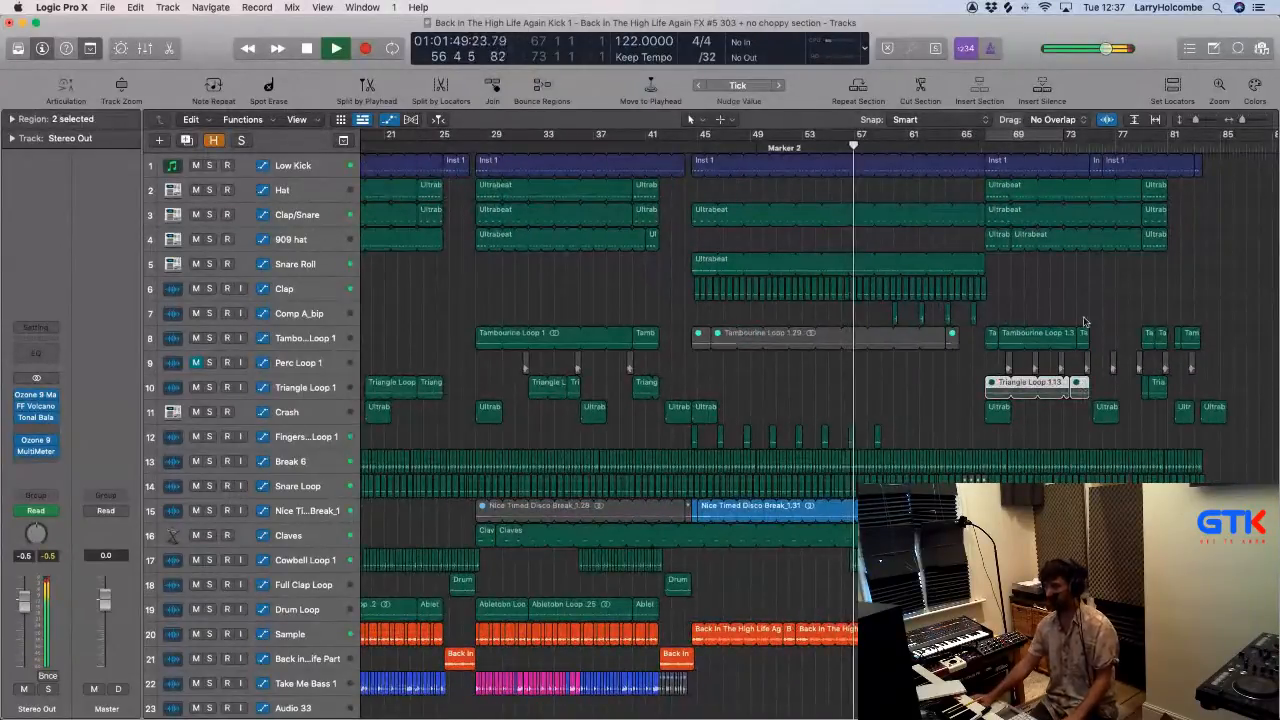
Step: Move the Triangle Loop 1 regions from bar 67 to bar 75 and unmute the moved region
scroll(1208, 281, "right", 1)
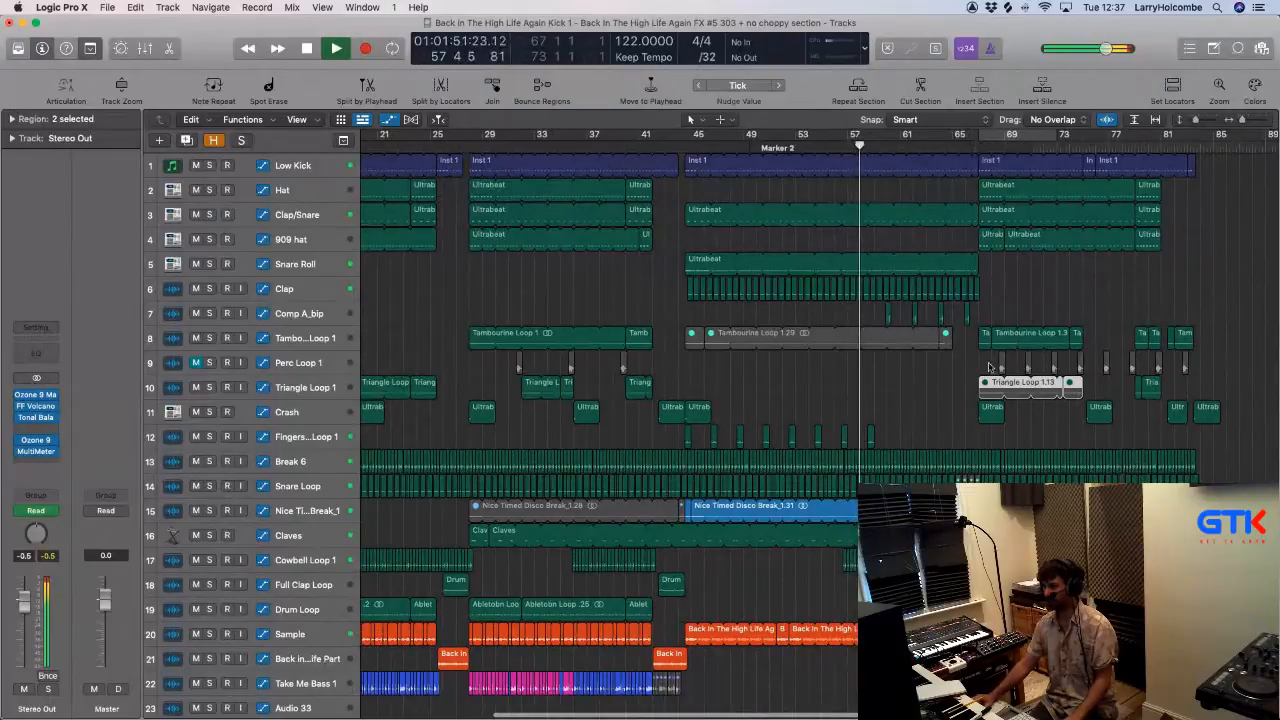
left_click_drag(988, 388, 1096, 382)
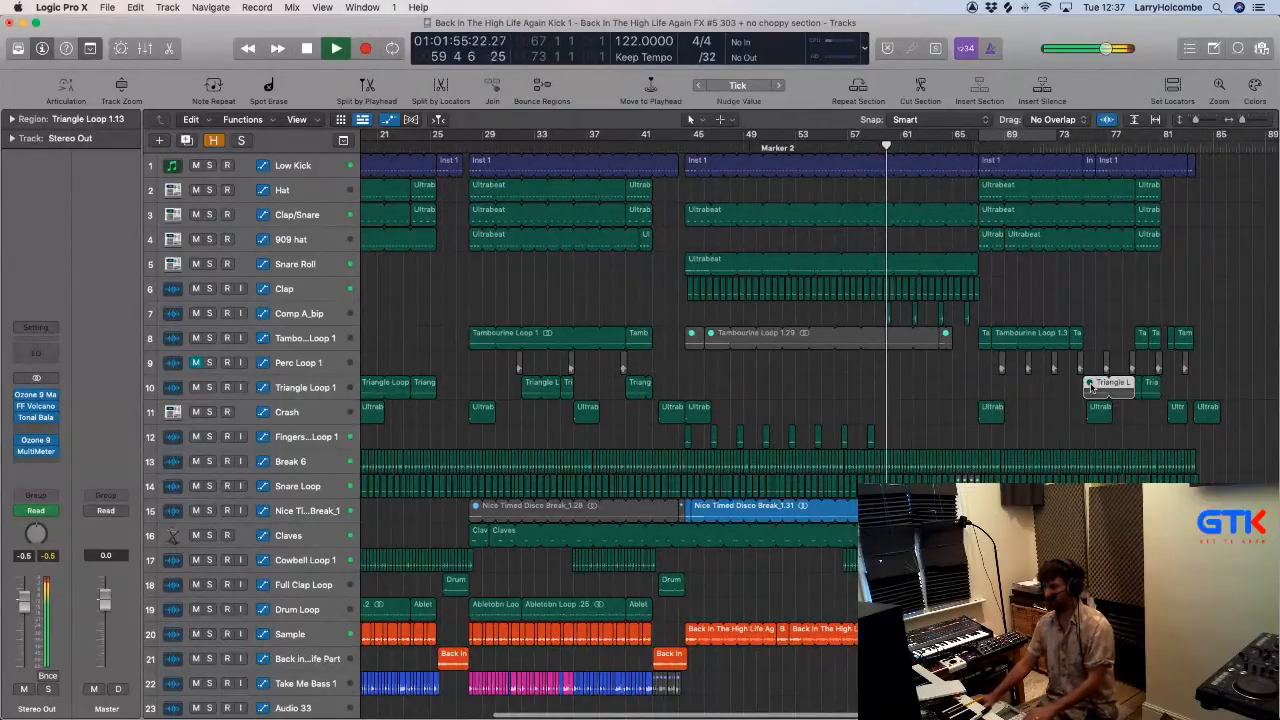
key("ctrl+m")
scroll(1122, 341, "left", 1)
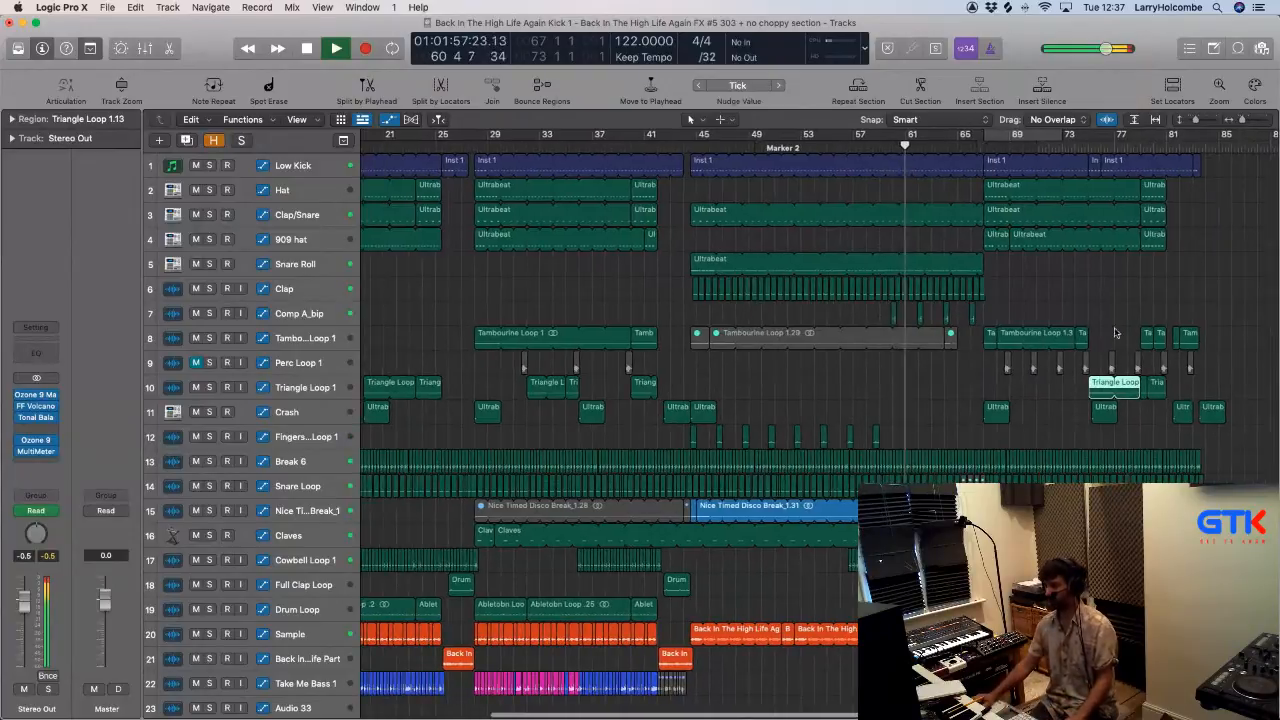
Step: Hold the 303 track's Resonance automation at 1.00 from about bar 67 to bar 76, and audition the transition
scroll(1110, 311, "right", 5)
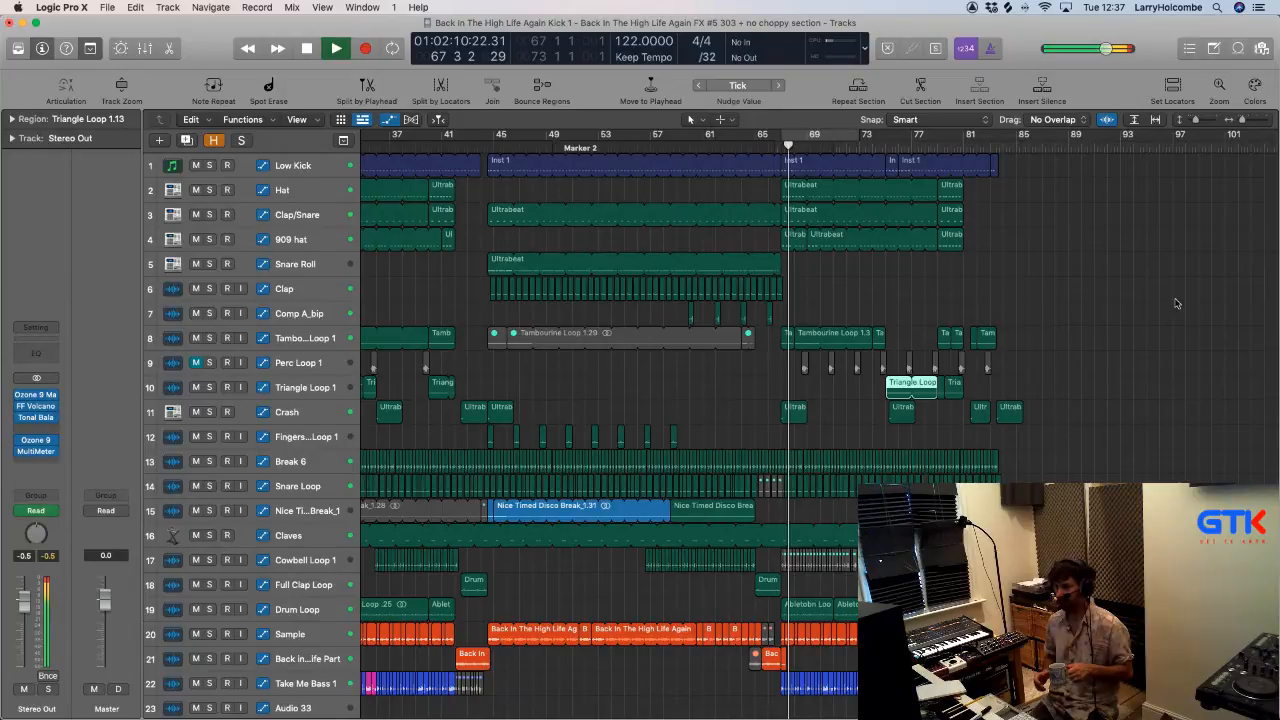
scroll(309, 524, "down", 8)
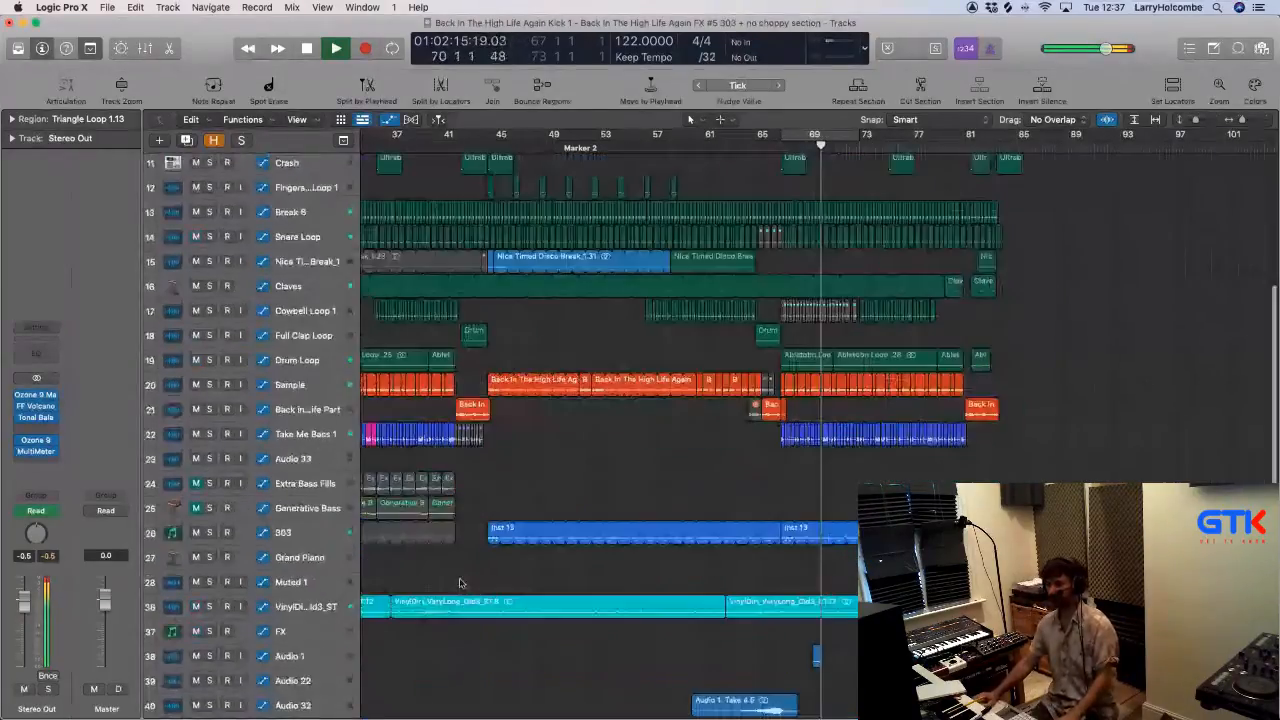
left_click(309, 524)
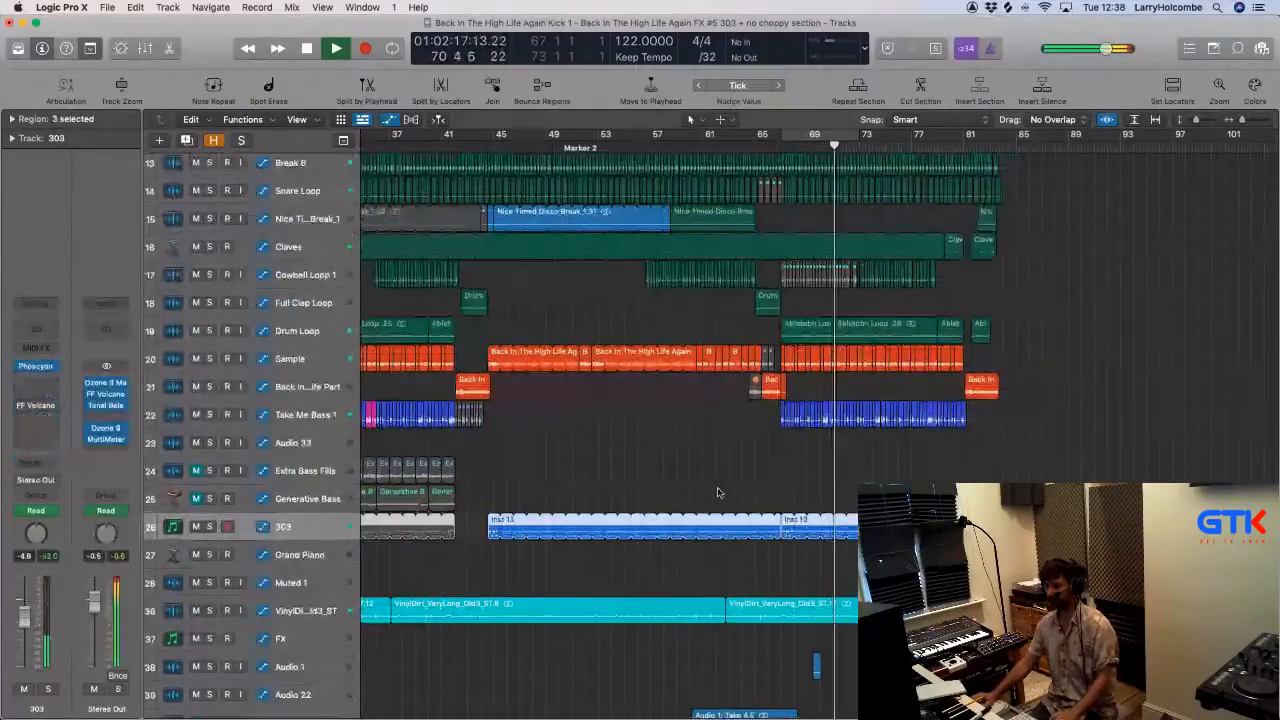
key("a")
key("z")
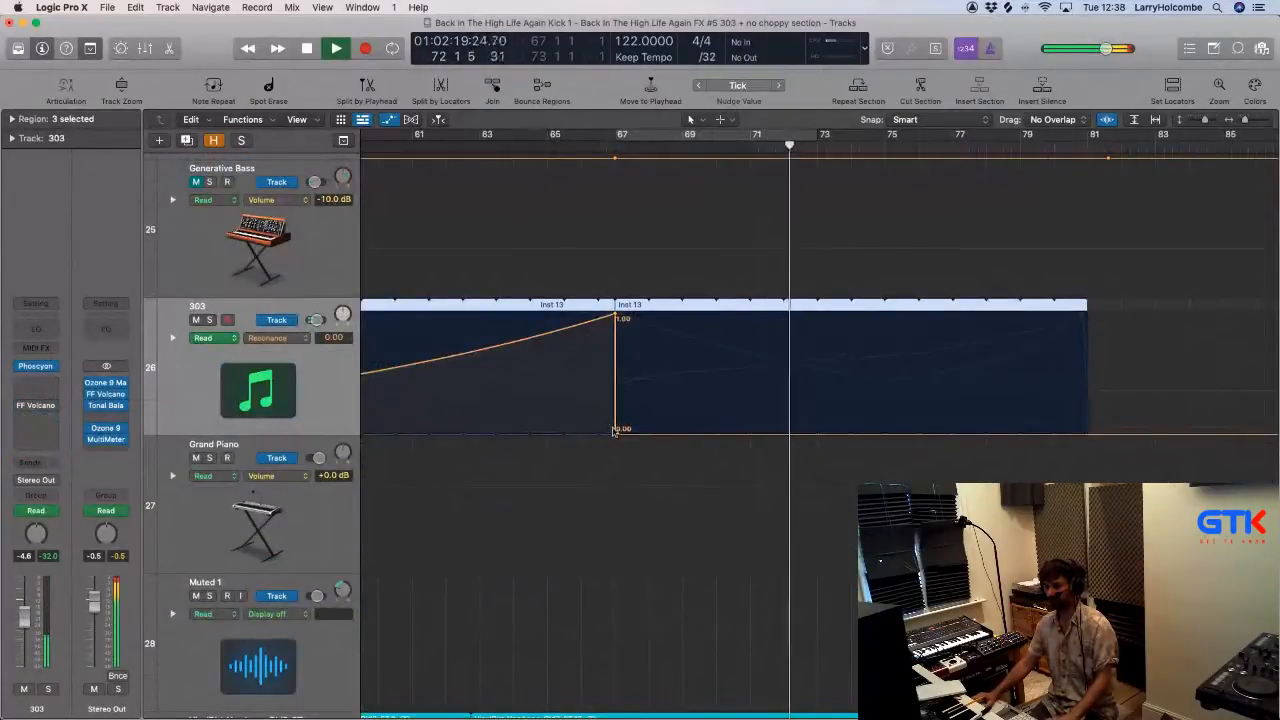
key("space")
left_click_drag(615, 434, 925, 316)
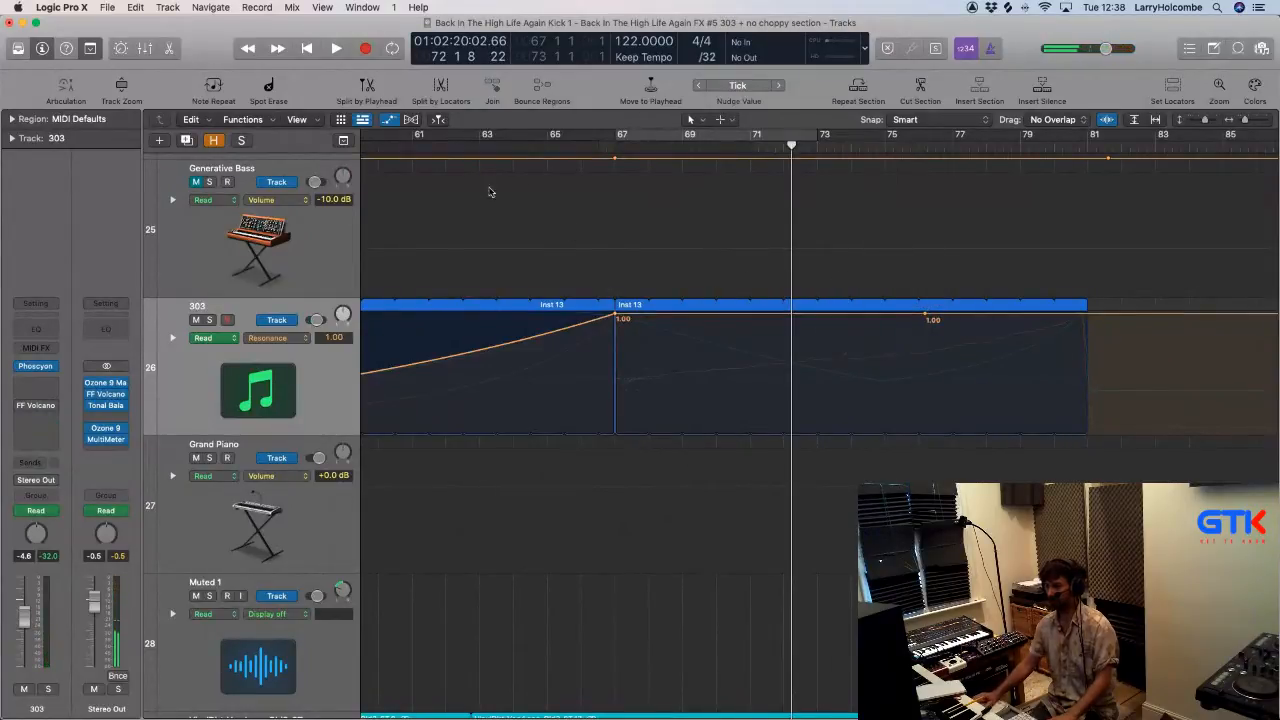
left_click(578, 147)
key("space")
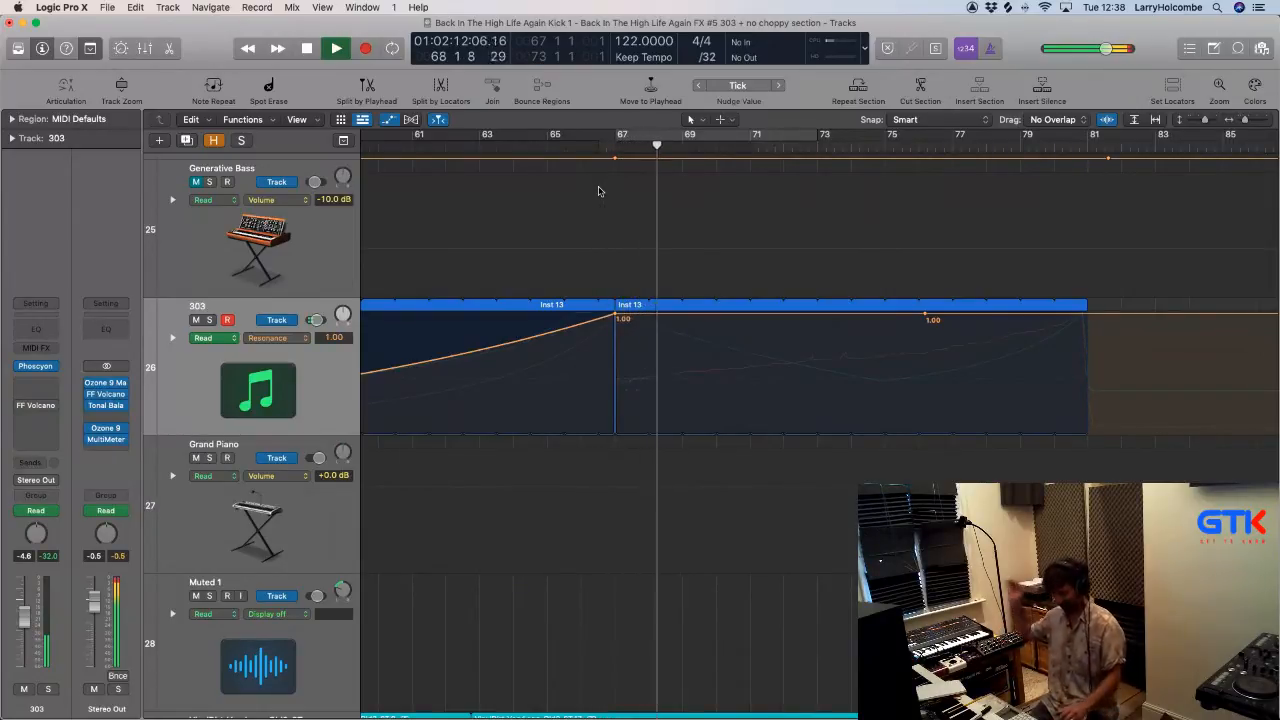
key("a")
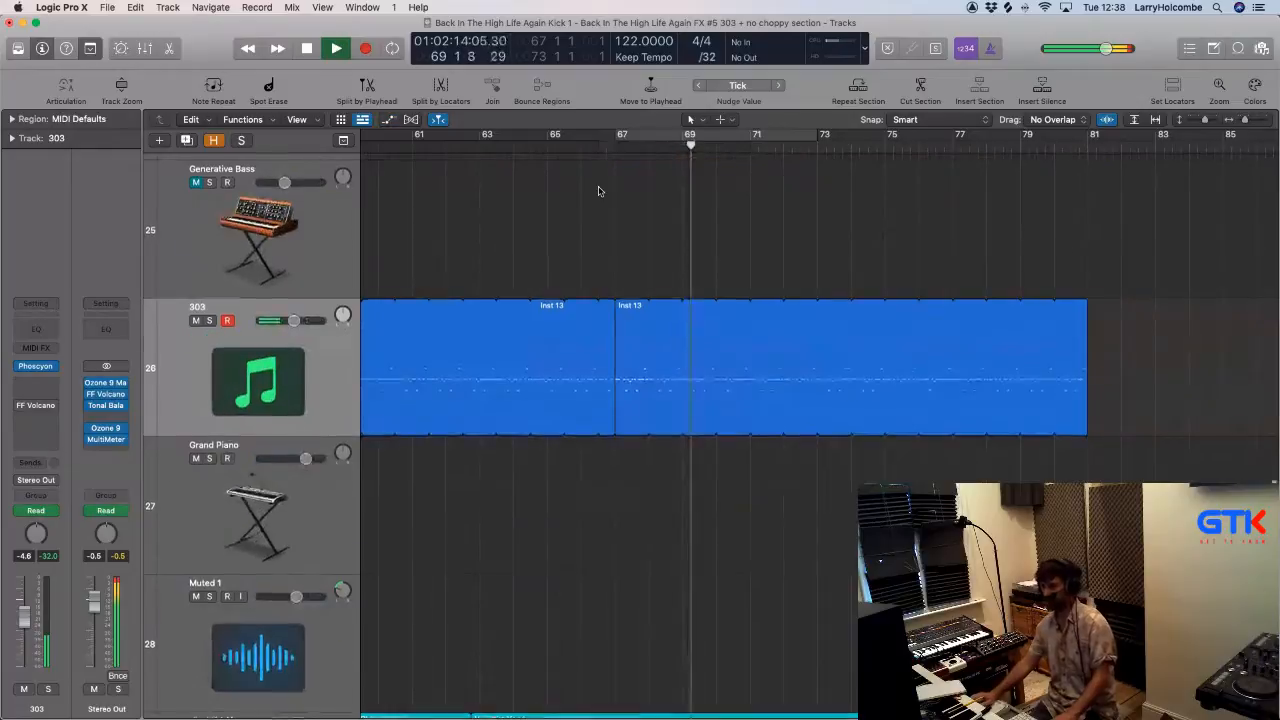
Step: Show the MetaFlanger Mix automation on the Sample track
scroll(560, 220, "up", 15)
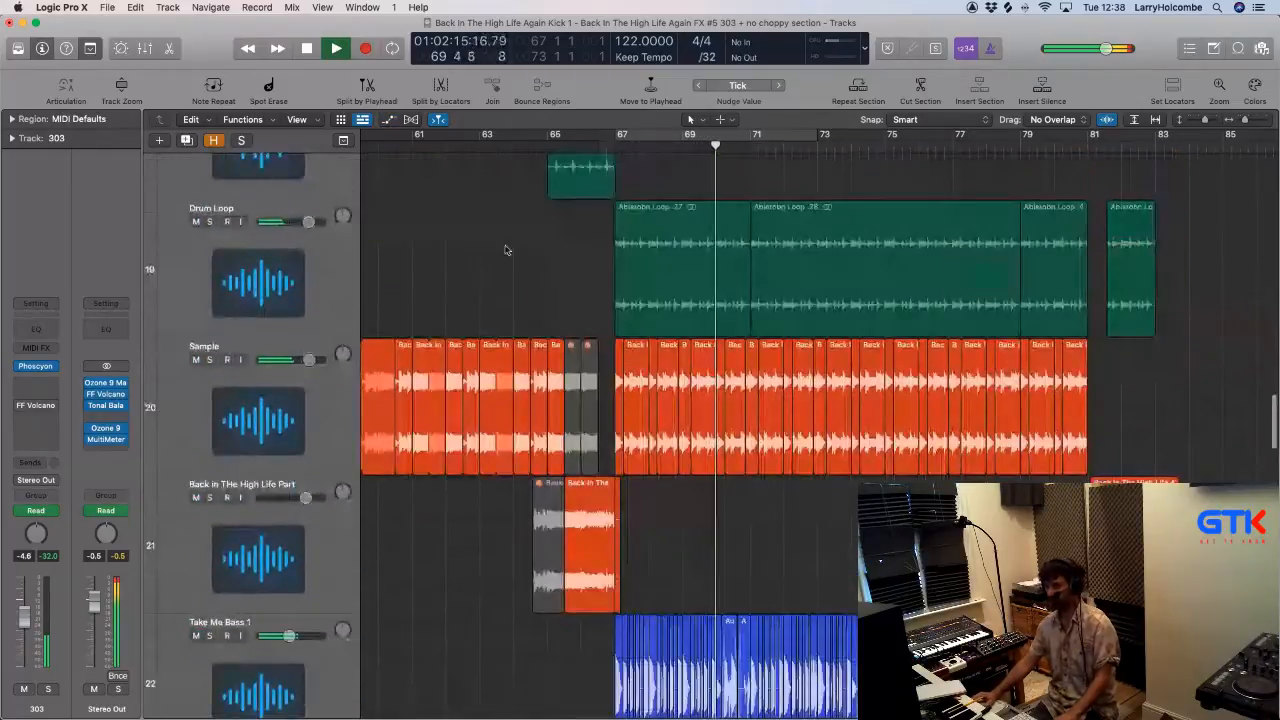
left_click(305, 288)
left_click(298, 401)
key("a")
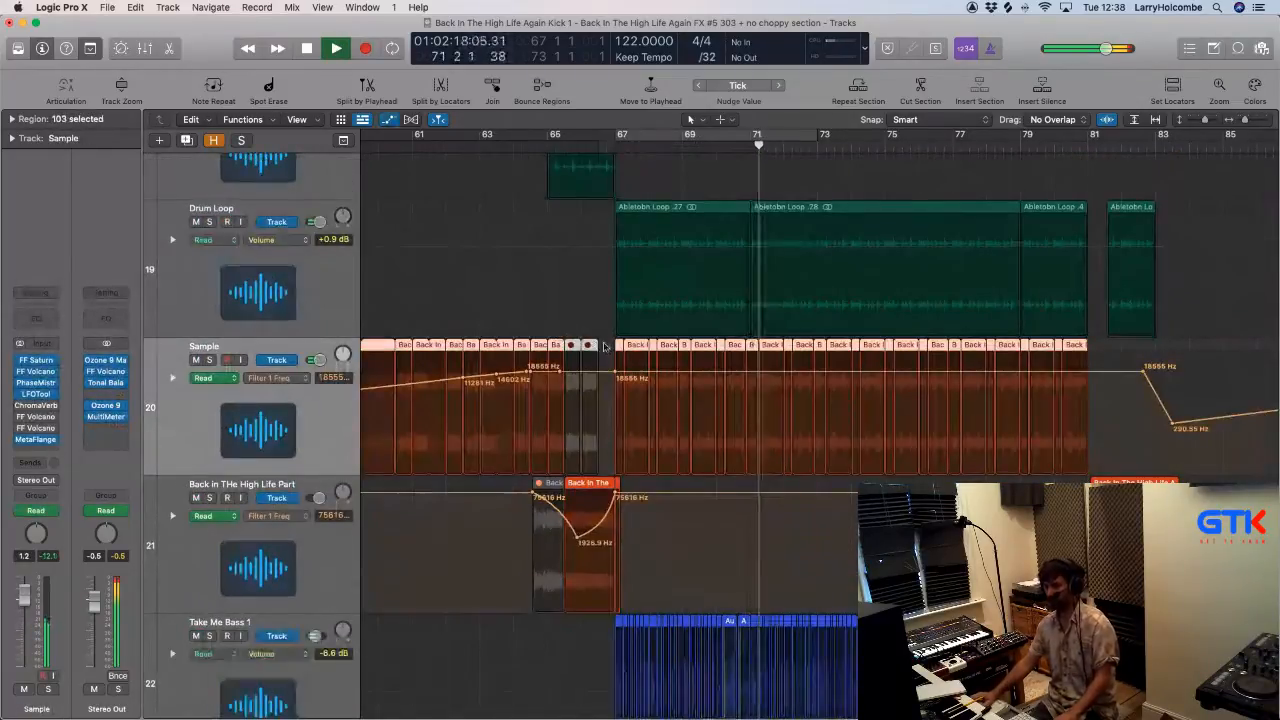
left_click(283, 378)
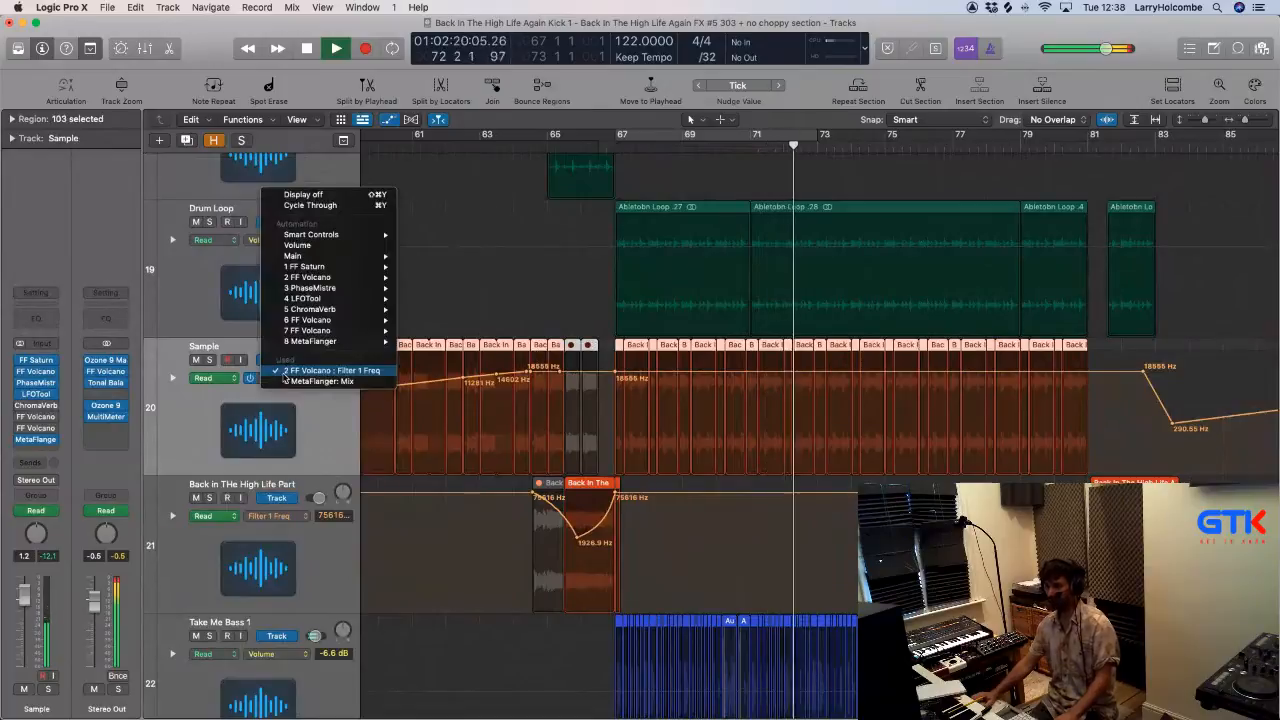
left_click(300, 384)
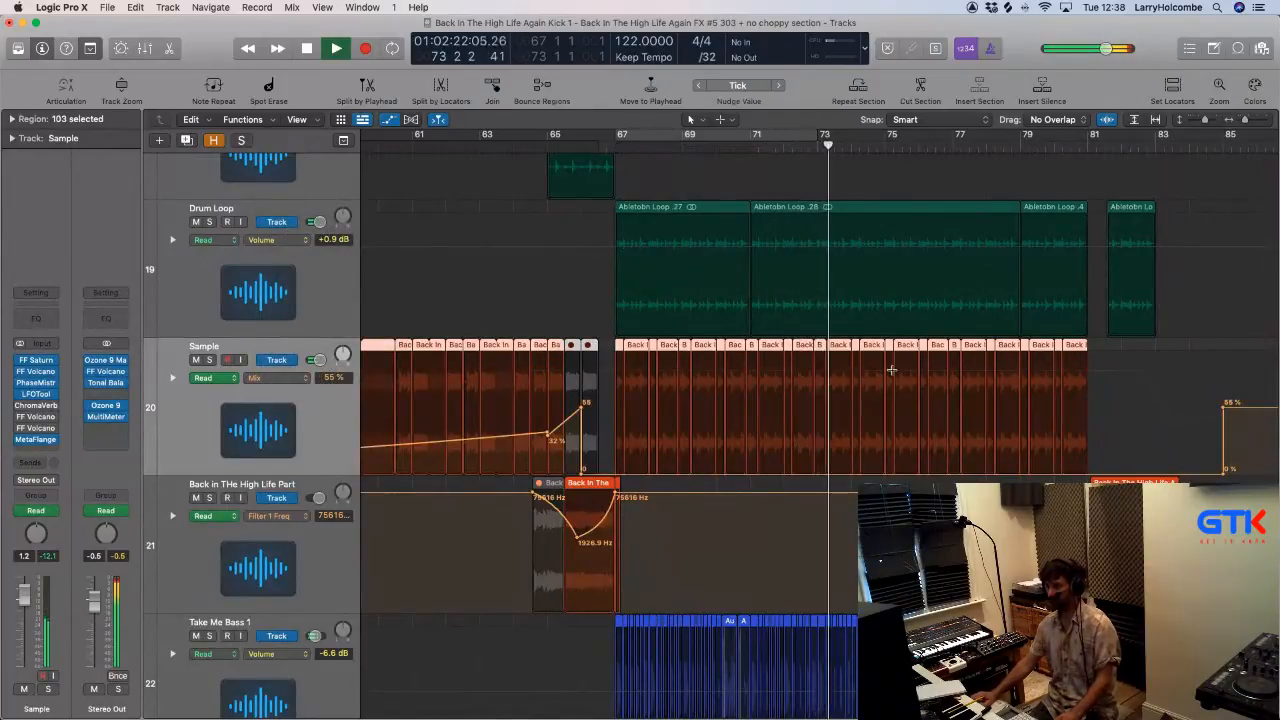
Step: Automate the Sample track's MetaFlanger Mix to rise from 0% at bar 75 to 60% near bar 81, falling to 33% just past bar 84
left_click_drag(884, 357, 960, 375)
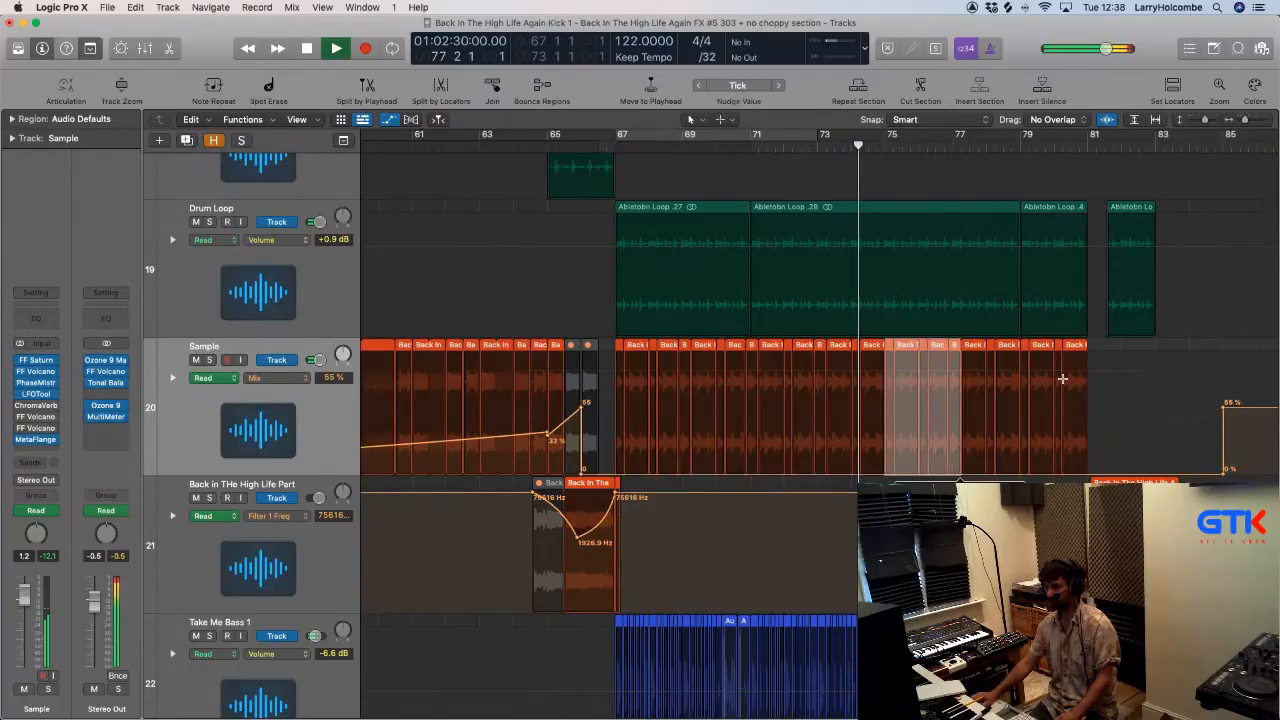
left_click_drag(1062, 378, 1206, 380)
left_click_drag(1206, 473, 1206, 434)
left_click_drag(1090, 448, 1090, 423)
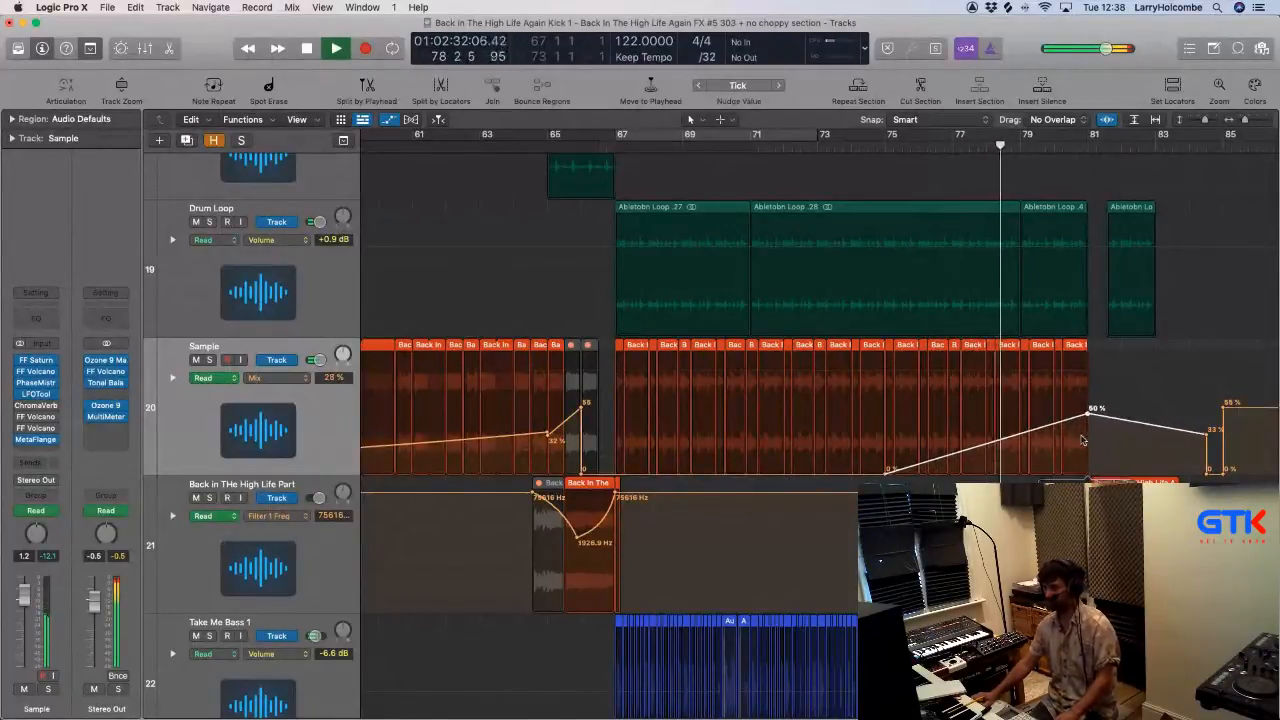
Step: Review the FF Volcano Mix and Filter 1 Freq automation on the Stereo Out track
scroll(1085, 432, "down", 15)
scroll(1085, 432, "down", 3)
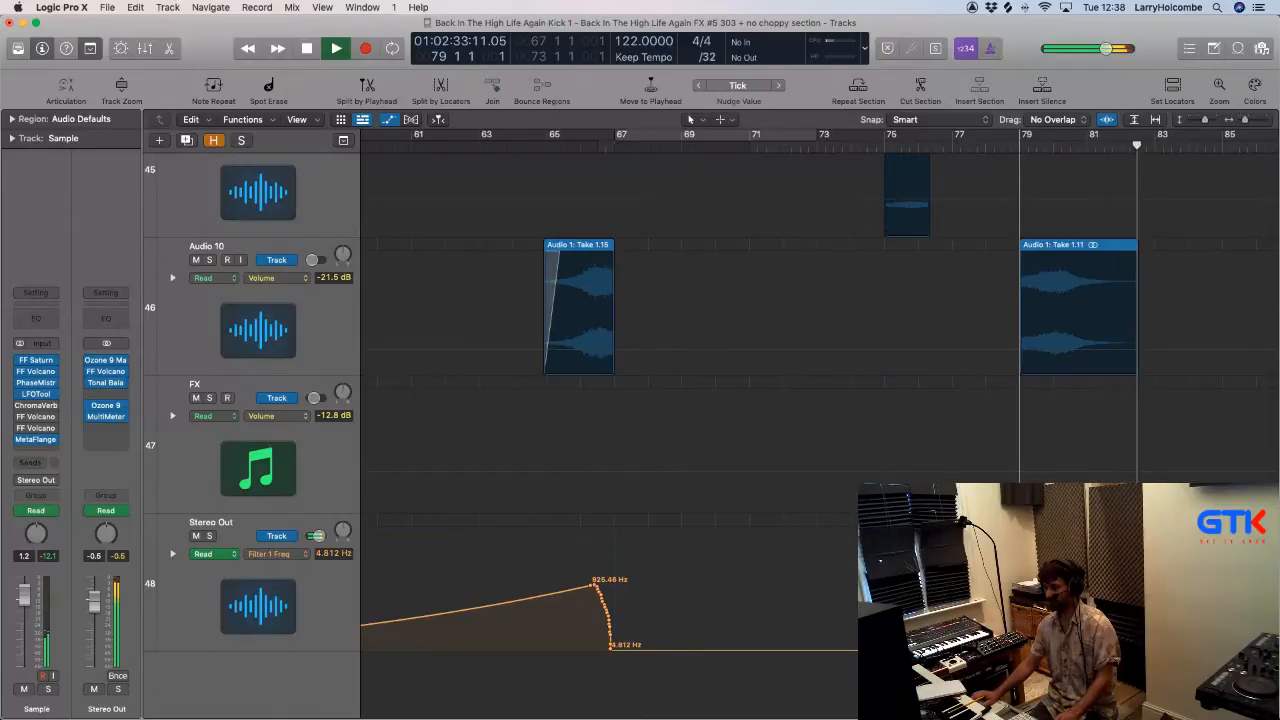
left_click(272, 553)
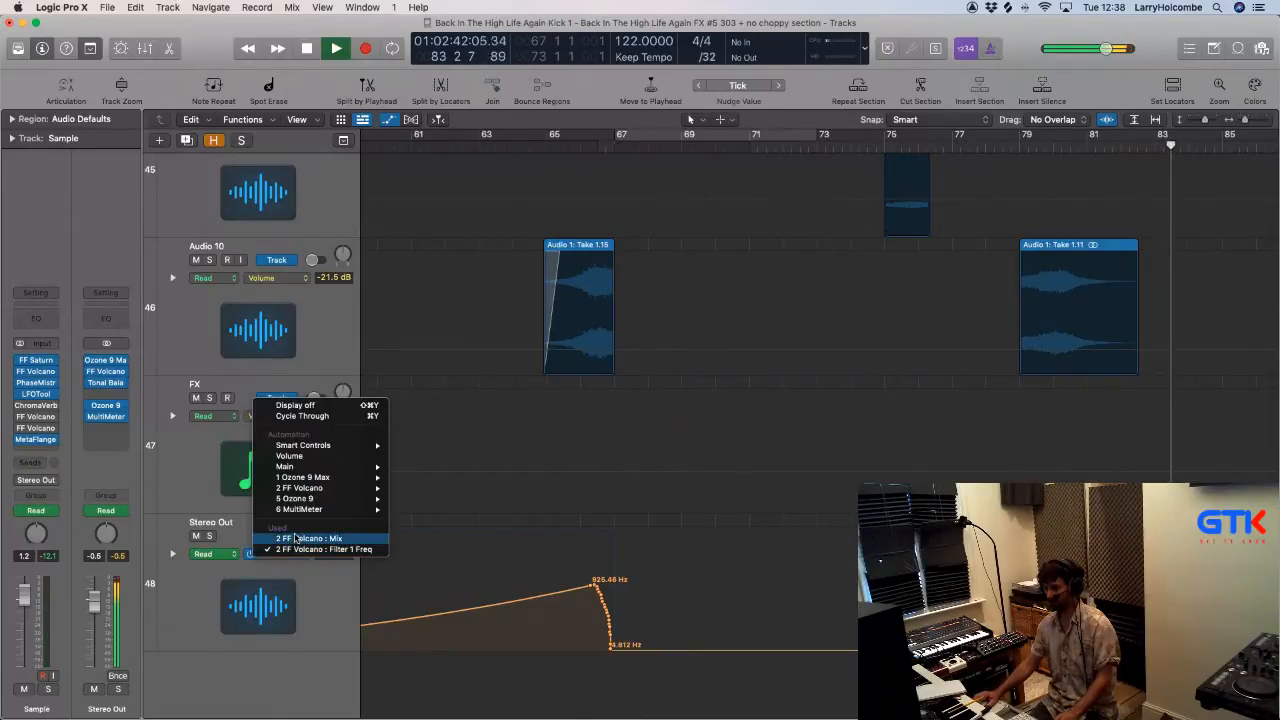
left_click(296, 539)
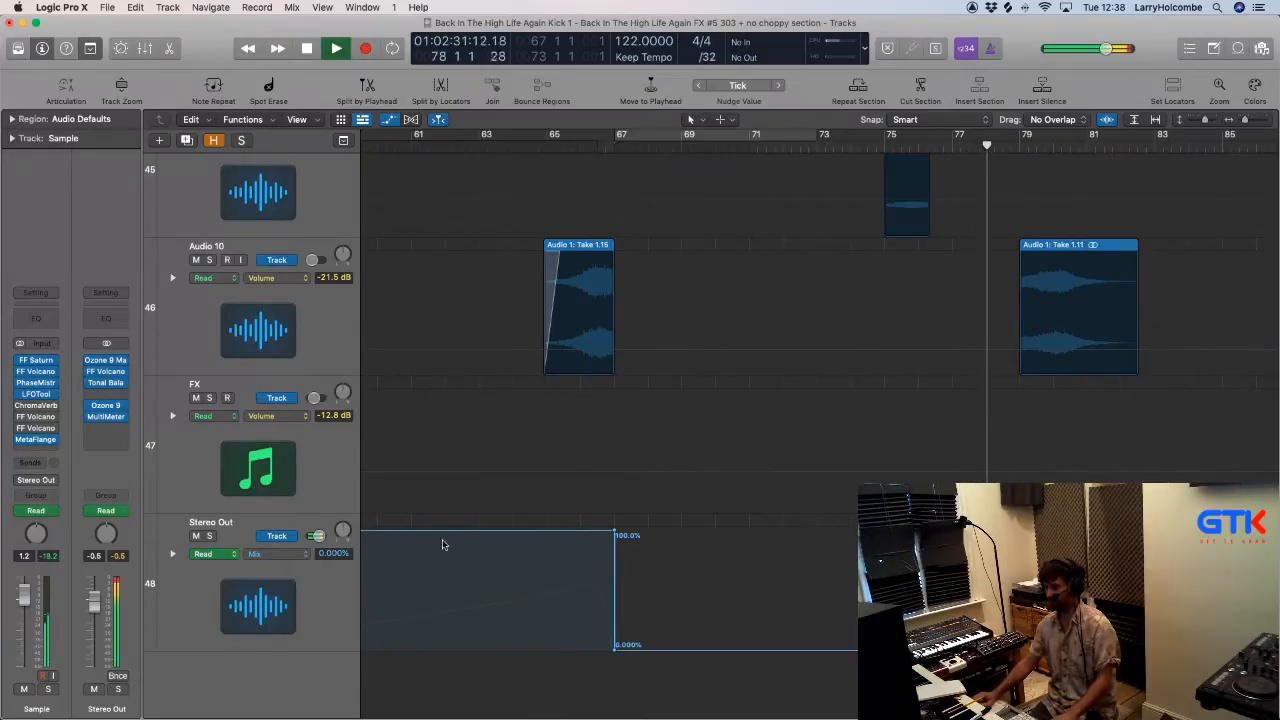
left_click(322, 556)
left_click(345, 560)
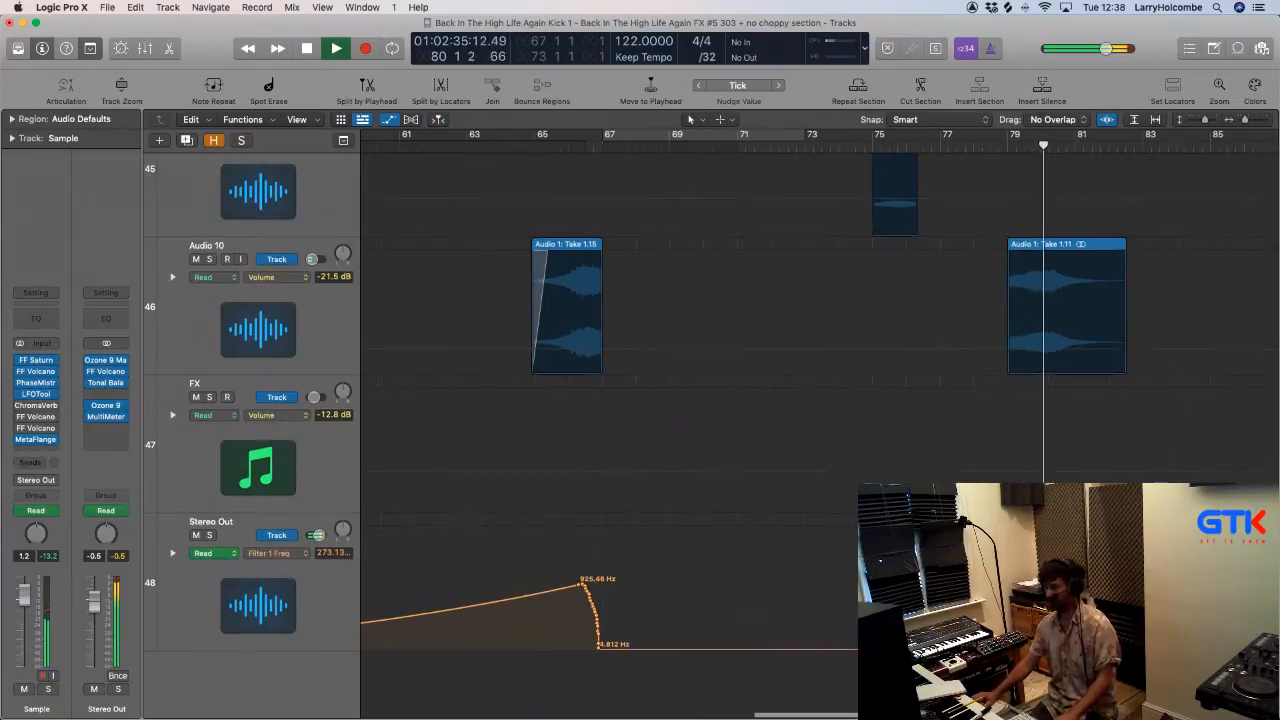
Step: Hide the automation, view the whole arrangement and return the playhead to the start of the track
key("a")
key("super+Up")
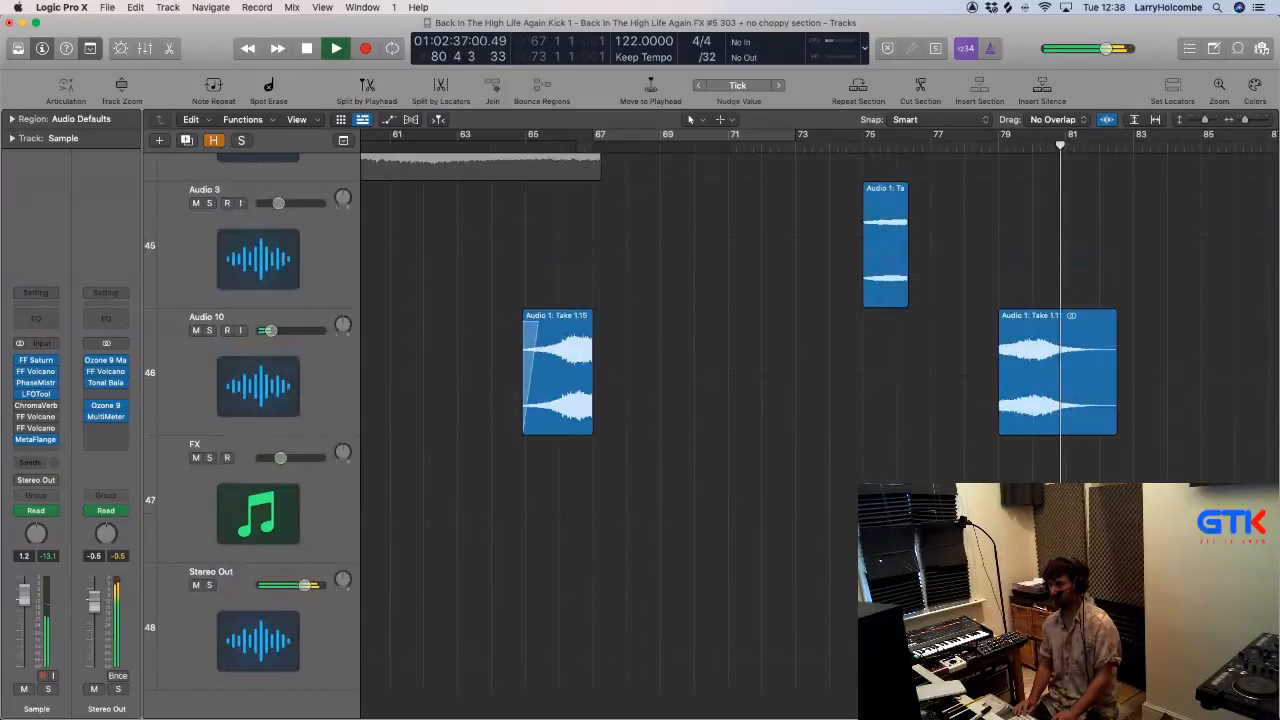
key("z")
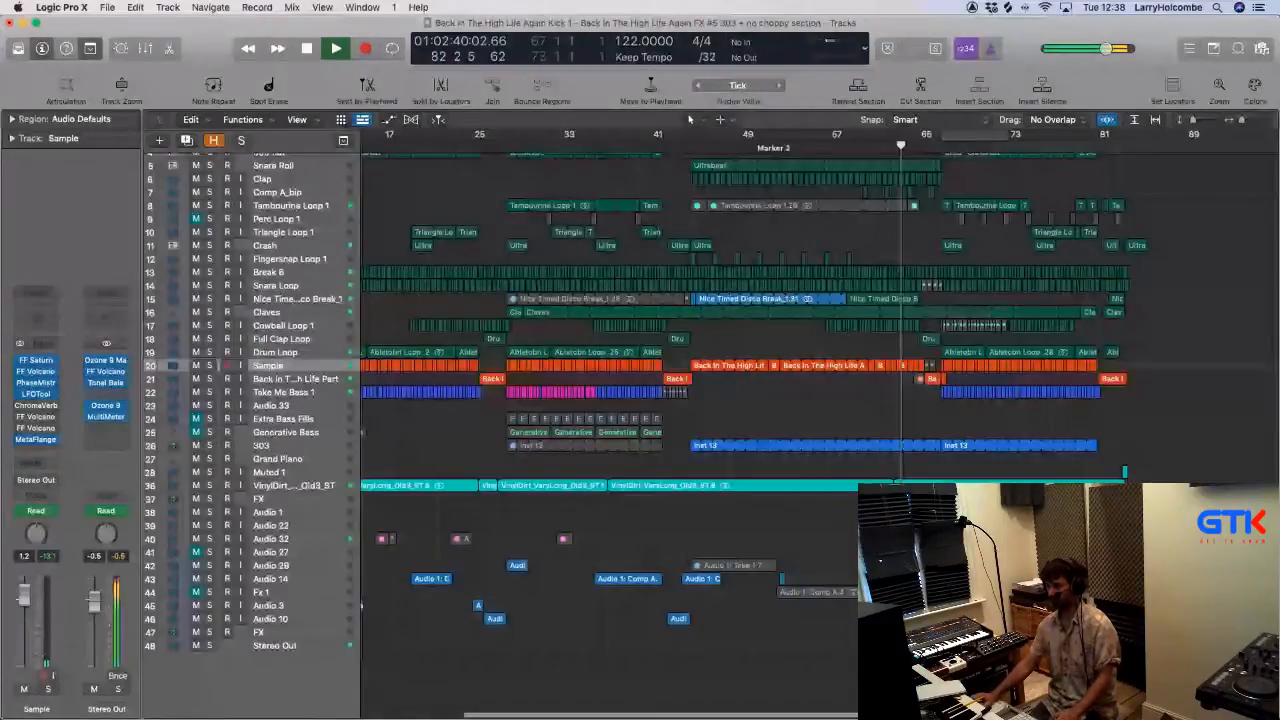
key("z")
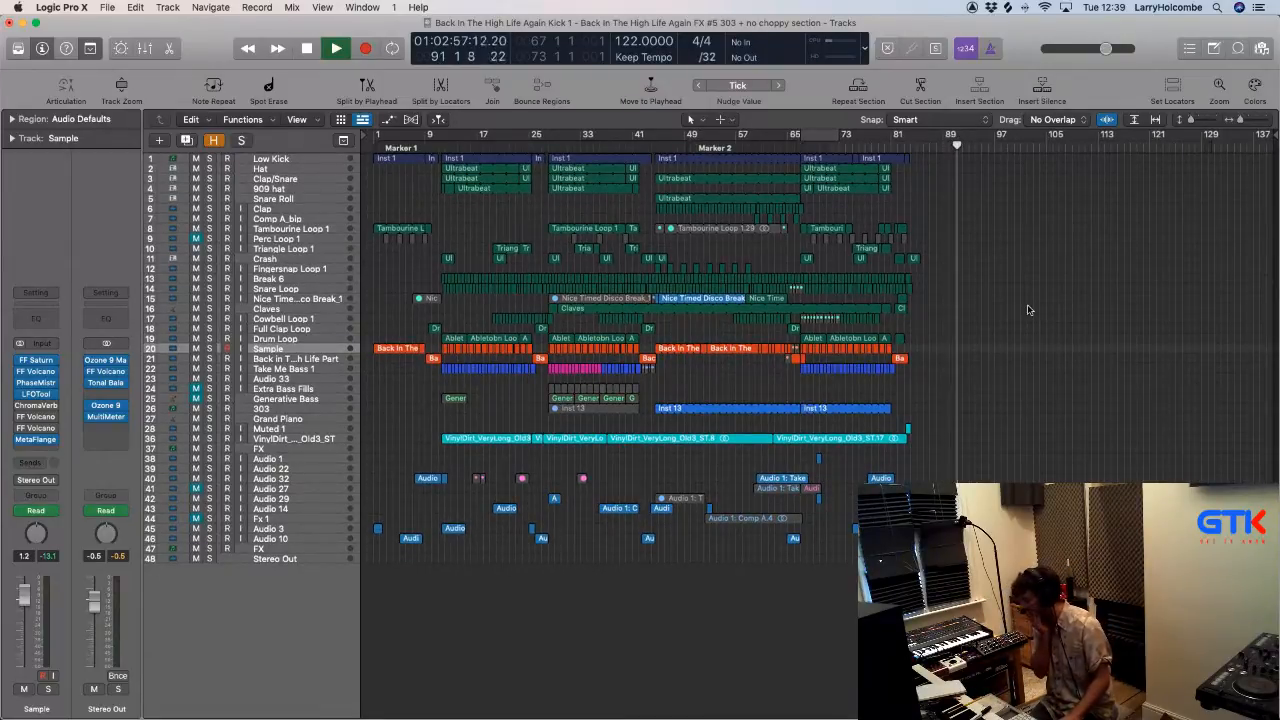
left_click(375, 150)
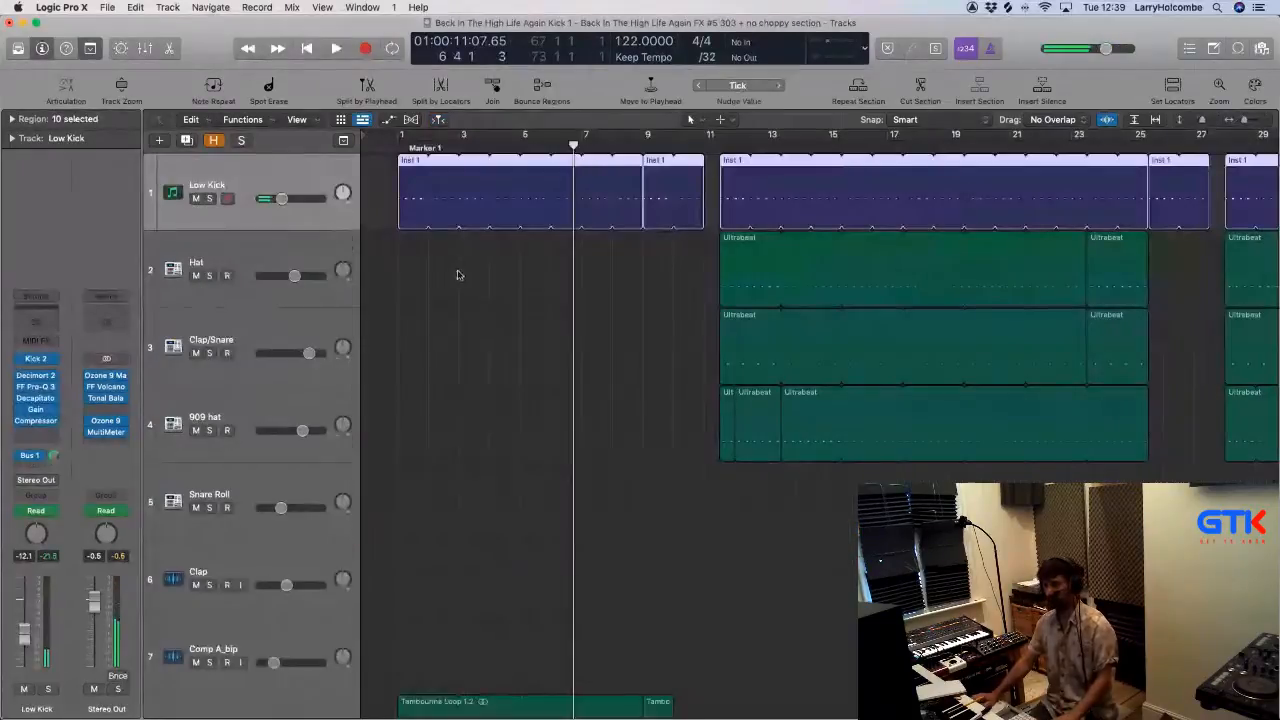
Step: Duplicate the Low Kick track and move its two intro regions from bar 1 onto the copy, together with their automation data
key("super+d")
left_click_drag(407, 284, 510, 213)
left_click_drag(417, 185, 420, 262)
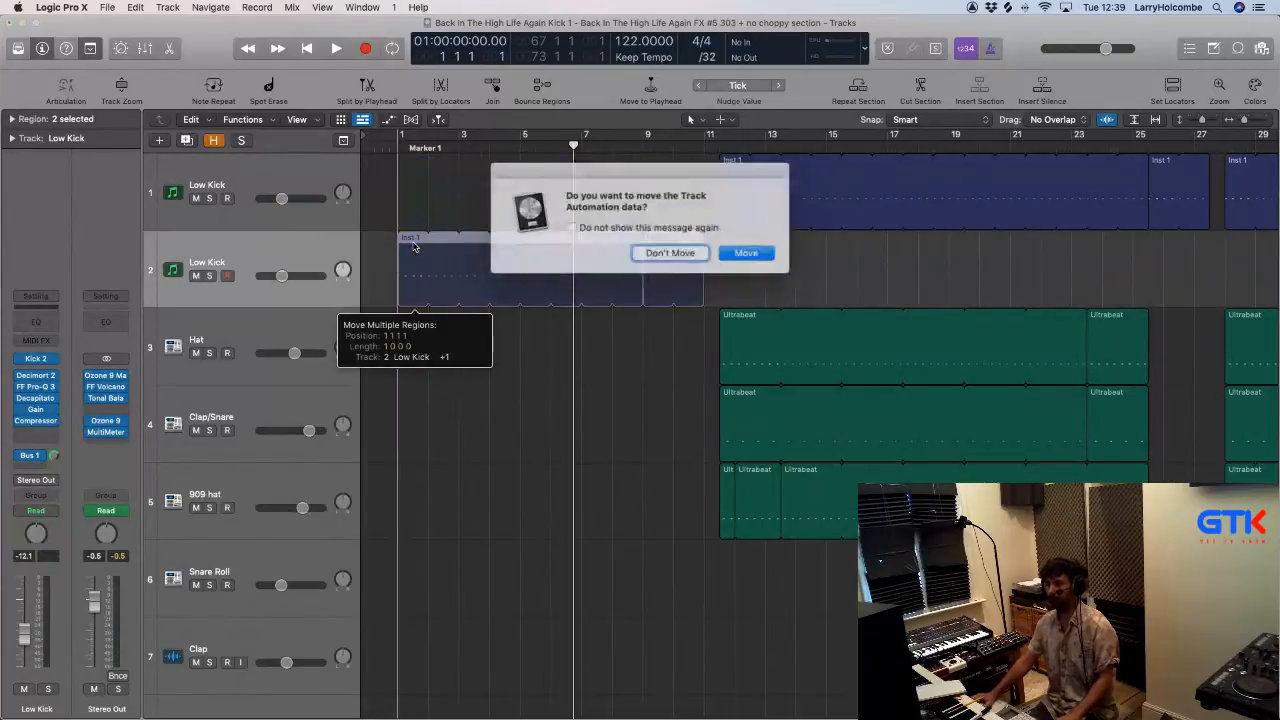
left_click(740, 251)
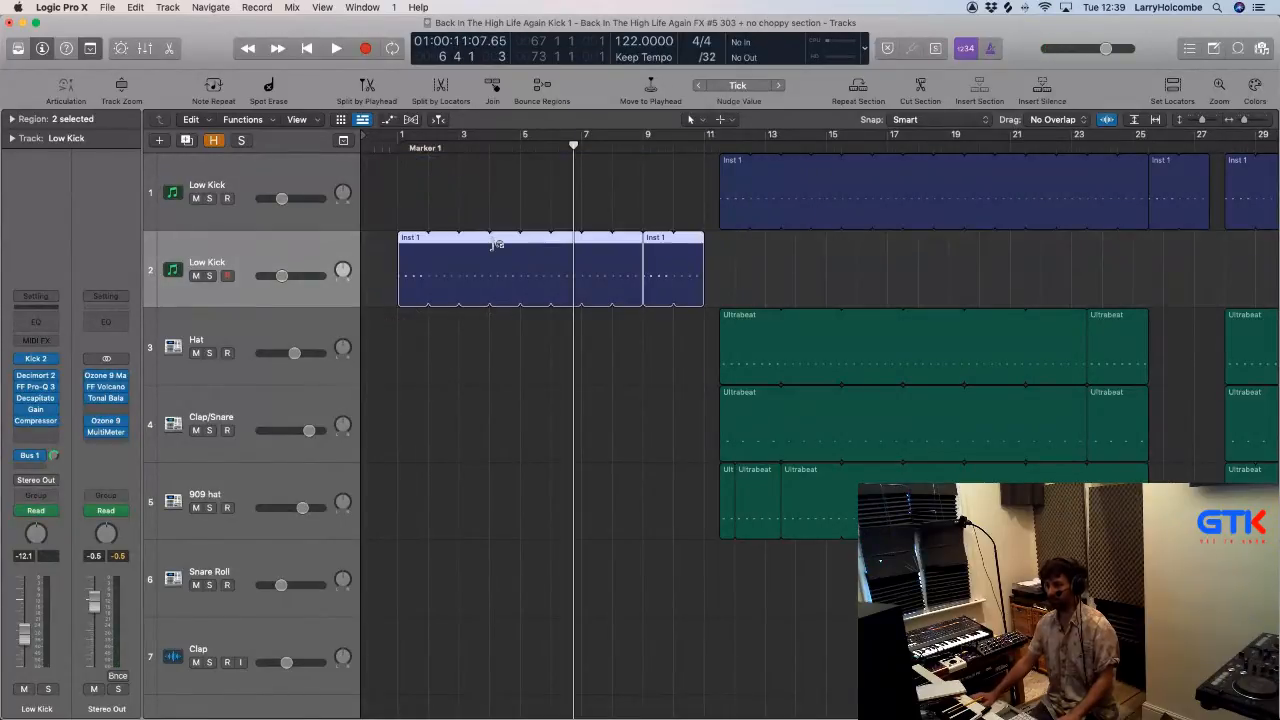
Step: Shorten the duplicated Low Kick's amp envelope in Kick 2 by pulling its zero-level point earlier, to about 0.120 s
left_click(35, 359)
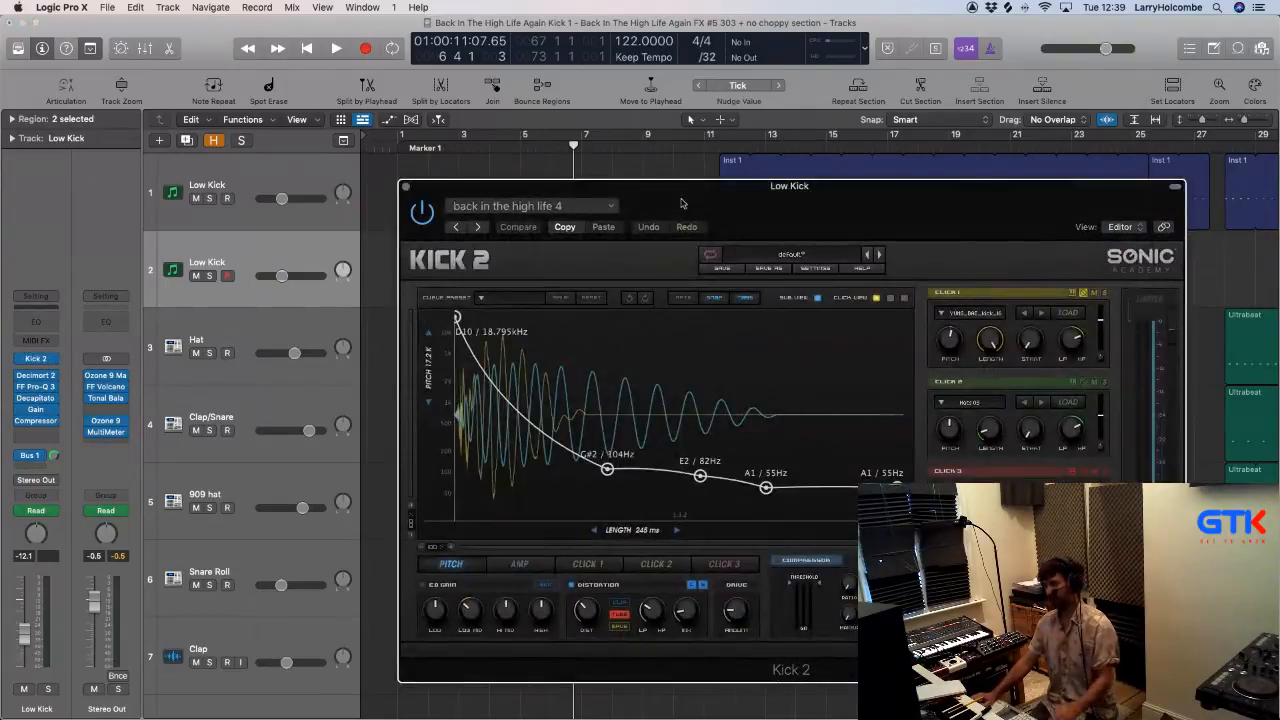
left_click_drag(702, 197, 555, 94)
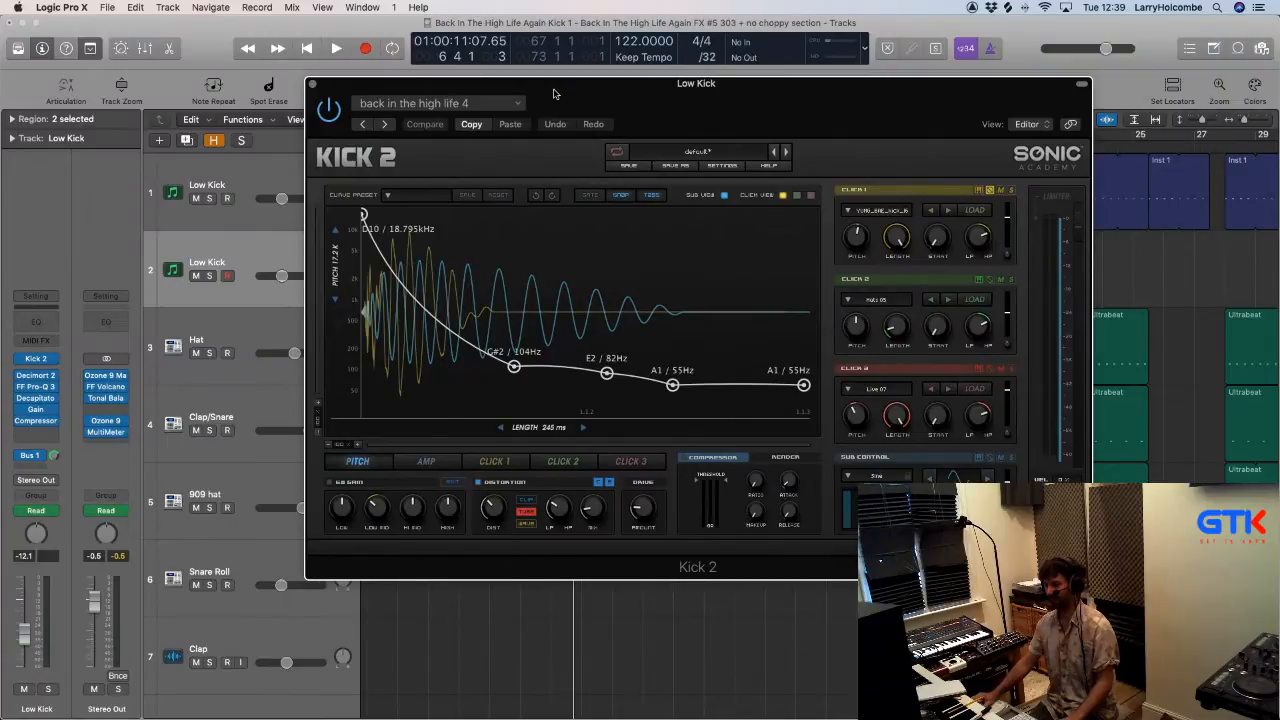
left_click(427, 462)
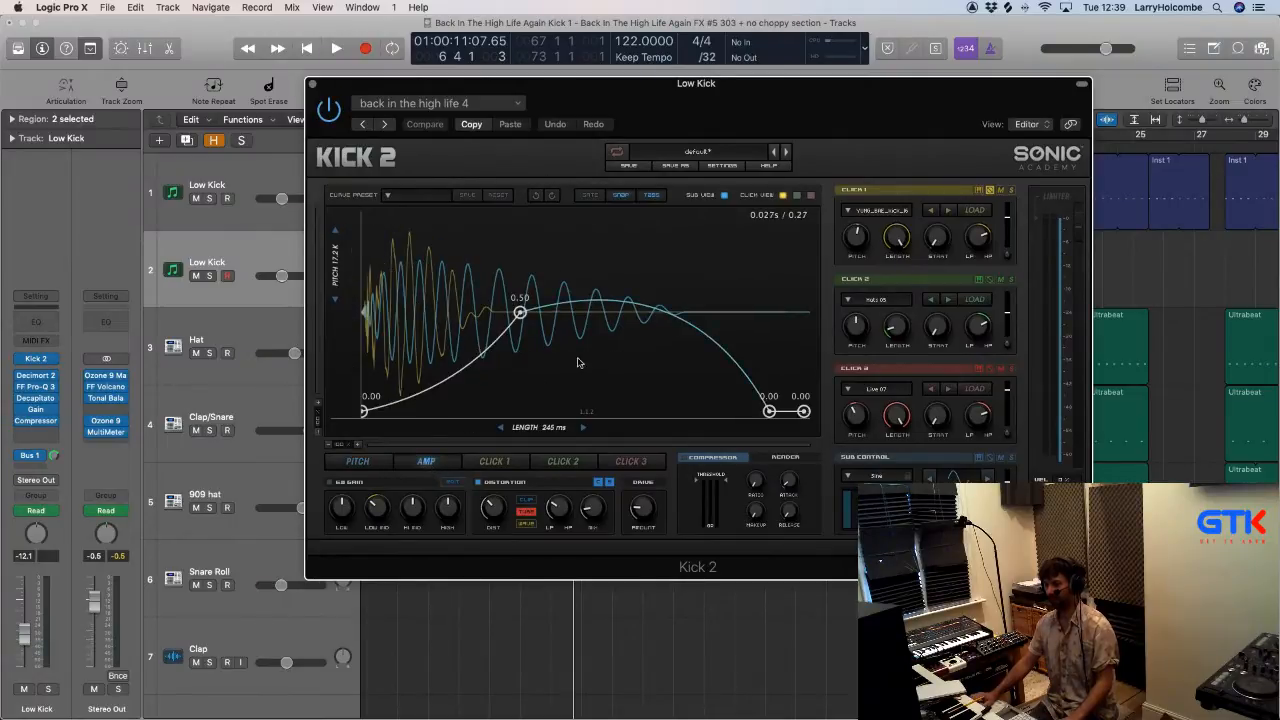
left_click_drag(770, 413, 729, 416)
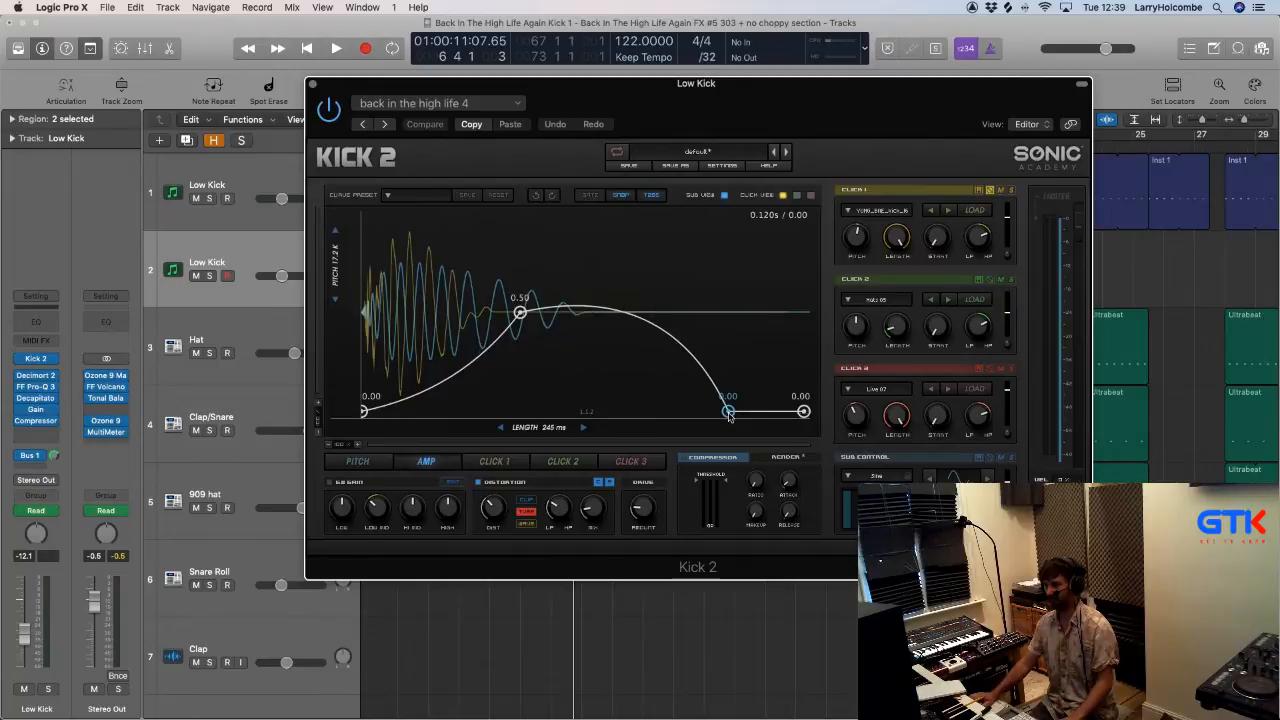
Step: Play the intro kick from bar 1 and tighten its Kick 2 amp envelope further with an earlier zero-level point
left_click_drag(449, 93, 611, 110)
left_click(390, 151)
key("space")
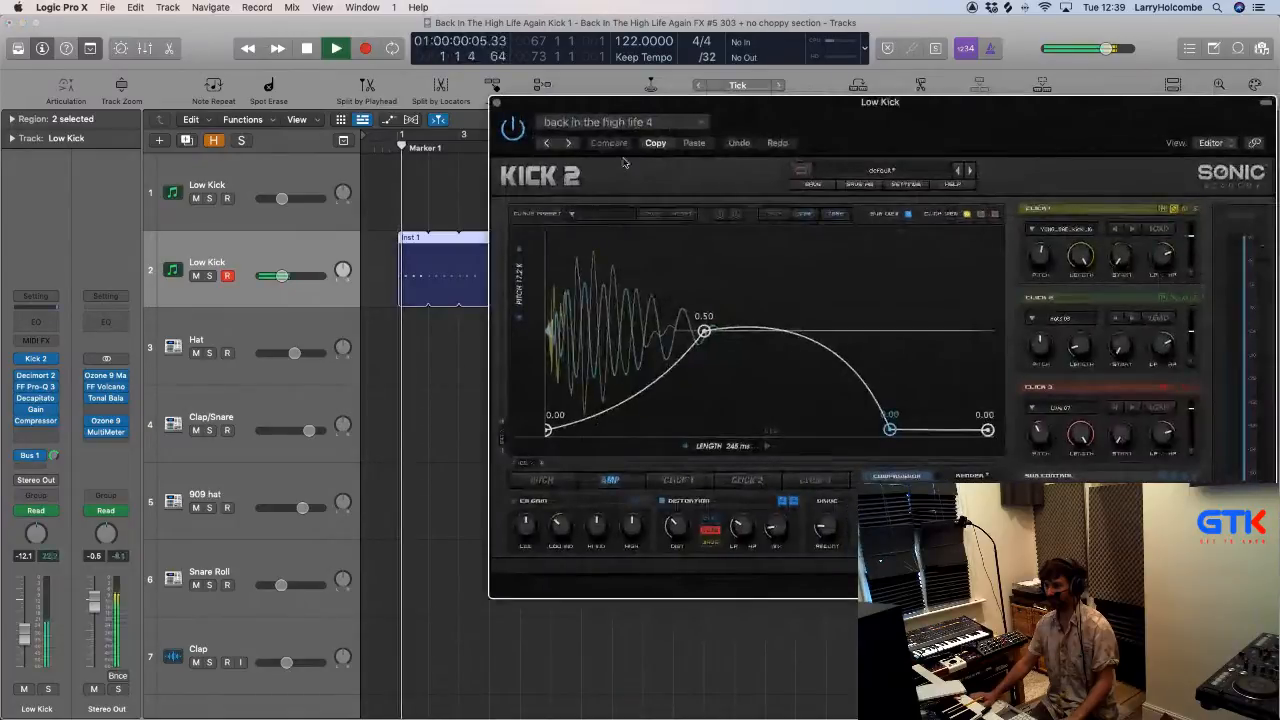
left_click_drag(890, 430, 858, 433)
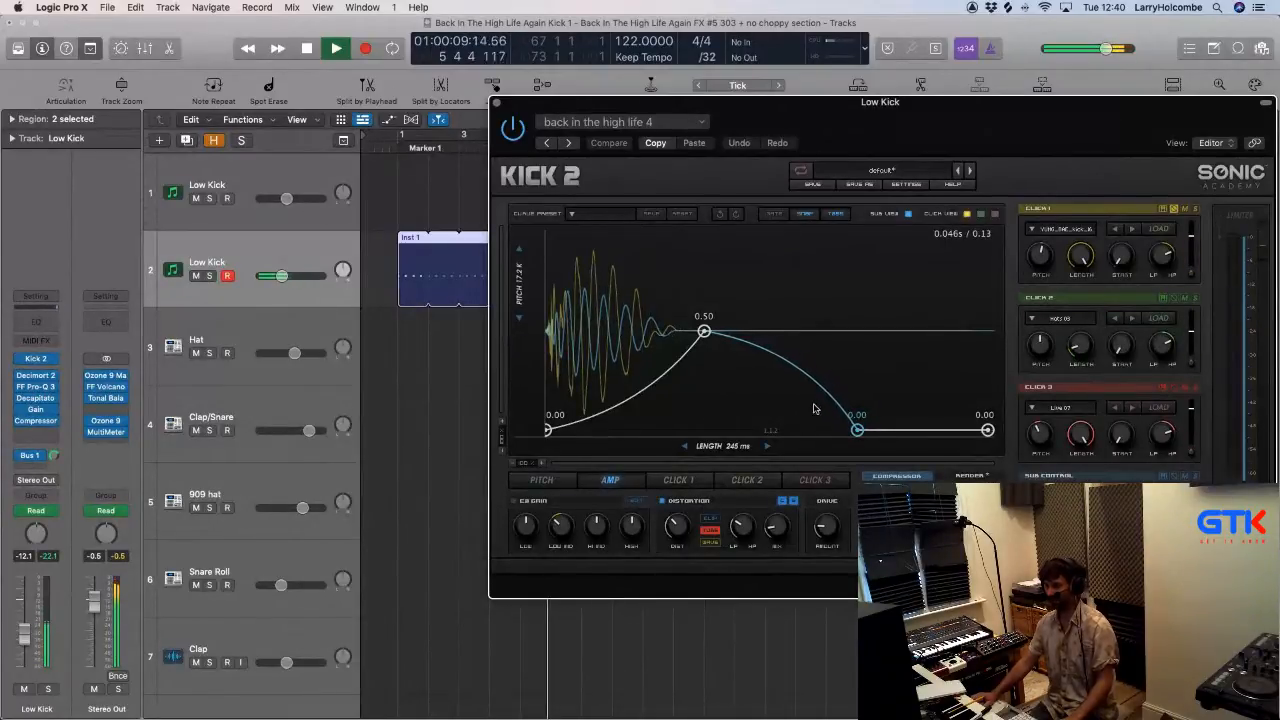
Step: Nudge the zero-level point of the duplicated Low Kick's amp envelope slightly earlier in Kick 2, stop playback and close the plug-in
left_click_drag(858, 431, 855, 431)
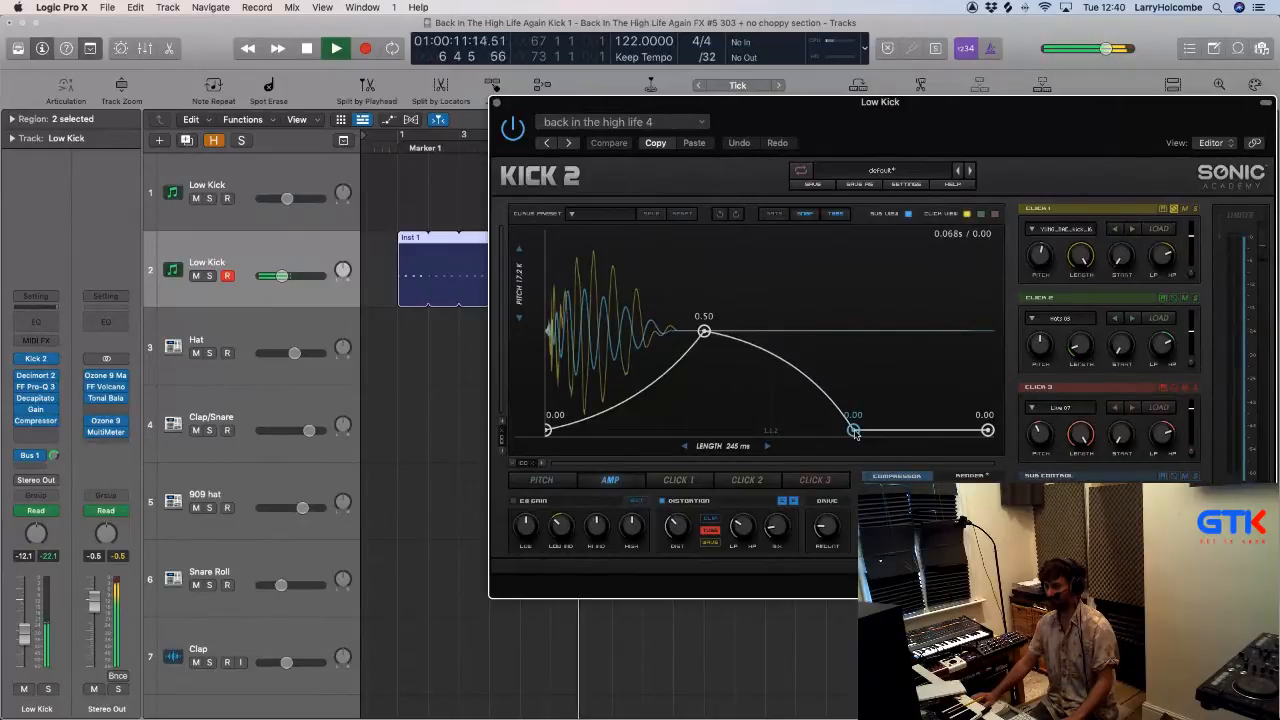
key("space")
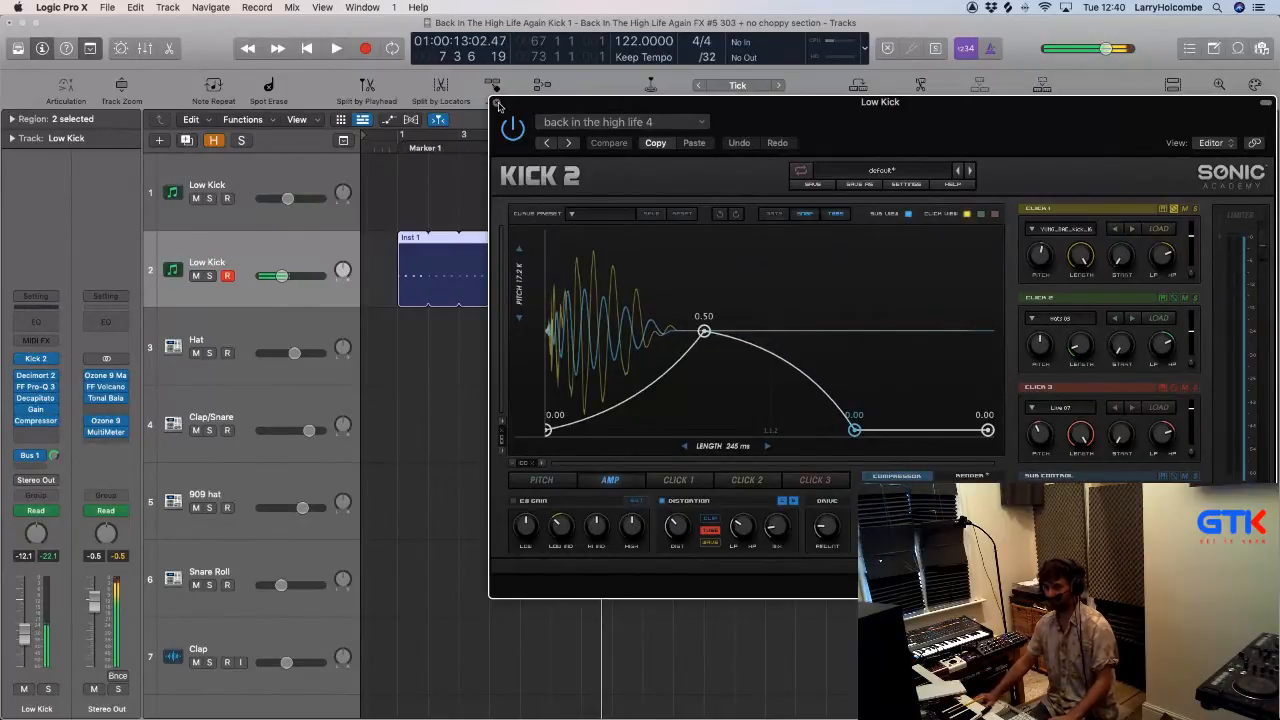
left_click(497, 103)
left_click(488, 164)
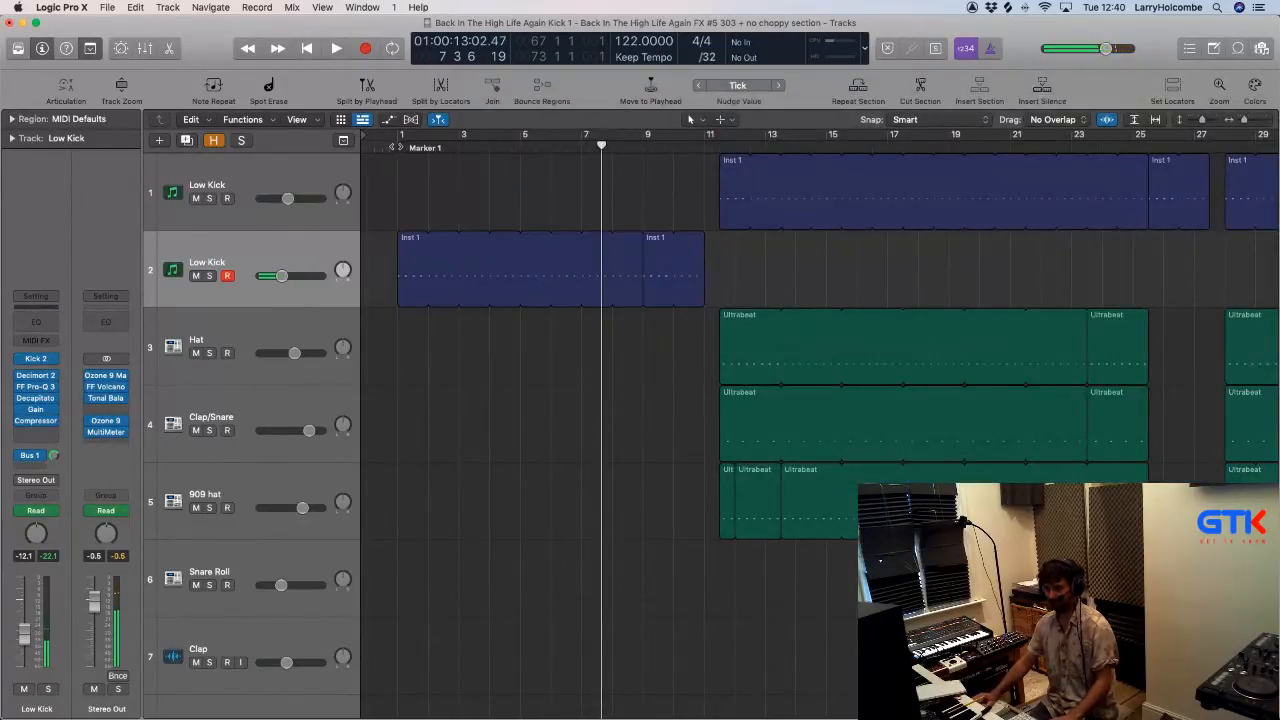
Step: While playing from the start, automate Stereo Out's Filter 1 Freq to rise from 4.812 Hz at the start to 382.29 Hz at bar 9
key("Return")
key("space")
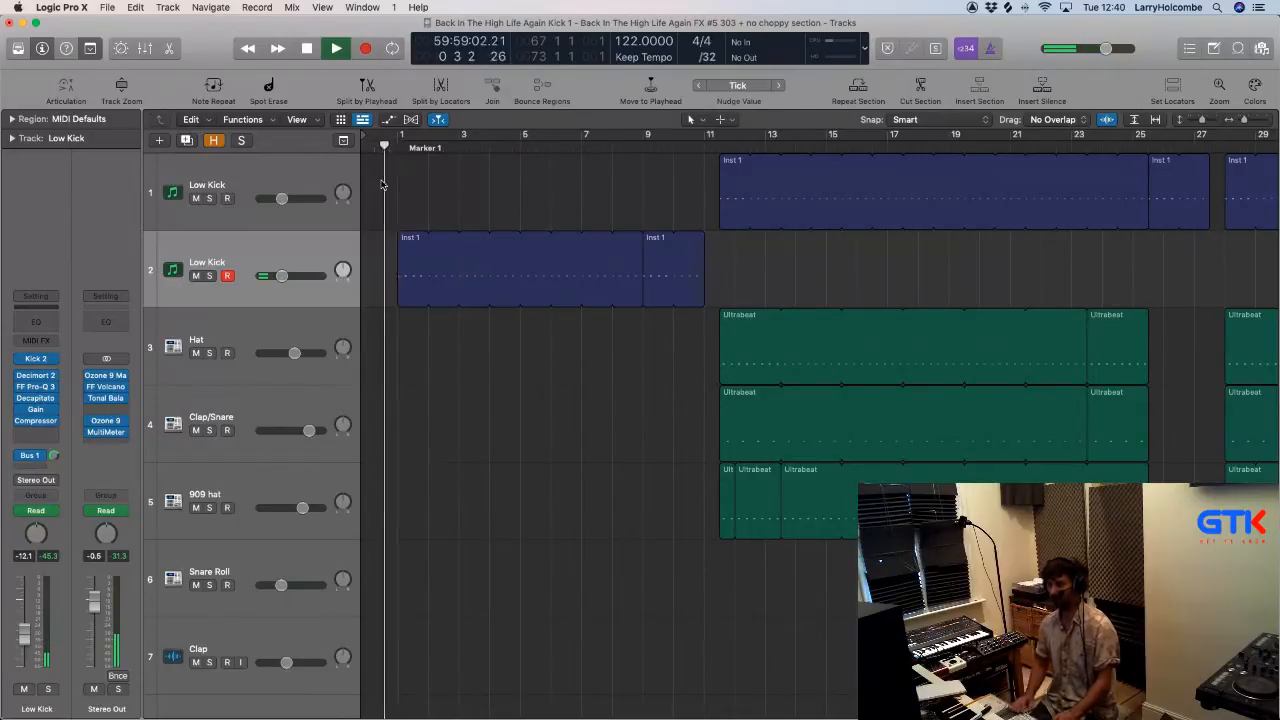
scroll(381, 182, "down", 15)
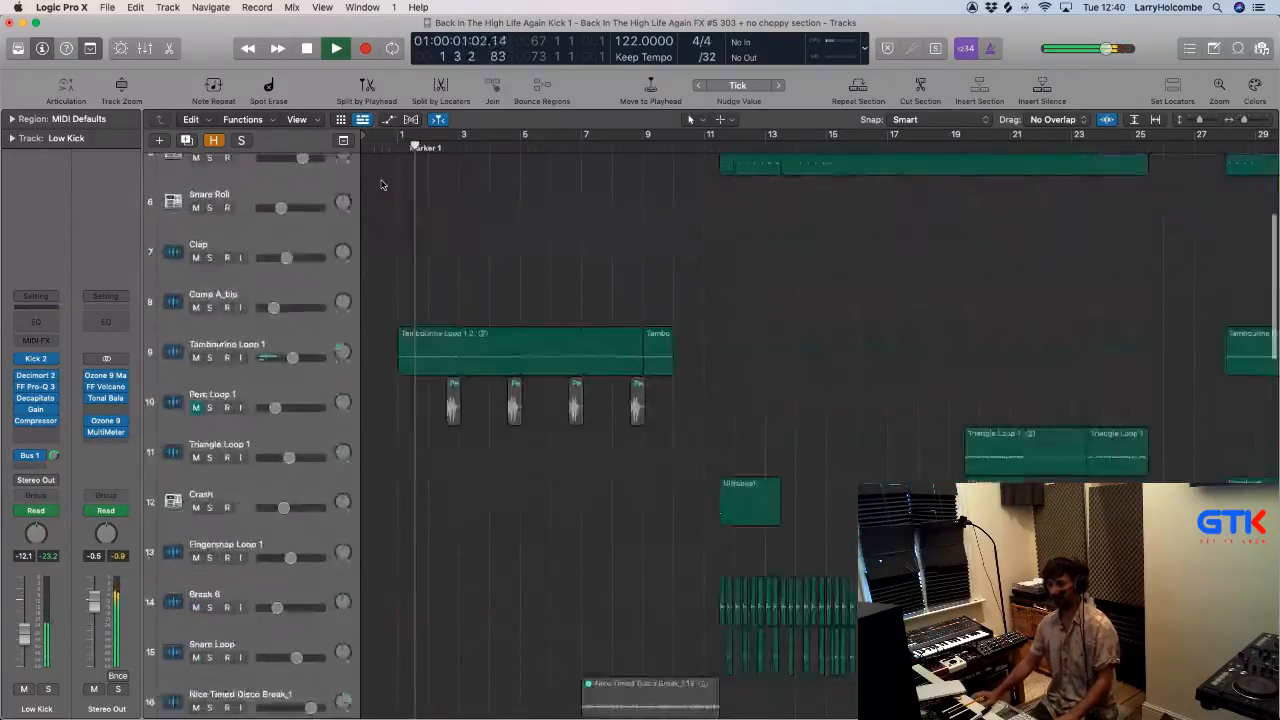
left_click(275, 615)
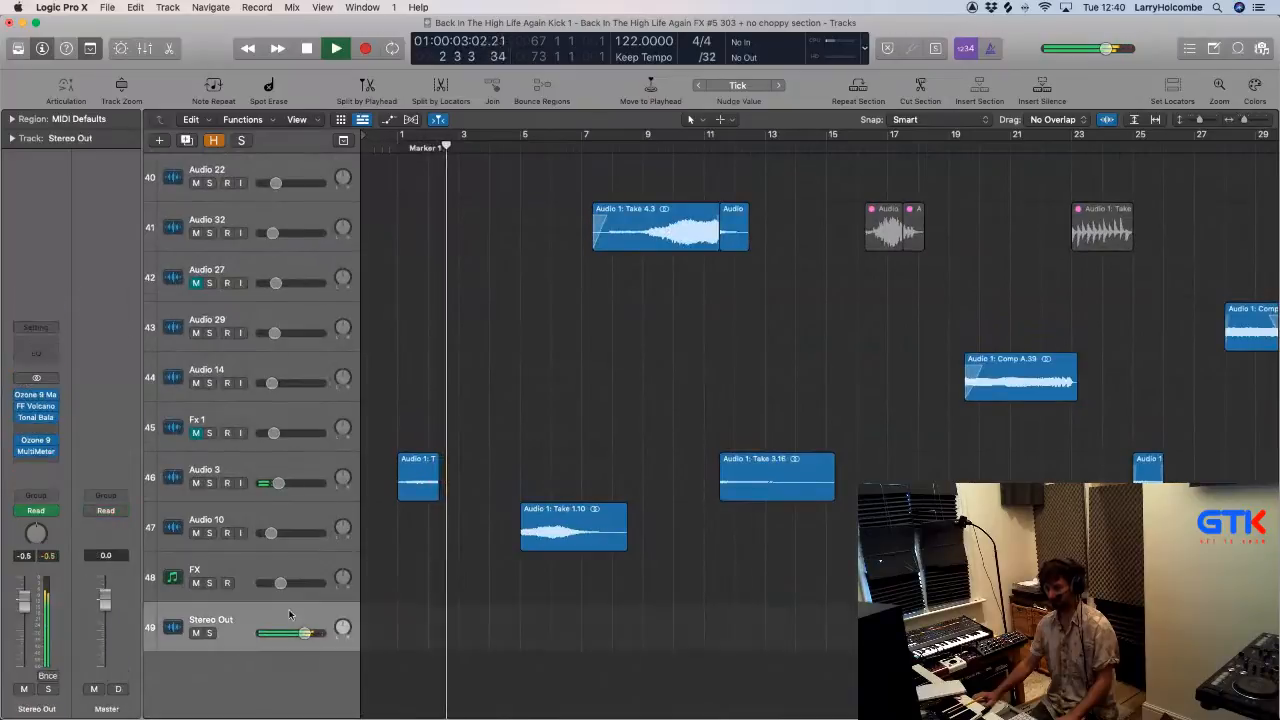
key("a")
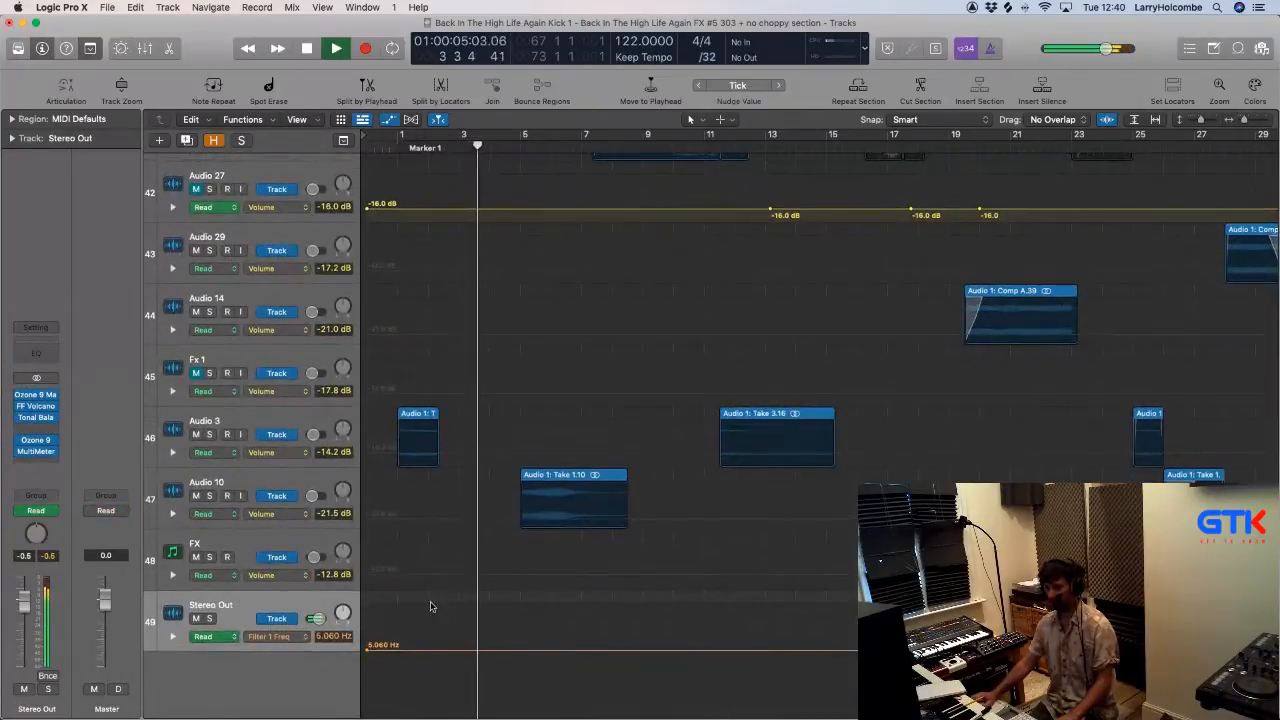
left_click_drag(366, 598, 557, 609)
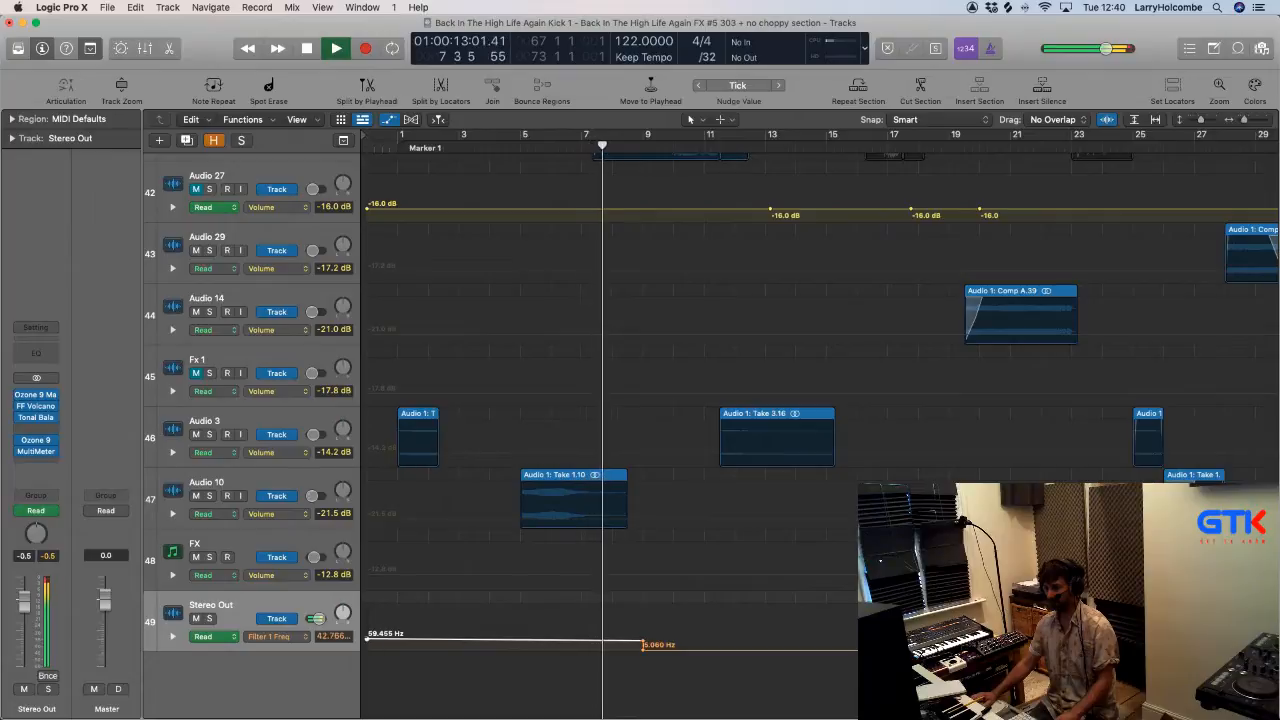
left_click_drag(368, 642, 368, 651)
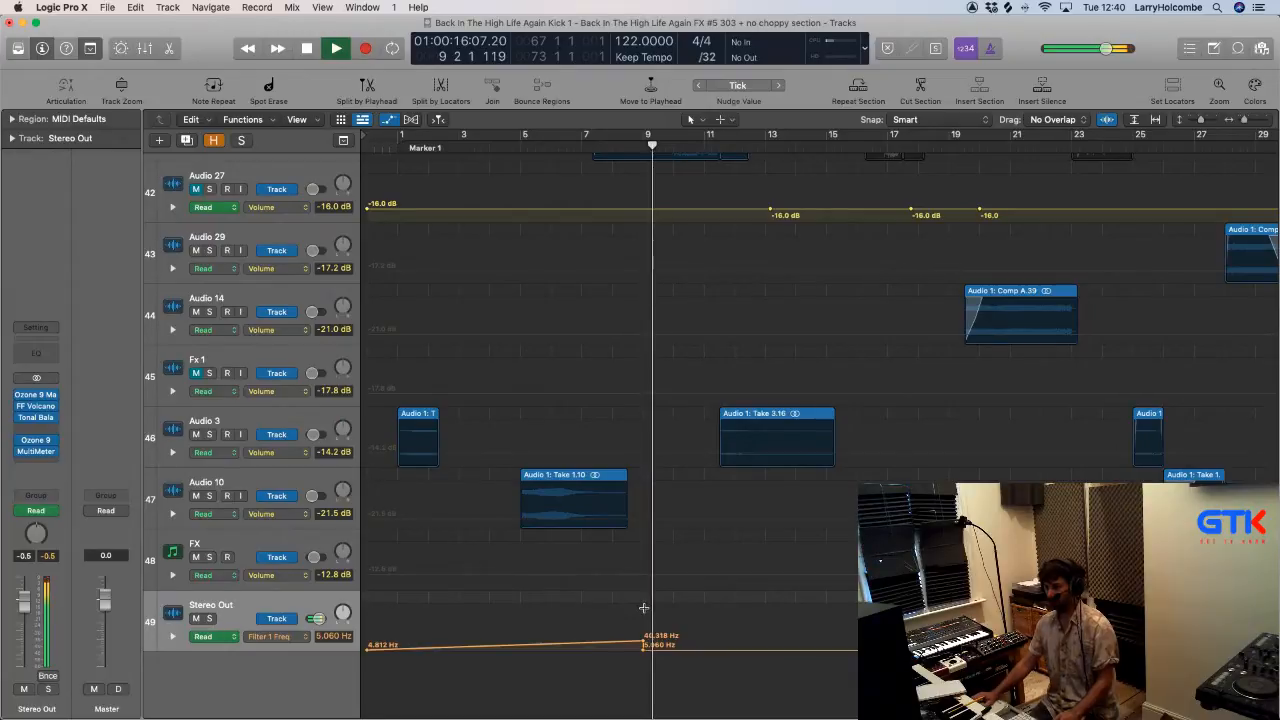
left_click_drag(643, 639, 643, 631)
Step: Switch Stereo Out to the FF Volcano Mix automation and raise it to 100% from the start to bar 9
left_click(290, 636)
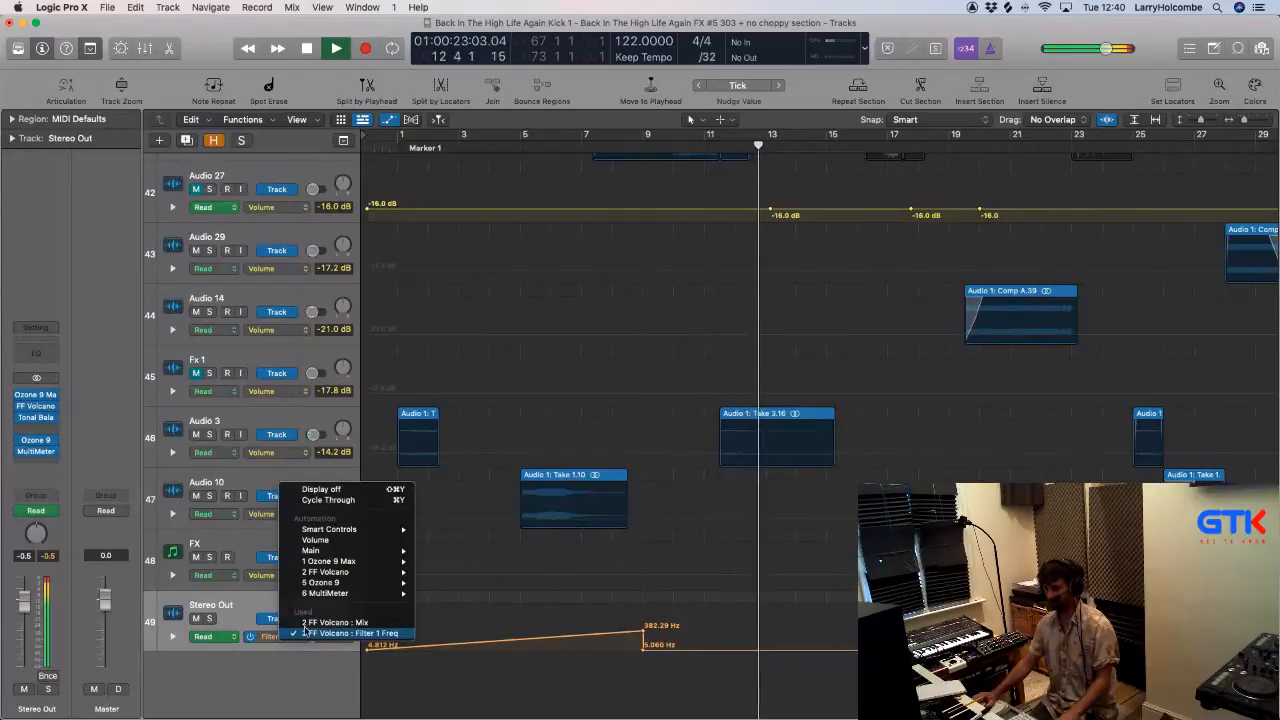
left_click(315, 622)
left_click_drag(370, 641, 643, 641)
left_click_drag(561, 611, 554, 524)
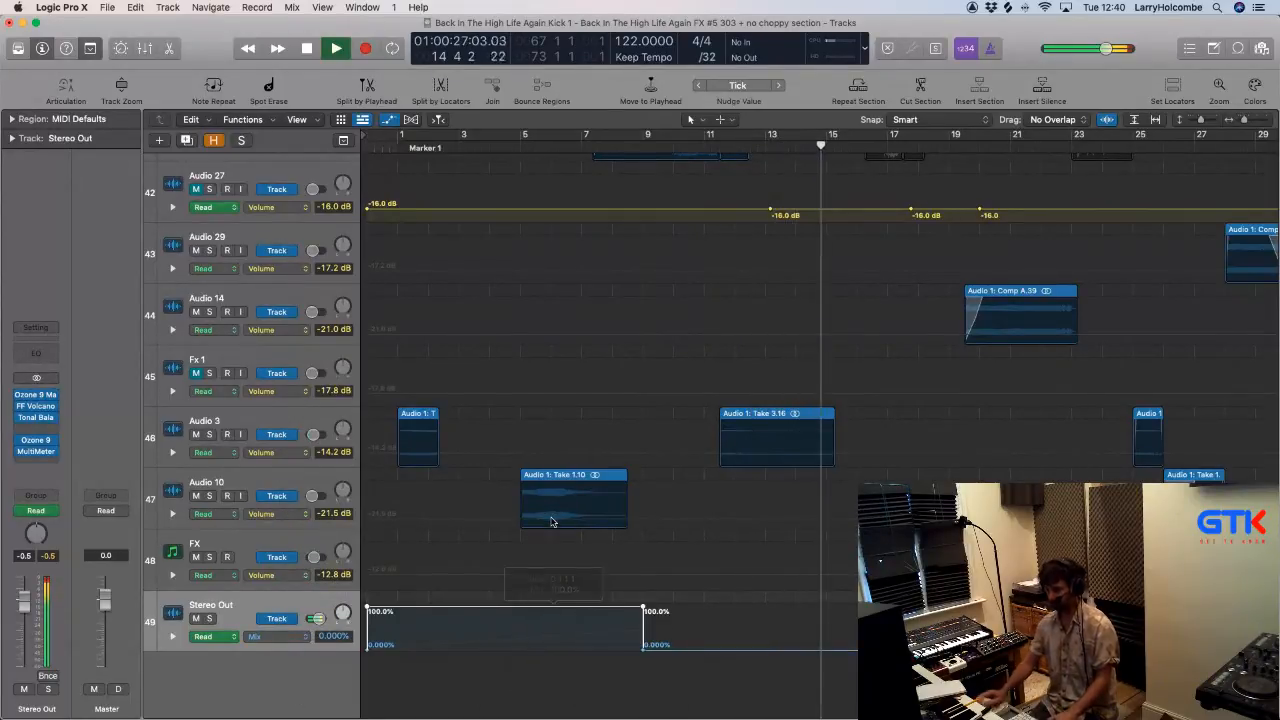
Step: Play the intro from the start and examine all tracks in it, including Tambourine Loop 1
key("Return")
key("space")
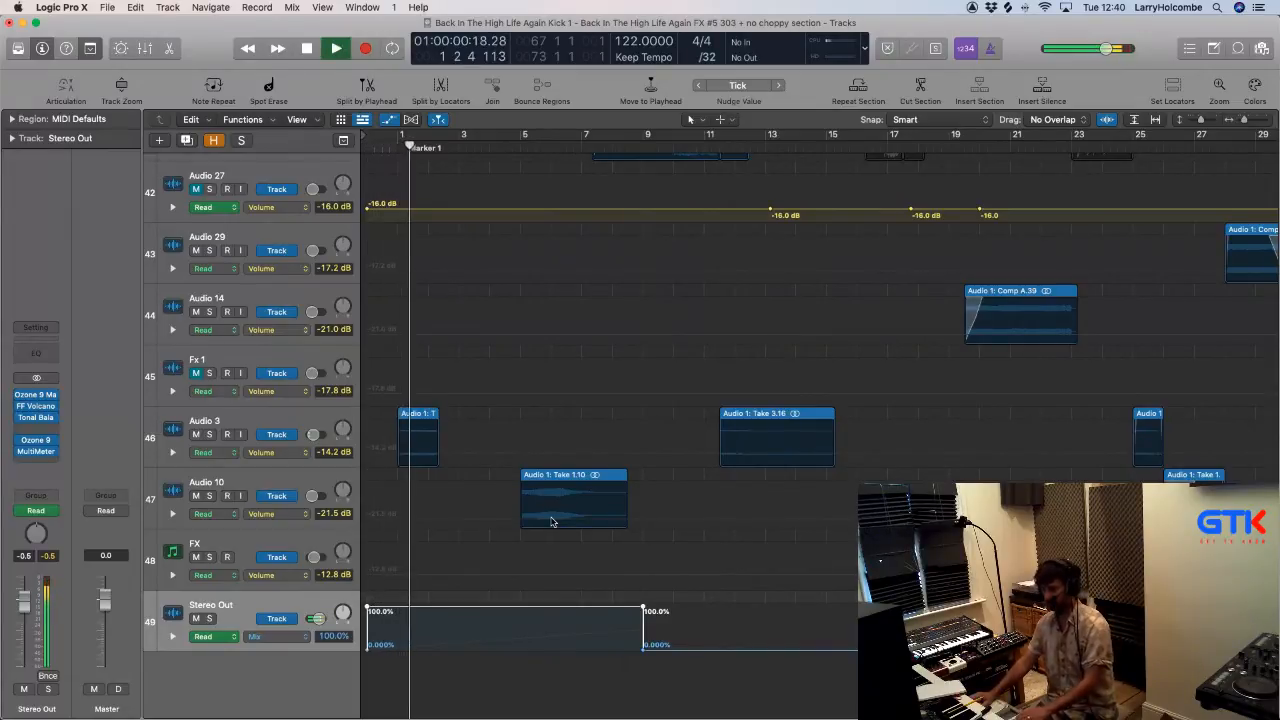
key("super+Up")
key("super+Up")
key("super+Up")
key("super+Up")
key("super+Up")
key("super+Up")
key("super+Up")
key("super+Up")
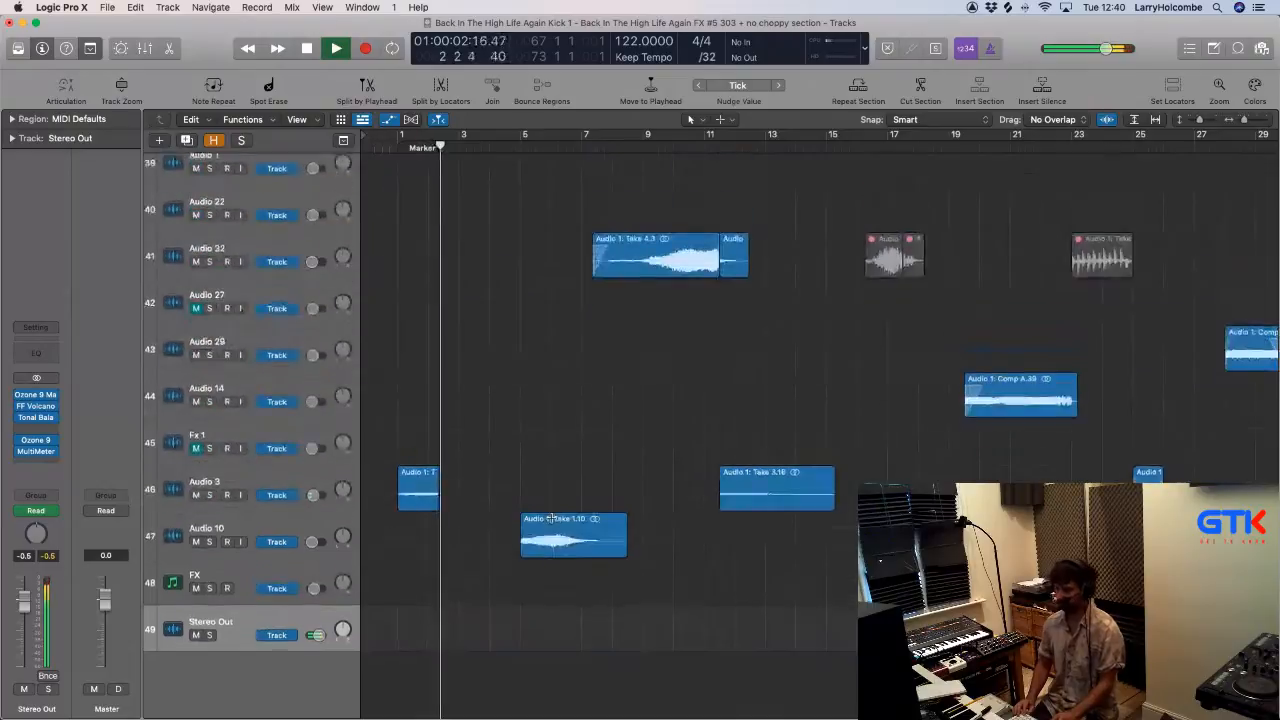
key("super+Up")
key("super+Up")
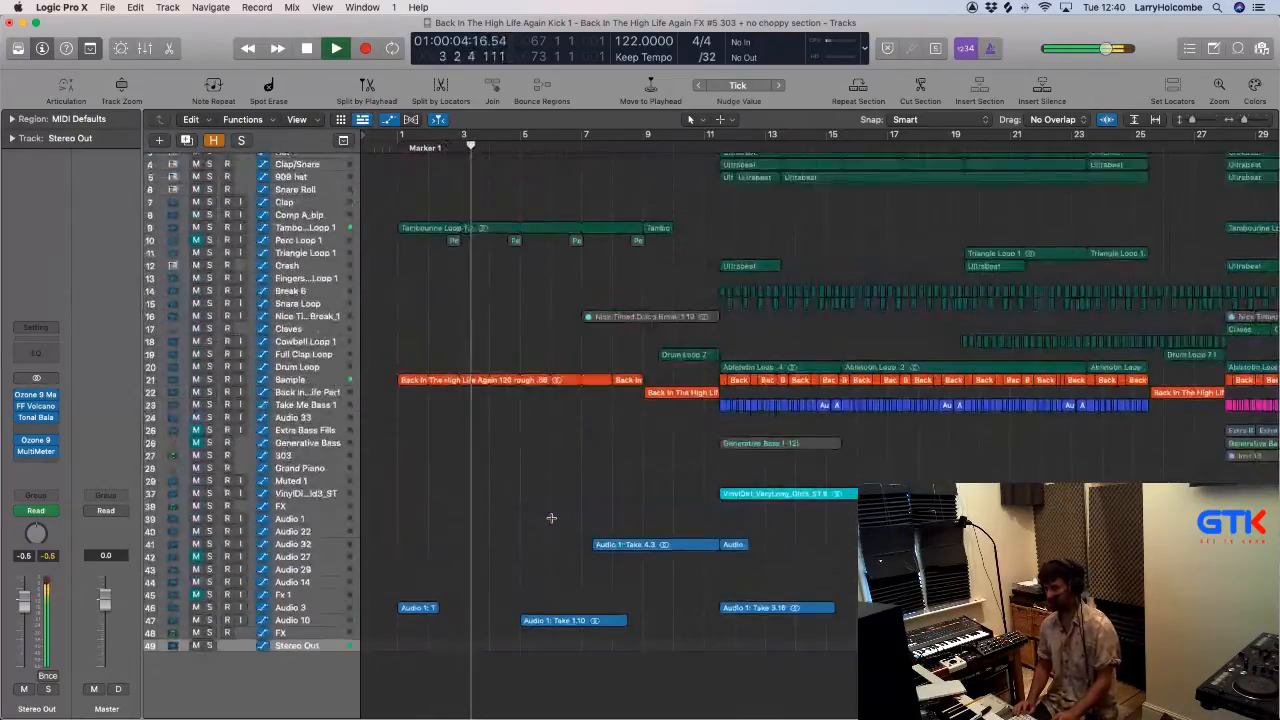
scroll(553, 522, "up", 1)
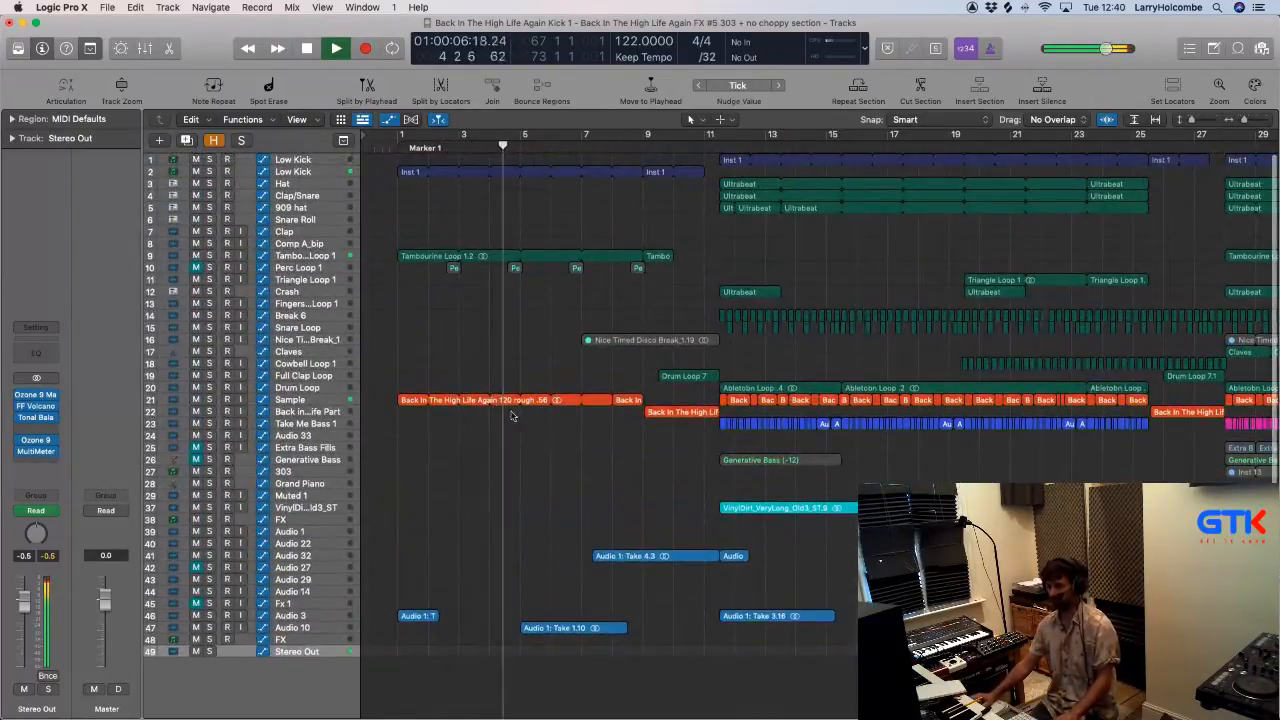
left_click(299, 256)
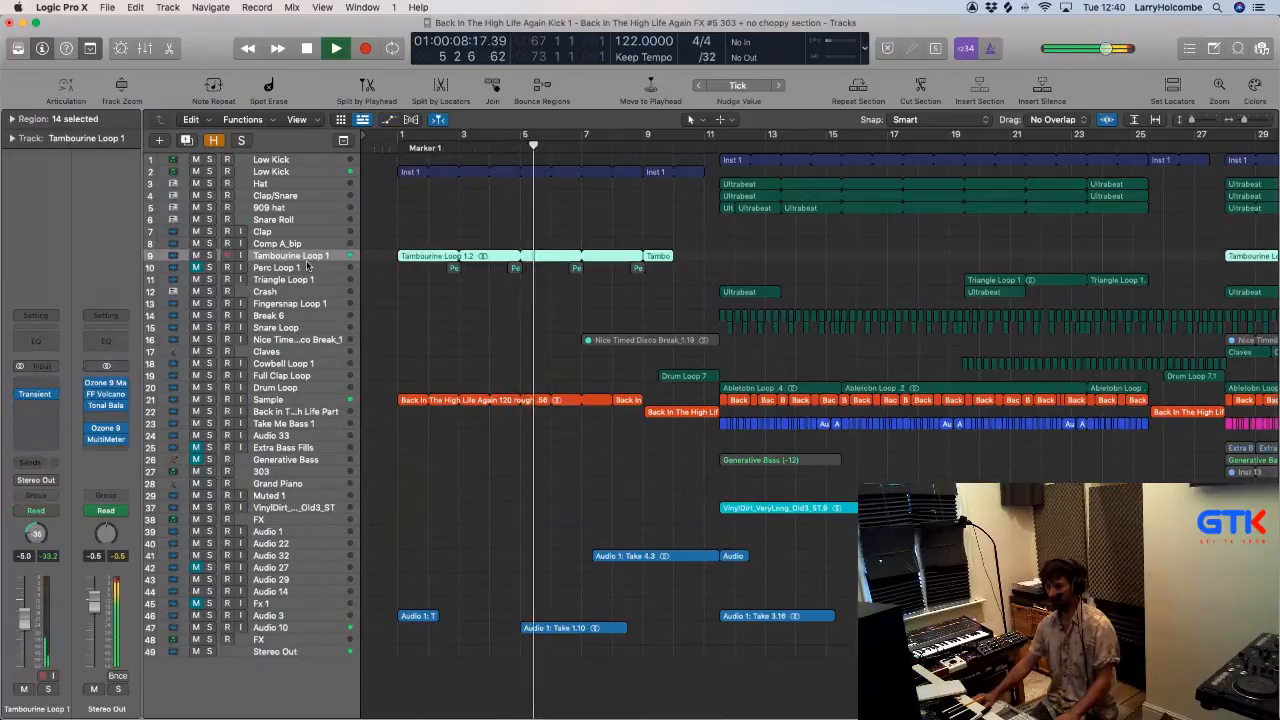
key("super+Down")
key("super+Down")
key("super+Up")
key("super+Up")
key("super+Up")
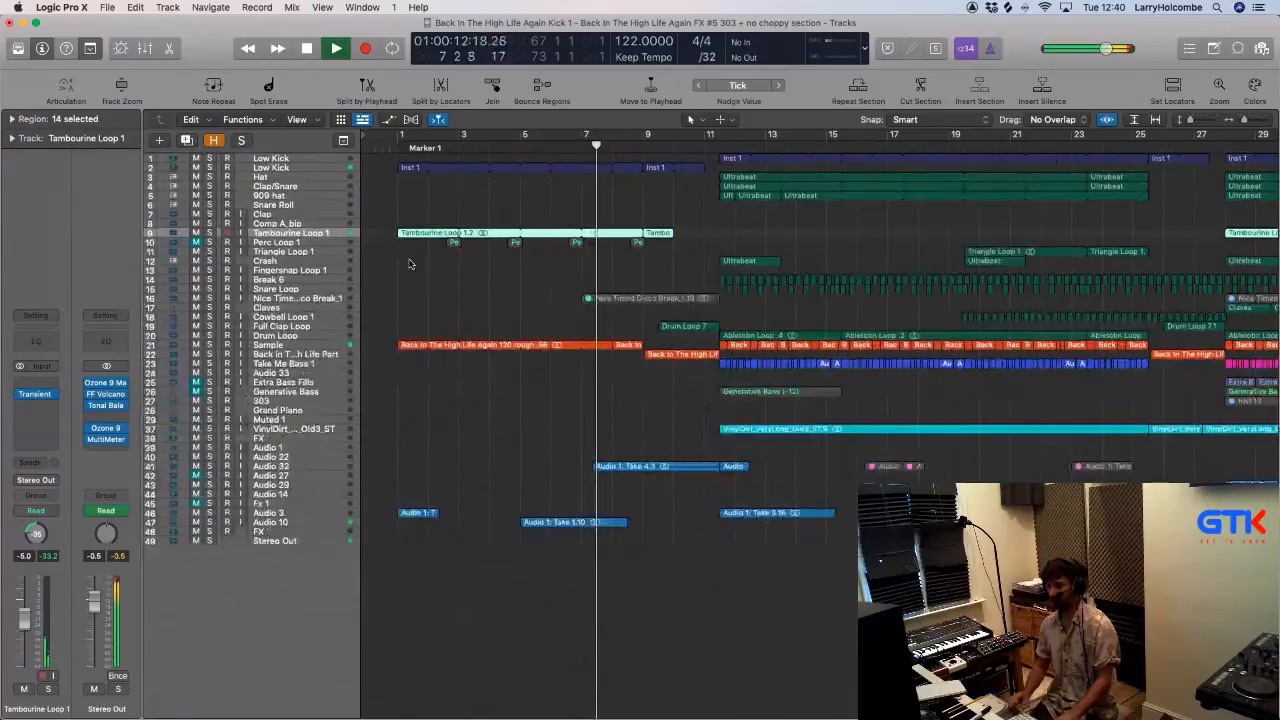
Step: Extend the 100% section of Stereo Out's FF Volcano Mix automation from bar 9 to bar 11
left_click(447, 197)
key("super+Down")
key("super+Down")
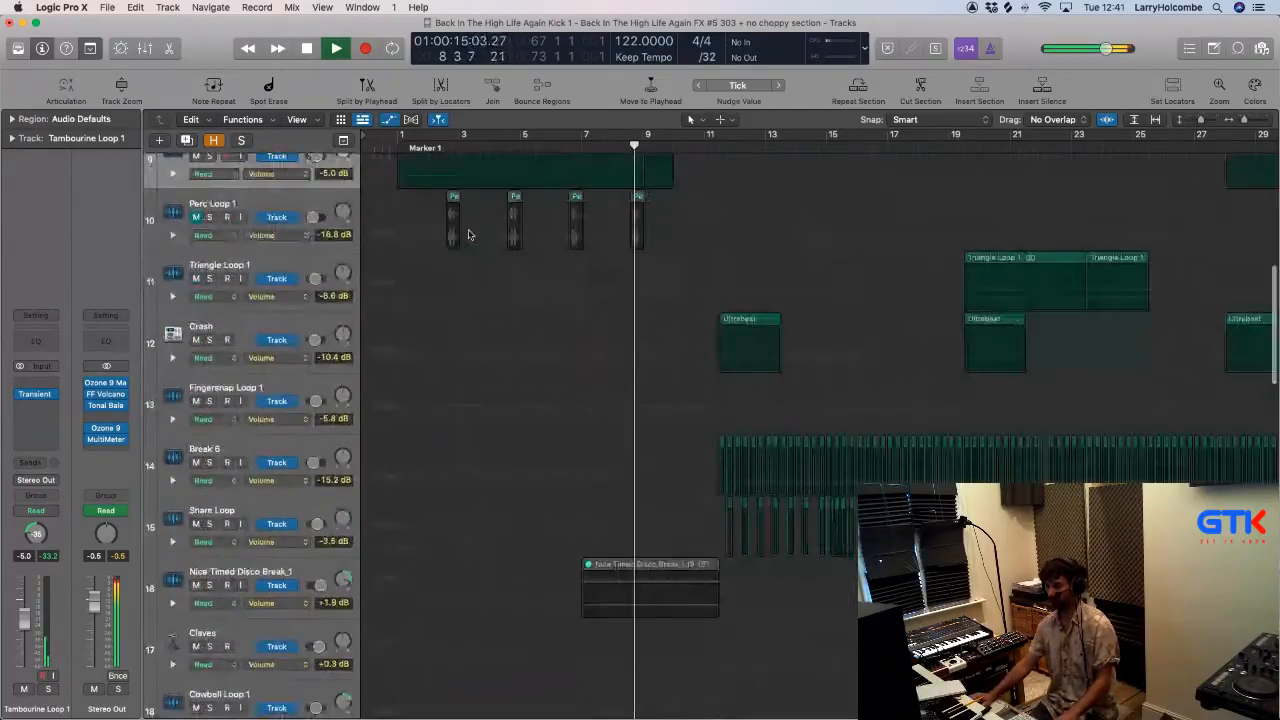
scroll(468, 235, "down", 15)
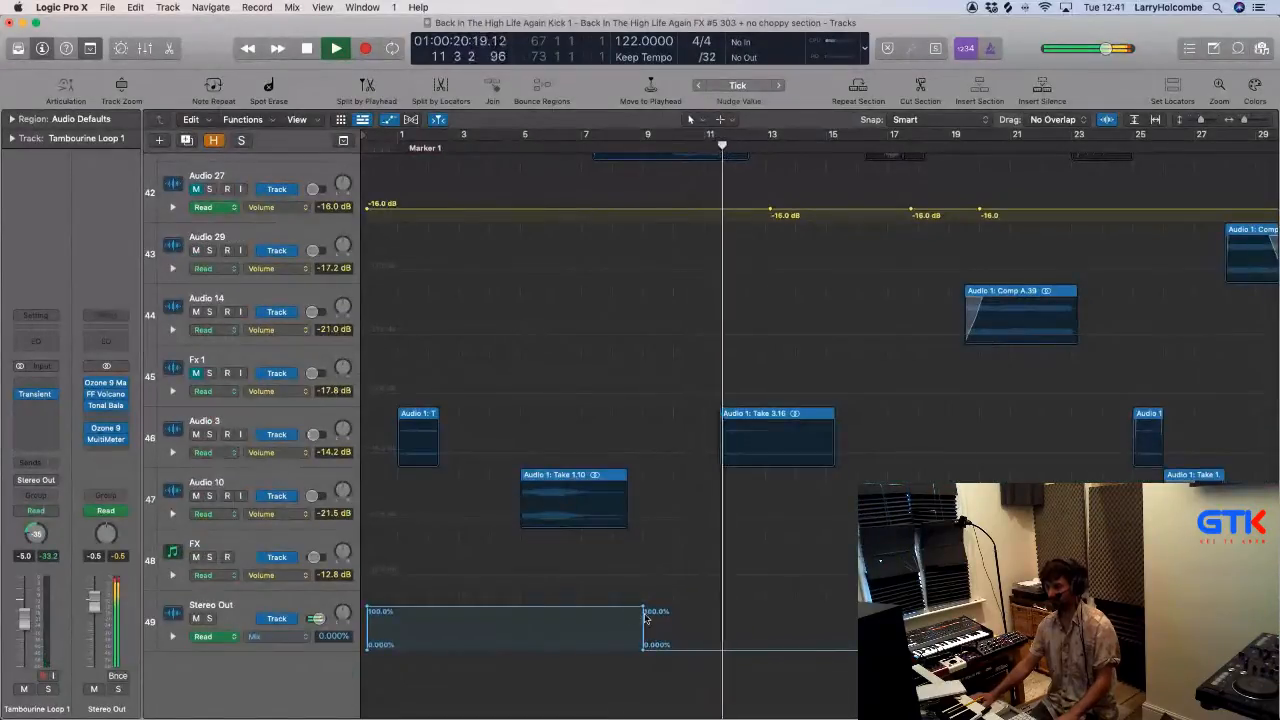
left_click_drag(628, 608, 706, 611)
left_click_drag(663, 615, 662, 562)
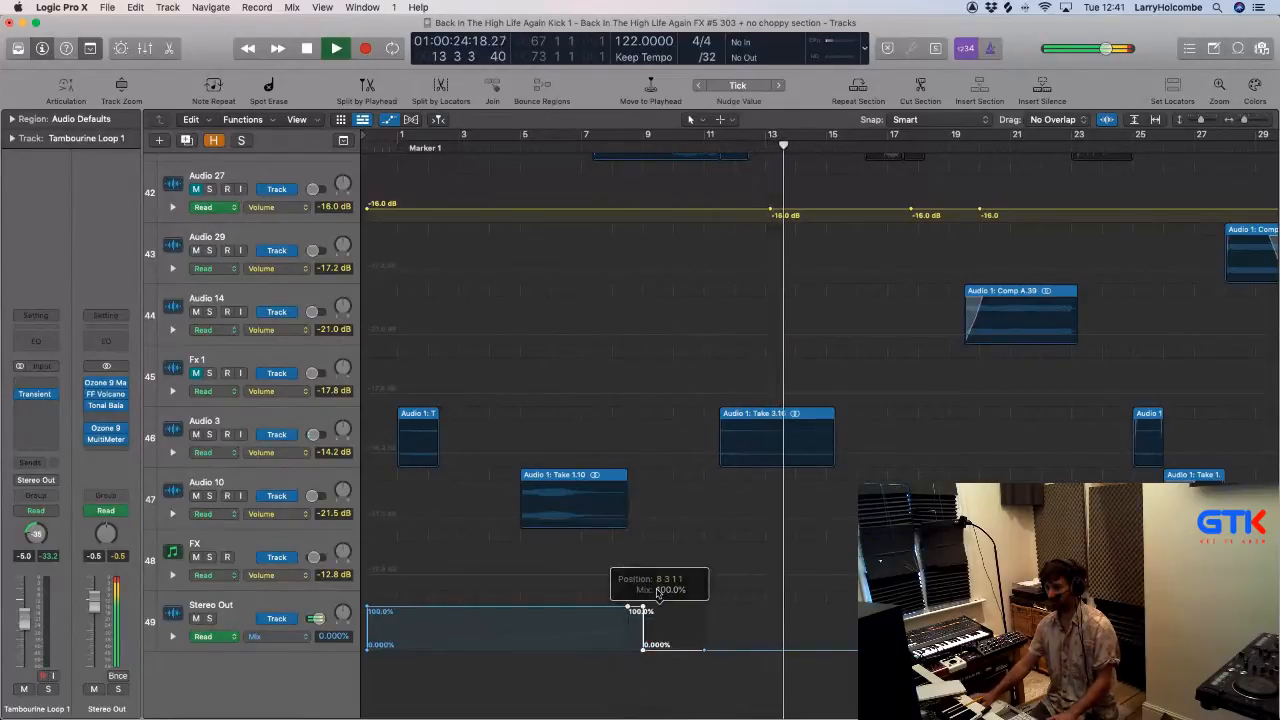
left_click_drag(657, 645, 657, 590)
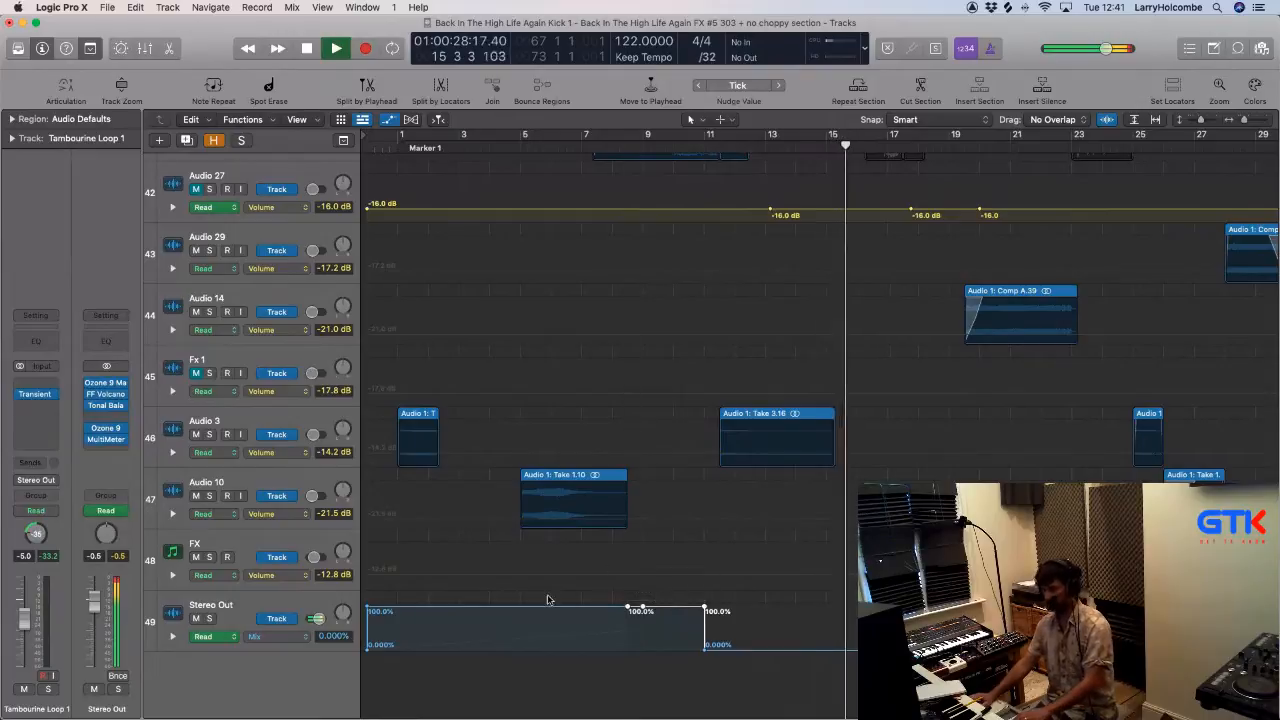
Step: Show Stereo Out's Filter 1 Freq automation and move the 5.060 Hz point after the peak to bar 11
left_click(262, 636)
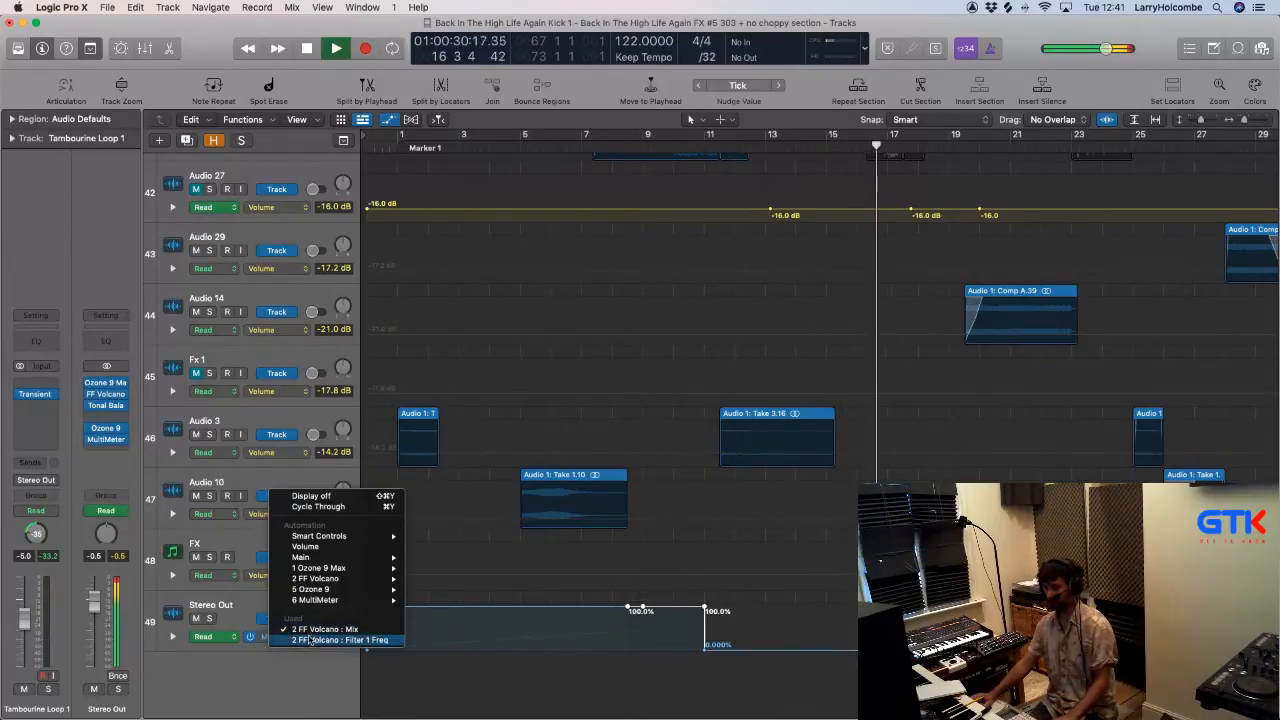
left_click(398, 641)
left_click_drag(646, 650, 705, 648)
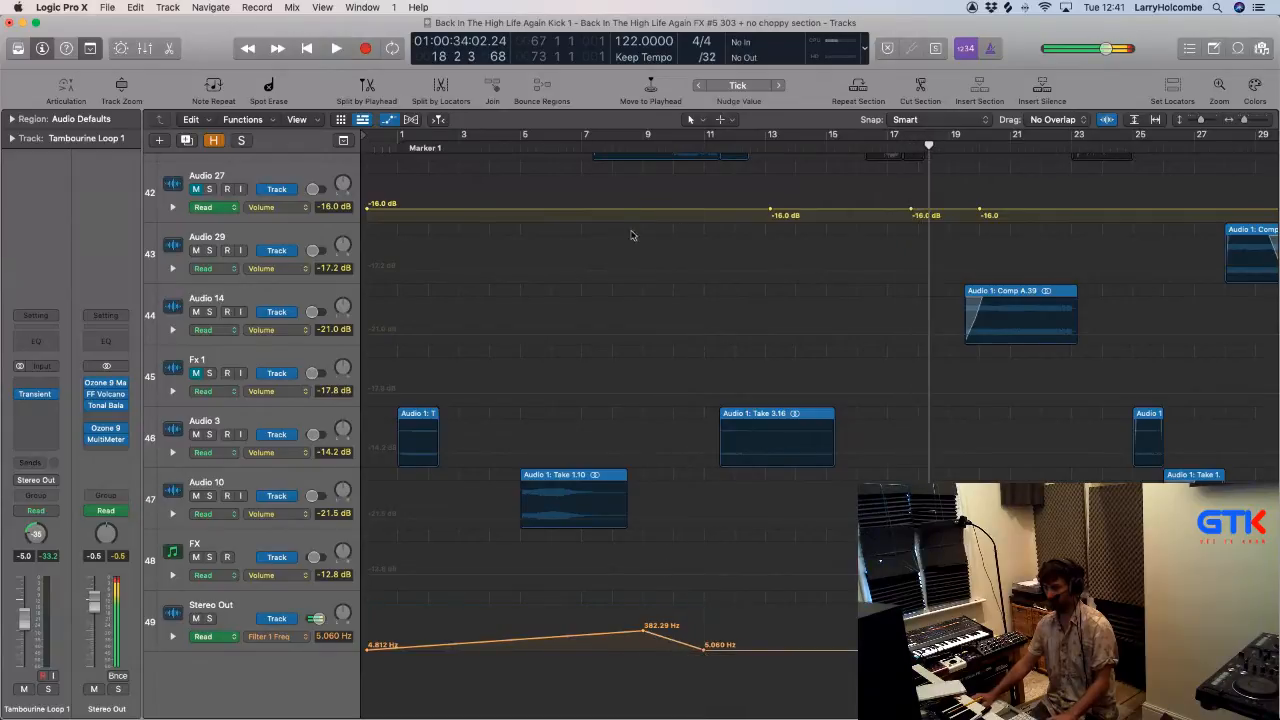
Step: Play from bar 7 and shift the filter sweep's peak and 5.060 Hz end point later, with the end at about bar 11.5
scroll(590, 145, "up", 2)
scroll(590, 145, "down", 2)
left_click(588, 145)
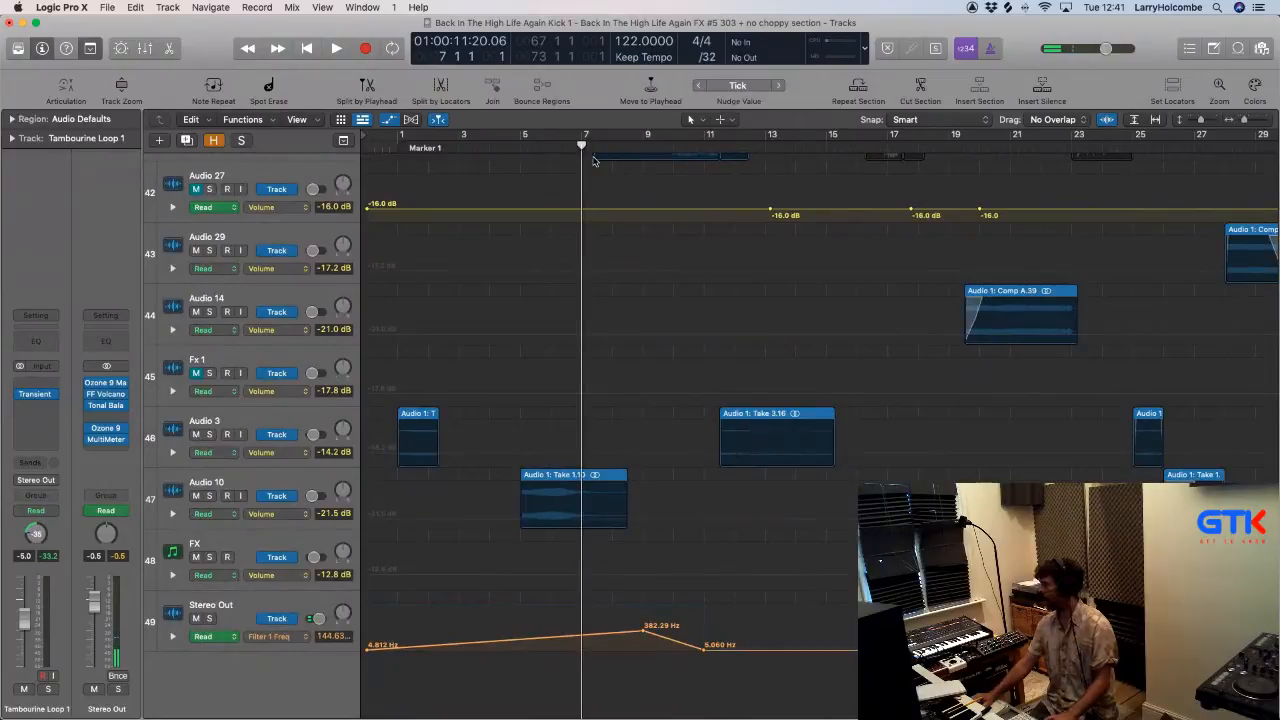
key("space")
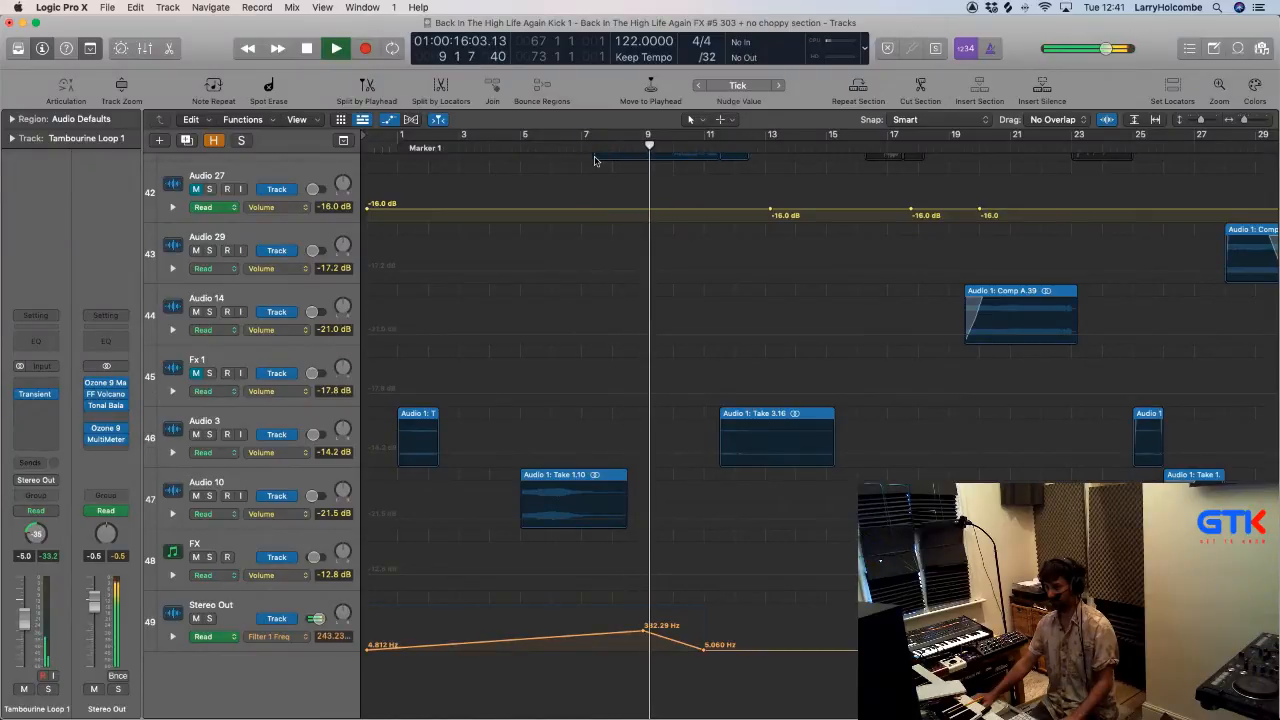
left_click_drag(703, 646, 722, 647)
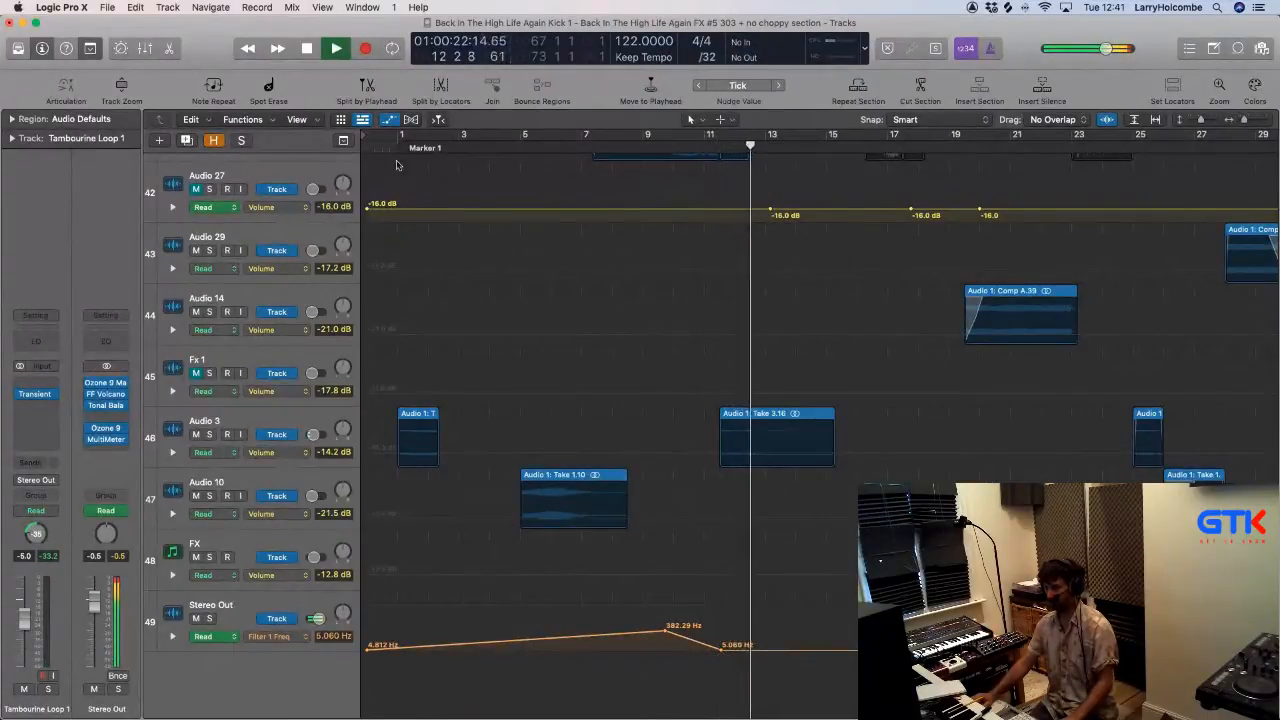
Step: Replay the intro from the start, lower the Filter 1 Freq peak to 101.84 Hz and stop playback
key("Return")
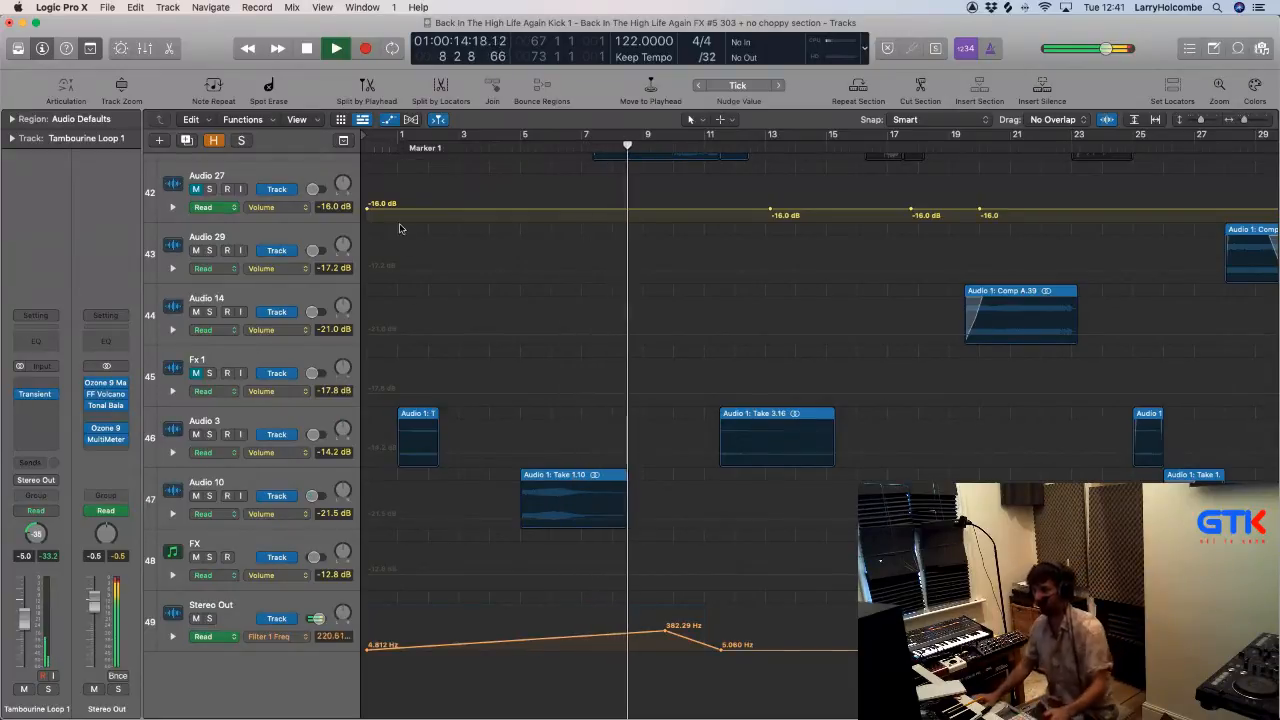
left_click(527, 644)
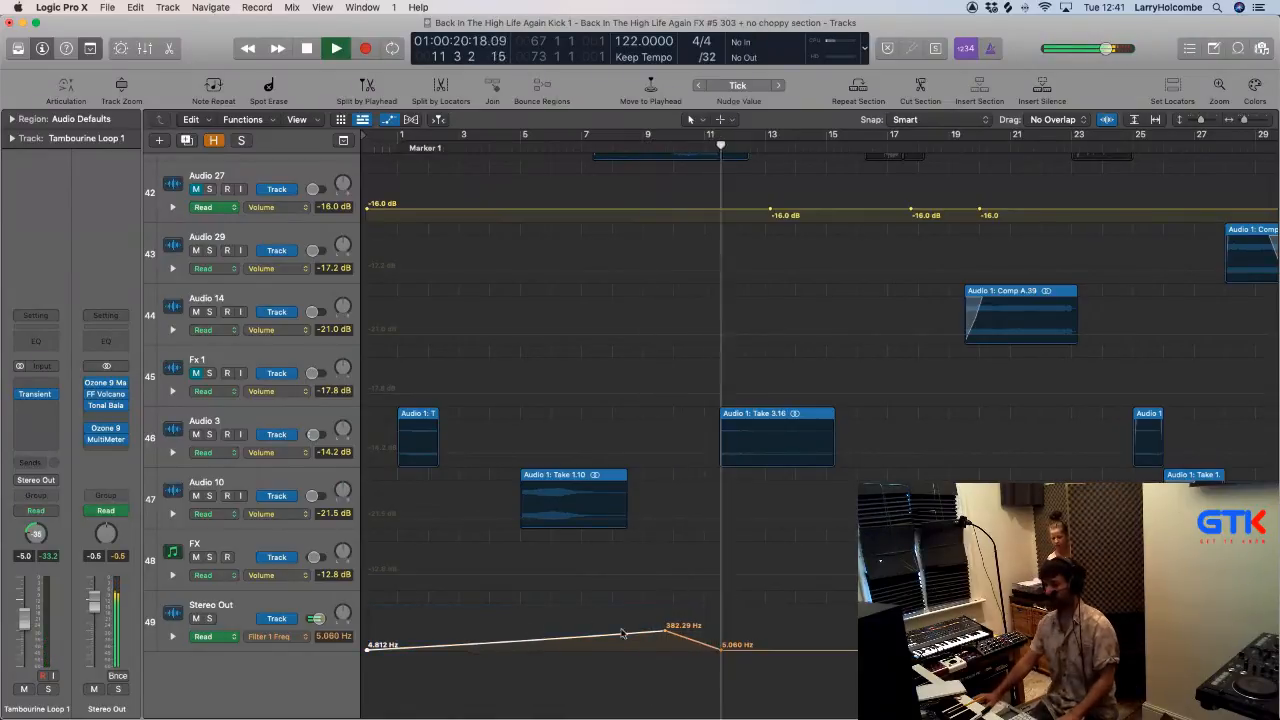
left_click_drag(665, 631, 665, 638)
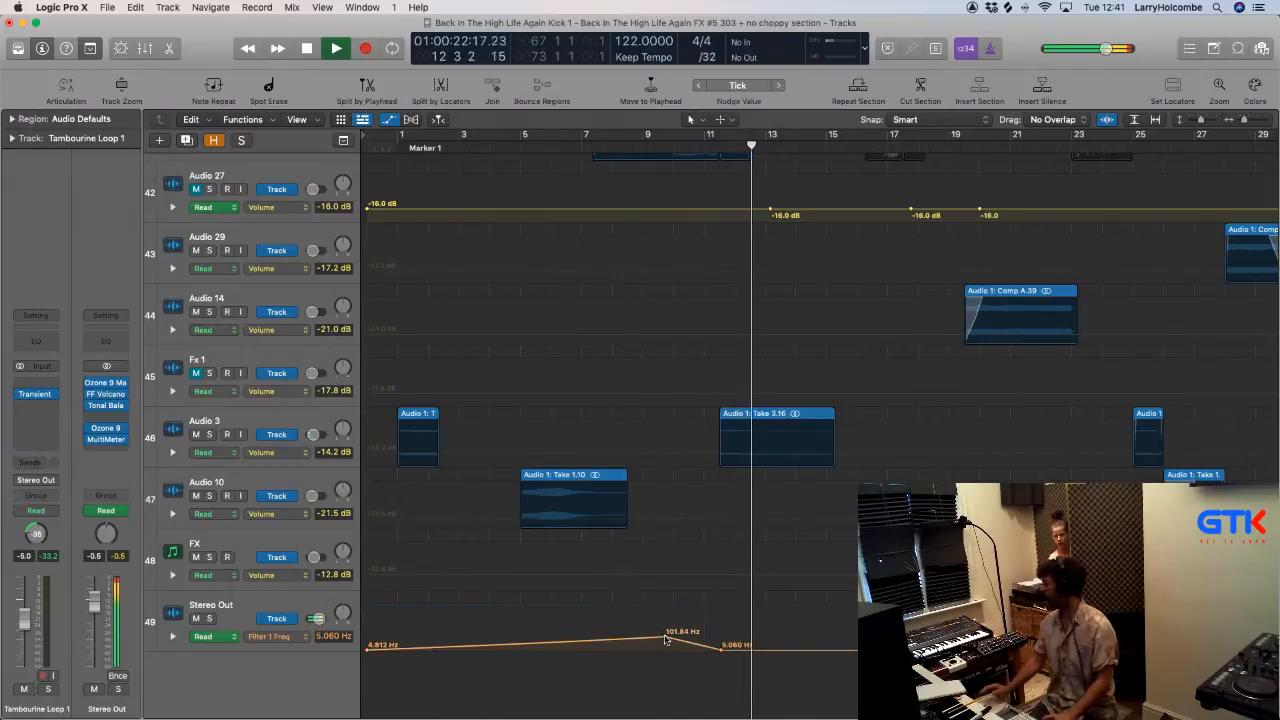
key("space")
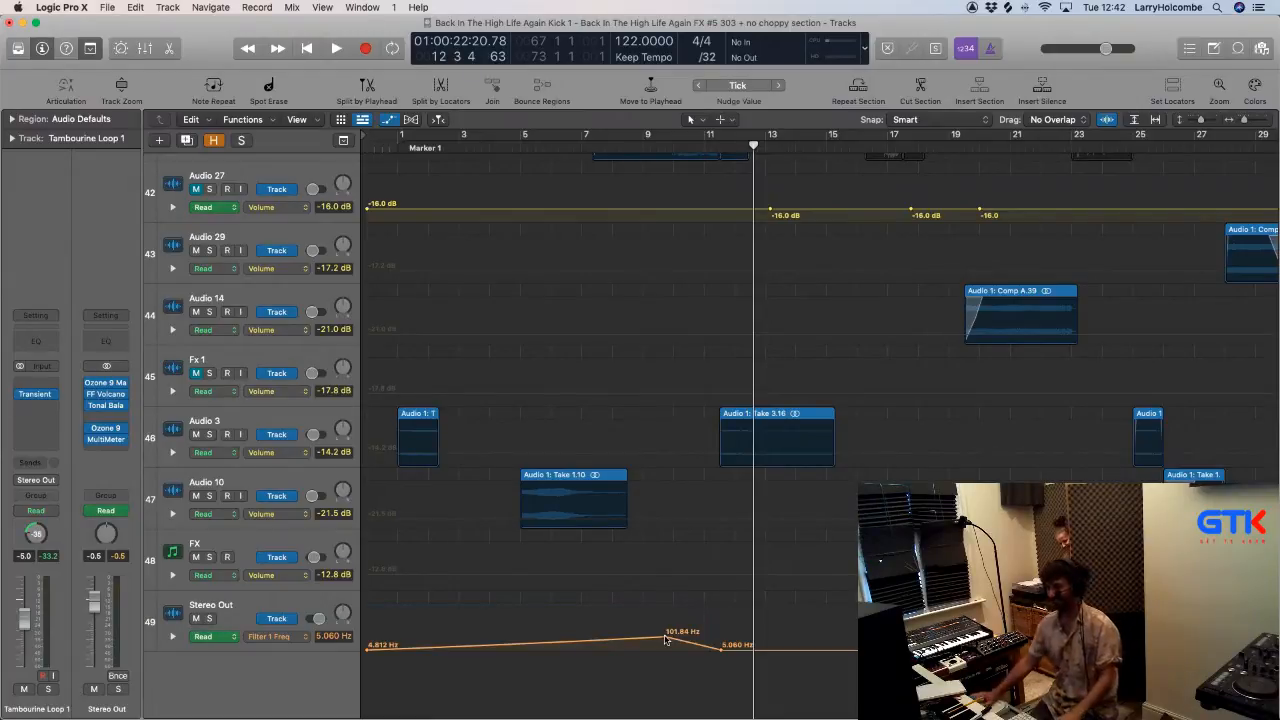
Step: Replay the intro, add a 4.812 Hz Filter 1 Freq point at about bar 7 and raise the sweep's peak to 172.77 Hz
key("Return")
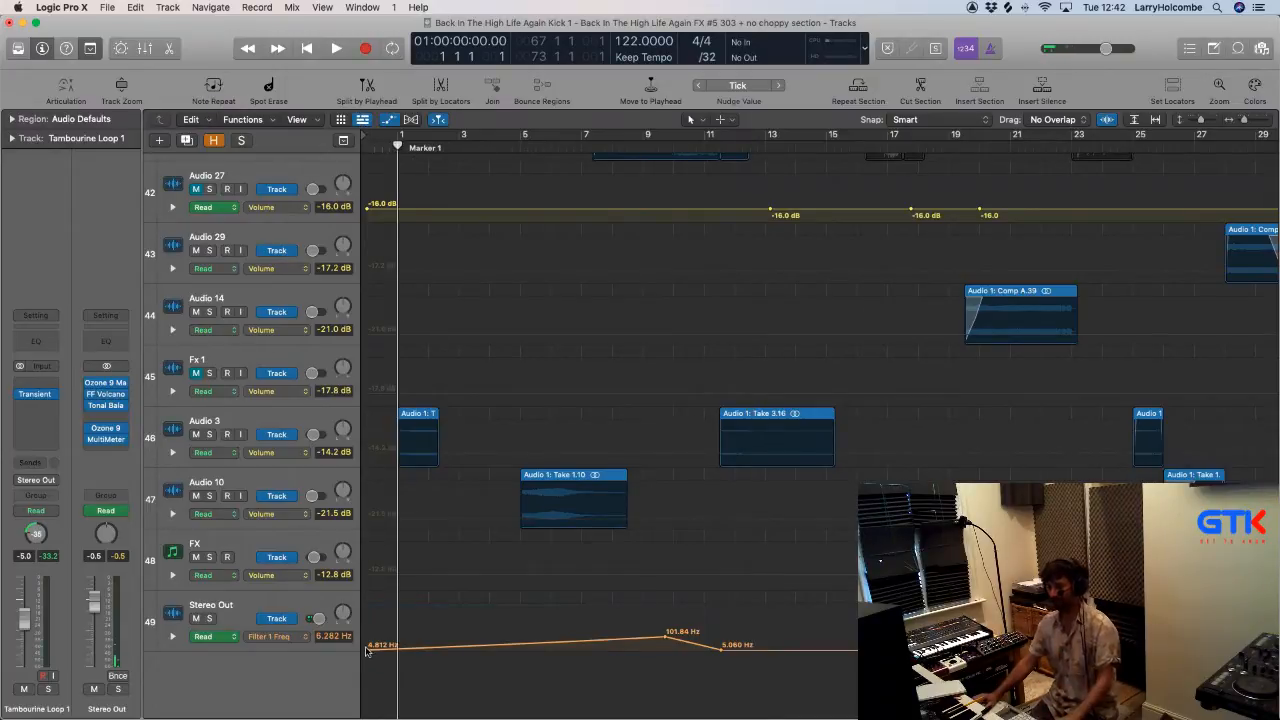
left_click_drag(375, 650, 394, 650)
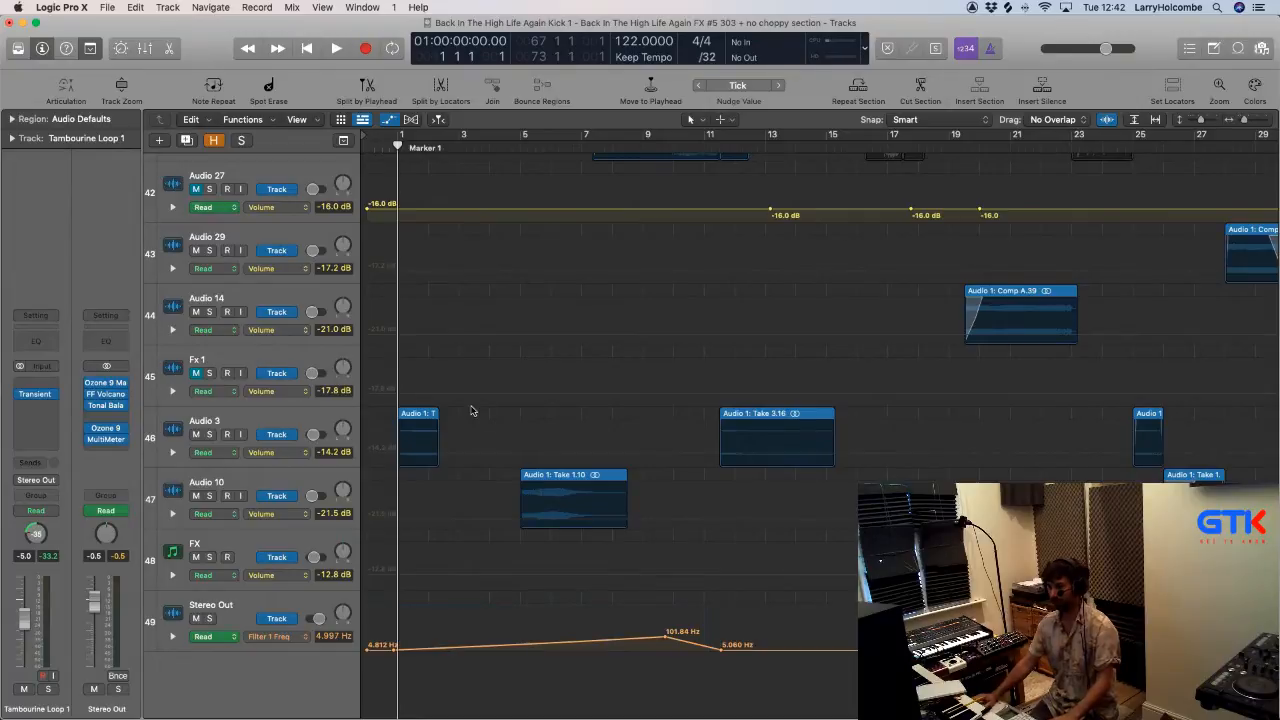
key("space")
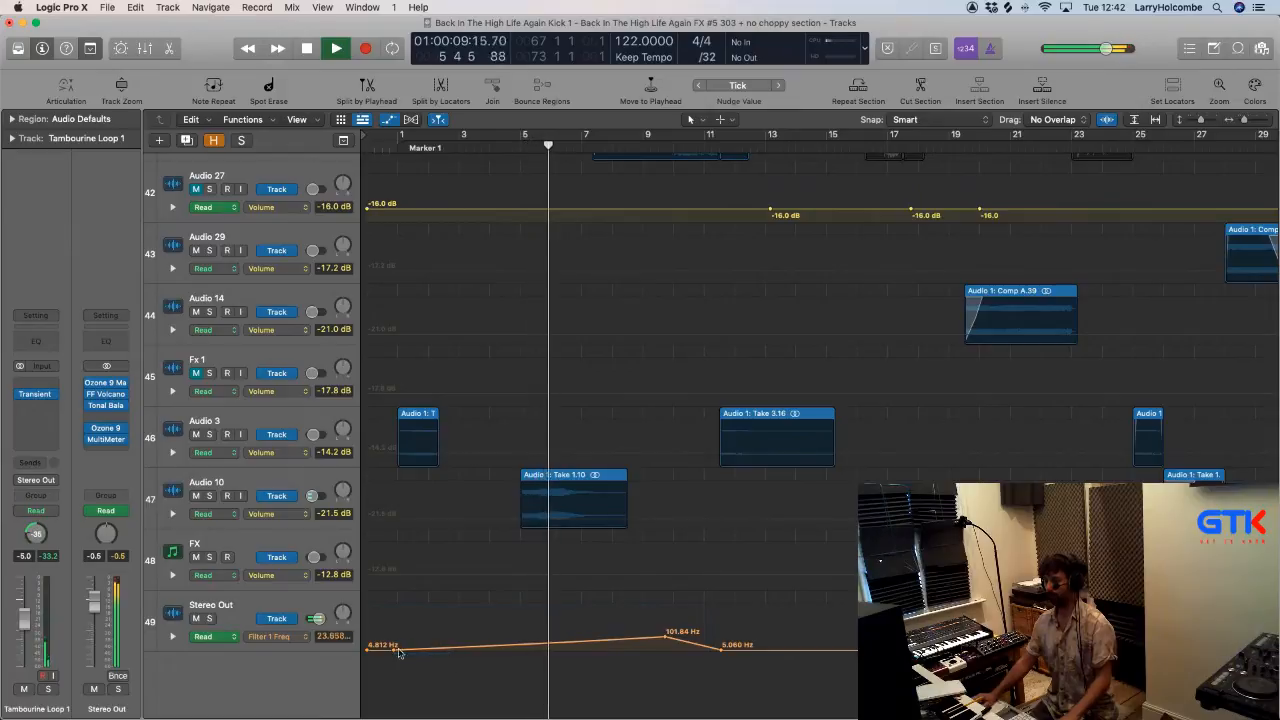
left_click_drag(395, 650, 580, 648)
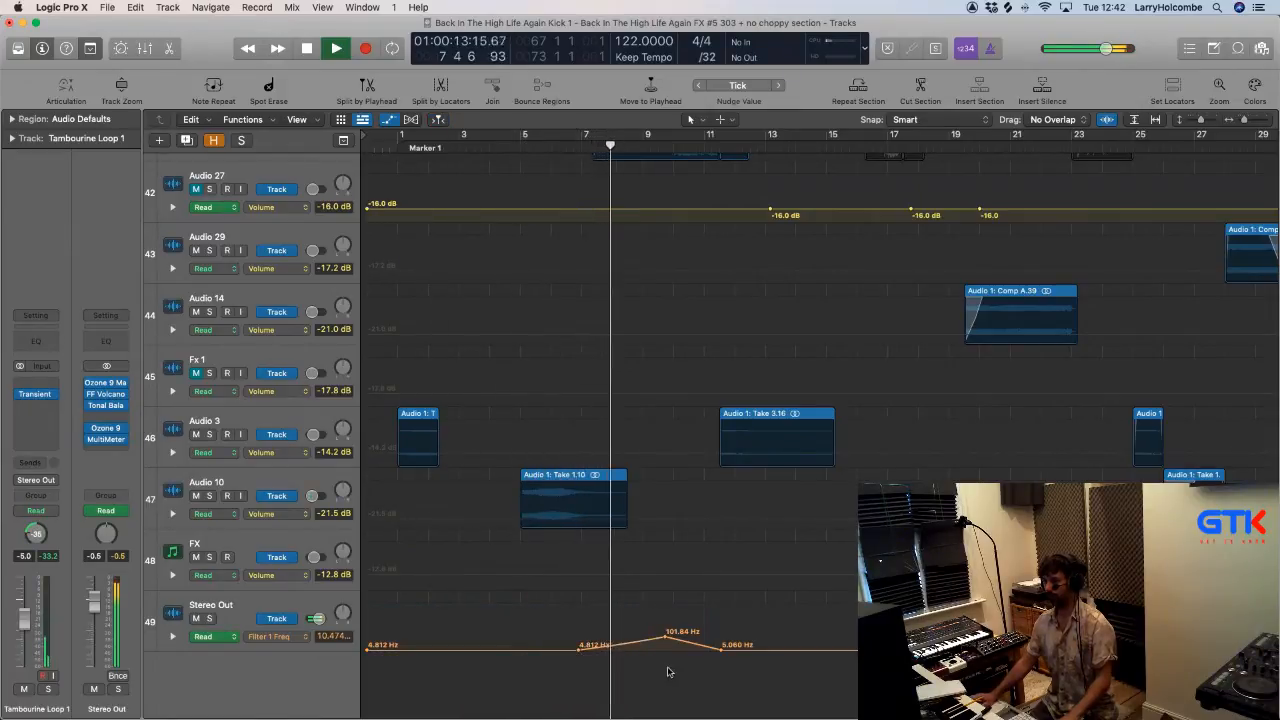
mouse_move(670, 640)
left_mouse_down()
mouse_move(677, 628)
mouse_move(665, 634)
left_mouse_up()
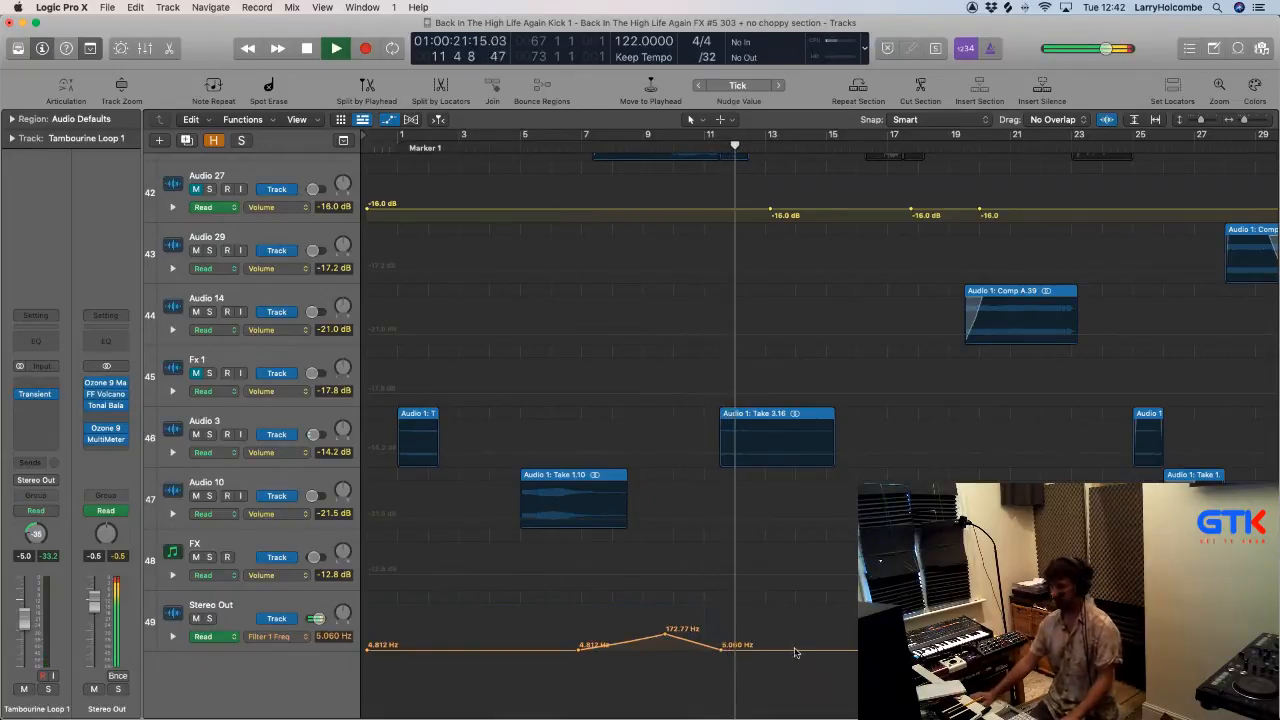
Step: Move the 5.060 Hz point ending Stereo Out's Filter 1 Freq sweep earlier, to about bar 11
left_click_drag(722, 646, 706, 650)
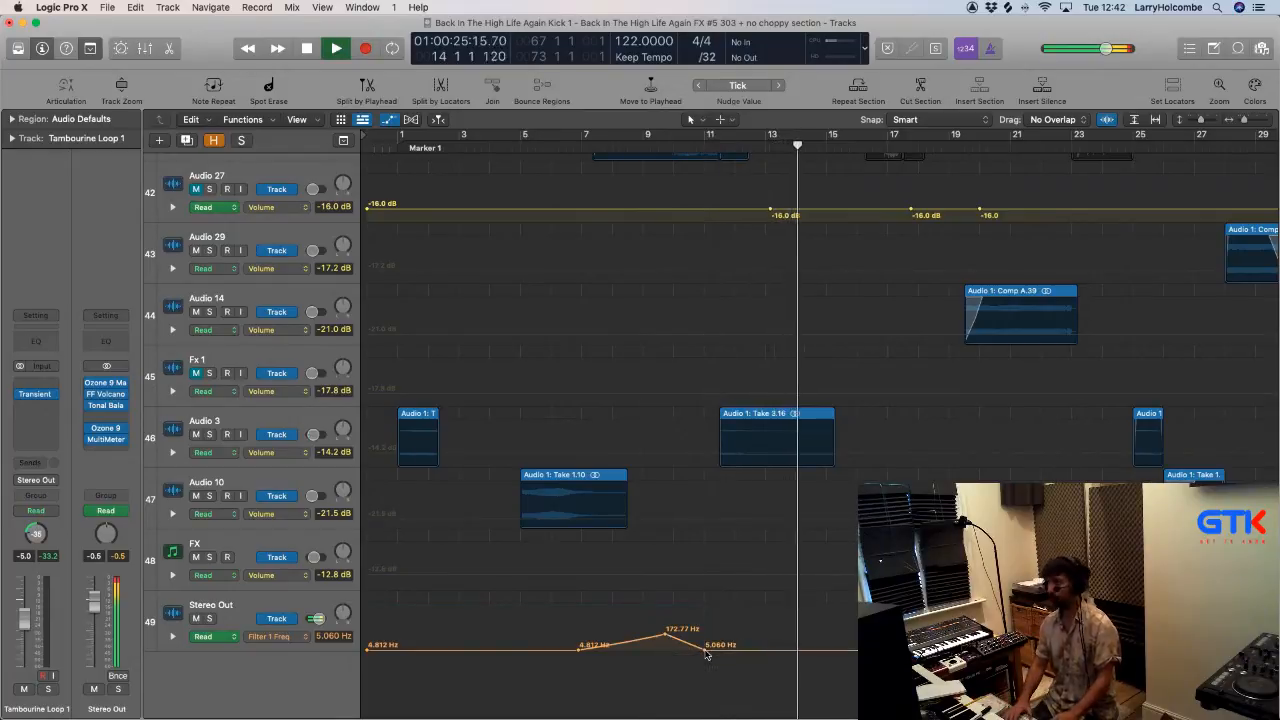
Step: Try Transient Master as an insert in the empty slot of the Sample track's channel strip
key("super+Up")
key("super+Up")
key("super+Up")
key("super+Up")
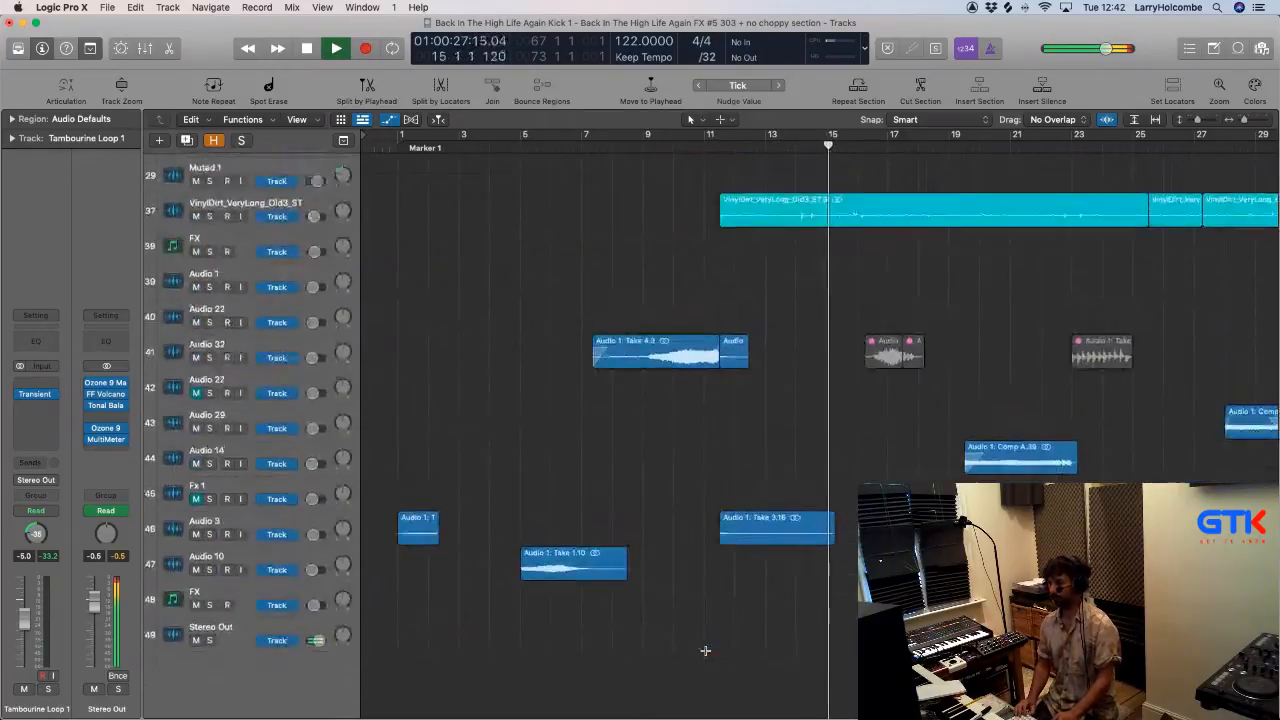
key("super+Up")
key("super+Up")
key("super+Up")
scroll(709, 652, "up", 5)
key("super+Left")
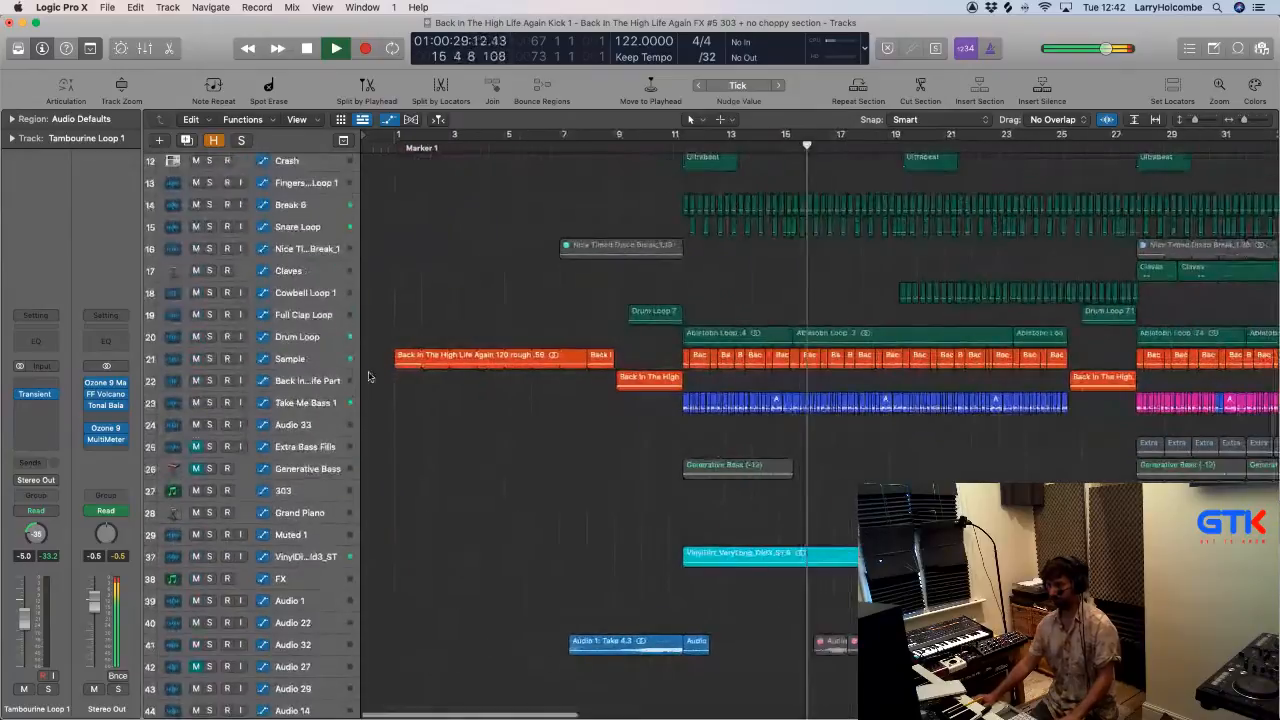
left_click(320, 360)
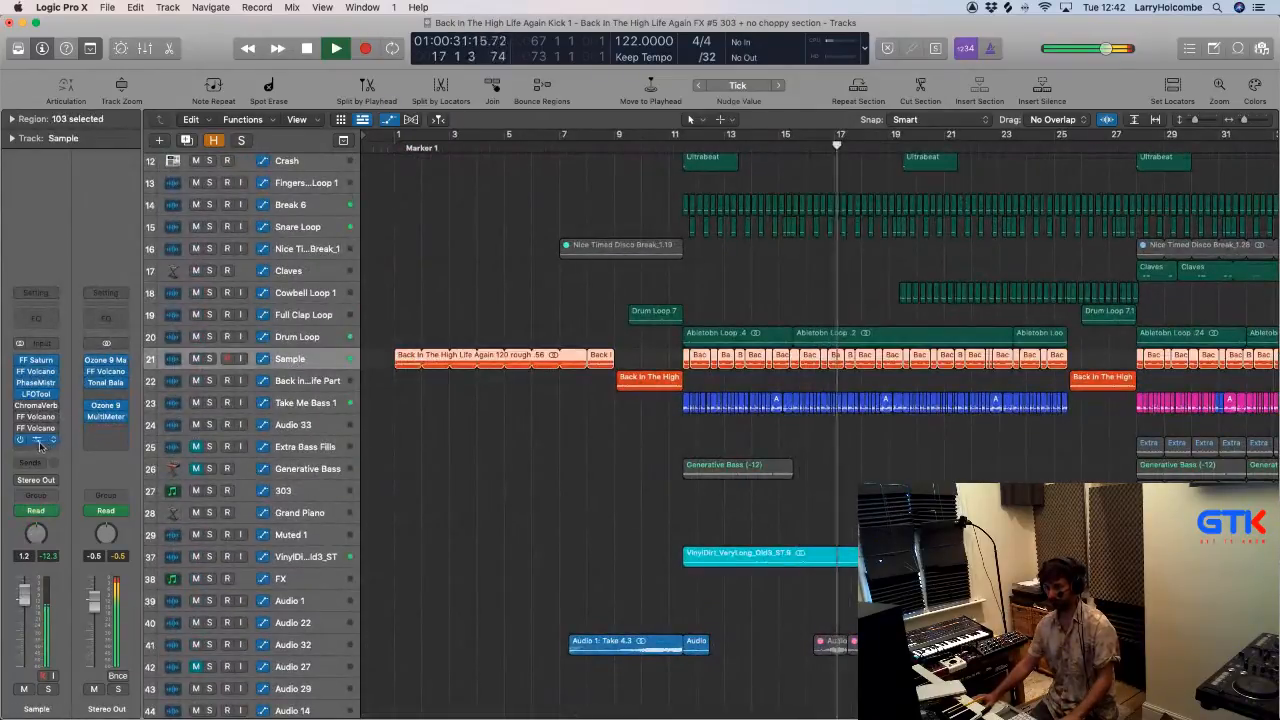
left_click(41, 442)
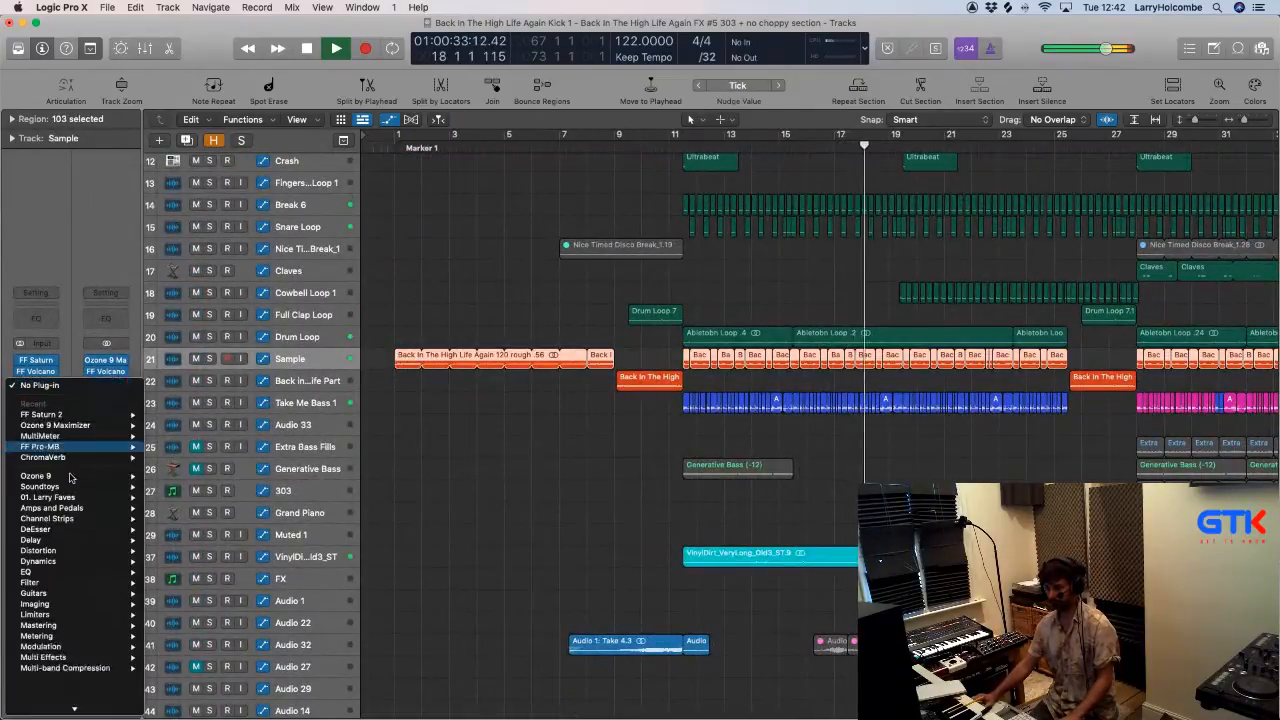
mouse_move(80, 667)
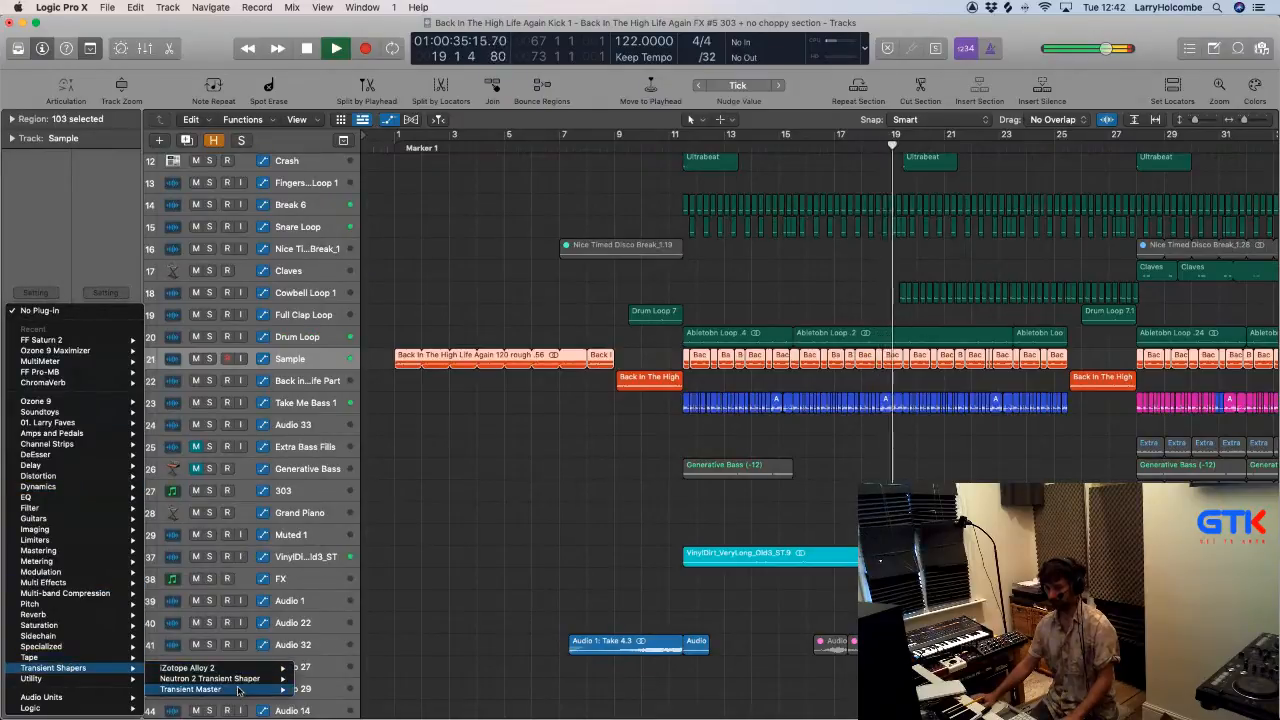
mouse_move(240, 689)
left_click(321, 689)
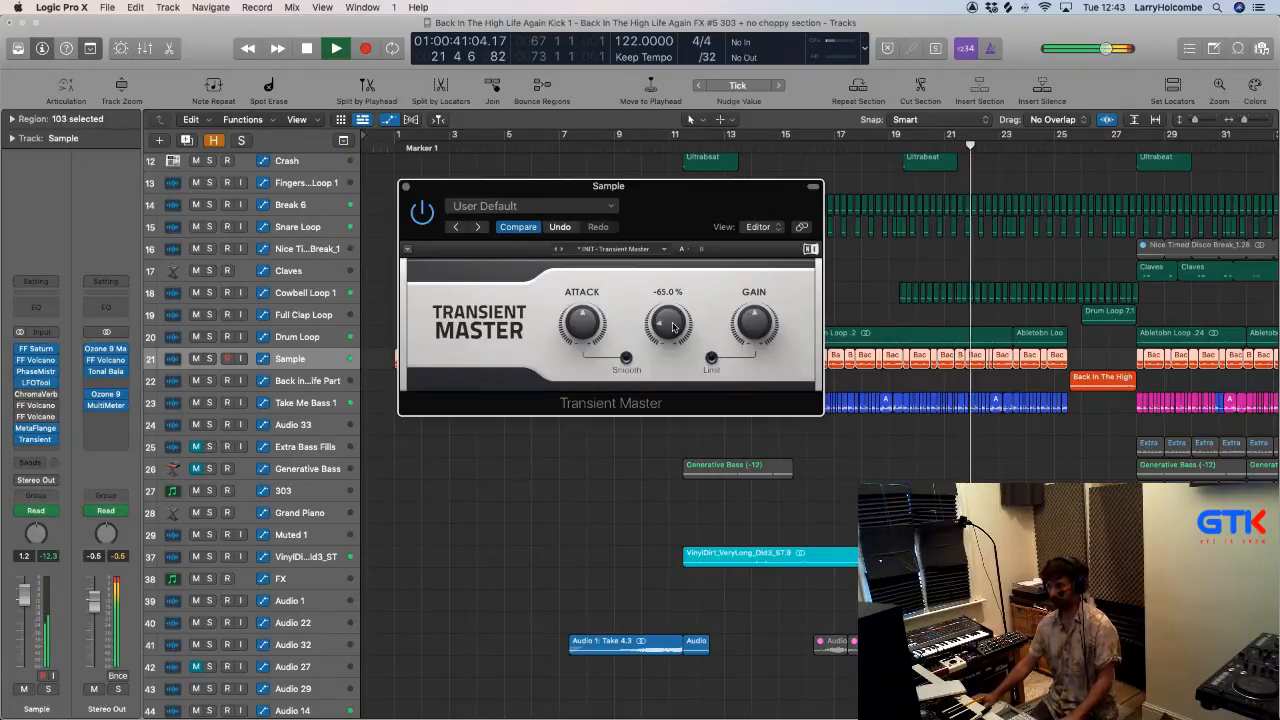
Step: Try Transient Master's sustain at -28 % on the Sample track and remove the plug-in again
left_click_drag(673, 327, 673, 297)
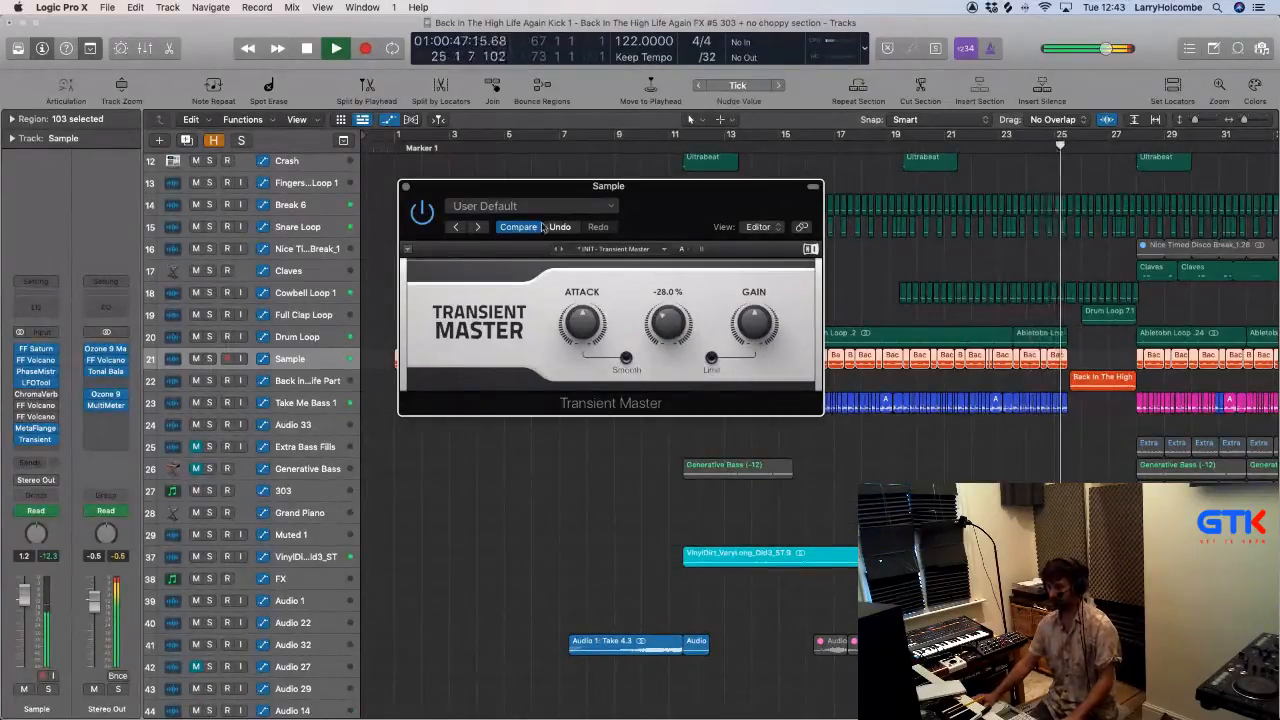
left_click(405, 188)
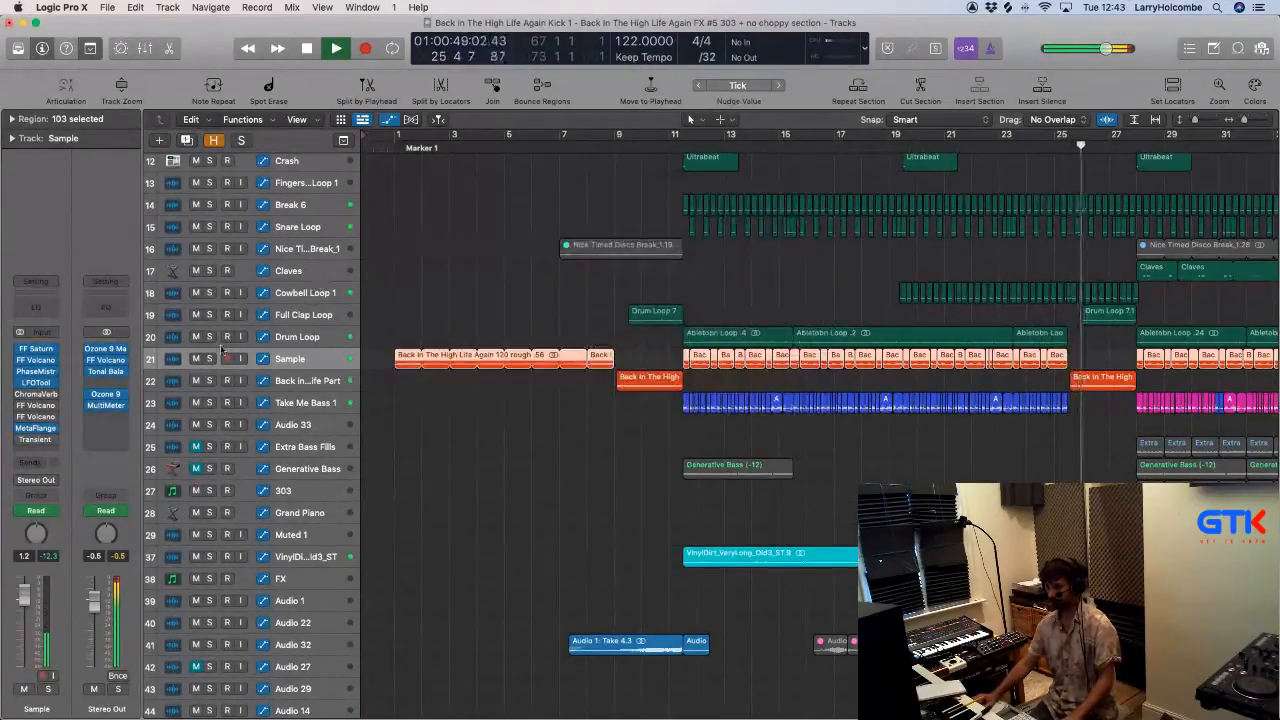
left_click(53, 442)
left_click(73, 314)
Step: Reshape the Sample track's MetaFlanger Mix automation to rise from 2 % at about bar 28 to 38 % at about bar 37
key("z")
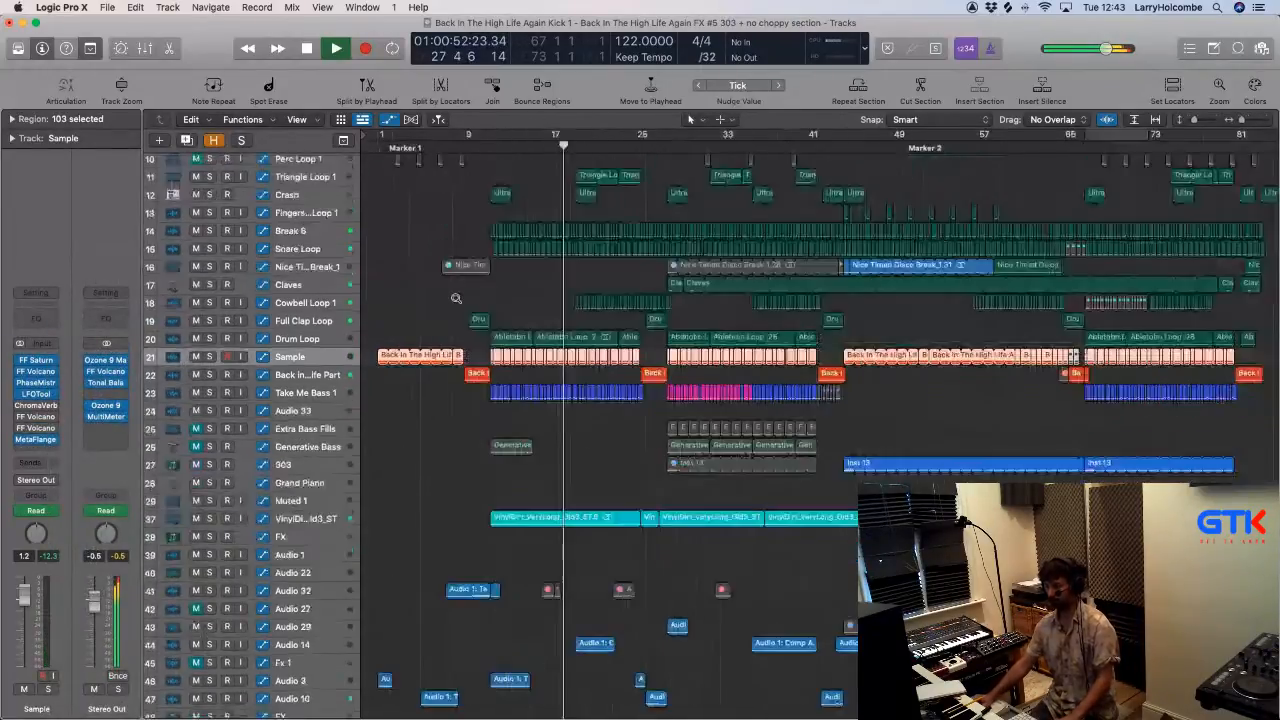
left_click_drag(516, 320, 745, 478)
key("a")
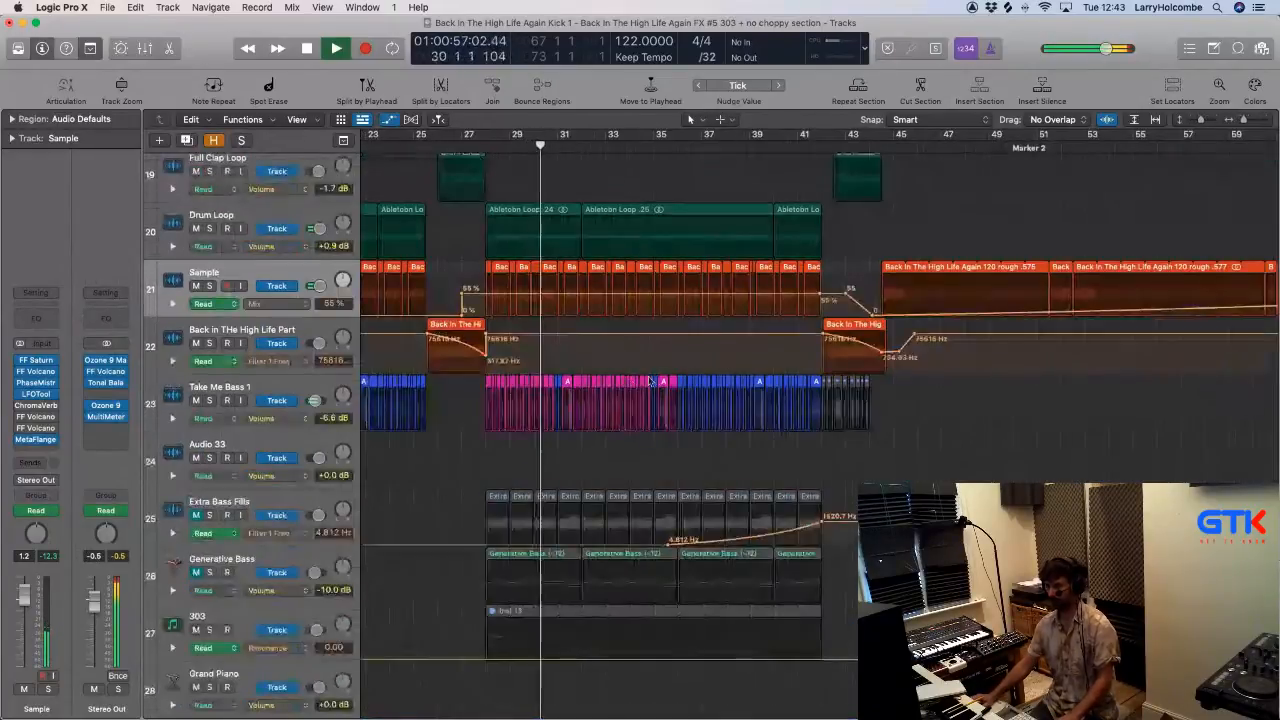
left_click(258, 305)
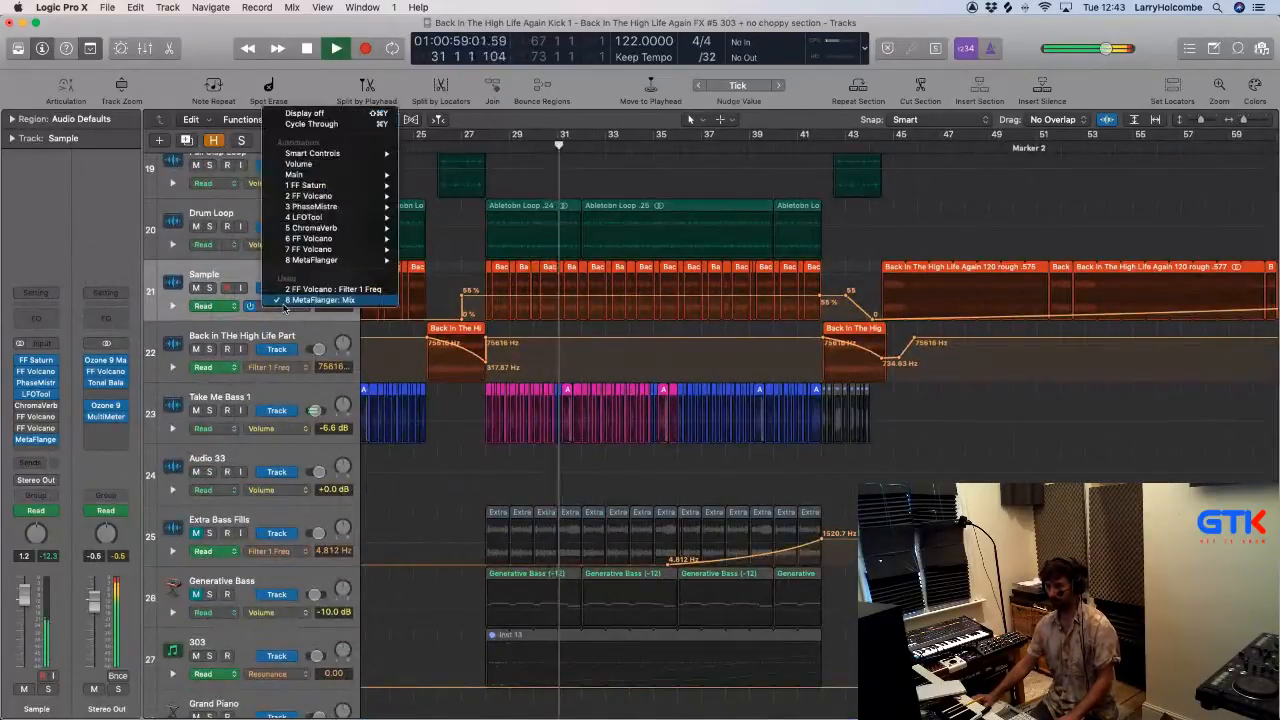
left_click(310, 299)
left_click_drag(467, 292, 738, 310)
left_click(482, 145)
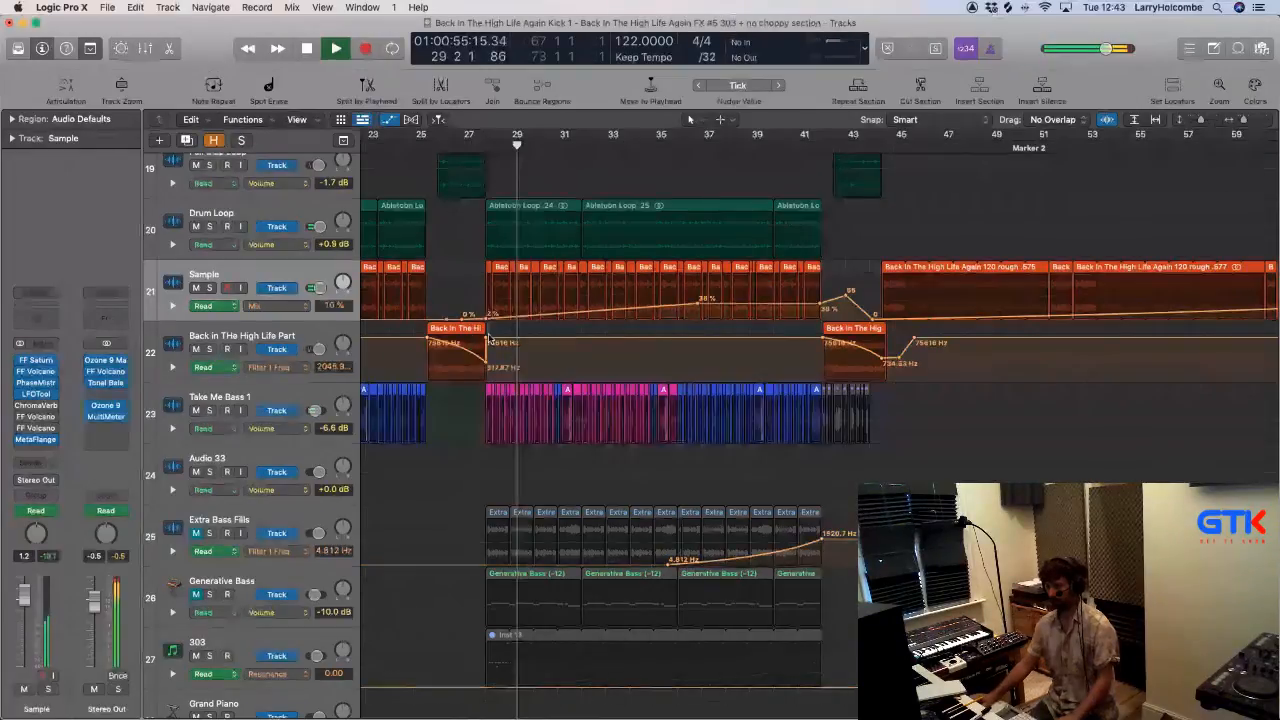
left_click(609, 315)
Step: Add an XLFO source to the Sample track's first FF Volcano 2 and route it to Filter 1 Freq
left_click(36, 371)
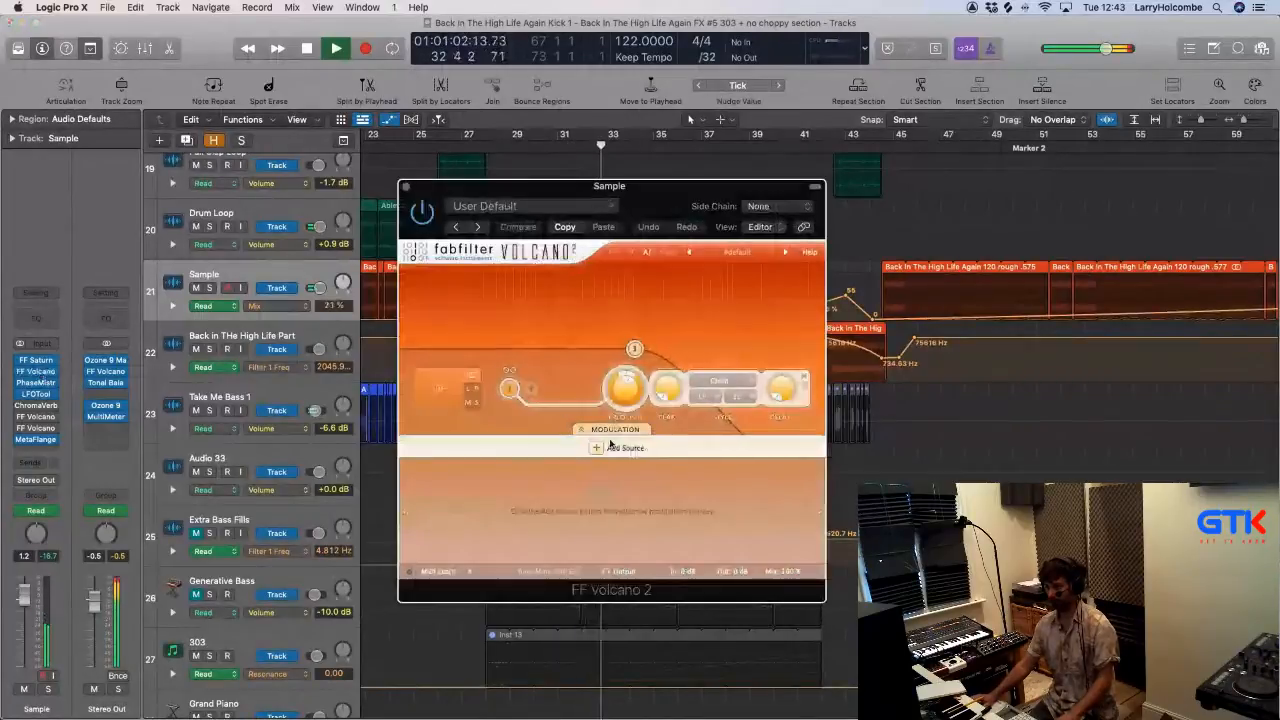
left_click(612, 447)
left_click(632, 461)
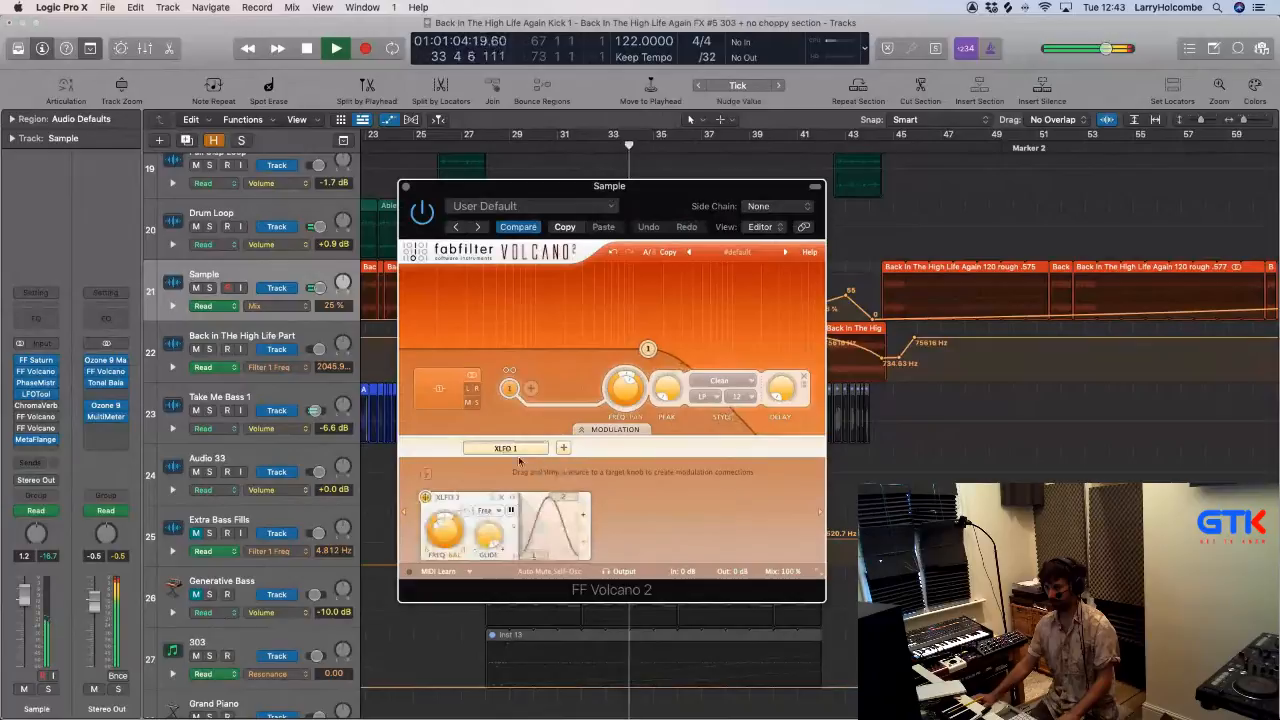
left_click_drag(425, 497, 628, 389)
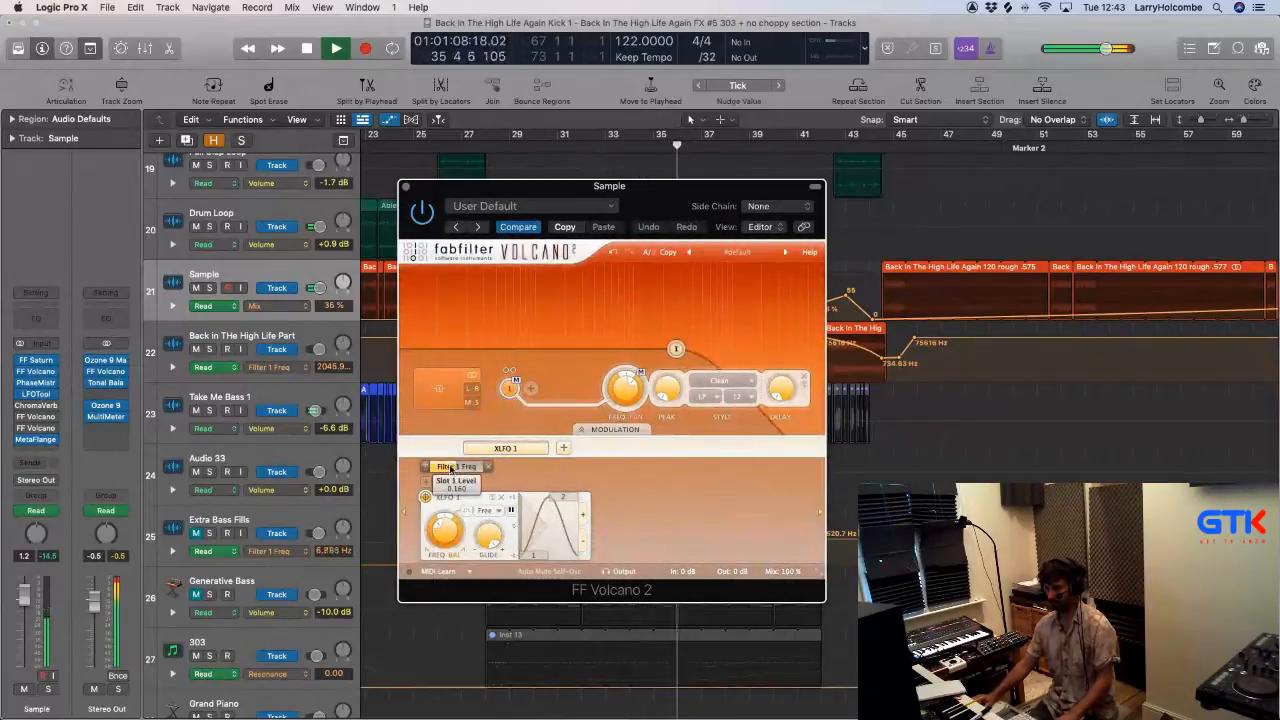
Step: Sync XLFO 1 to 1/8, reduce its Filter 1 Freq modulation level to 0.003 and move the plug-in window aside
left_click(486, 510)
left_click(494, 627)
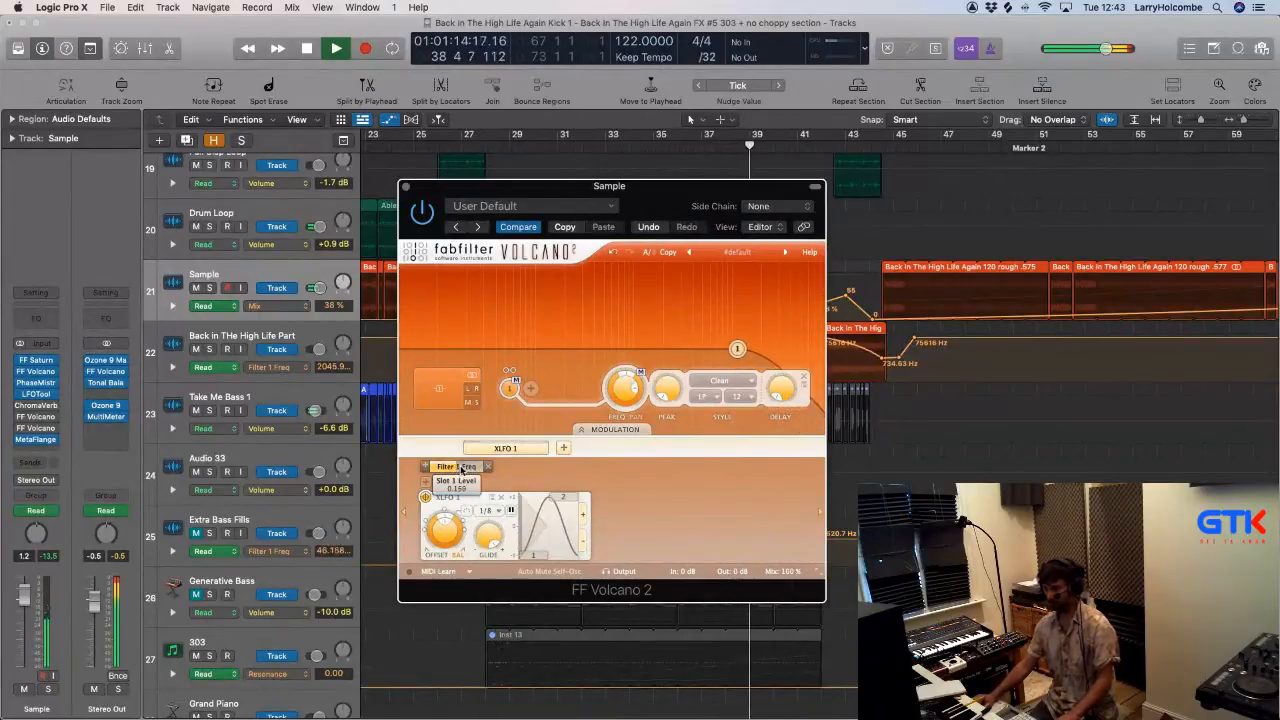
left_click_drag(477, 470, 548, 474)
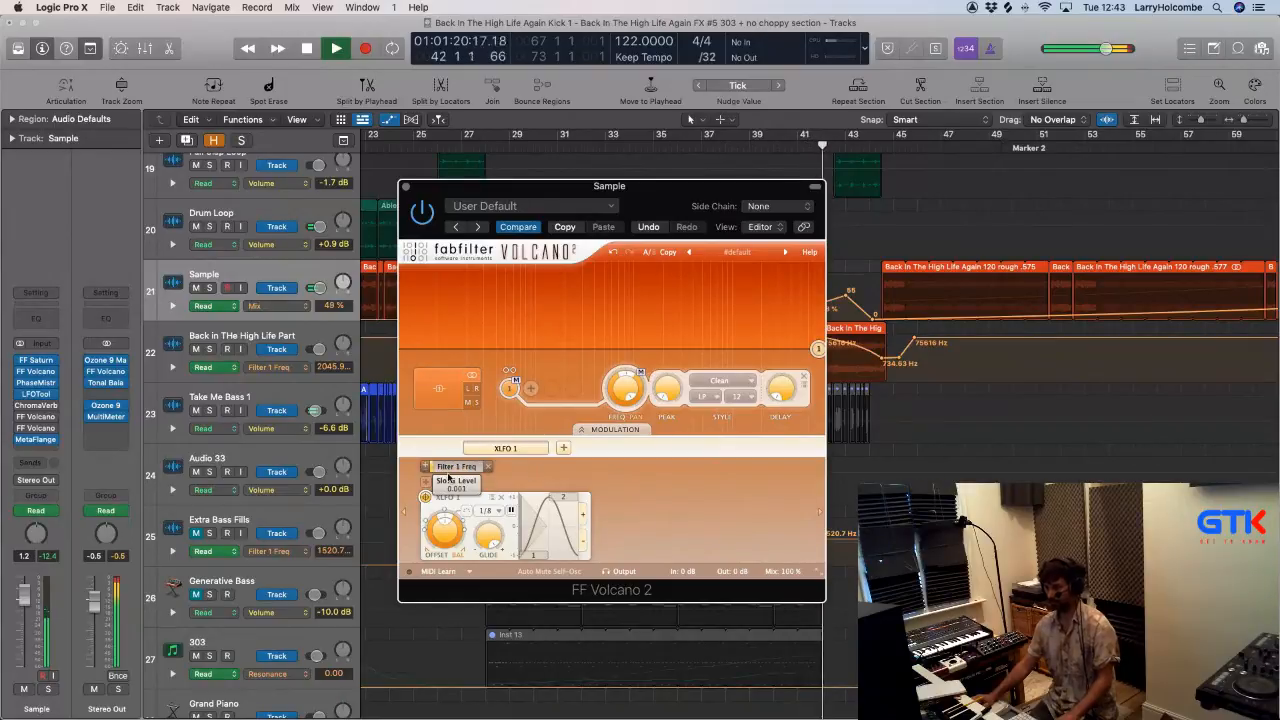
left_click_drag(458, 192, 1018, 183)
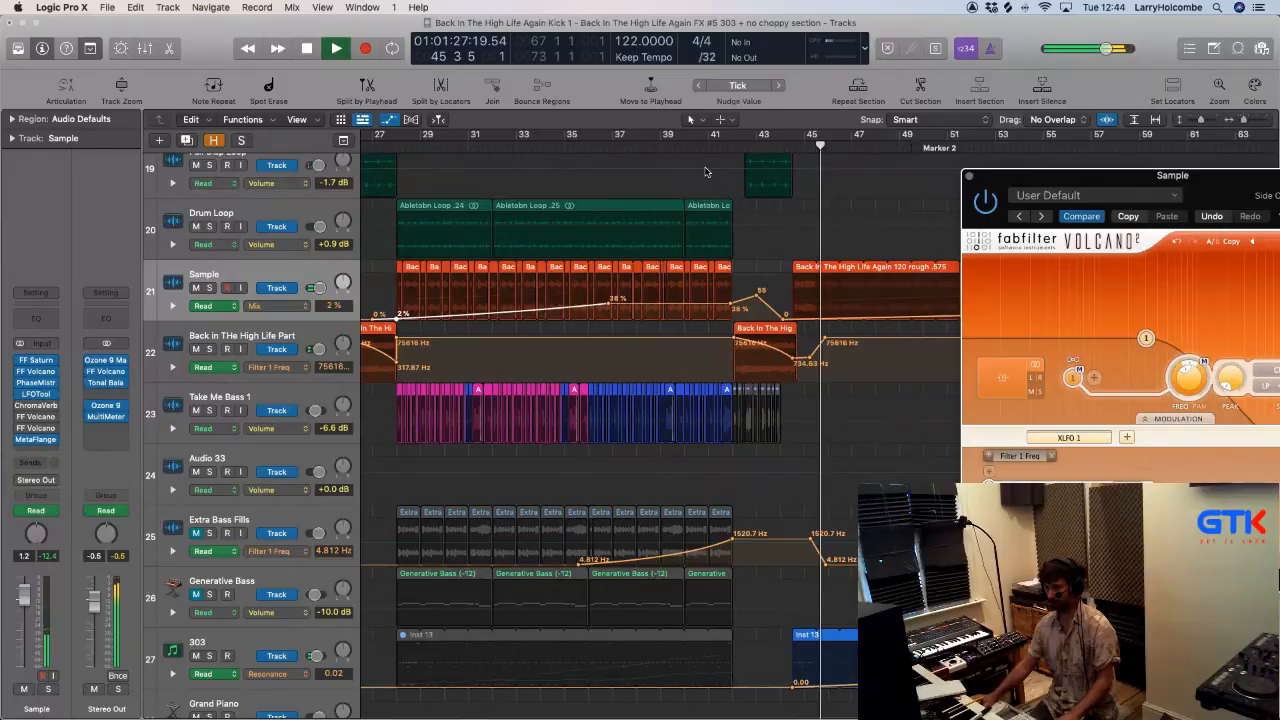
Step: Hide the automation lanes and select the Tambourine Loop 1 track in the section after bar 44
key("a")
key("super+Up")
key("super+Up")
key("super+Up")
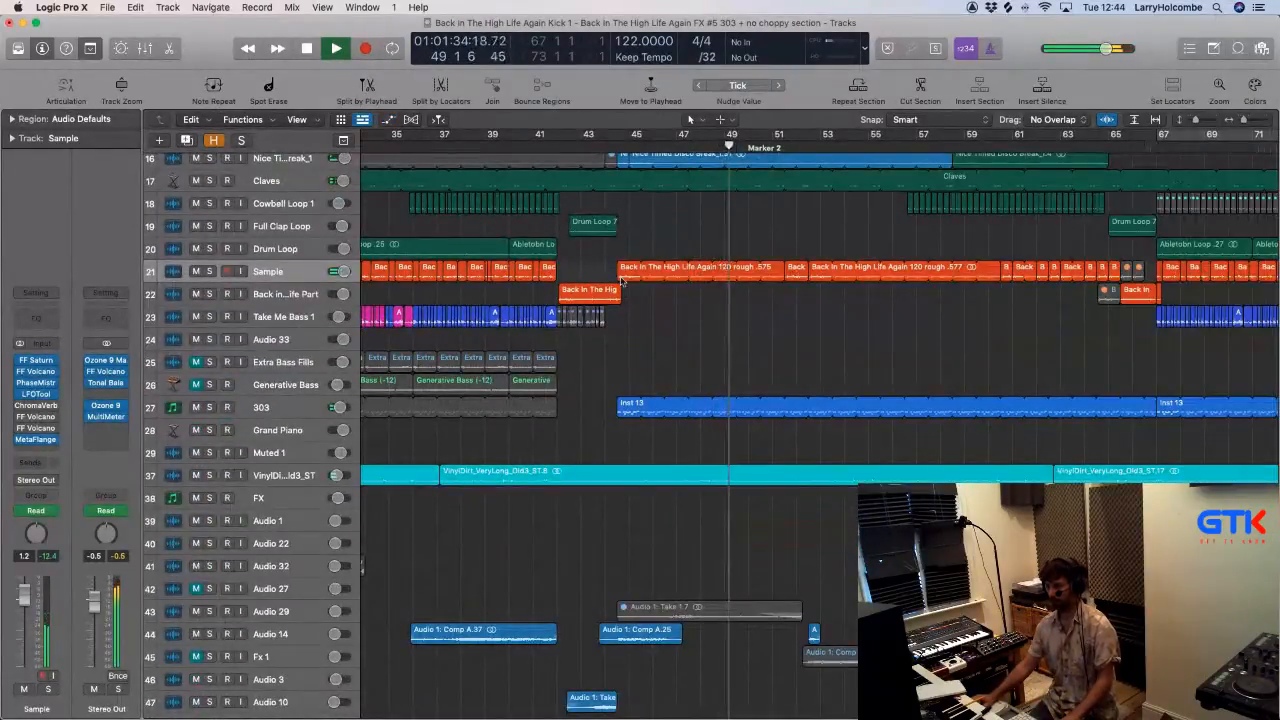
key("a")
key("a")
key("super+Up")
key("super+Up")
key("super+Up")
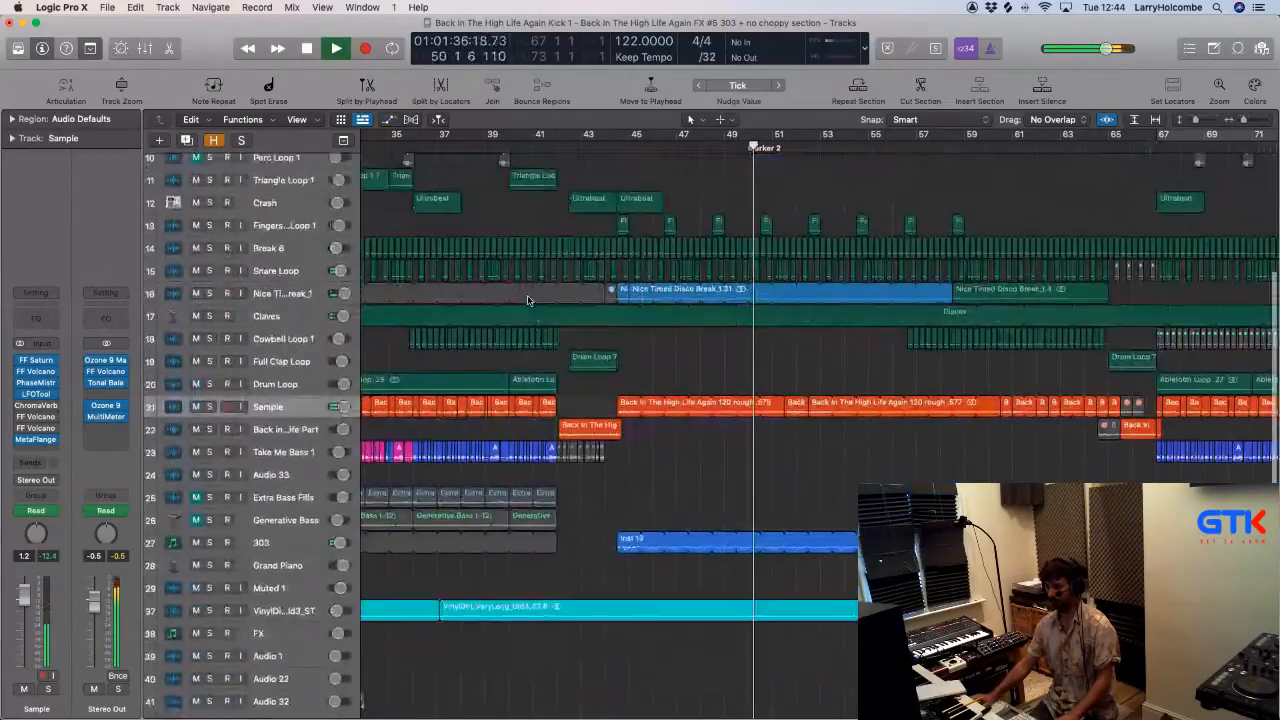
scroll(560, 291, "up", 5)
left_click_drag(606, 327, 690, 354)
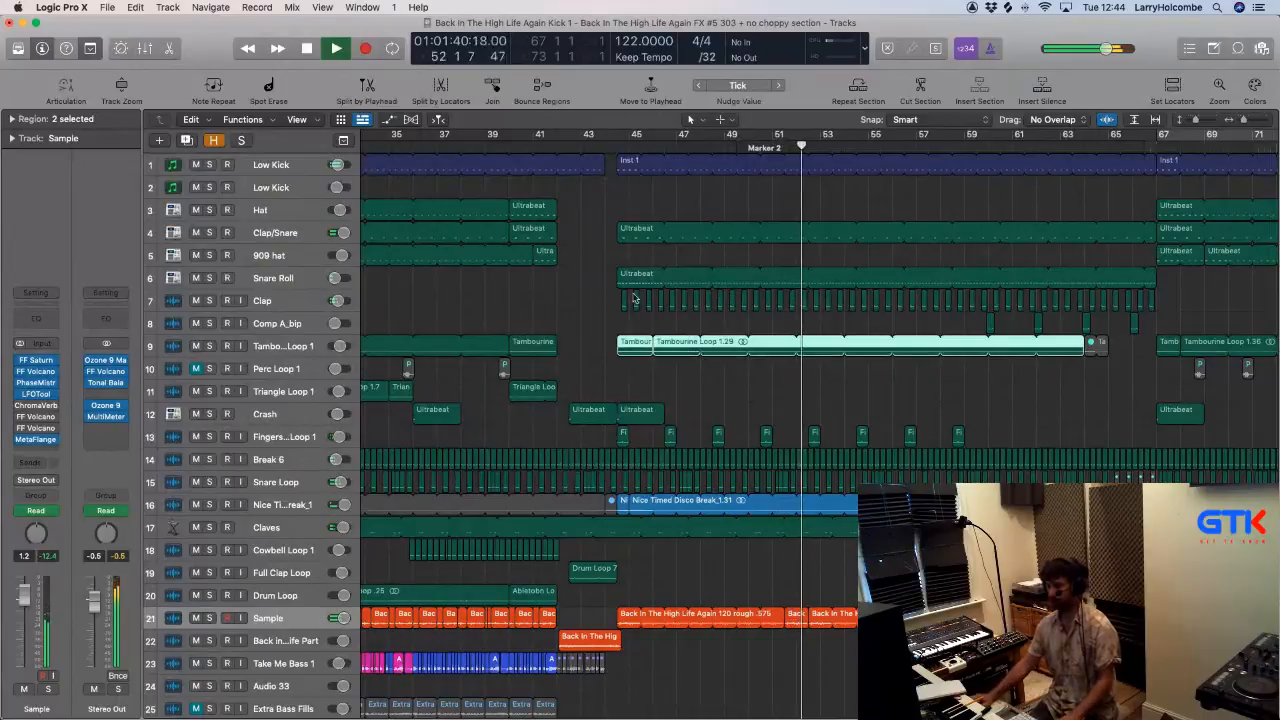
left_click(284, 347)
Step: Fade Tambourine Loop 1's volume from -5.0 dB at about bar 55 to silence at about bar 64, returning to -5.0 dB at bar 65
key("a")
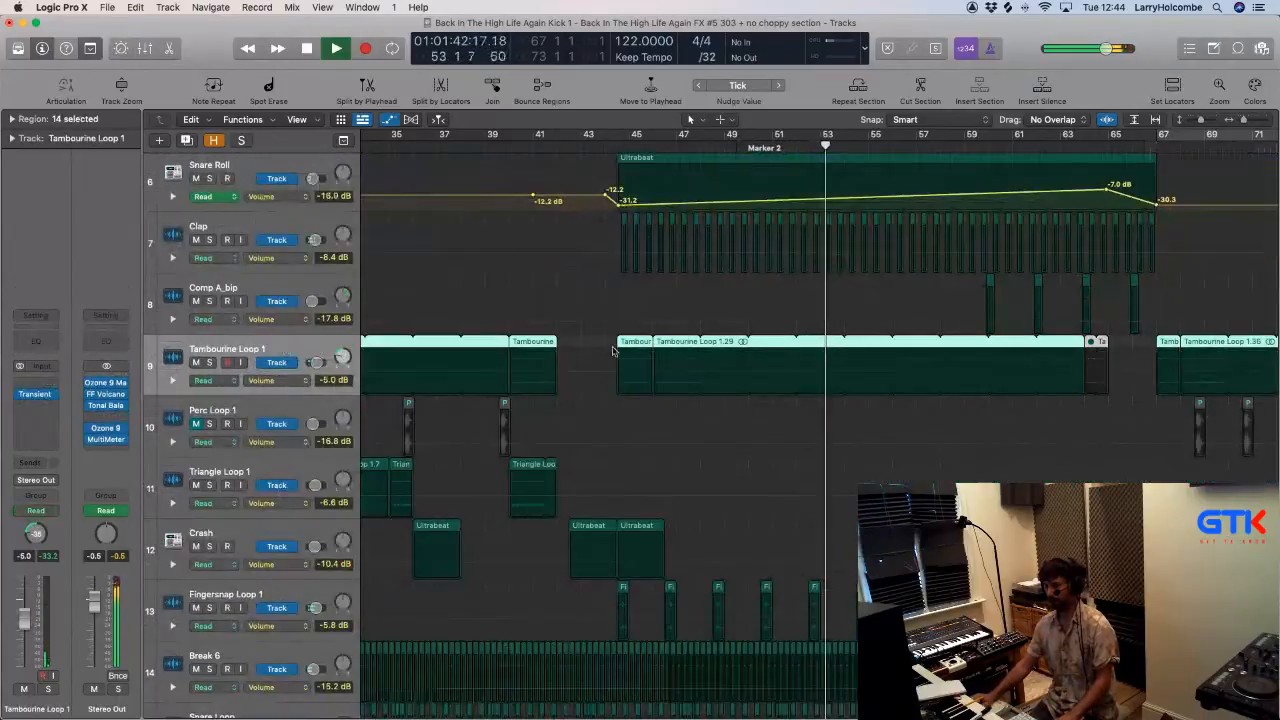
key("a")
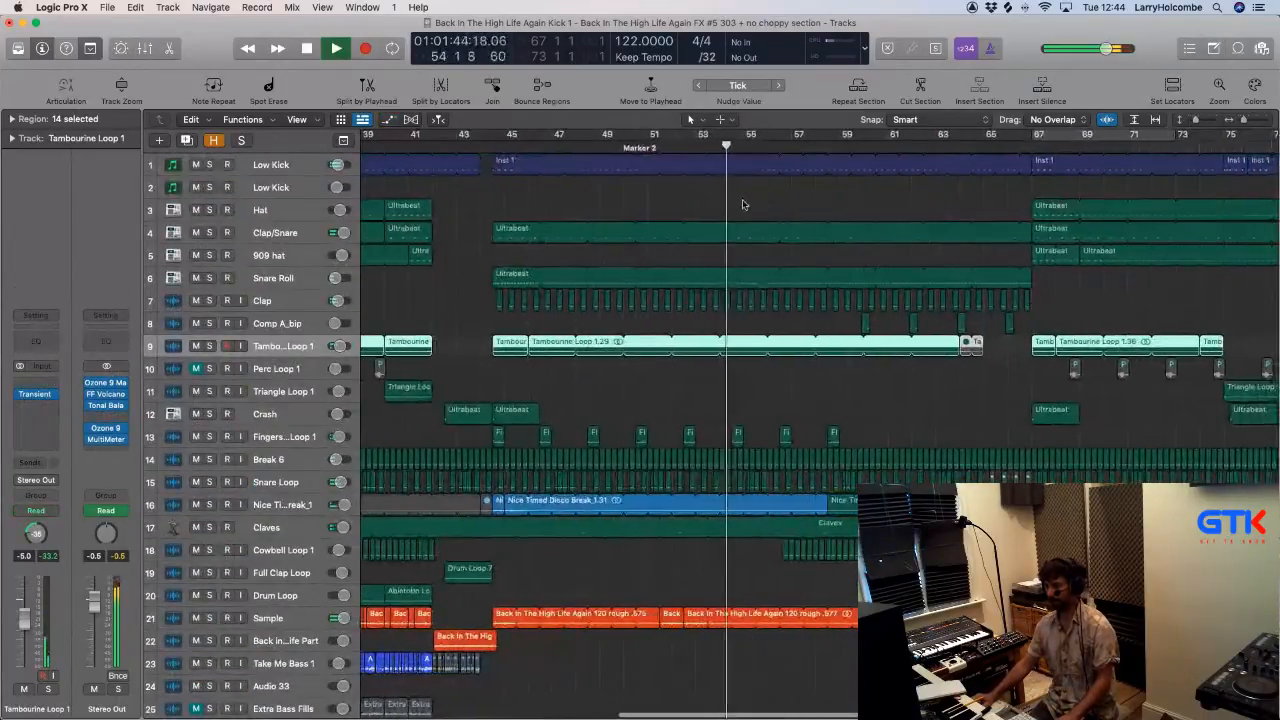
key("a")
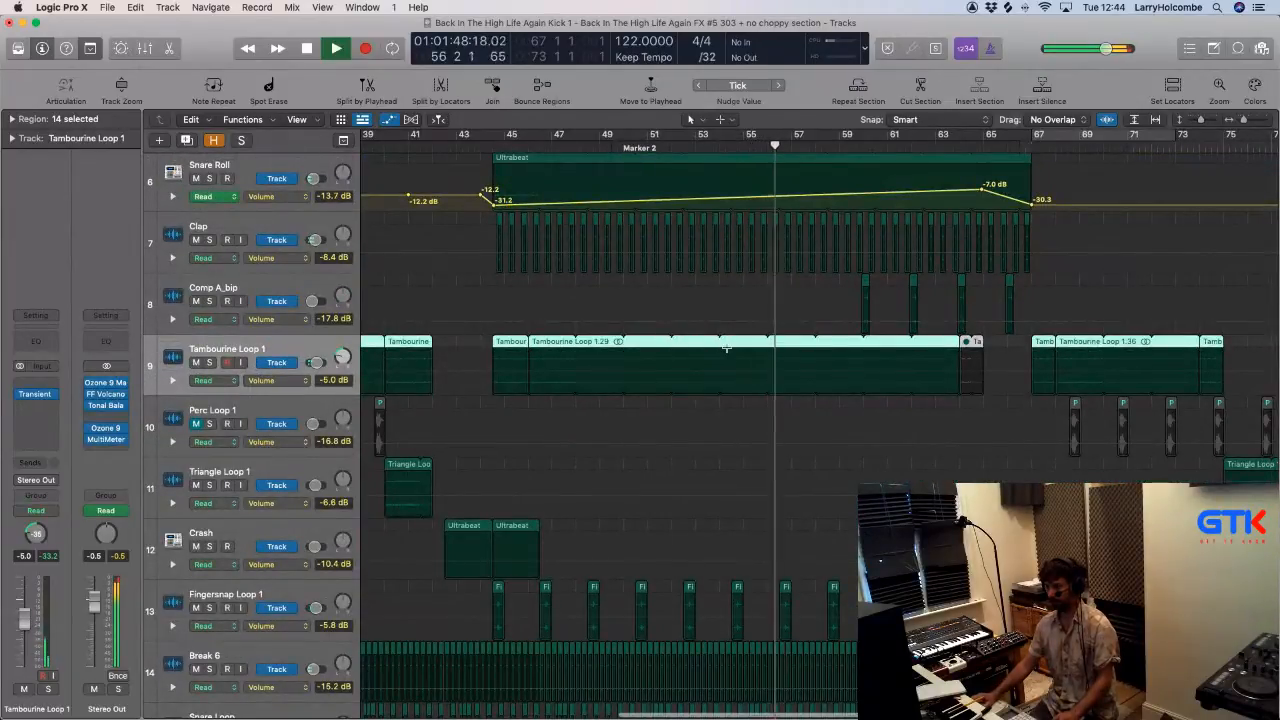
left_click_drag(738, 345, 983, 370)
left_click(884, 372)
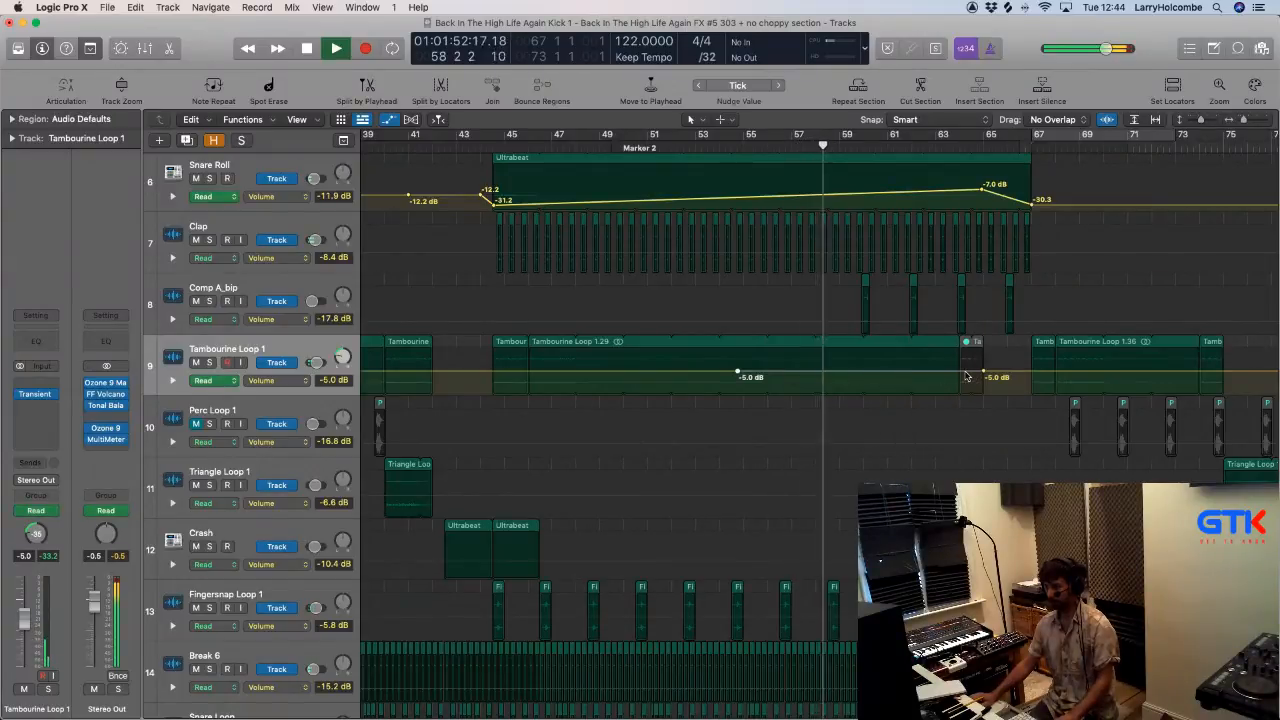
left_click_drag(966, 376, 965, 393)
scroll(915, 372, "down", 3)
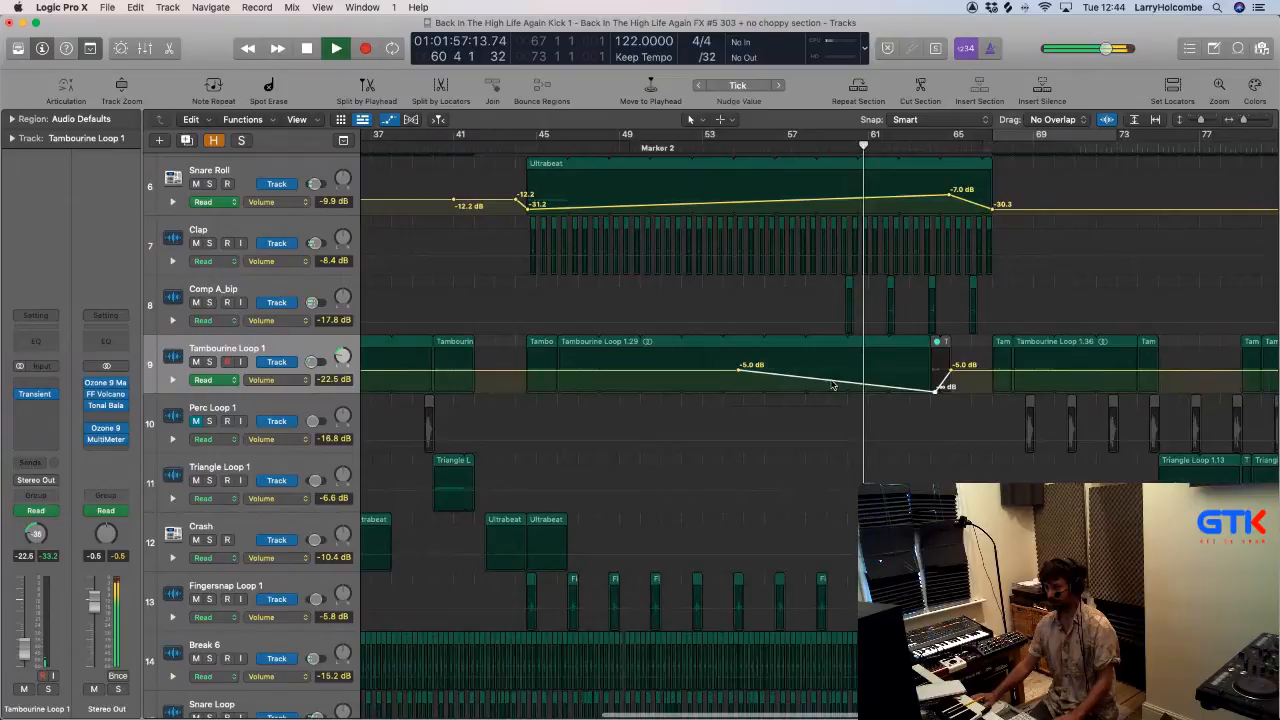
Step: Hide the automation lanes and mute the Comp A_bip regions between bars 60 and 66
key("a")
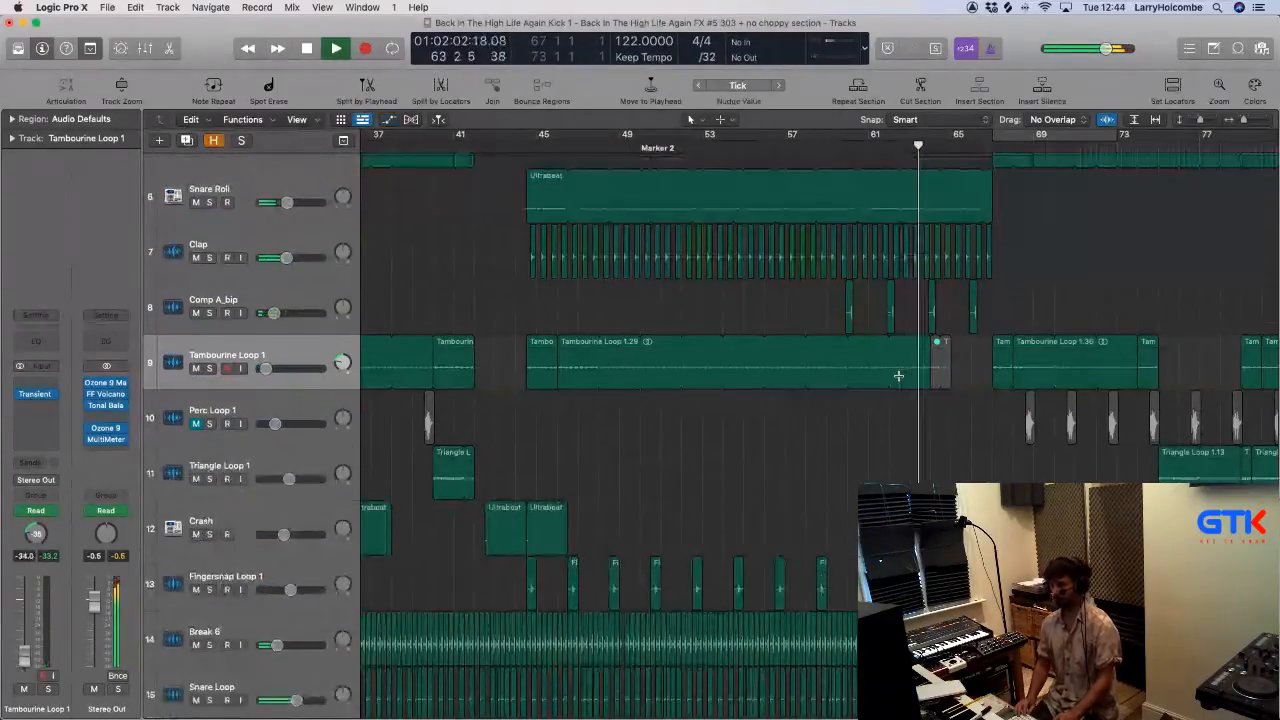
scroll(898, 376, "down", 3)
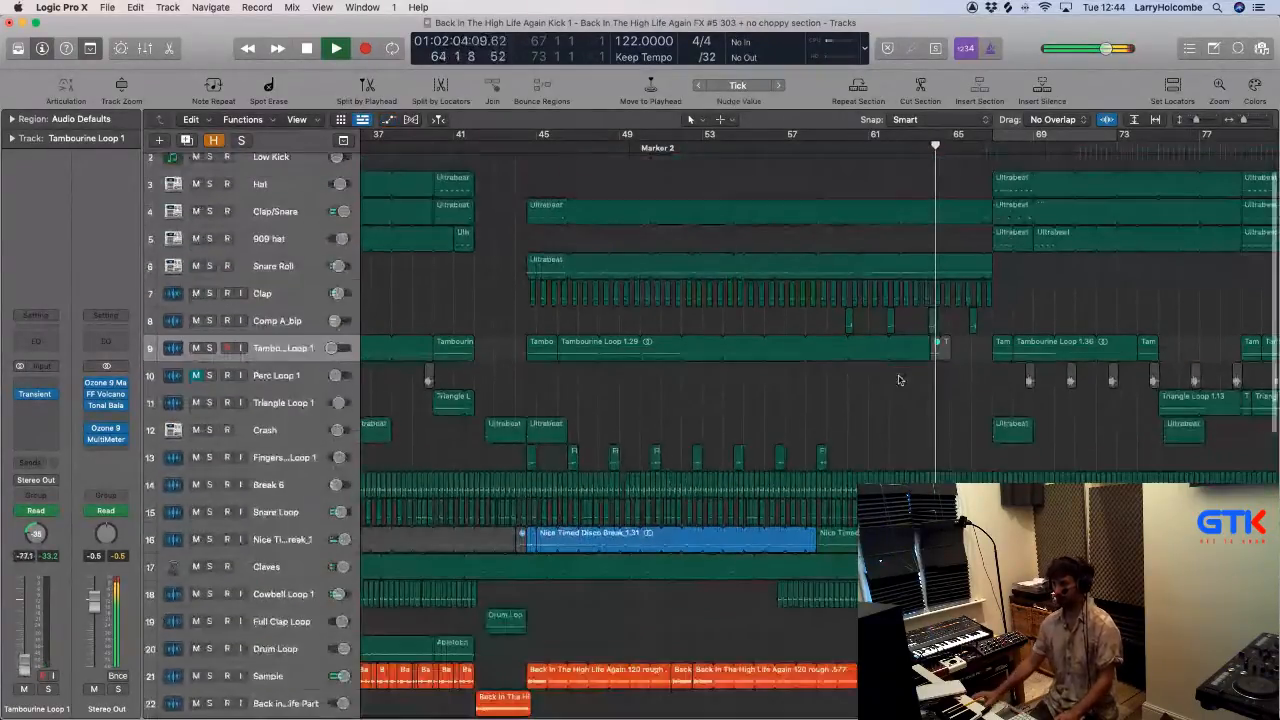
left_click_drag(838, 333, 979, 322)
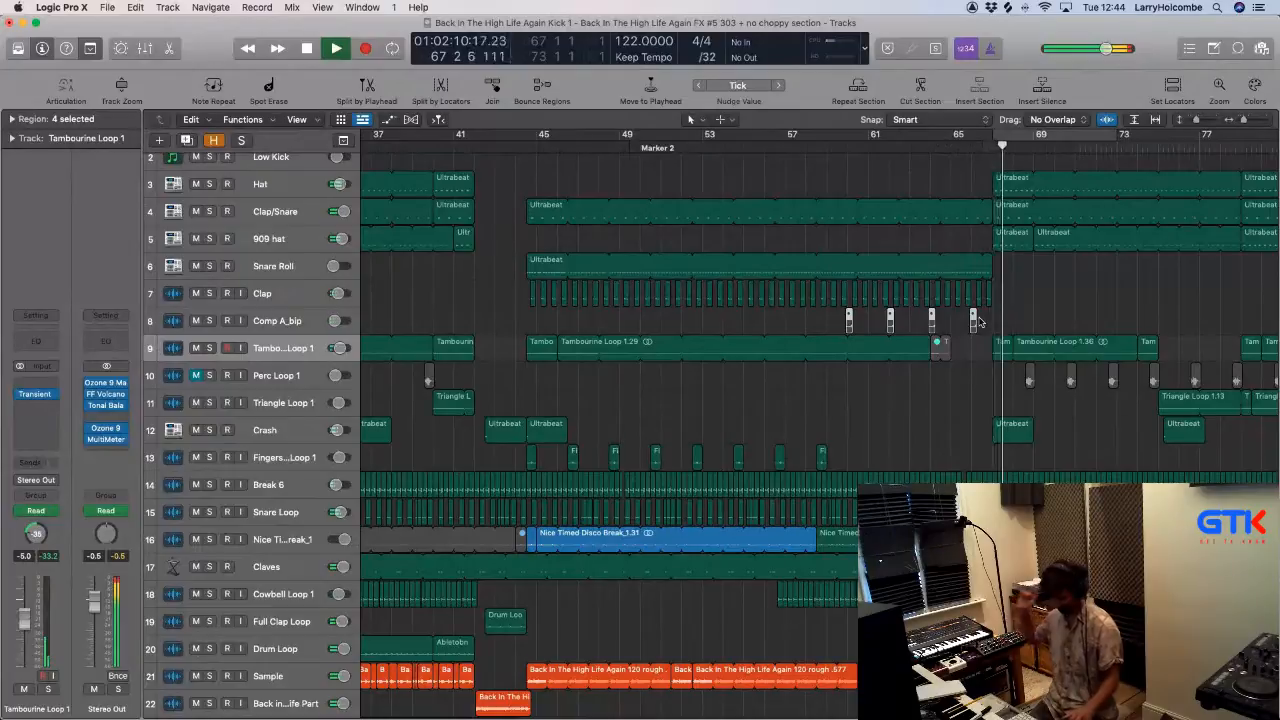
Step: Unmute the greyed-out Cowbell Loop 1 regions from bar 67 to about bar 72
scroll(919, 320, "right", 5)
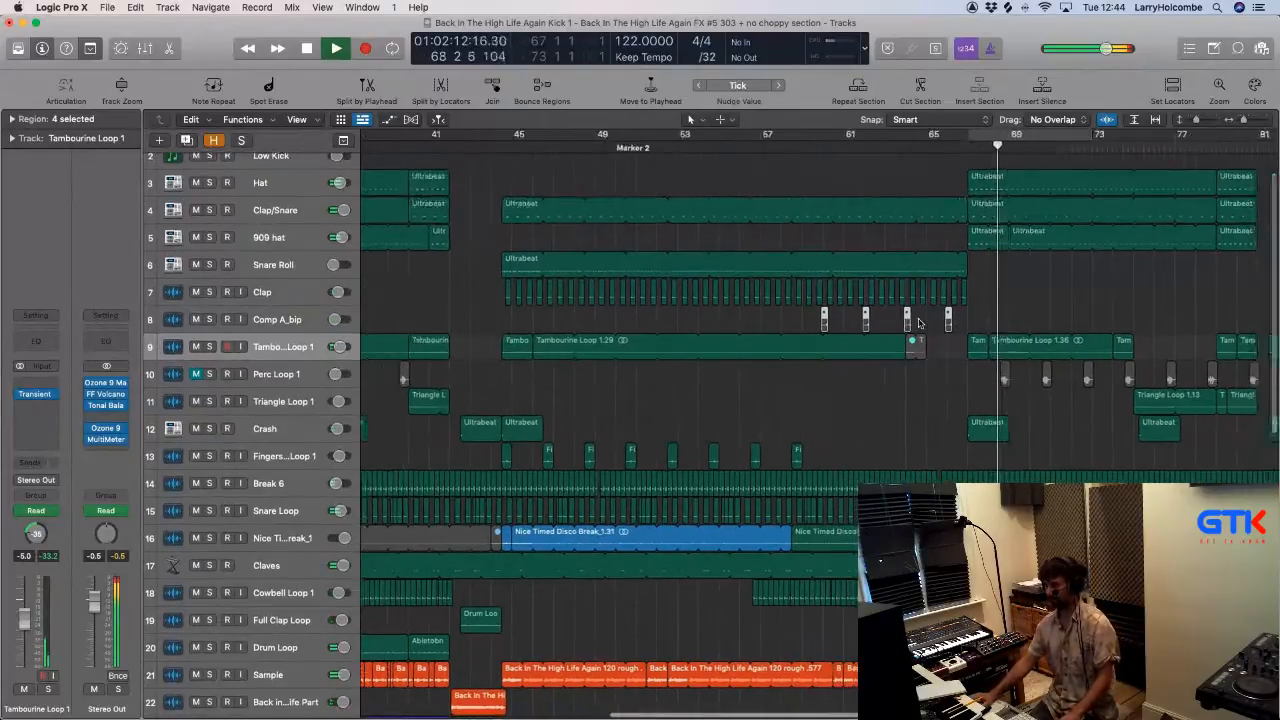
scroll(919, 320, "down", 10)
scroll(919, 322, "down", 1)
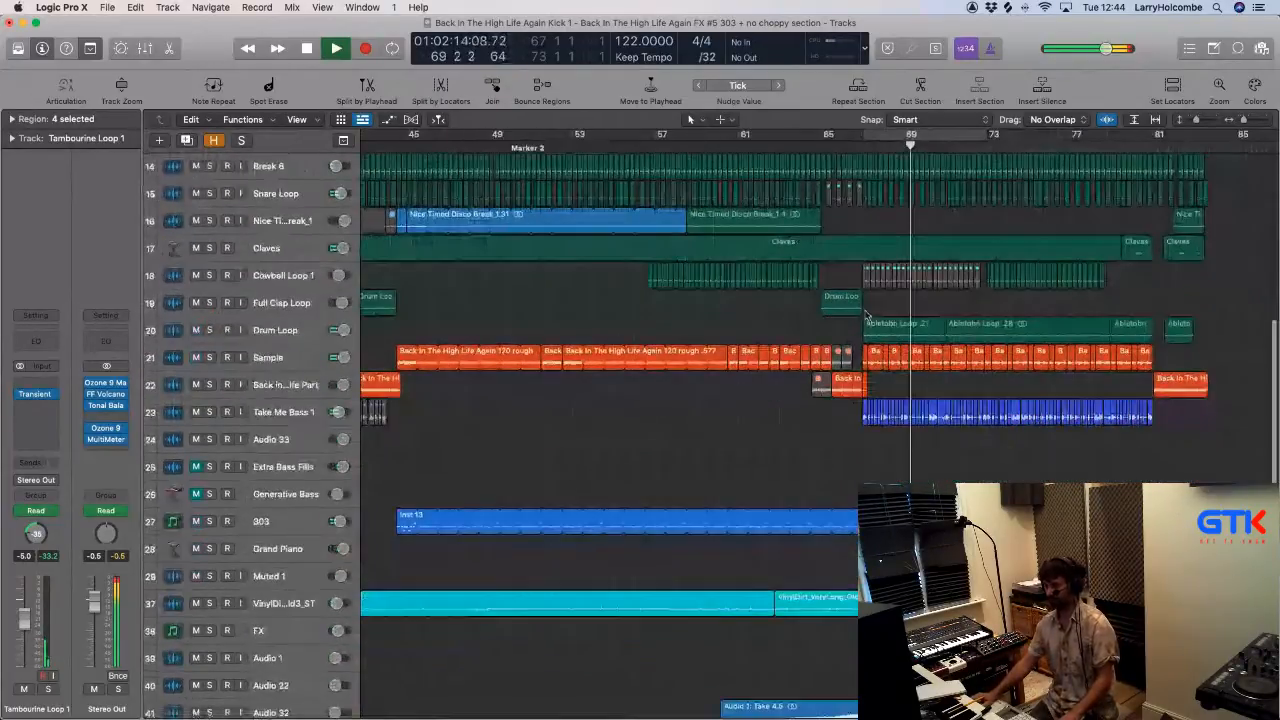
left_click_drag(843, 281, 980, 281)
key("ctrl+m")
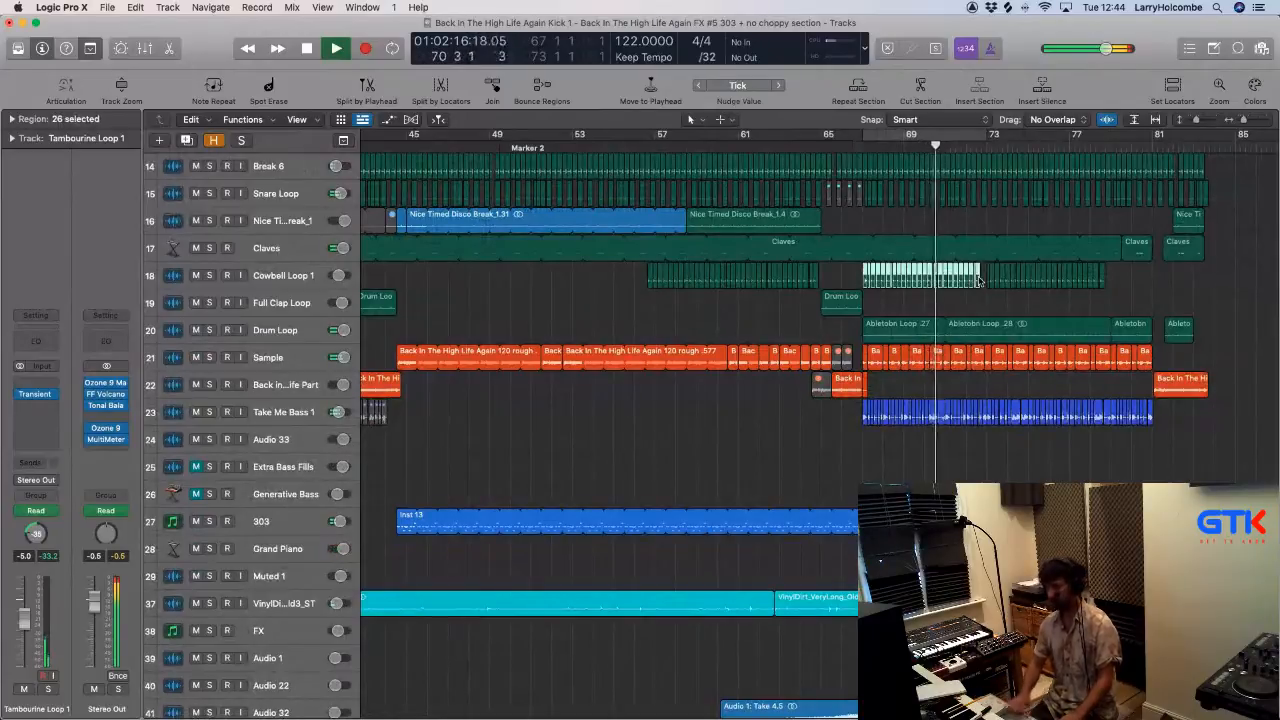
Step: Replay the lead-in to the drop at bar 67 and clear the region selection
left_click(849, 148)
scroll(668, 281, "up", 1)
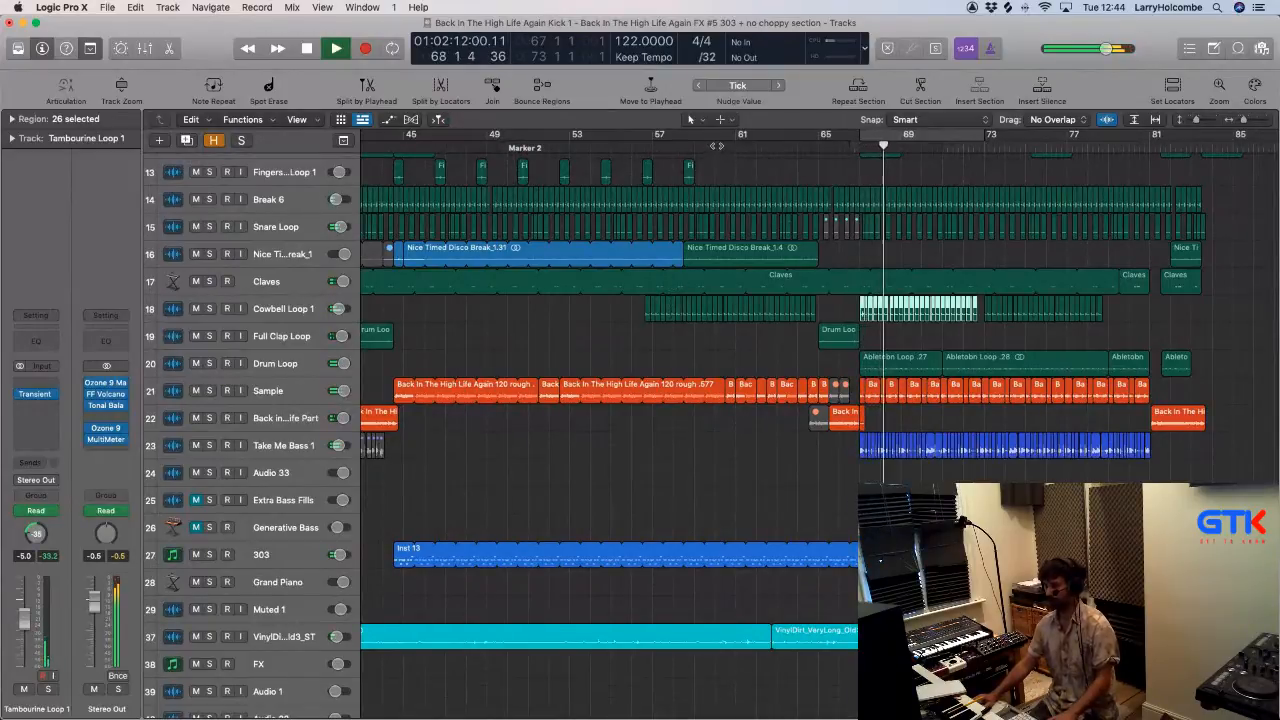
left_click(582, 169)
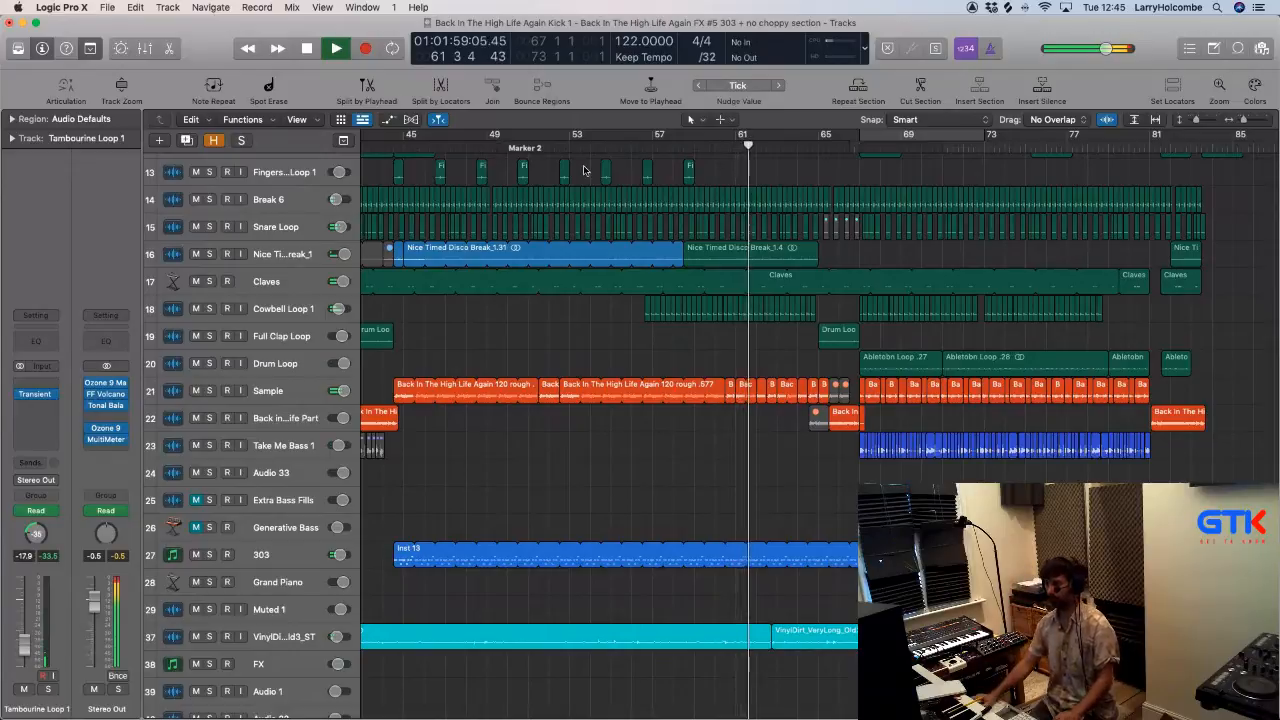
Step: Listen to the build and drop around bars 61 to 71, soloing the Sample track at bar 67 and unsoloing it
scroll(585, 168, "down", 1)
scroll(585, 168, "down", 2)
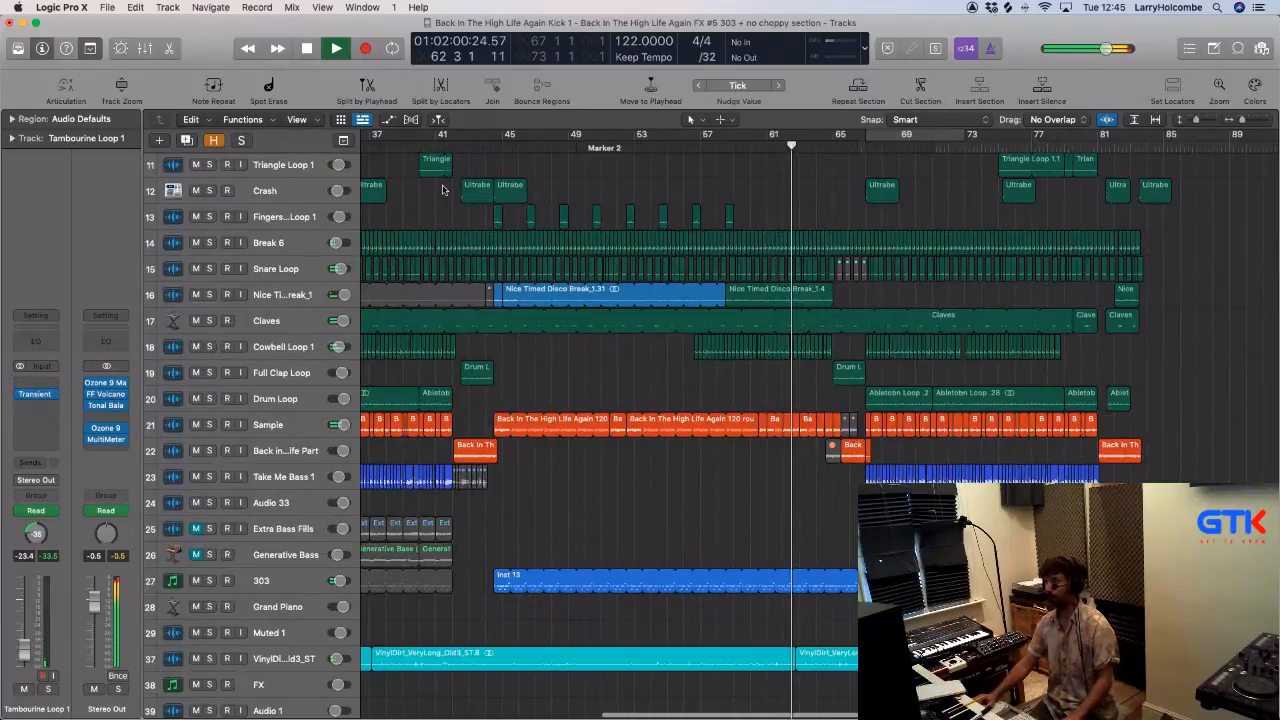
scroll(443, 190, "down", 2)
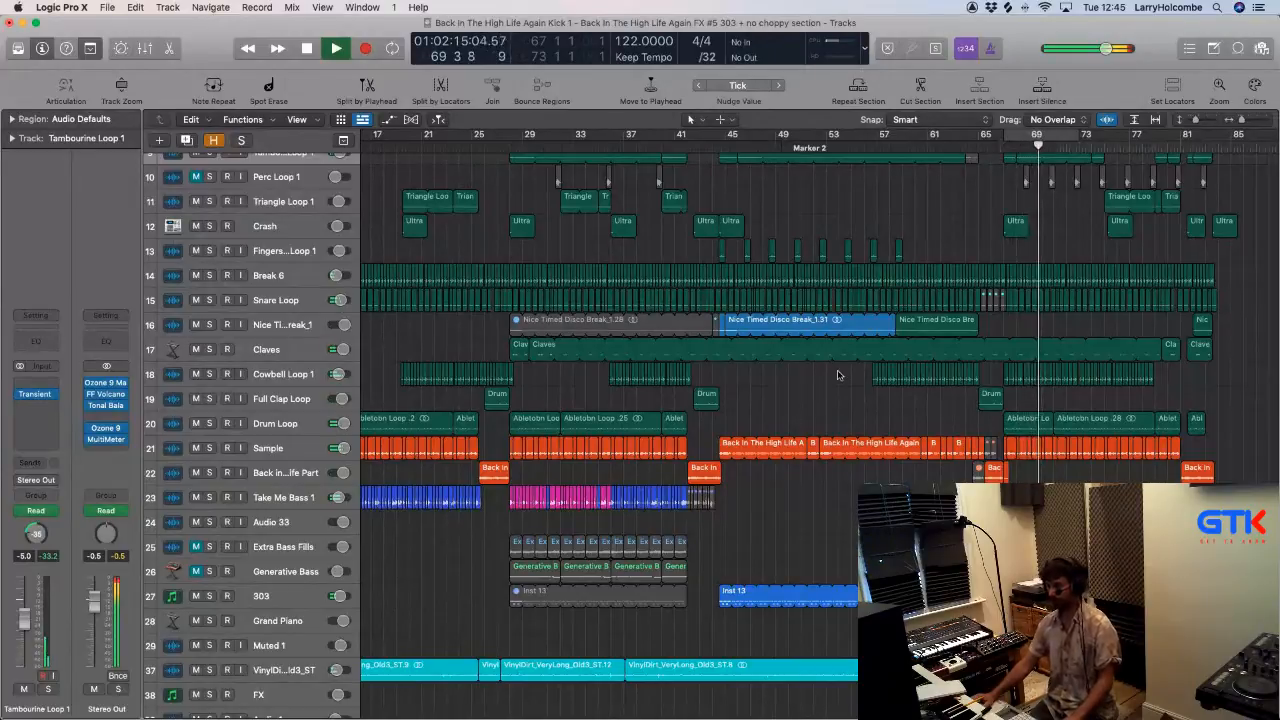
scroll(838, 375, "up", 5)
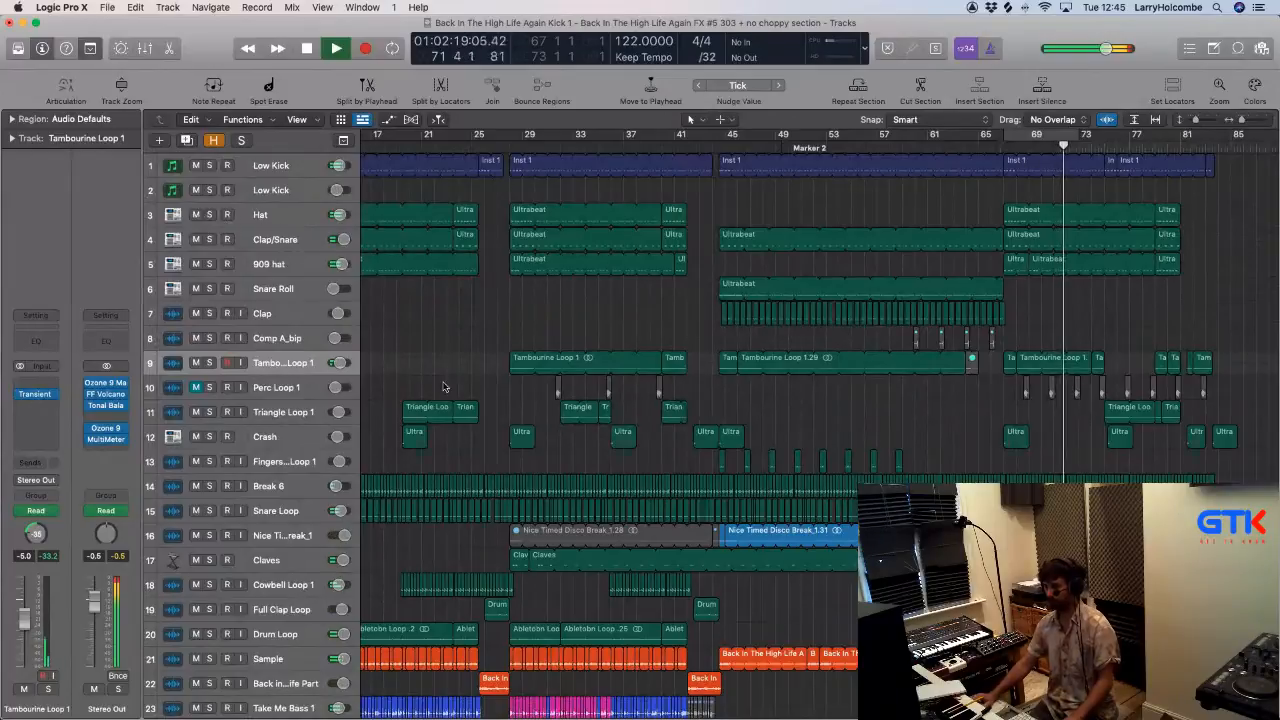
scroll(446, 386, "down", 3)
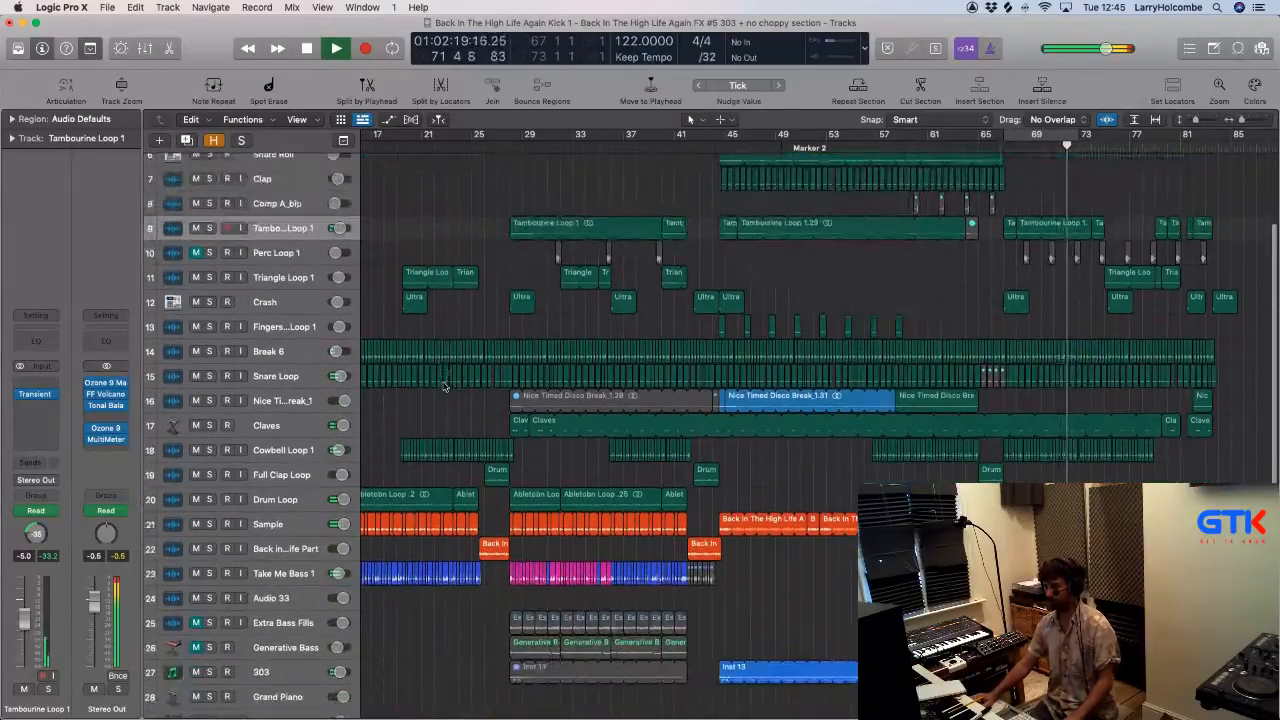
left_click(209, 524)
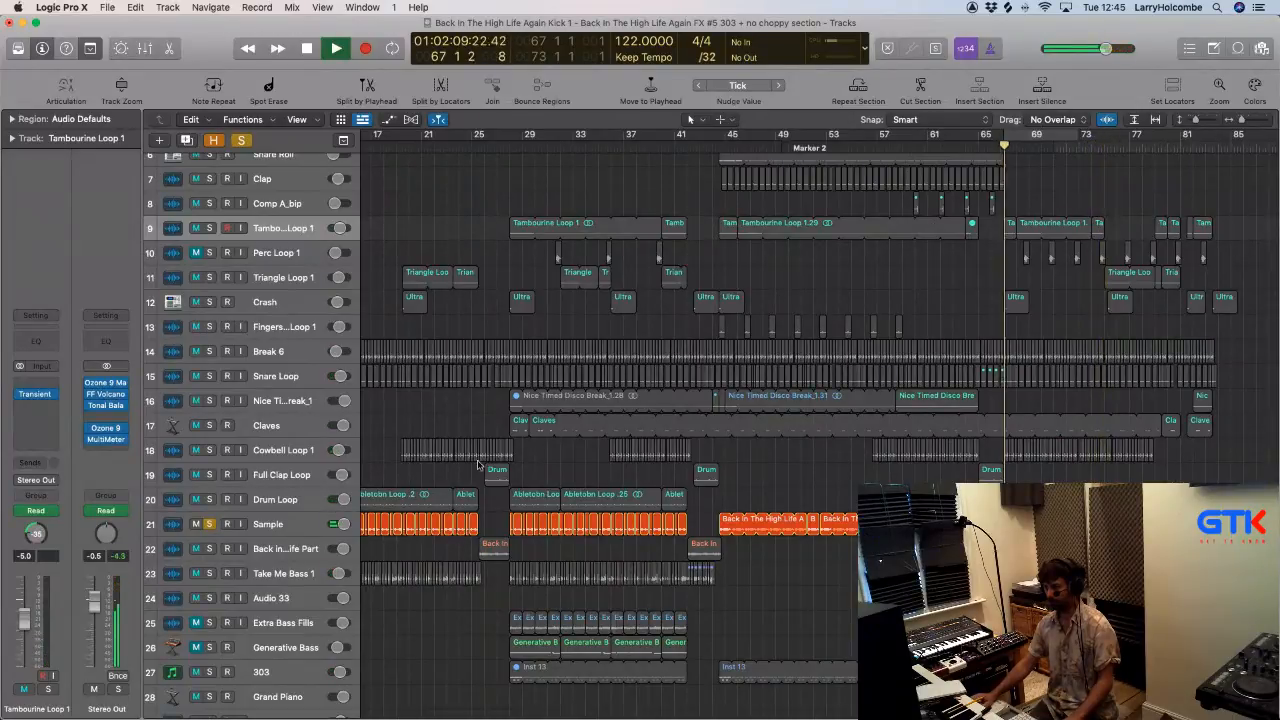
left_click(209, 522)
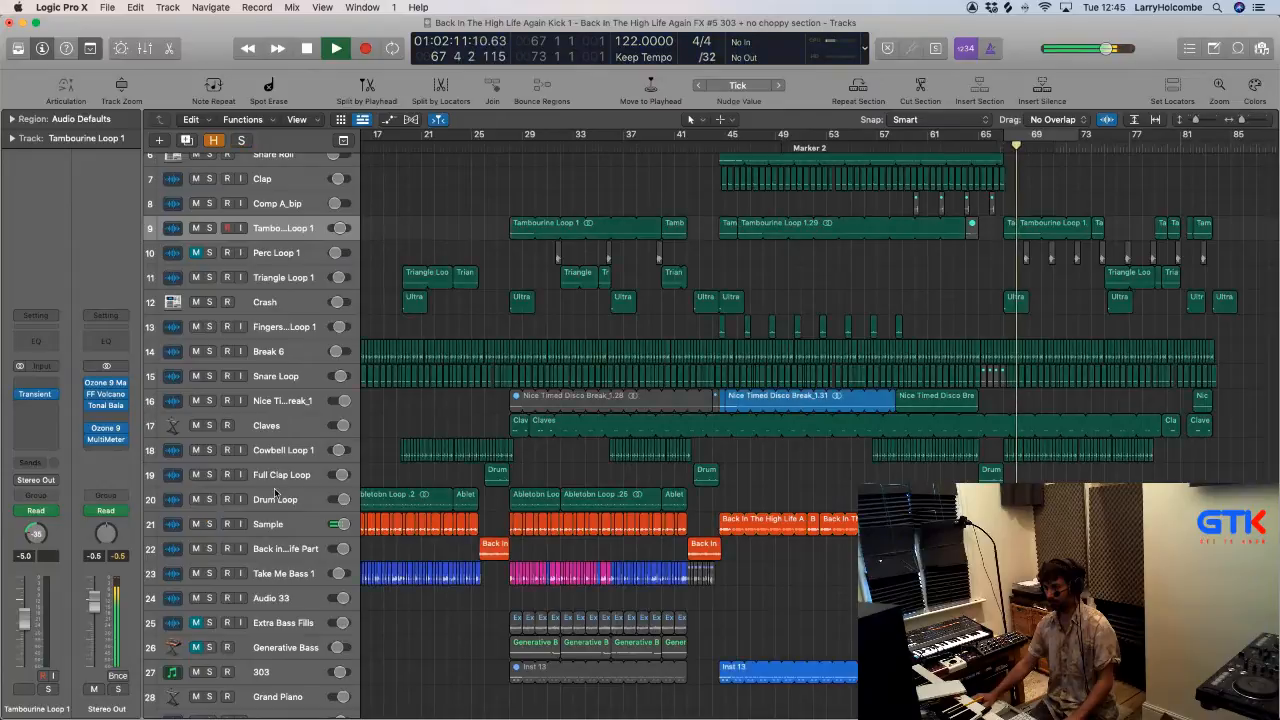
Step: Solo the Drum Loop track and play its regions from bar 67
left_click(278, 489)
key("s")
left_click_drag(927, 450, 1177, 573)
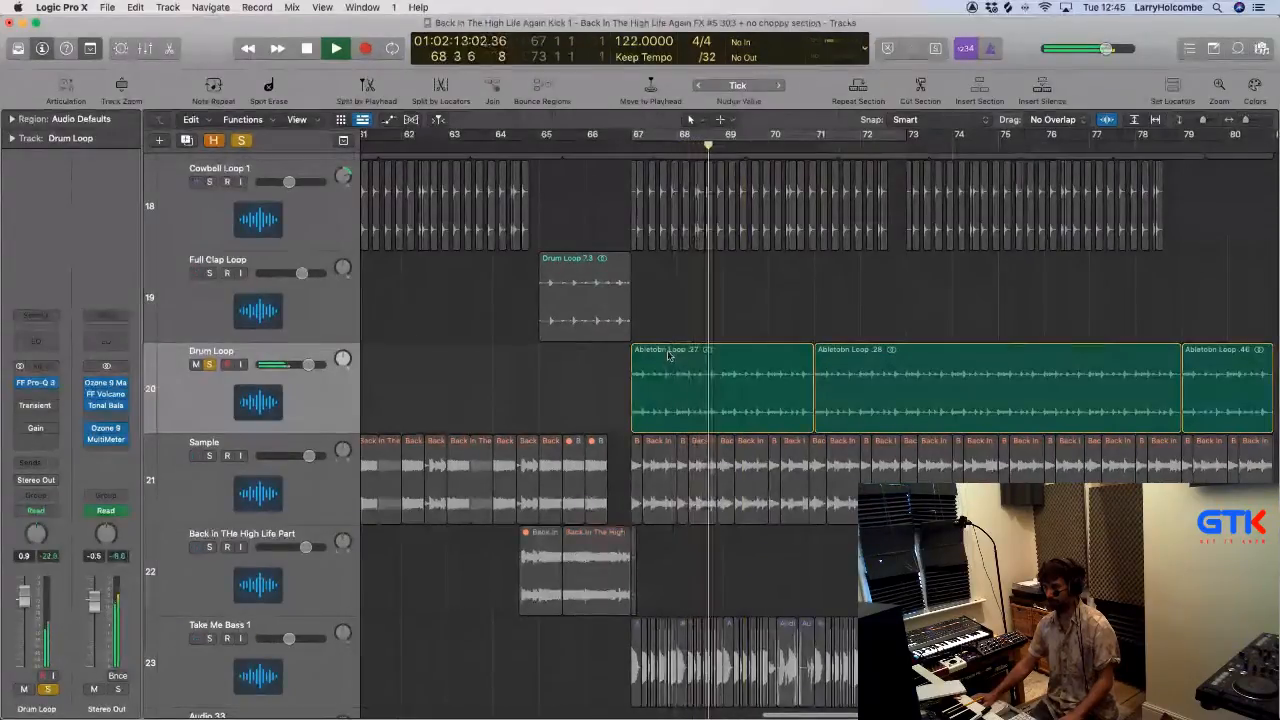
left_click_drag(580, 306, 898, 441)
key("space")
key("space")
scroll(676, 417, "left", 1)
key("space")
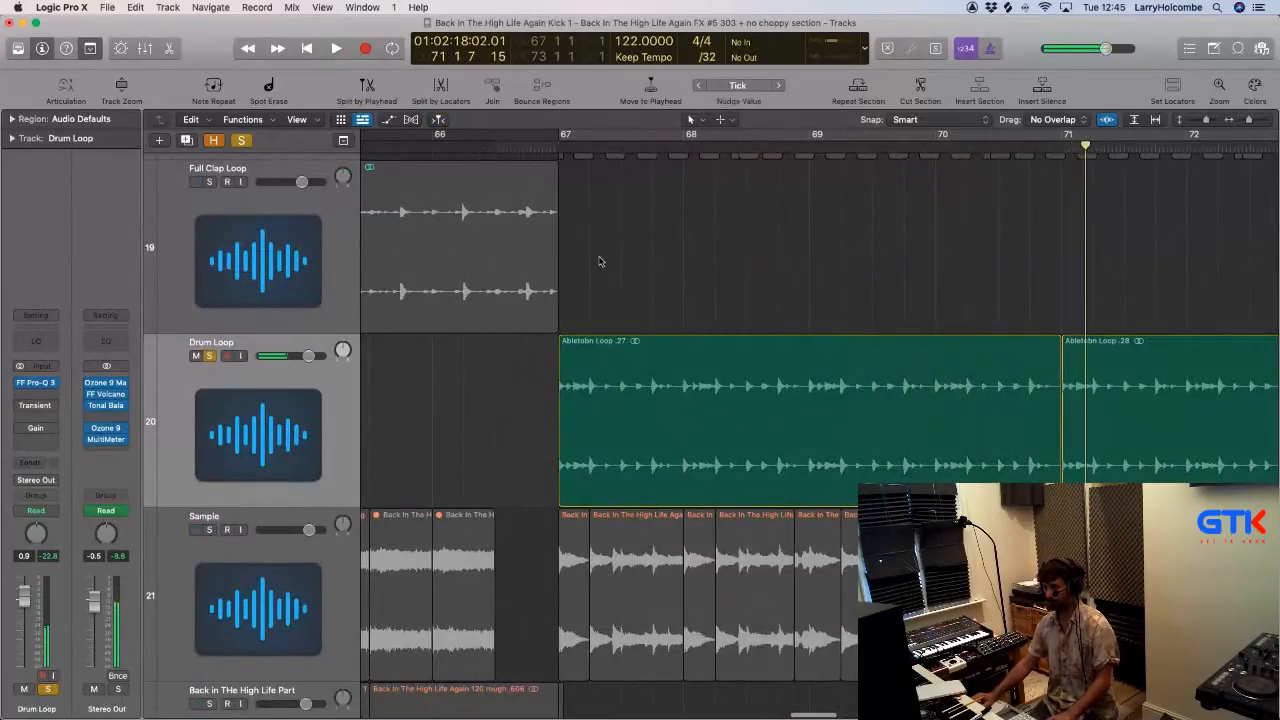
Step: Set a one-bar cycle from bar 67 to bar 68 and play the soloed Drum Loop in it
left_click_drag(527, 325, 780, 498)
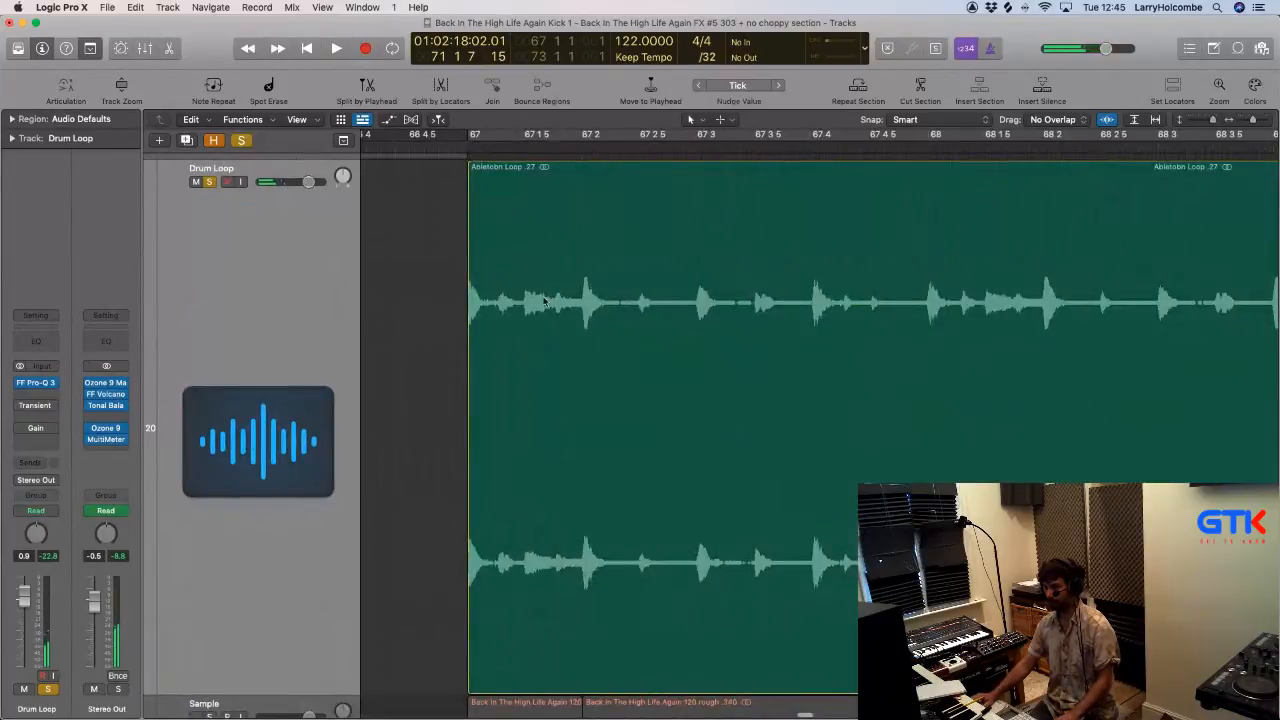
left_click_drag(476, 134, 933, 188)
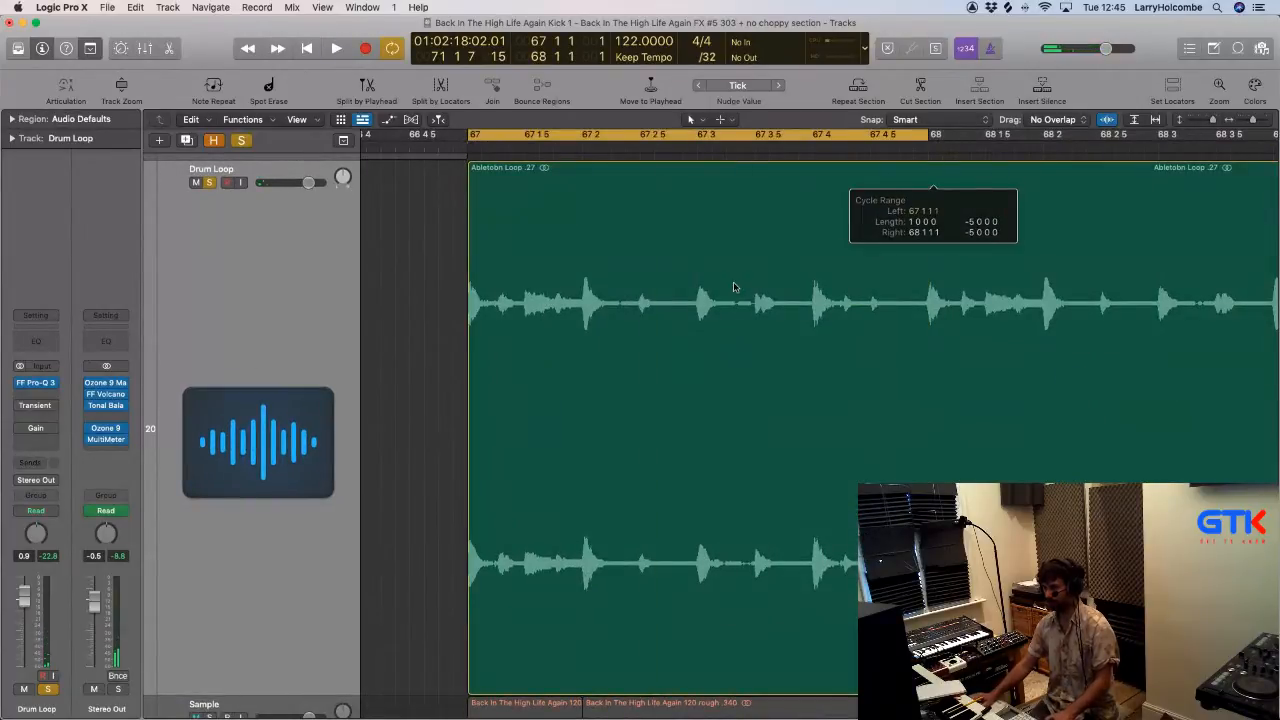
key("space")
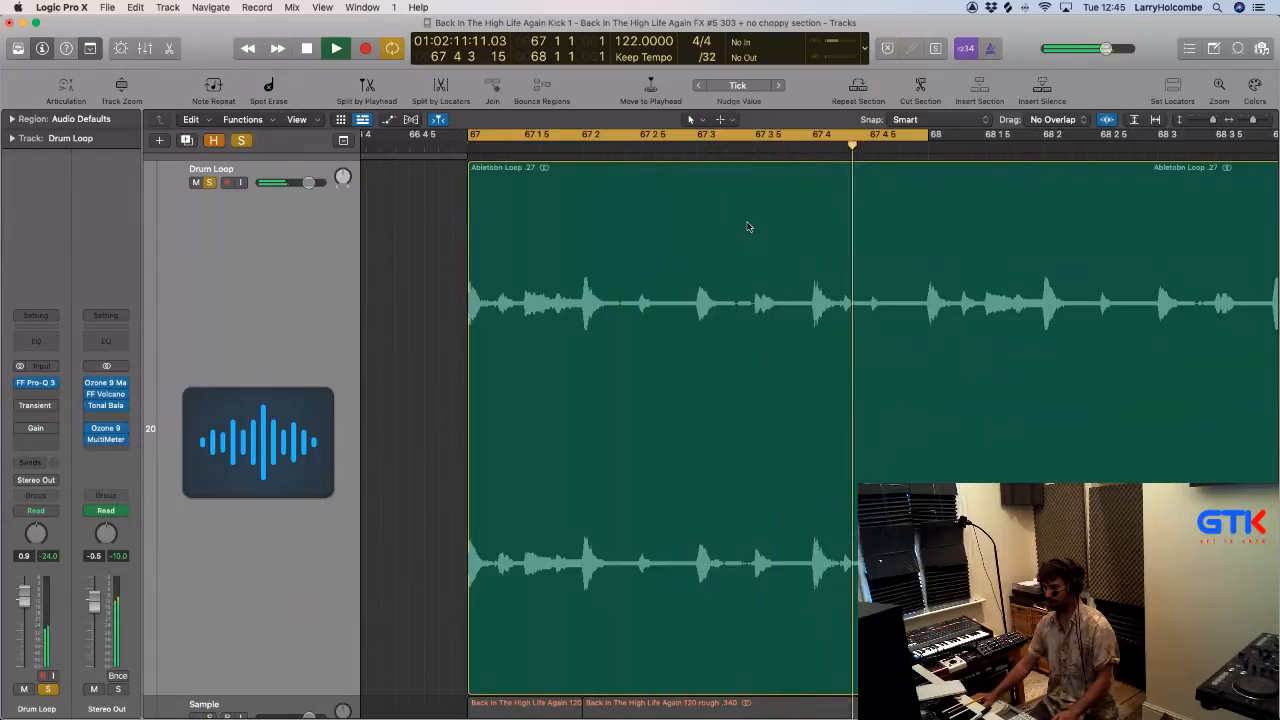
Step: Slice the Drum Loop in bar 67, copy the slice just before beat 4 over the one just before beat 2, and audition it
left_click(753, 185)
left_click_drag(753, 185, 560, 200)
left_click(791, 189)
key("space")
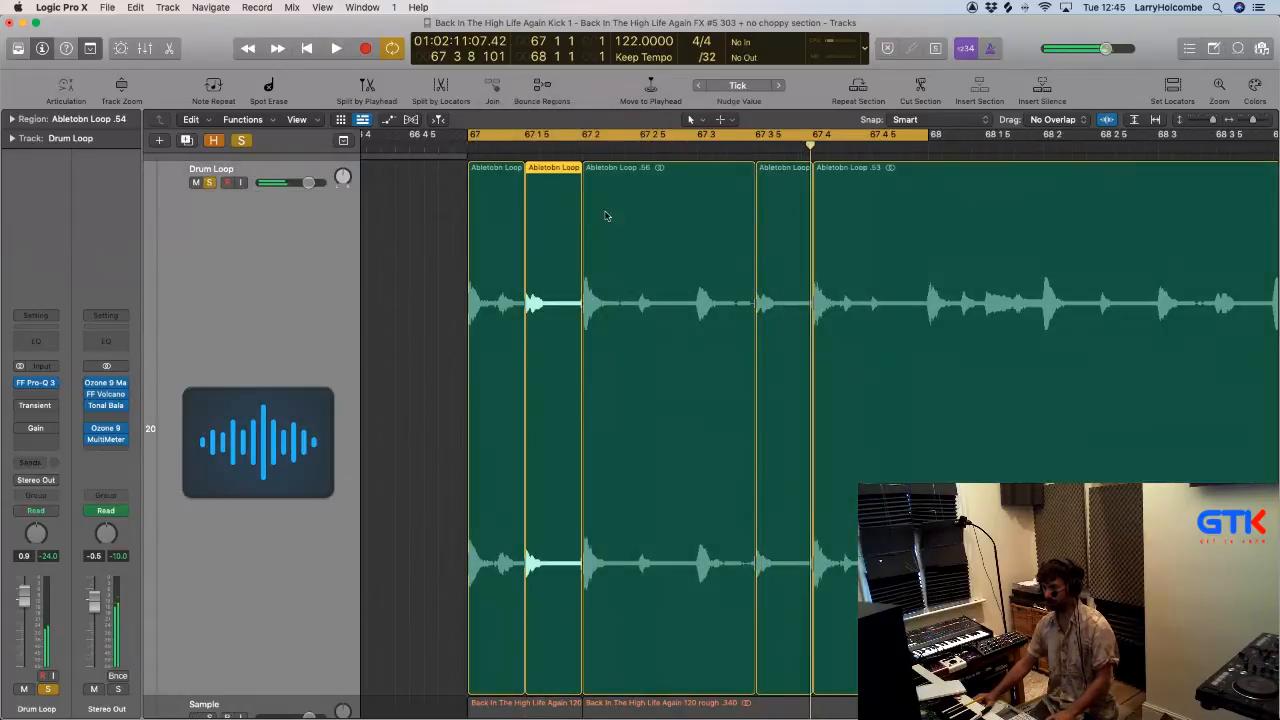
key("space")
scroll(621, 217, "down", 2)
scroll(621, 217, "down", 4)
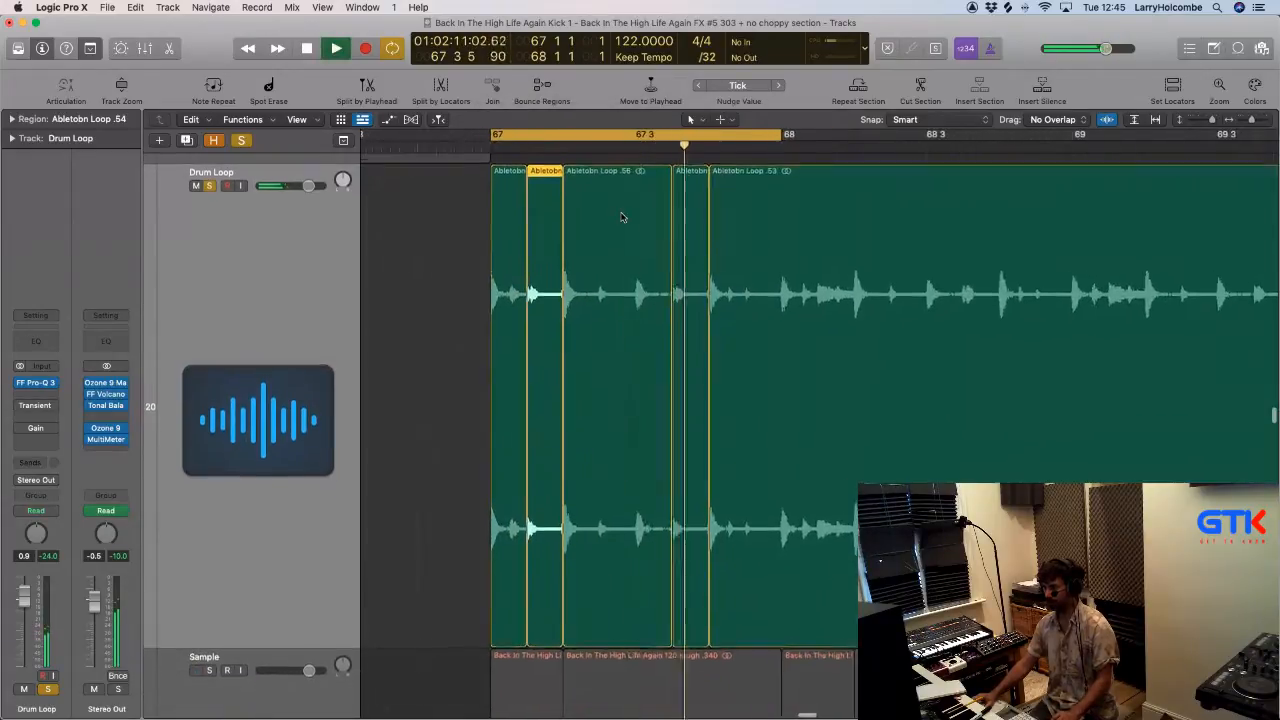
scroll(690, 210, "up", 1)
key("space")
Step: Split the Drum Loop at bar 68 and repeat the edited one-bar slices to replace the original loop up to bar 71
left_click_drag(749, 191, 456, 232)
left_click(548, 228)
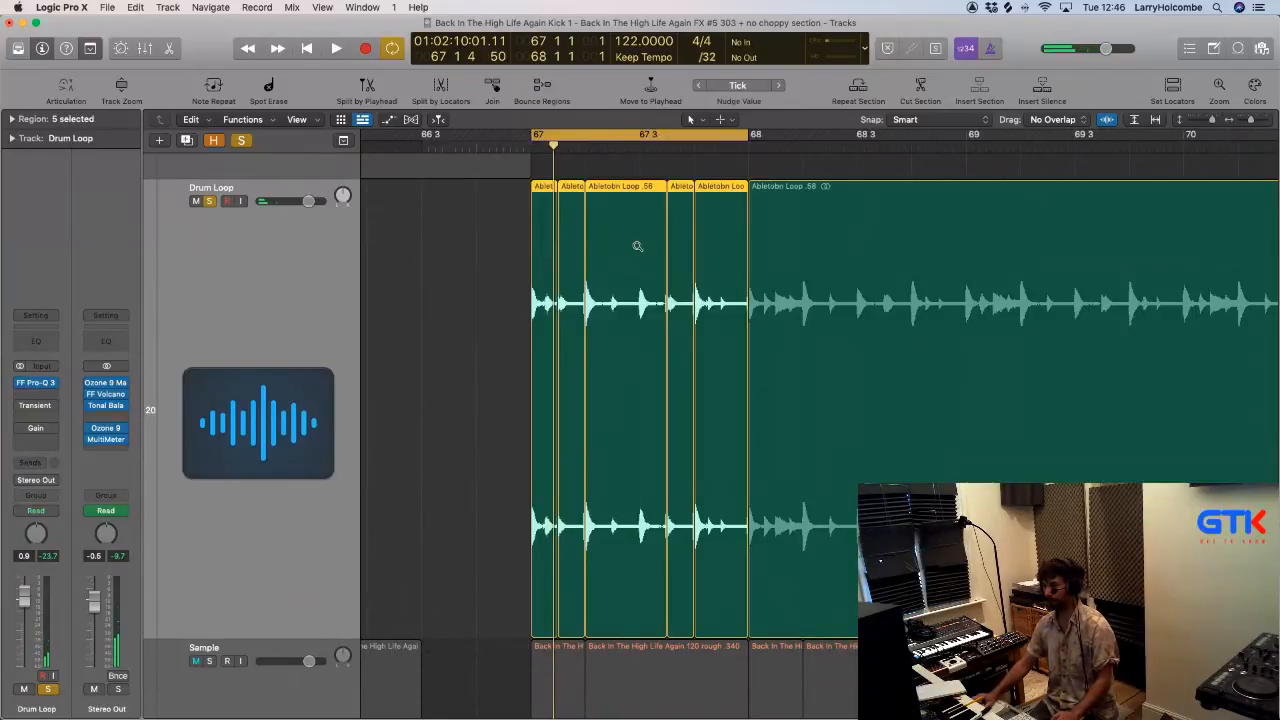
scroll(638, 246, "down", 3)
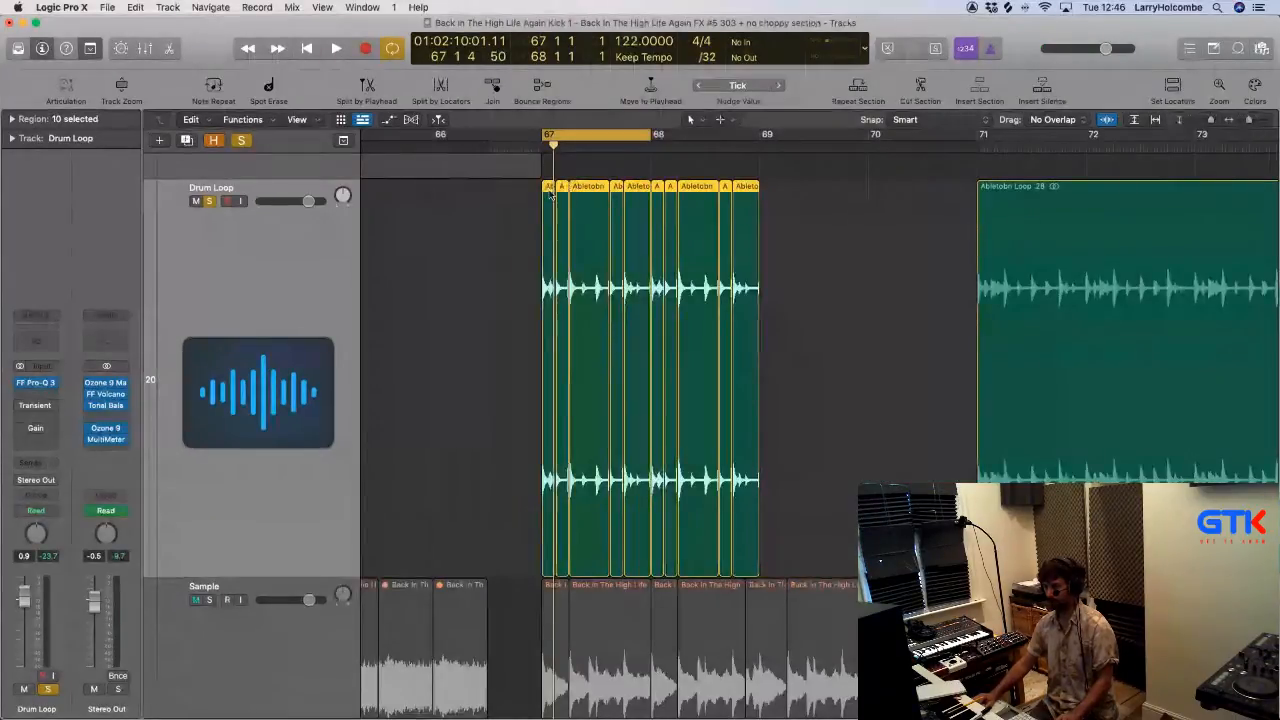
left_click_drag(549, 194, 766, 201)
scroll(766, 201, "down", 3)
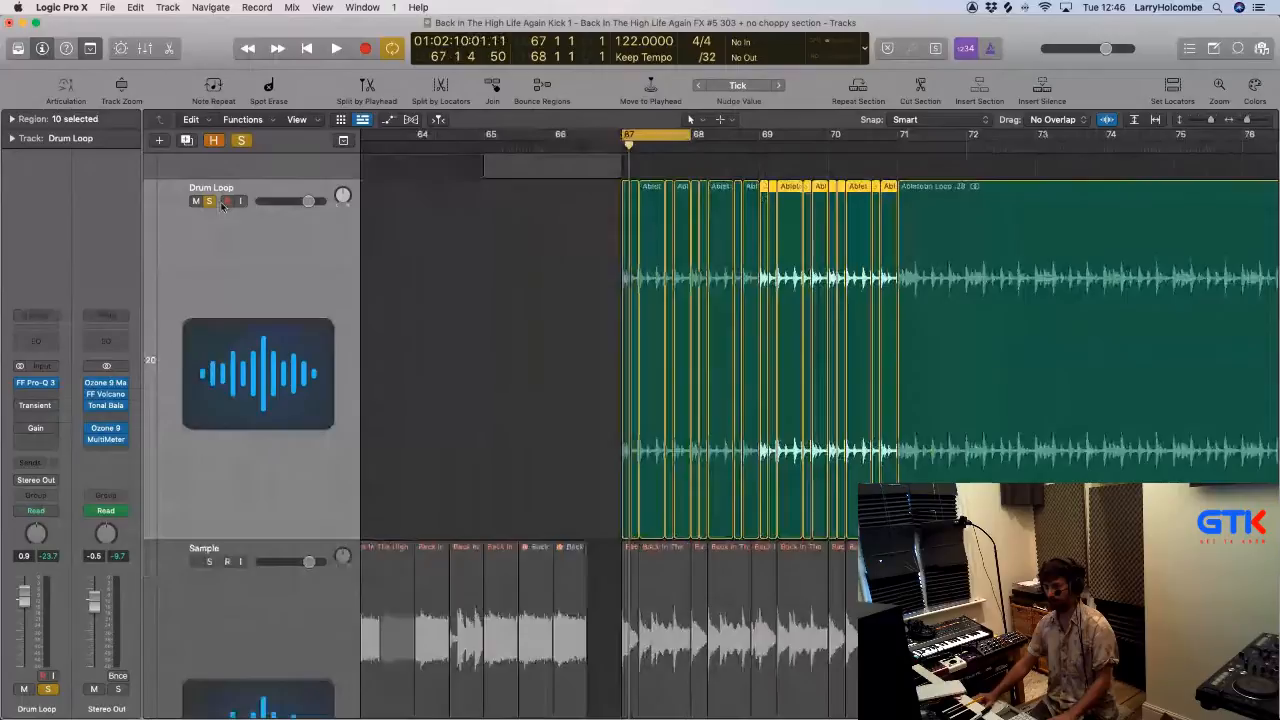
Step: Unsolo the Drum Loop track, turn cycling off and play the edited loop in the full mix from about bar 66
left_click(213, 202)
left_click(652, 134)
left_click(584, 146)
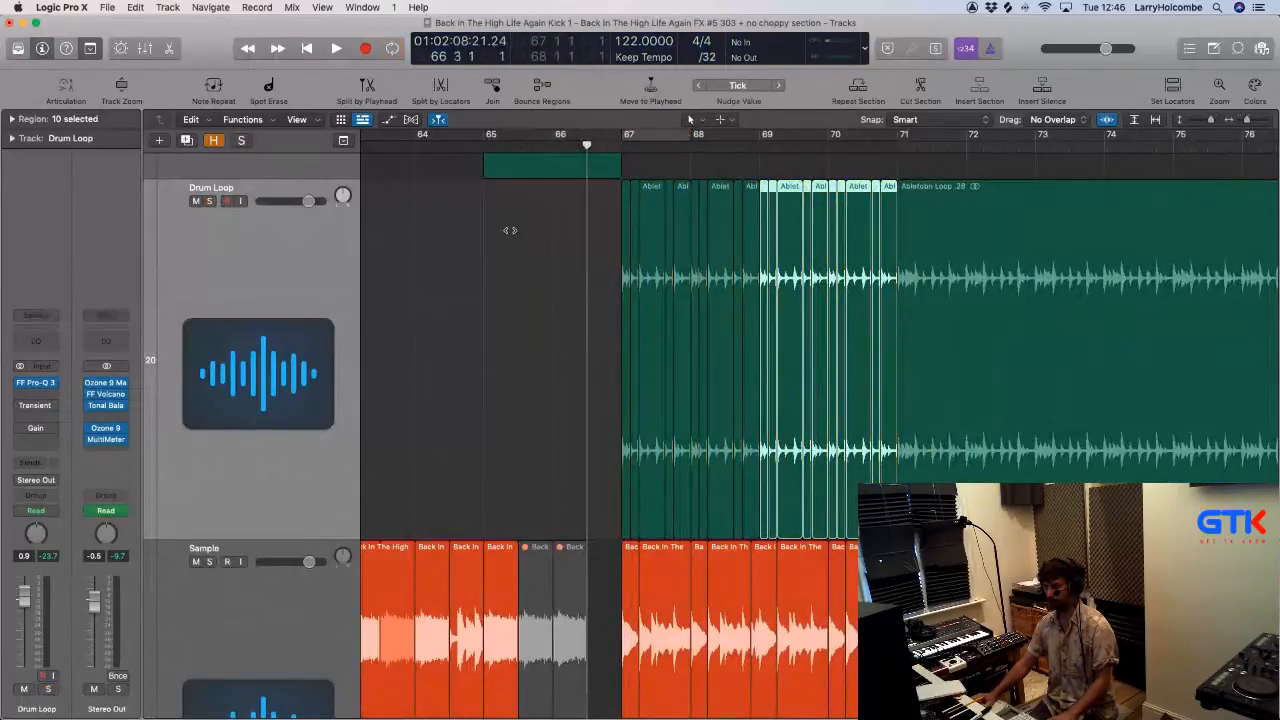
key("space")
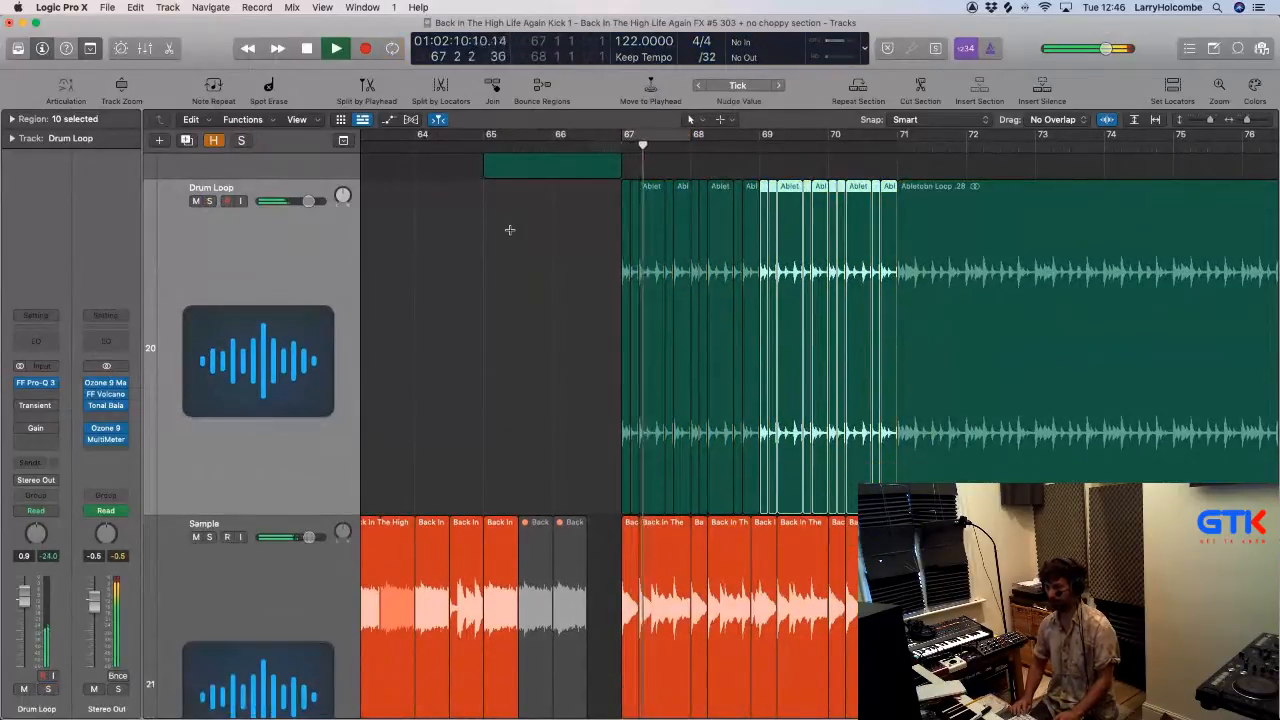
key("super+Up")
key("super+Up")
key("super+Up")
key("space")
key("super+Left")
key("super+Left")
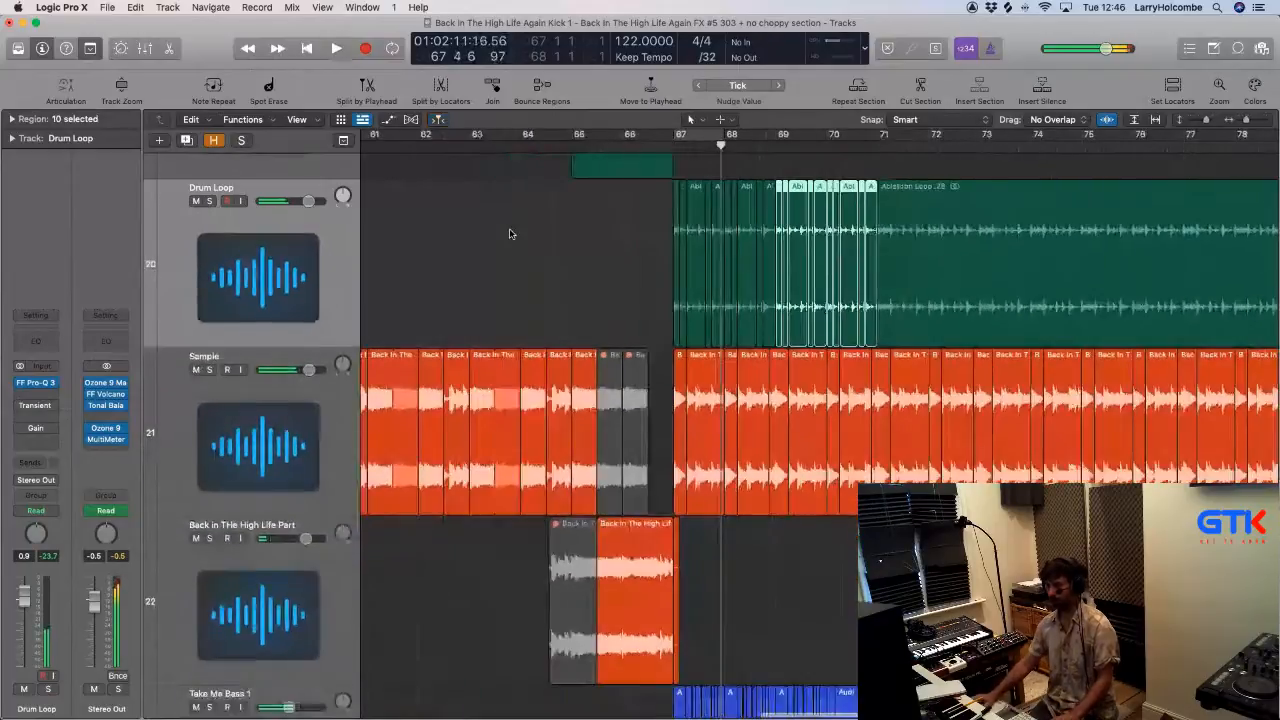
Step: Play the track from bar 54 through the drop at bar 67, with the region selection cleared
scroll(510, 234, "down", 3)
scroll(510, 233, "left", 1)
left_click(391, 146)
scroll(435, 180, "down", 3)
scroll(380, 179, "up", 1)
key("super+Up")
key("super+Up")
key("super+Up")
key("super+Up")
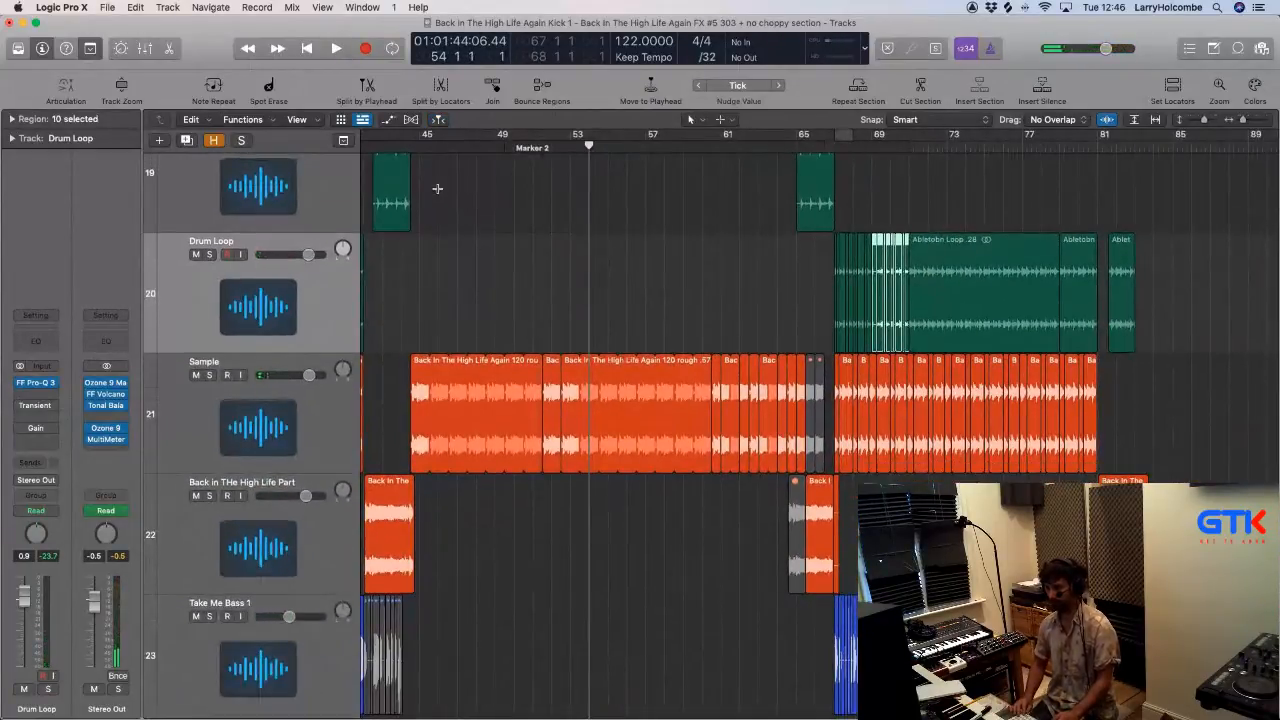
key("super+Up")
key("super+Up")
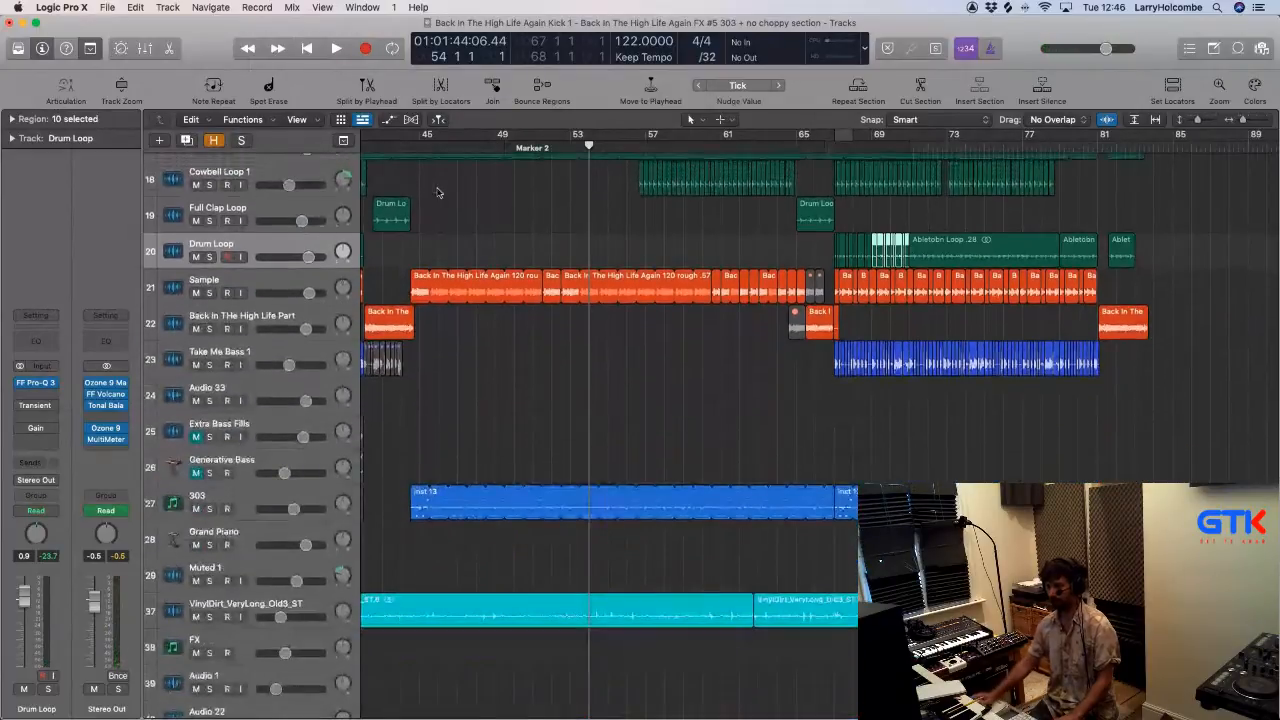
scroll(437, 190, "up", 4)
scroll(695, 180, "up", 1)
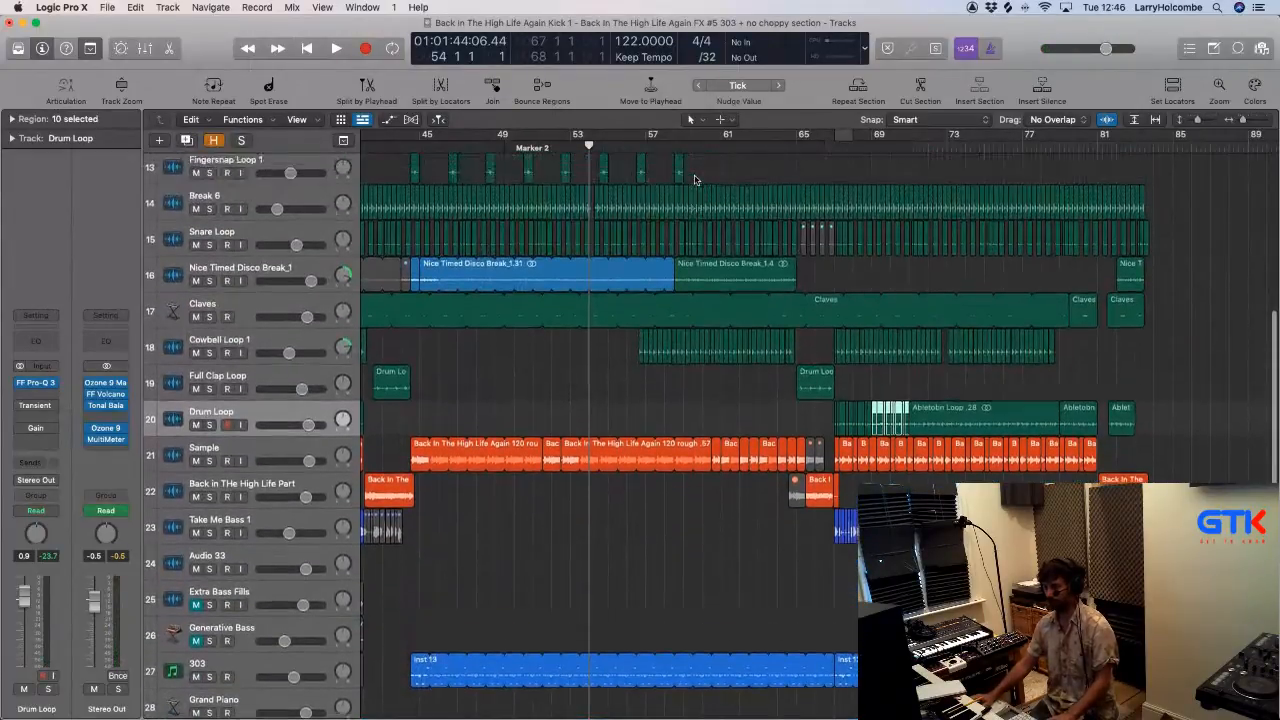
left_click(735, 173)
key("space")
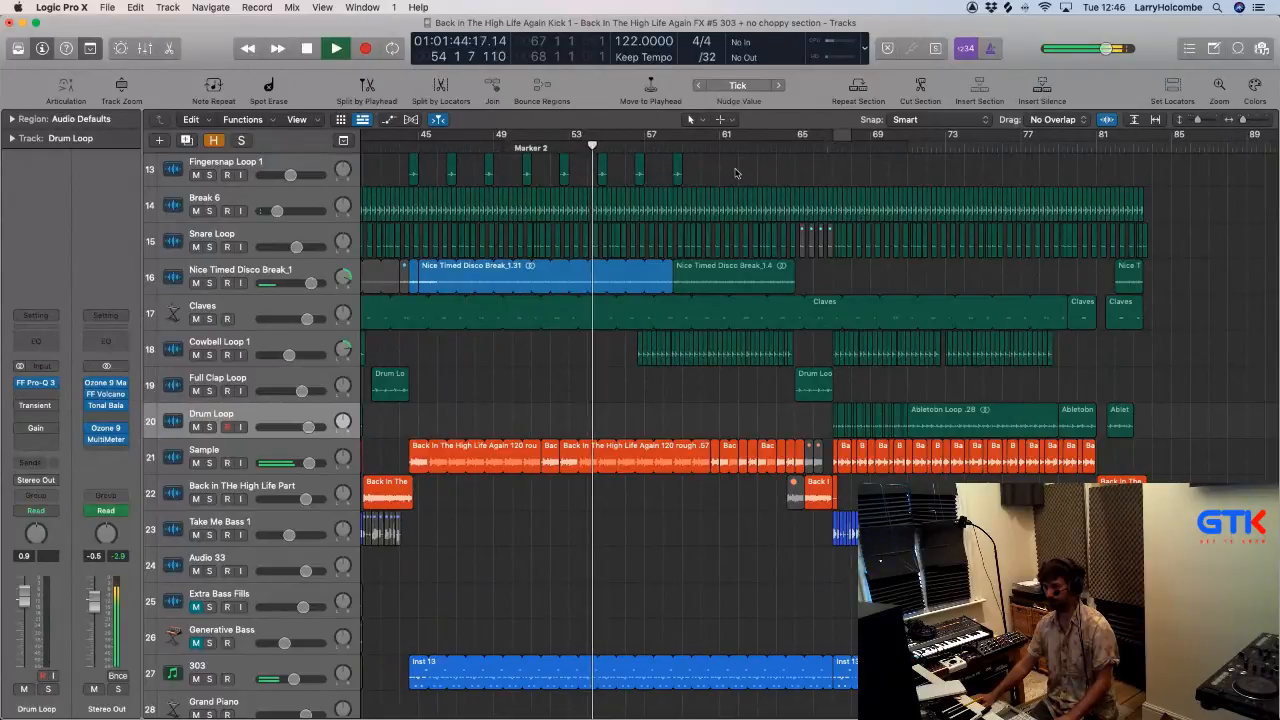
scroll(515, 297, "up", 1)
scroll(515, 297, "up", 1)
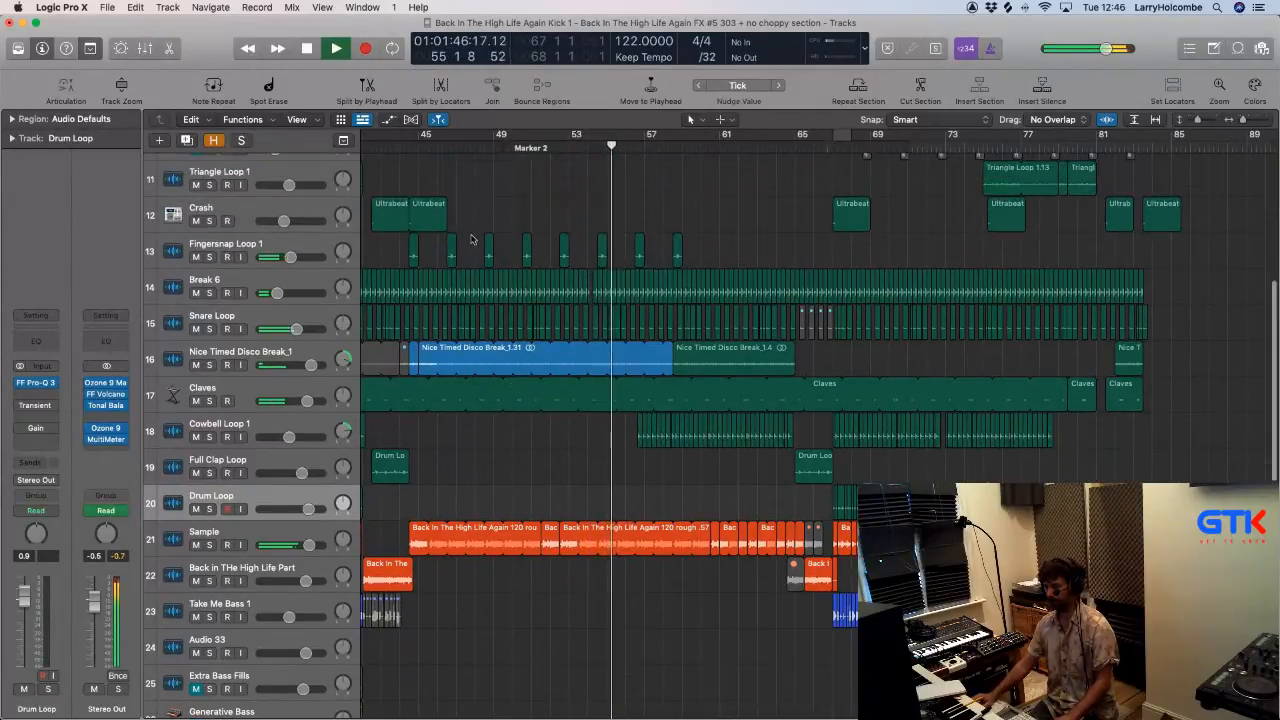
scroll(490, 260, "left", 3)
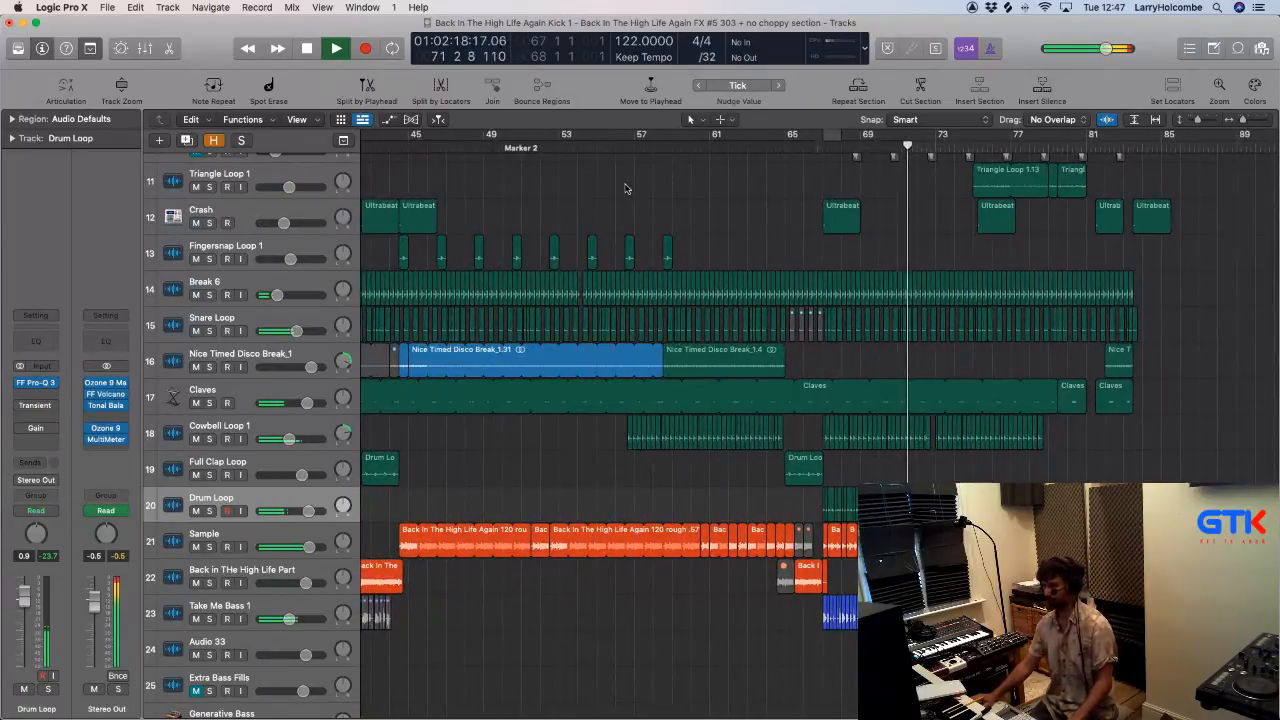
Step: Trim the start of the Drum Loop's long region to bar 75 and copy the edited slices from bars 67-71 to bars 71-75
scroll(626, 189, "right", 2)
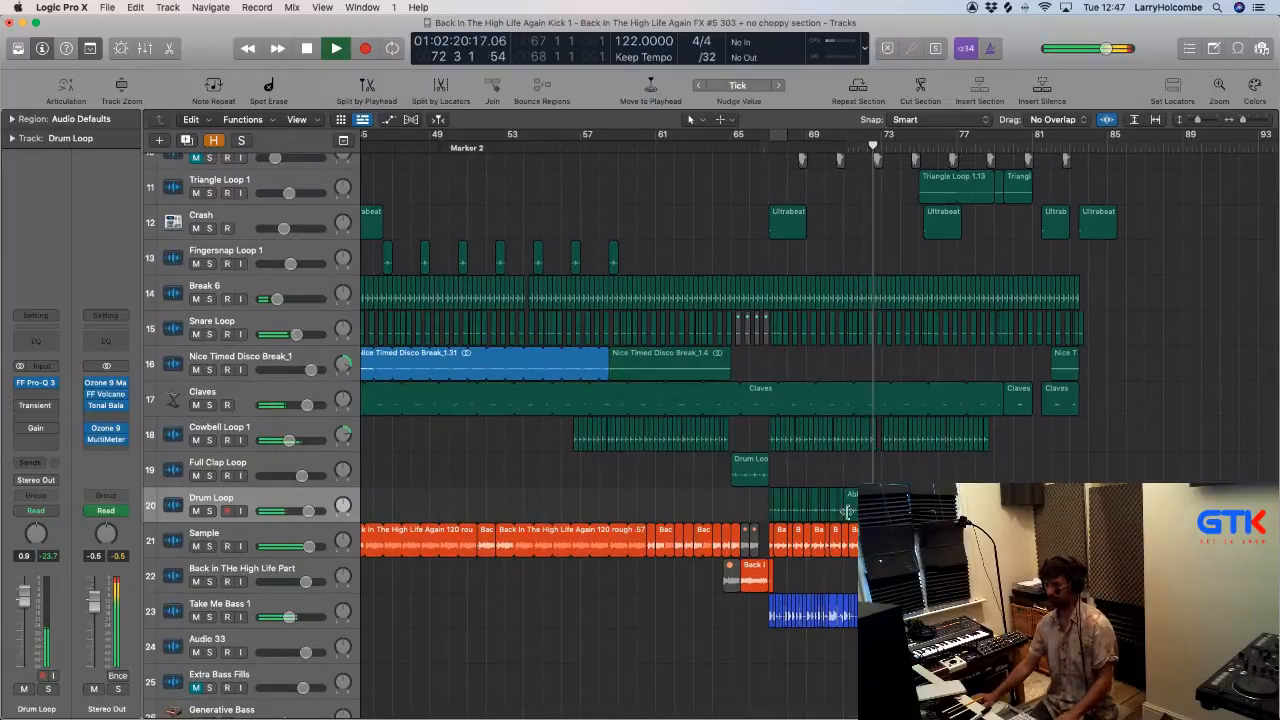
left_click_drag(848, 512, 887, 512)
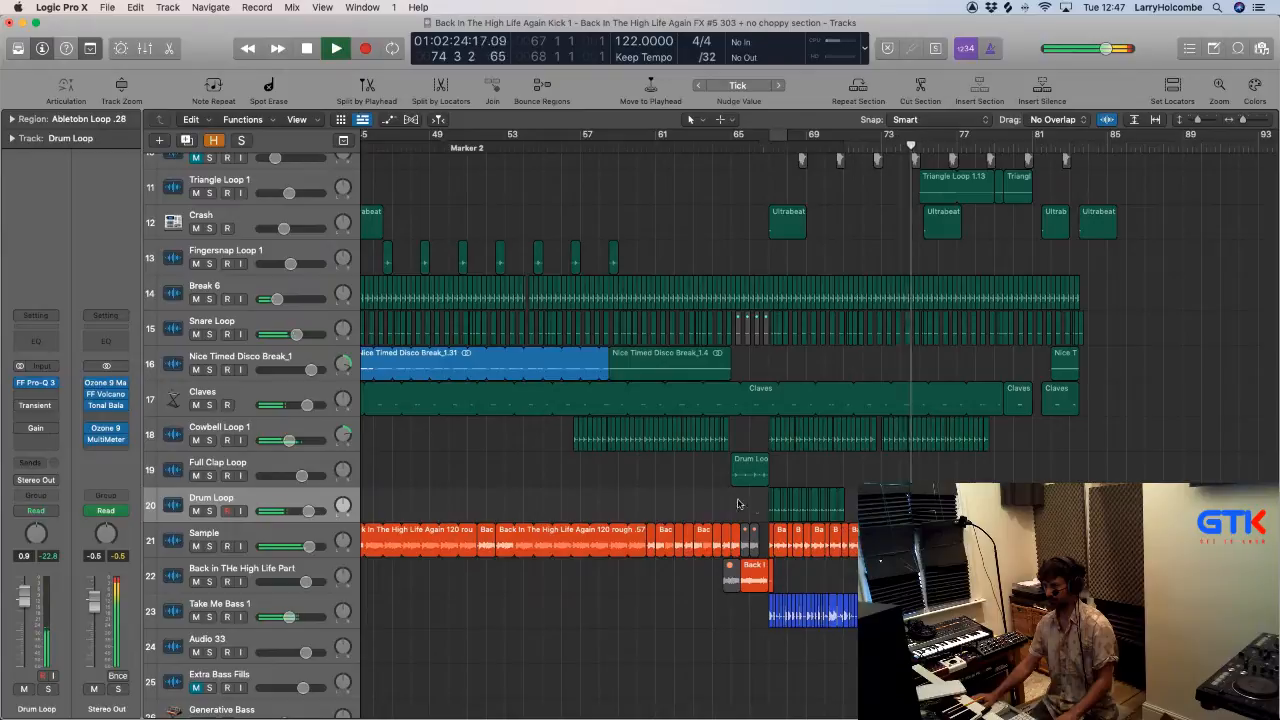
left_click_drag(790, 499, 865, 500)
Step: Listen on to the outro at about bar 82 while surveying the tracks of the whole arrangement
scroll(791, 501, "down", 1)
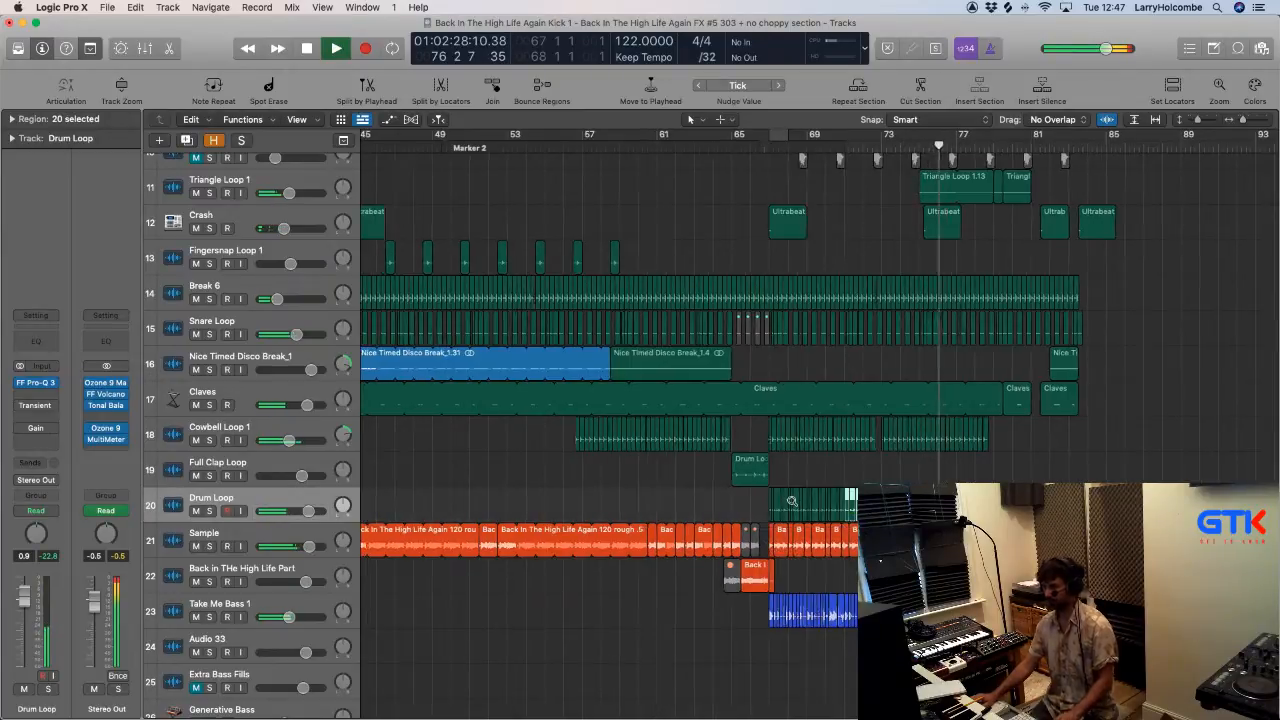
scroll(791, 501, "down", 1)
scroll(791, 501, "down", 1)
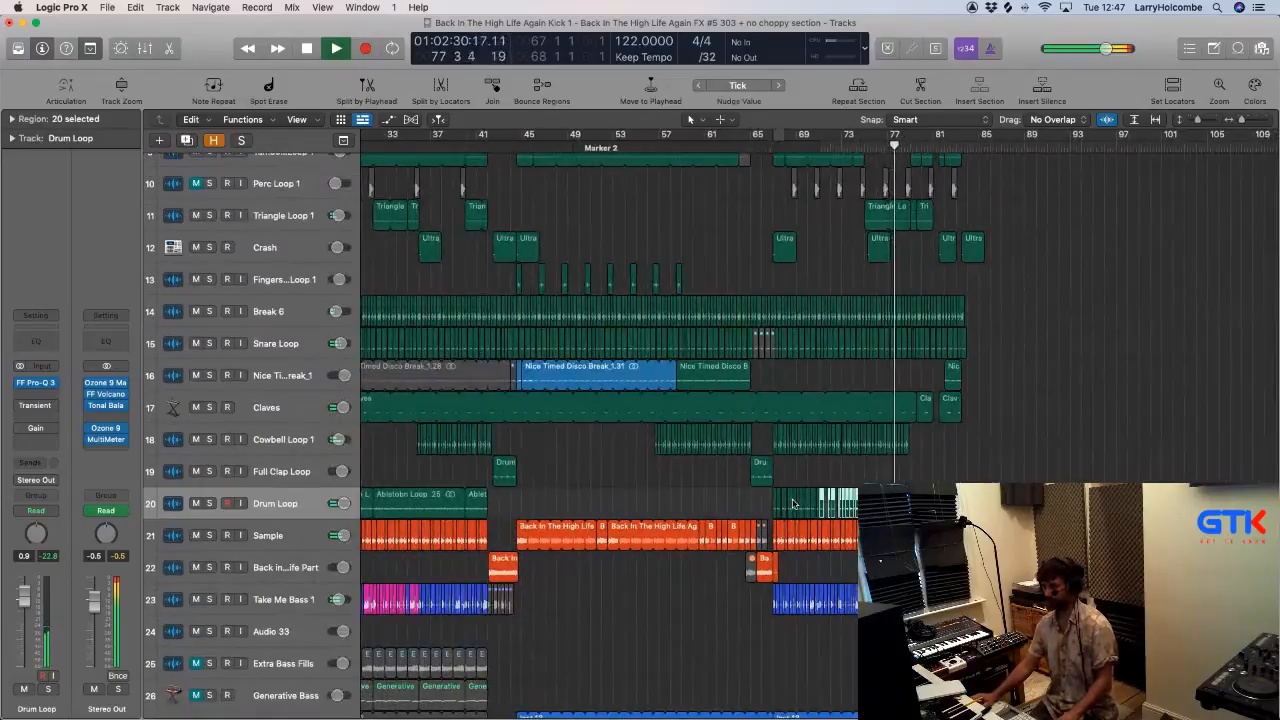
scroll(690, 330, "left", 5)
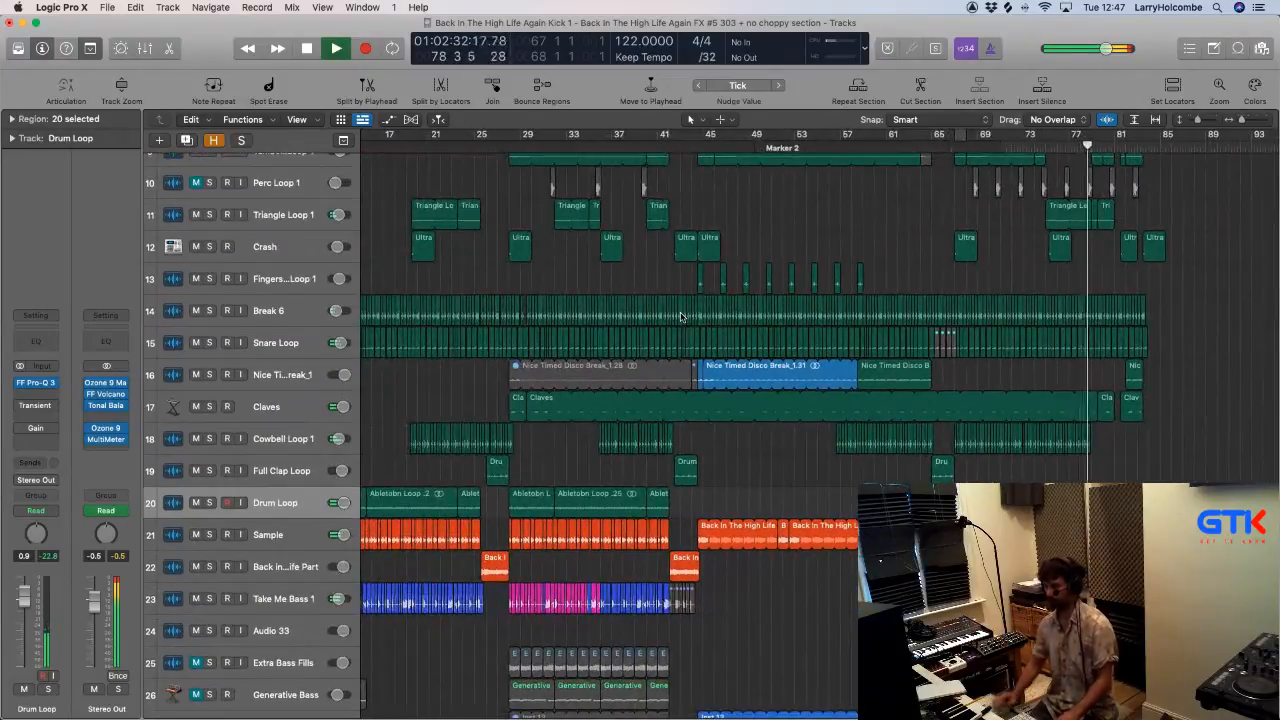
scroll(680, 314, "down", 4)
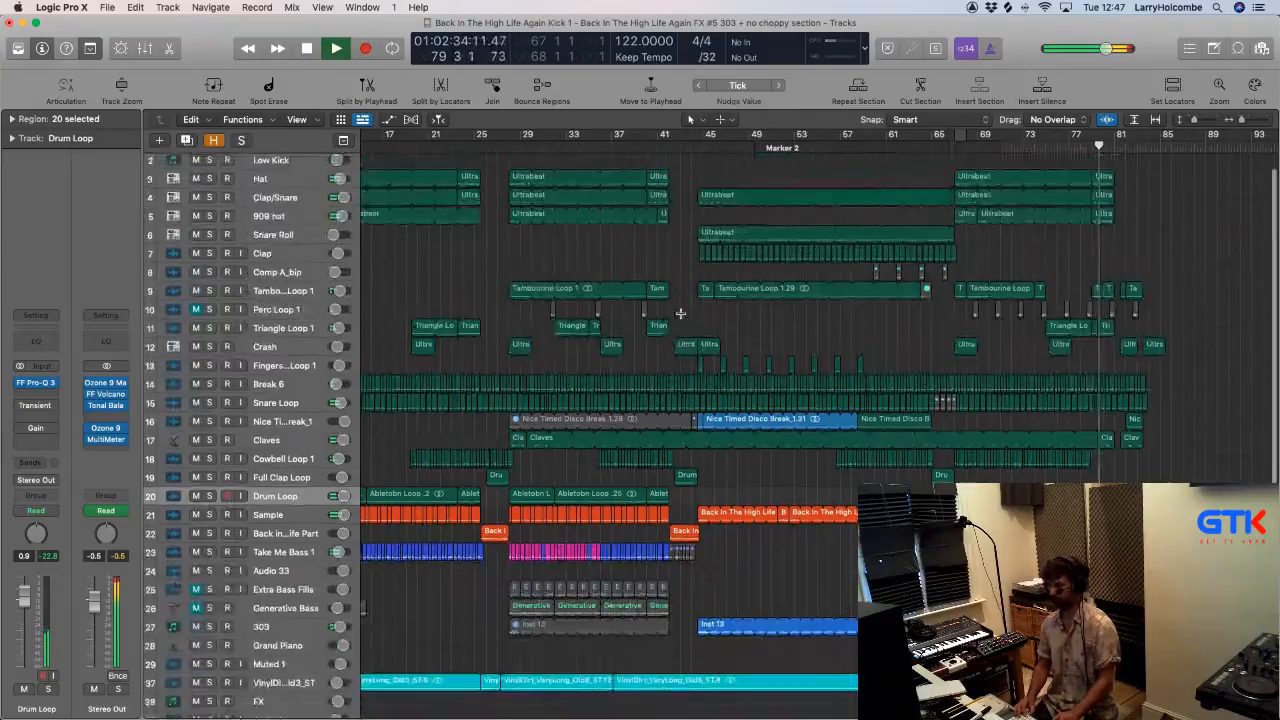
scroll(650, 265, "down", 3)
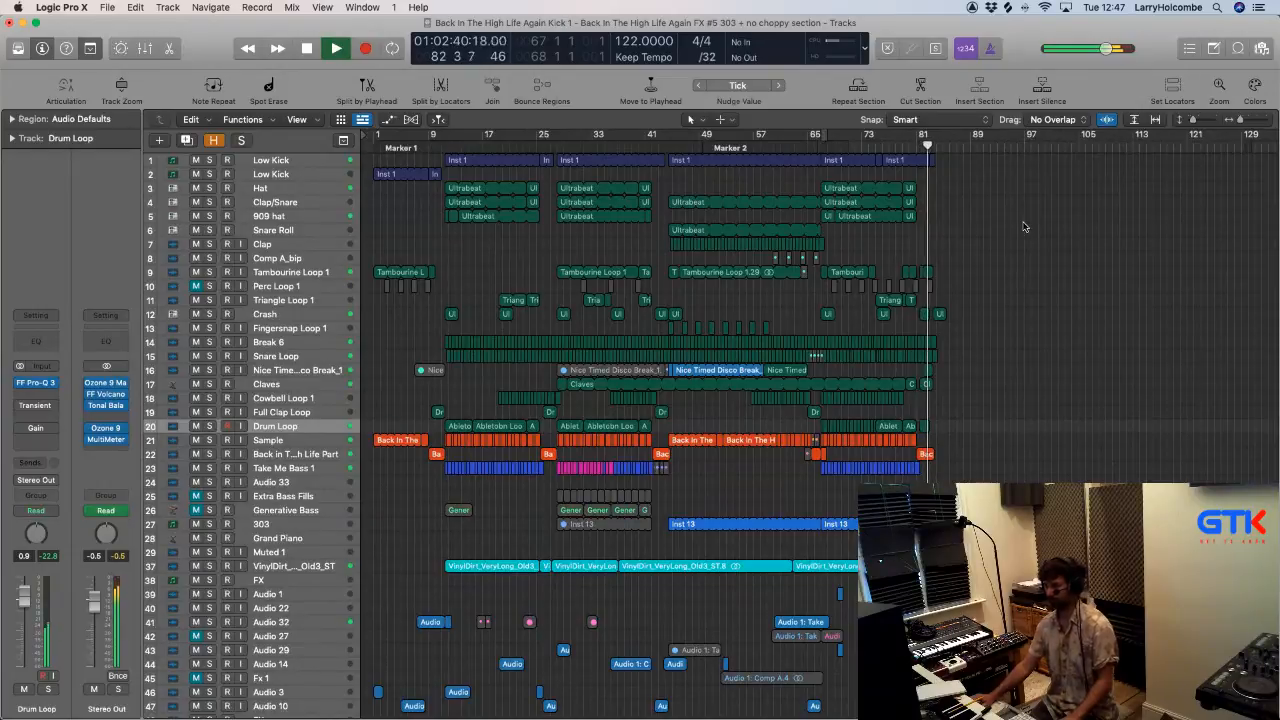
Step: Play the outro's Drum Loop region from just before bar 81.3 to hear how its hits lead up to bar 83
left_click_drag(845, 365, 1022, 540)
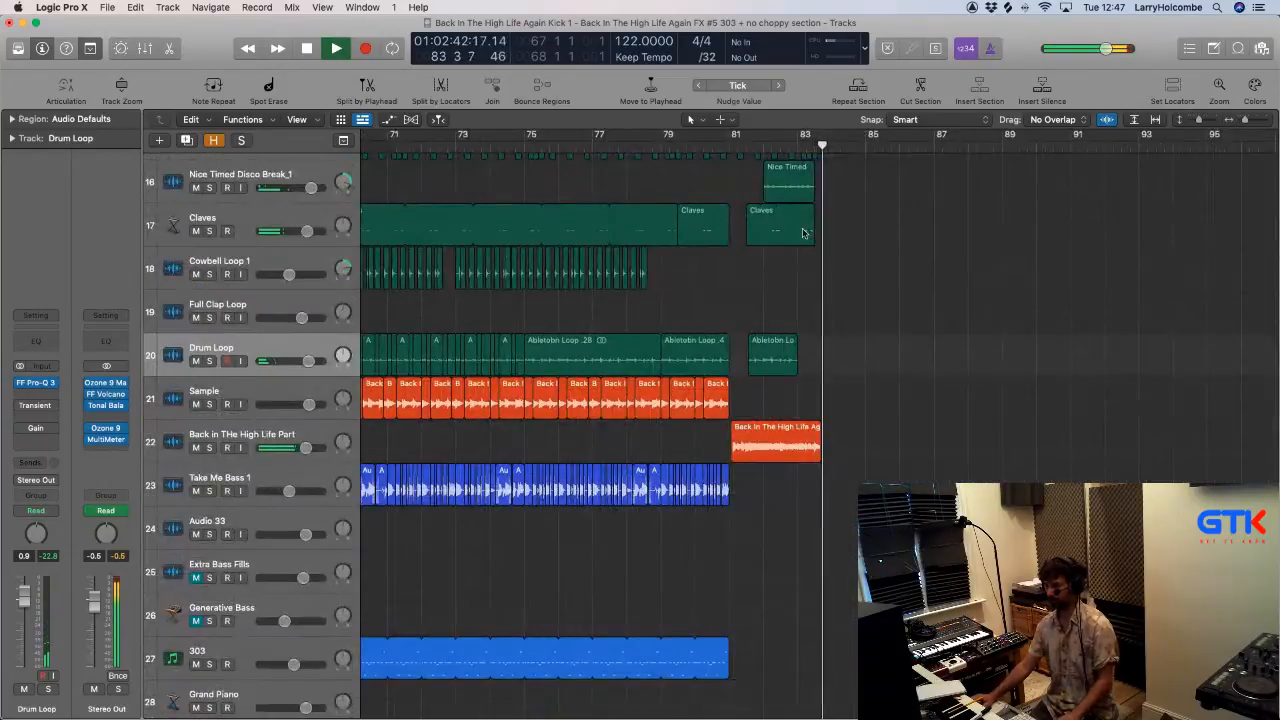
scroll(786, 238, "left", 3)
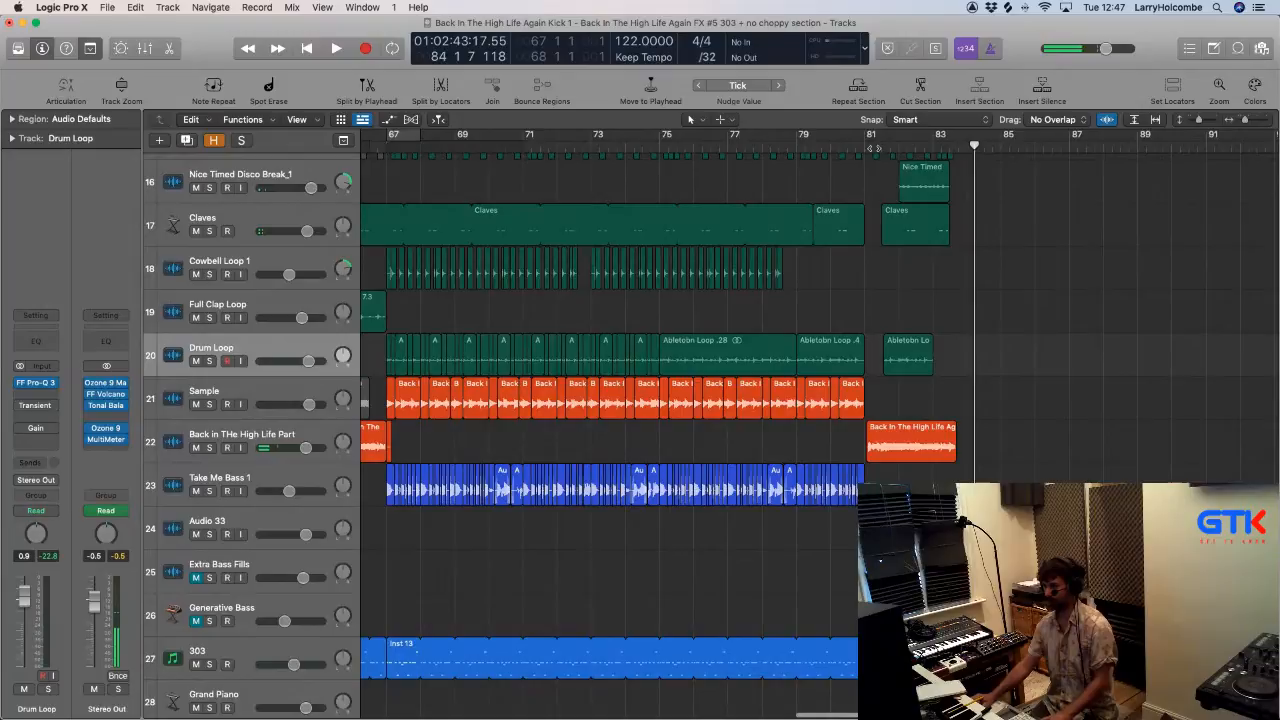
left_click(900, 345)
left_click_drag(845, 300, 977, 391)
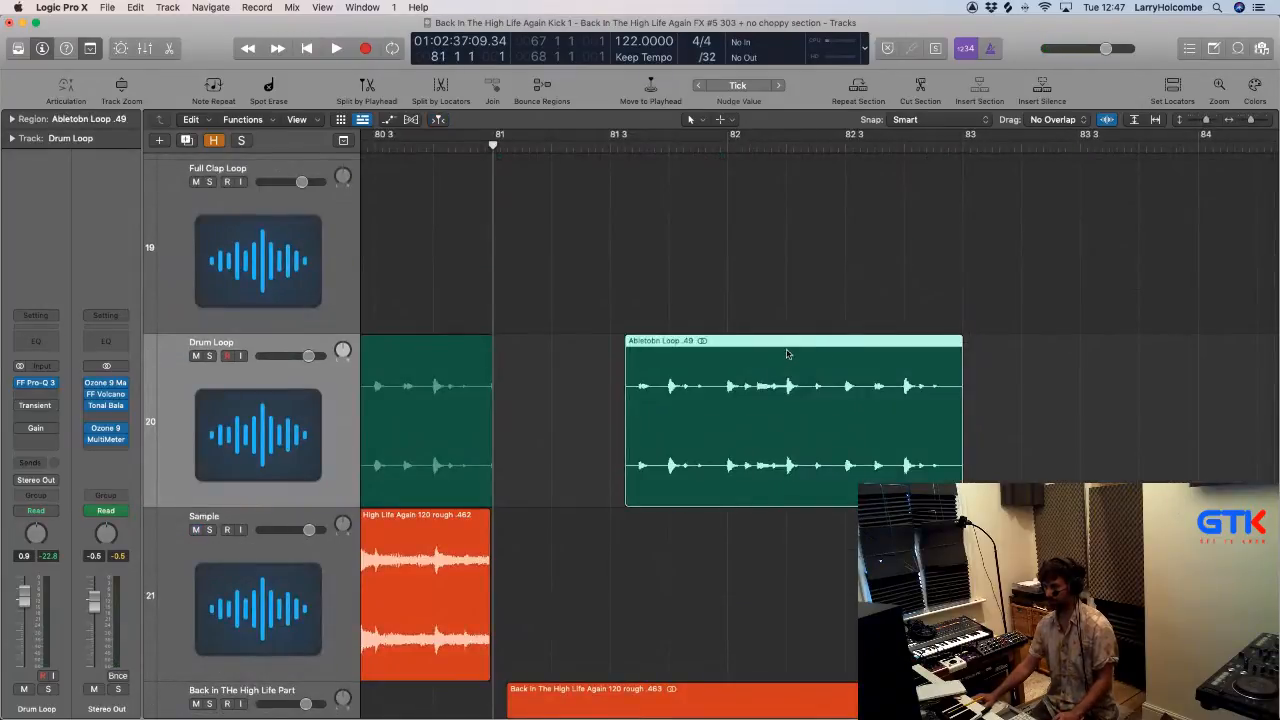
left_click(603, 149)
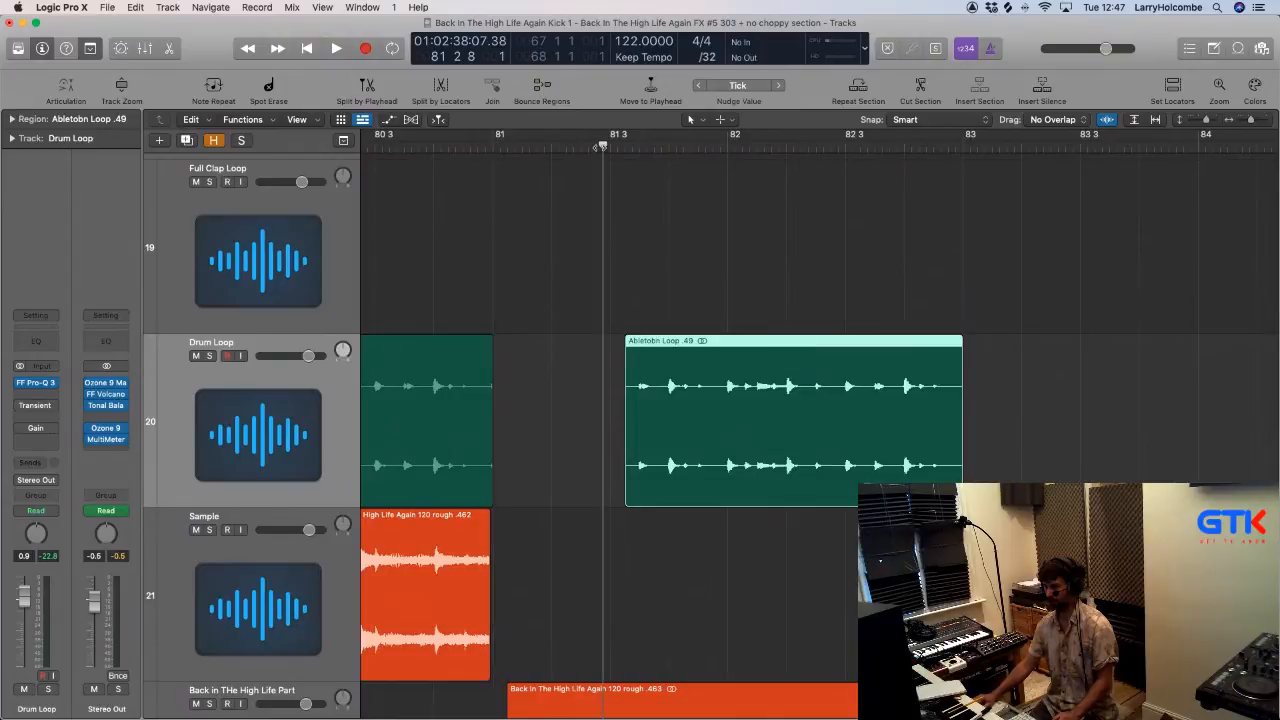
key("space")
left_click_drag(549, 246, 1018, 520)
scroll(1034, 463, "right", 1)
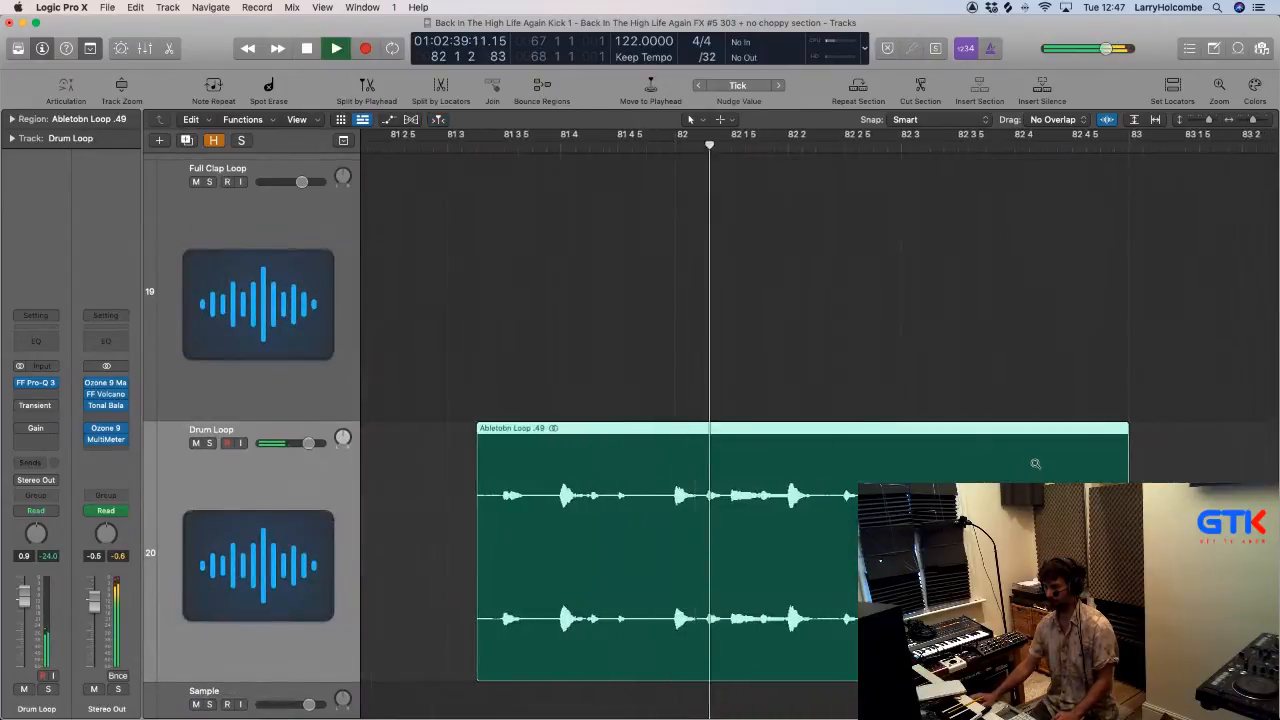
scroll(1034, 464, "down", 2)
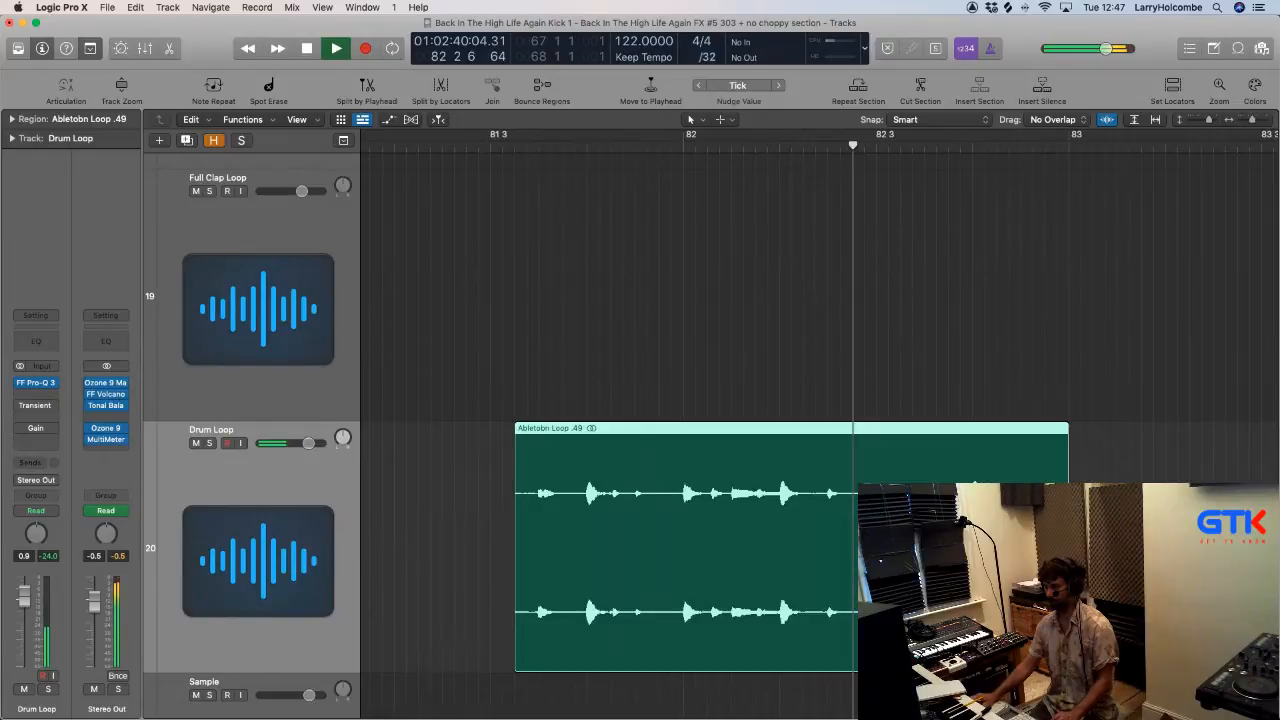
Step: Cycle from 81.3 to 83.3, slice out the Drum Loop half-beat before 82.3 and copy it one beat earlier
key("c")
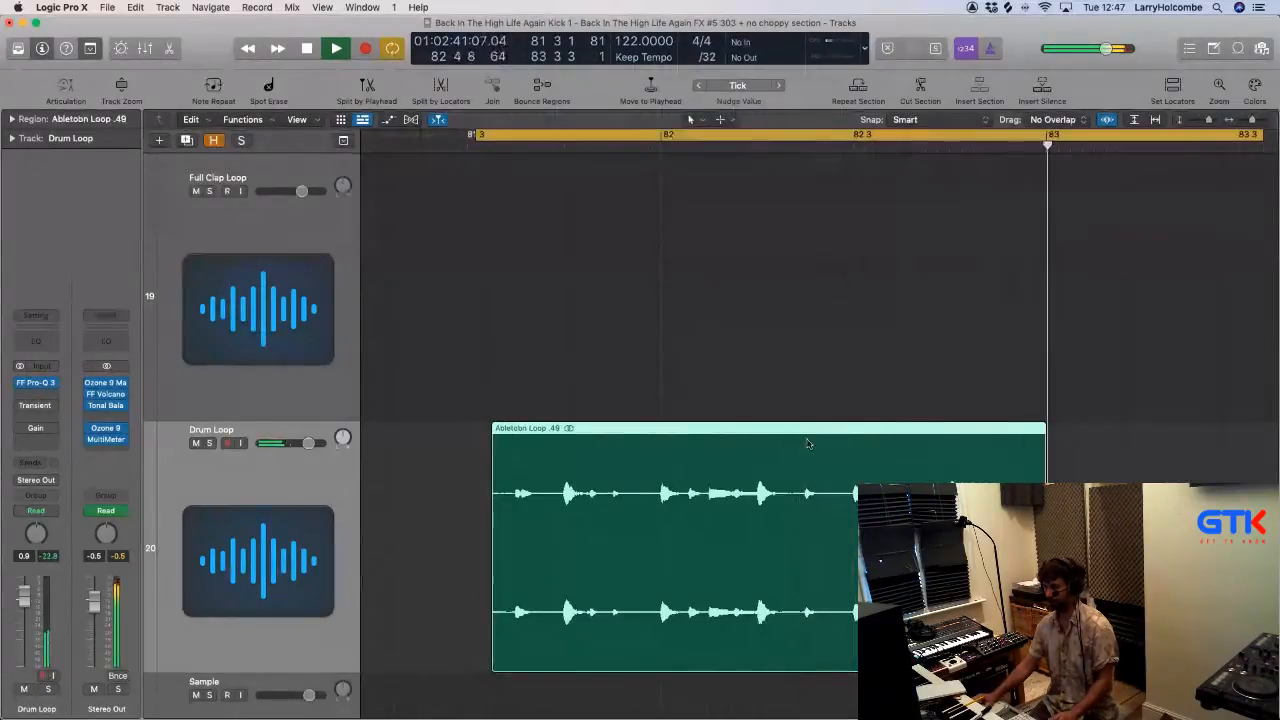
key("space")
left_click_drag(805, 440, 853, 439)
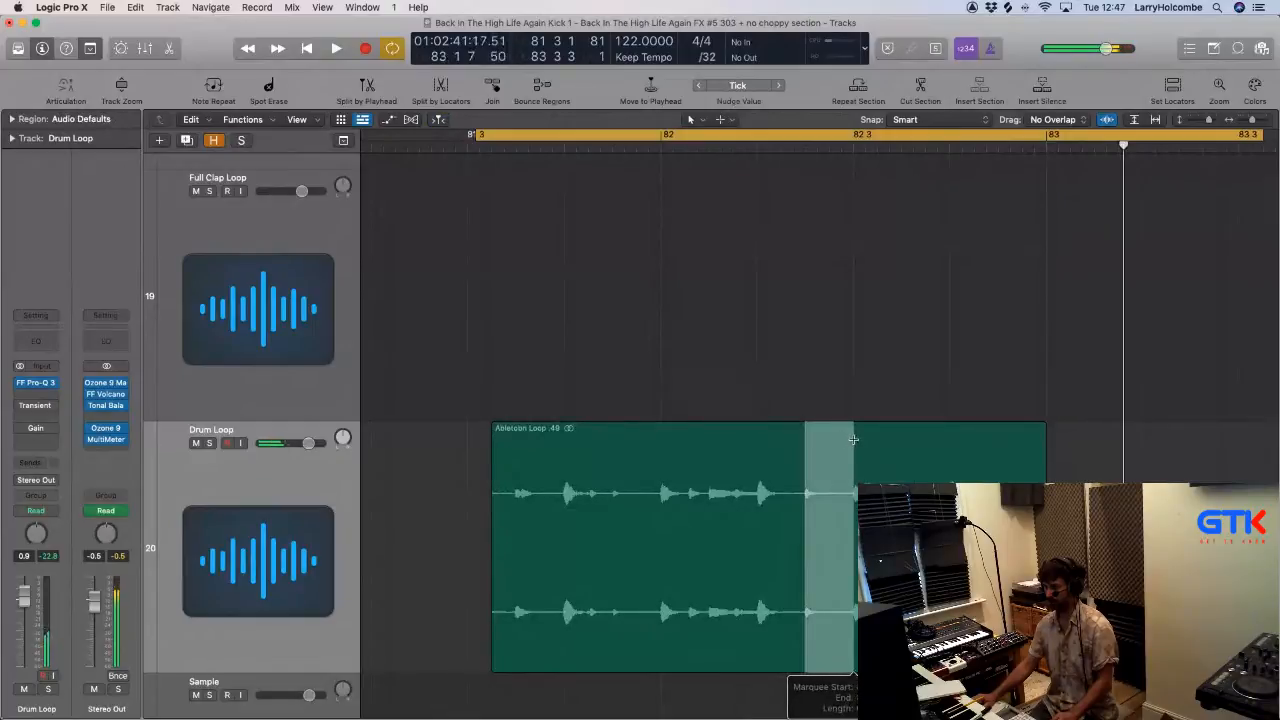
left_click(833, 440)
key("space")
left_click_drag(832, 441, 733, 446)
key("space")
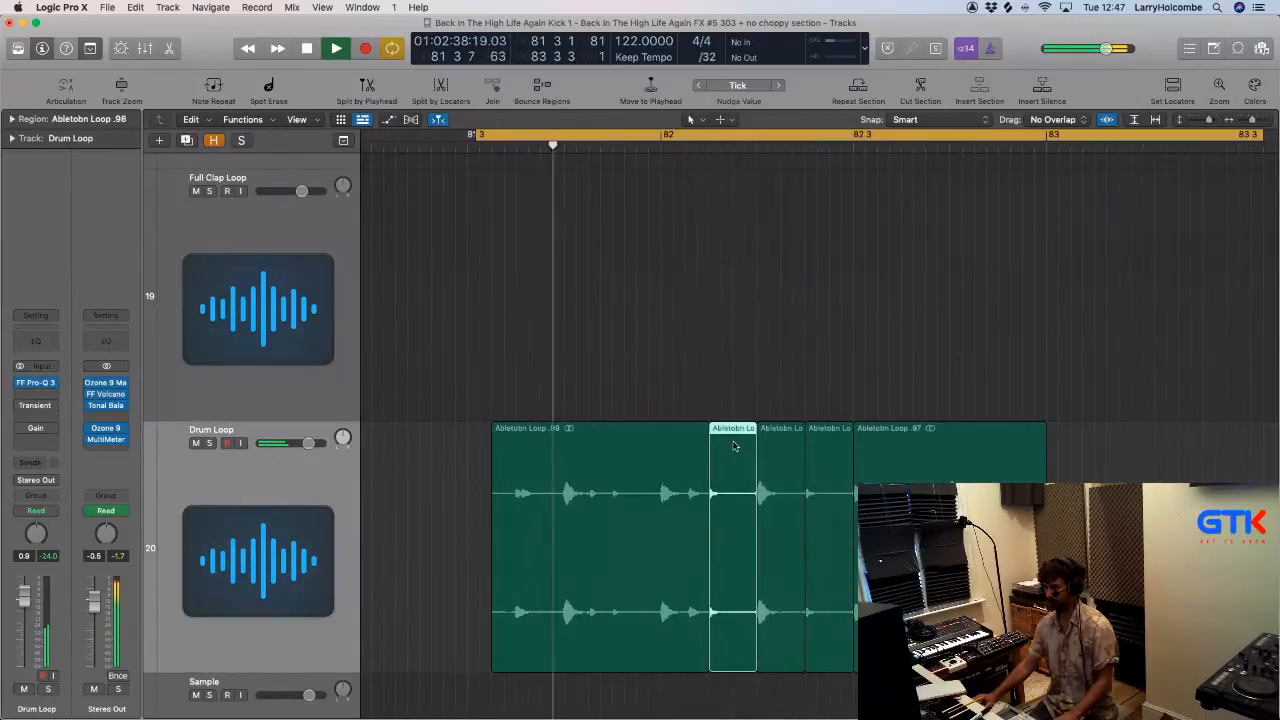
Step: Play the cycled outro while examining the end of the last Drum Loop slice at bar 83, ending with playback stopped
scroll(734, 445, "down", 8)
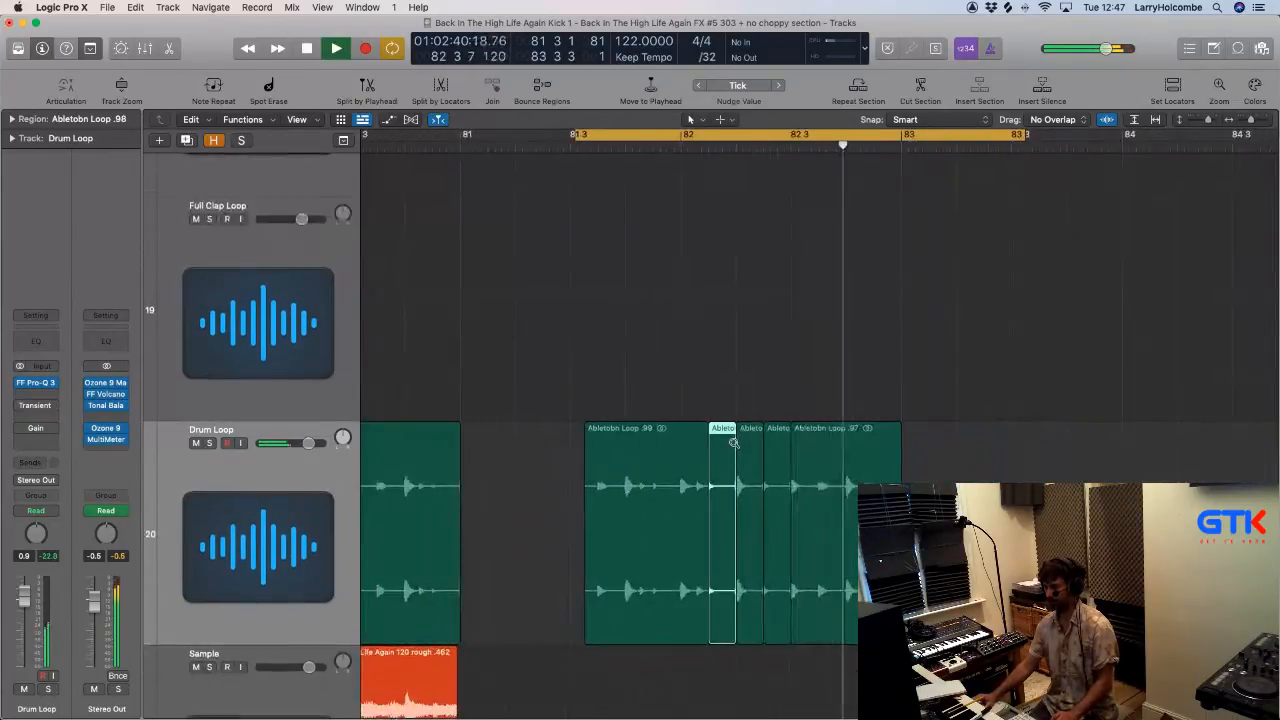
left_click_drag(776, 475, 844, 523)
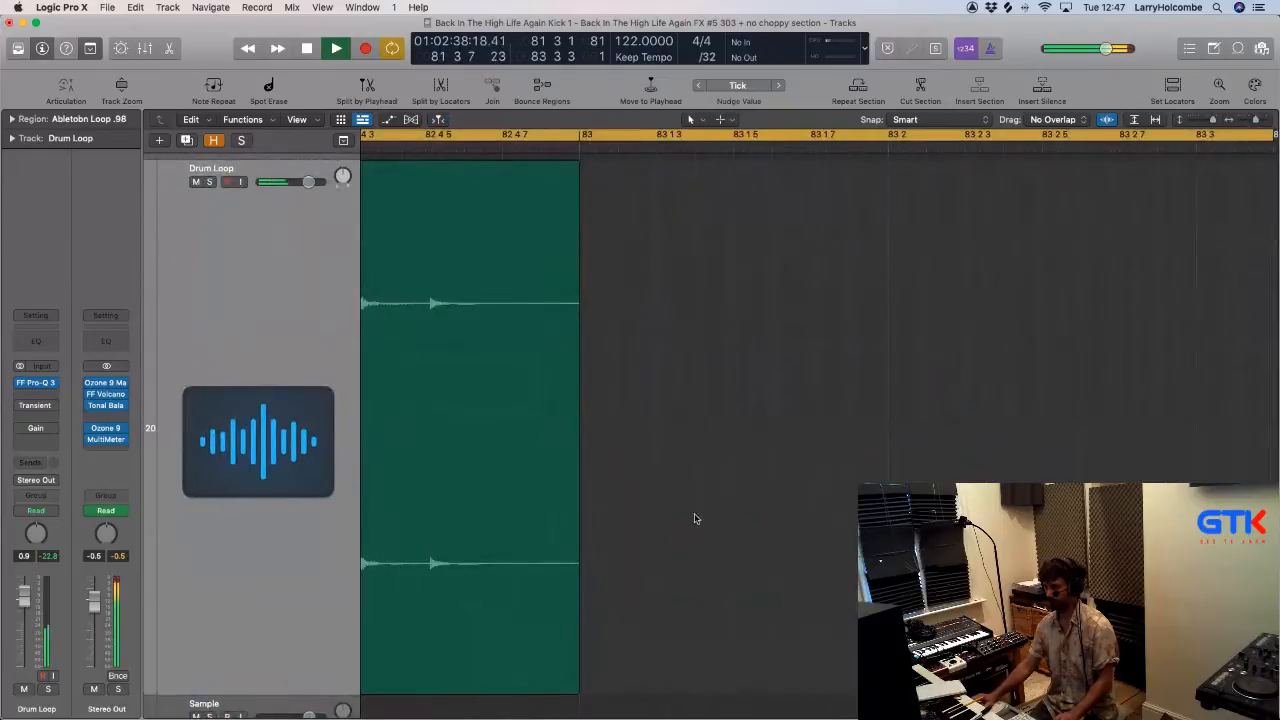
scroll(580, 535, "left", 2)
left_click_drag(591, 485, 722, 543)
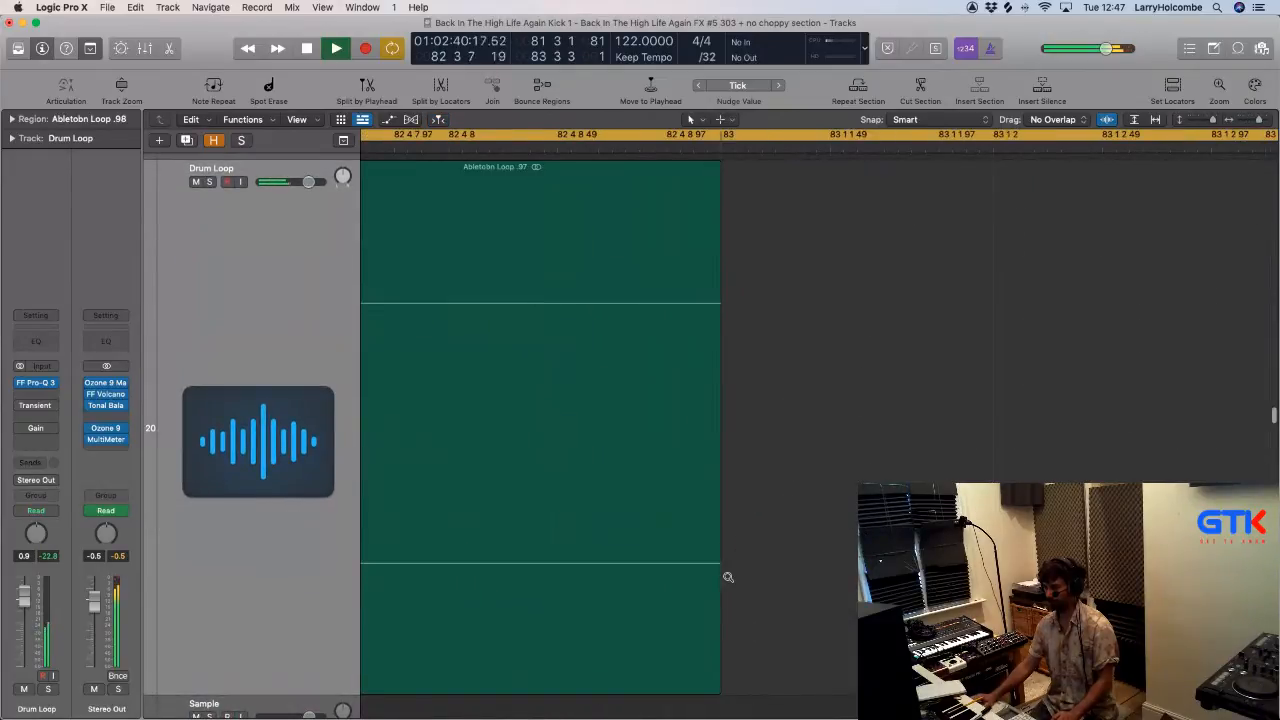
scroll(728, 579, "down", 8)
scroll(728, 578, "left", 4)
scroll(728, 577, "down", 3)
left_click_drag(558, 418, 774, 517)
scroll(774, 515, "down", 10)
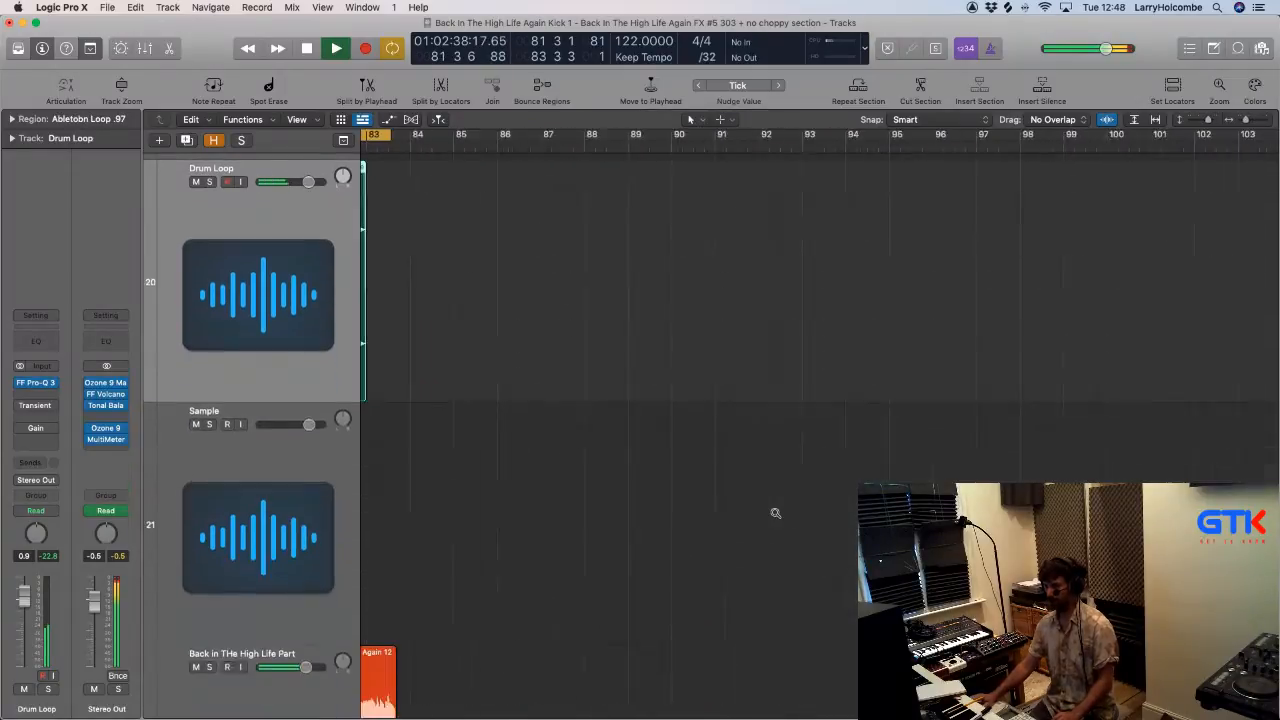
key("space")
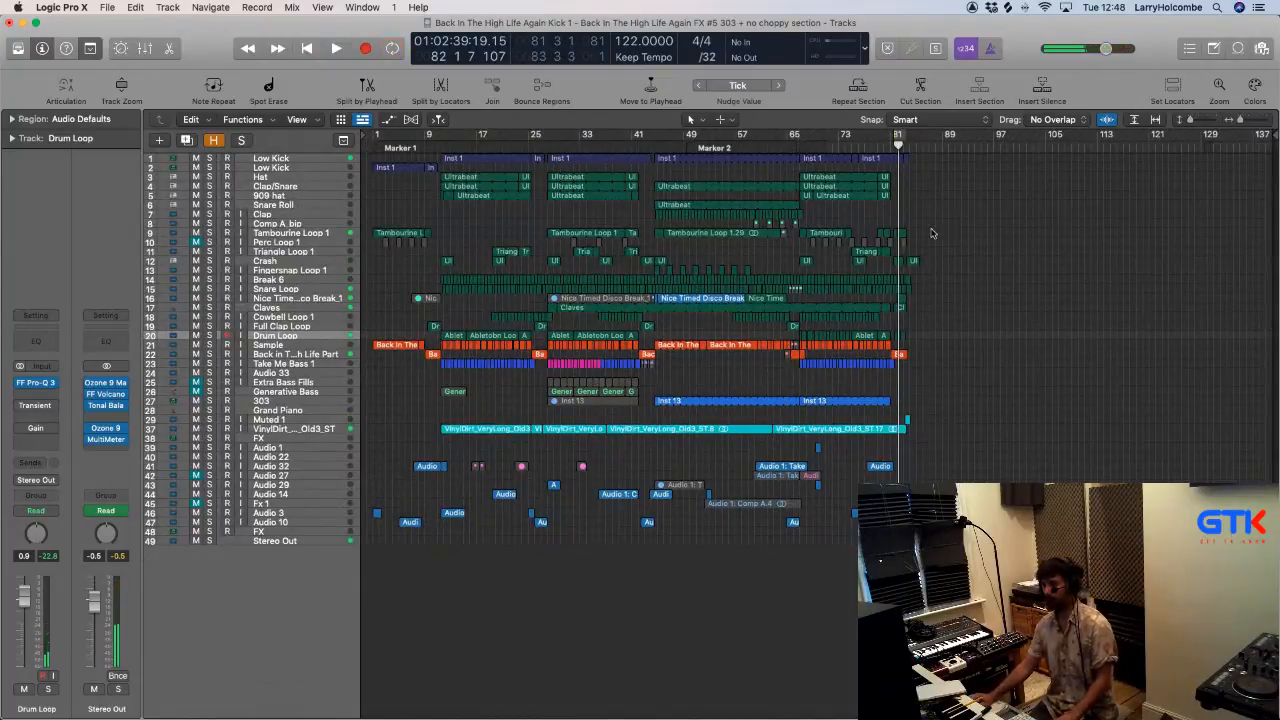
Step: Set the cycle range around all regions, from bar 1 to 85 3 1 1, and set up an offline MP3 bounce of it
key("c")
key("super+a")
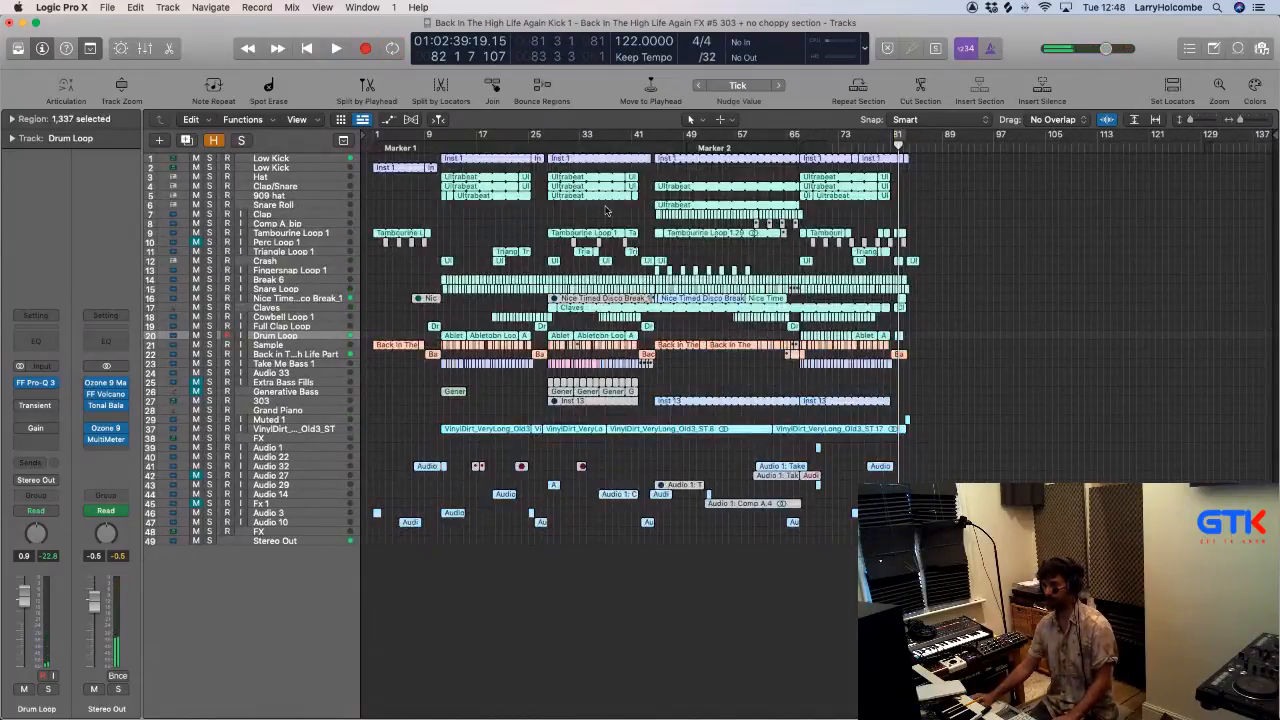
key("super+b")
left_click(500, 183)
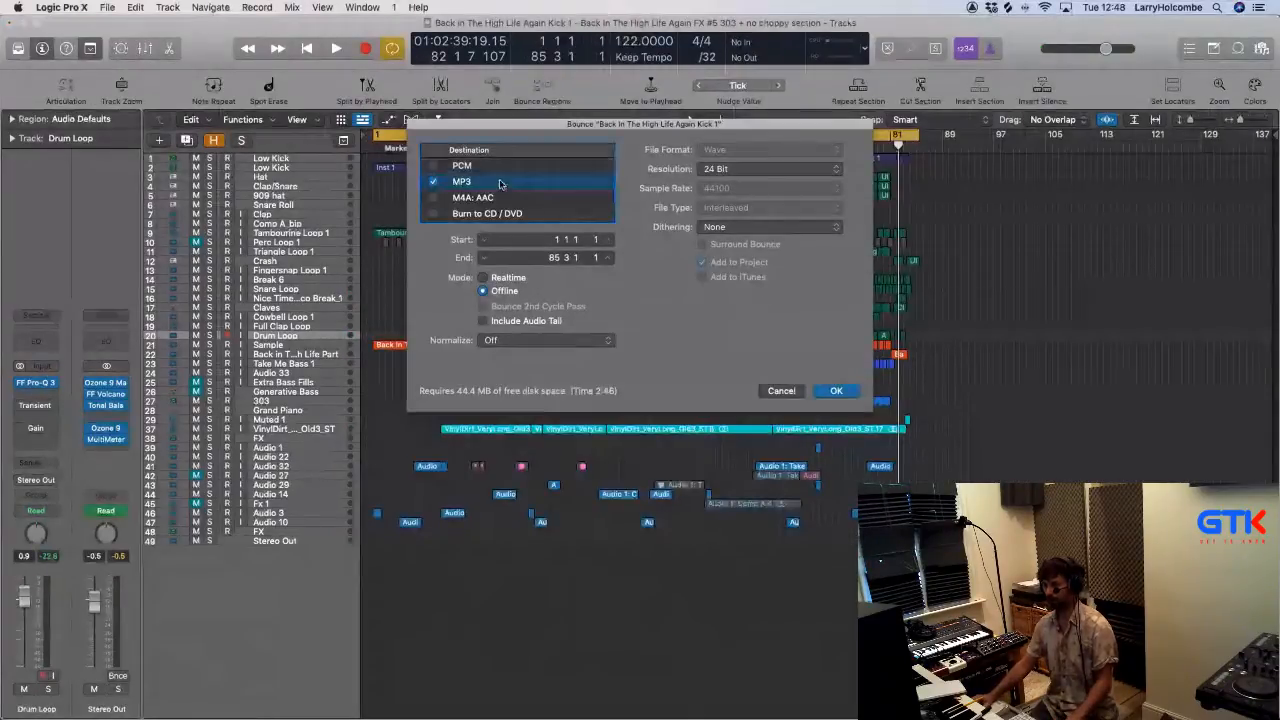
left_click(838, 391)
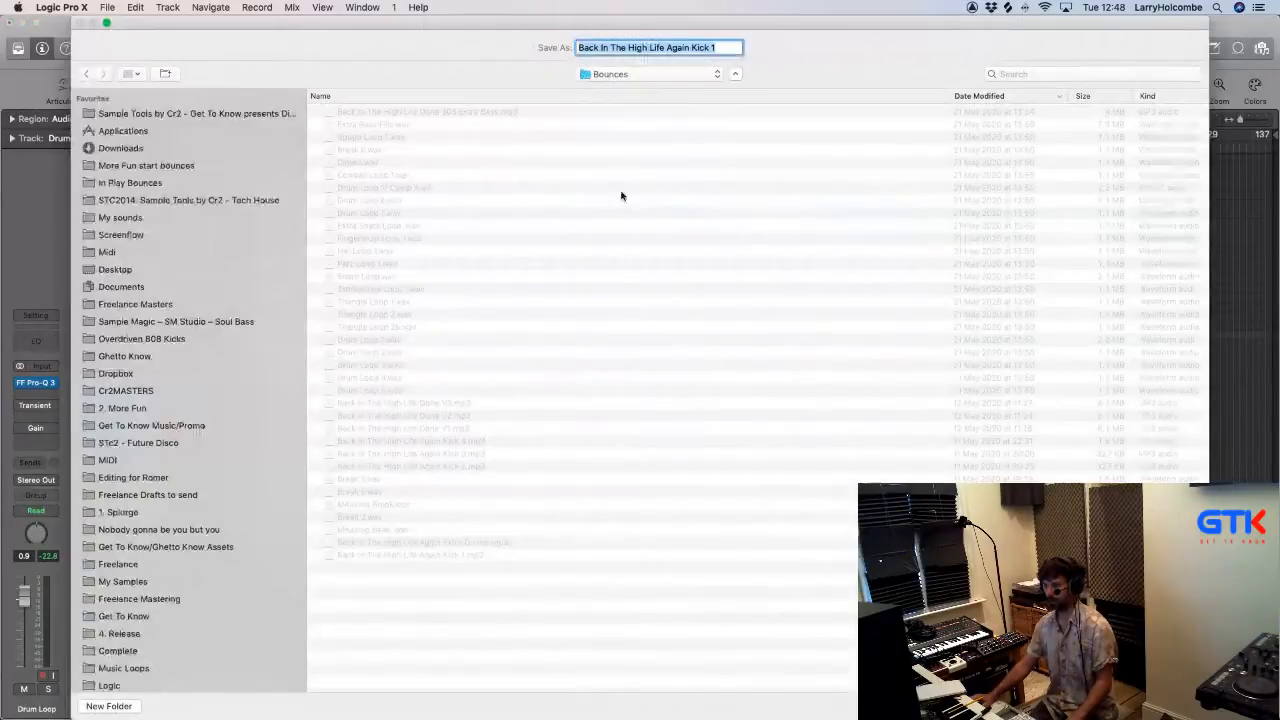
Step: Name the bounce "Back In The High Life Done No Extra Bass", render it into the Bounces folder and save the project
left_click(471, 112)
left_click(697, 47)
left_click(656, 47)
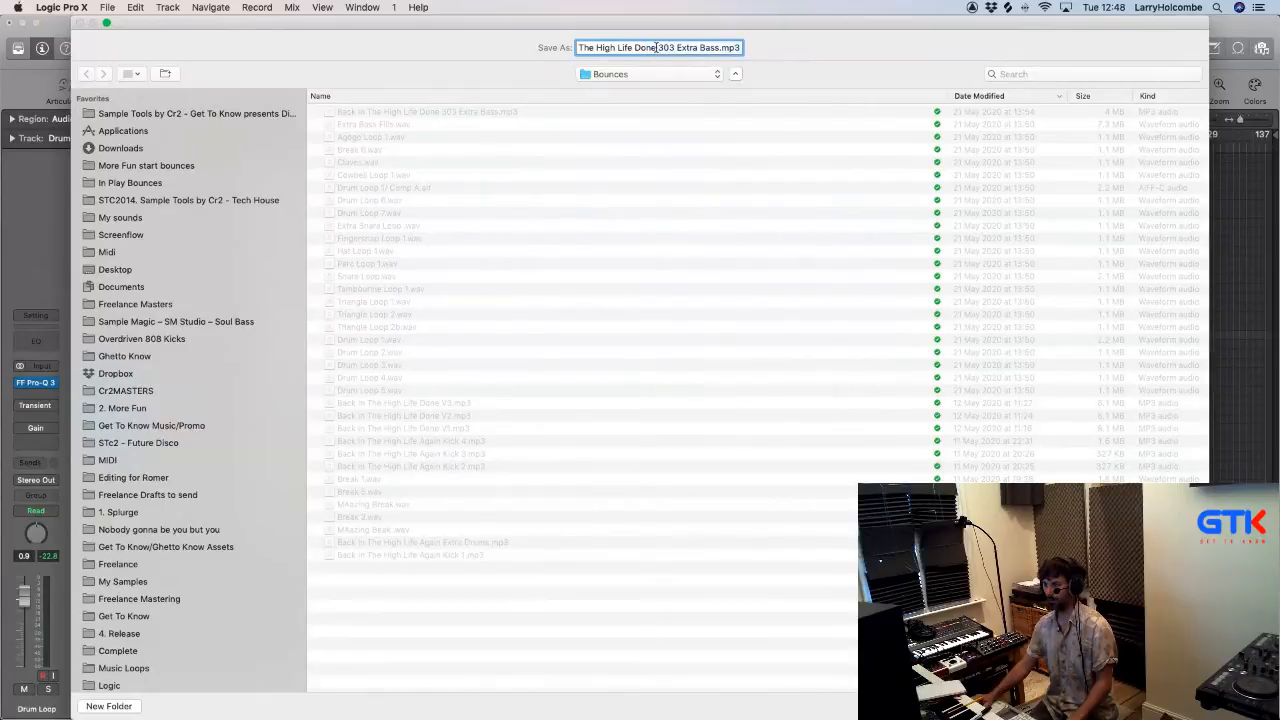
left_click_drag(656, 47, 843, 51)
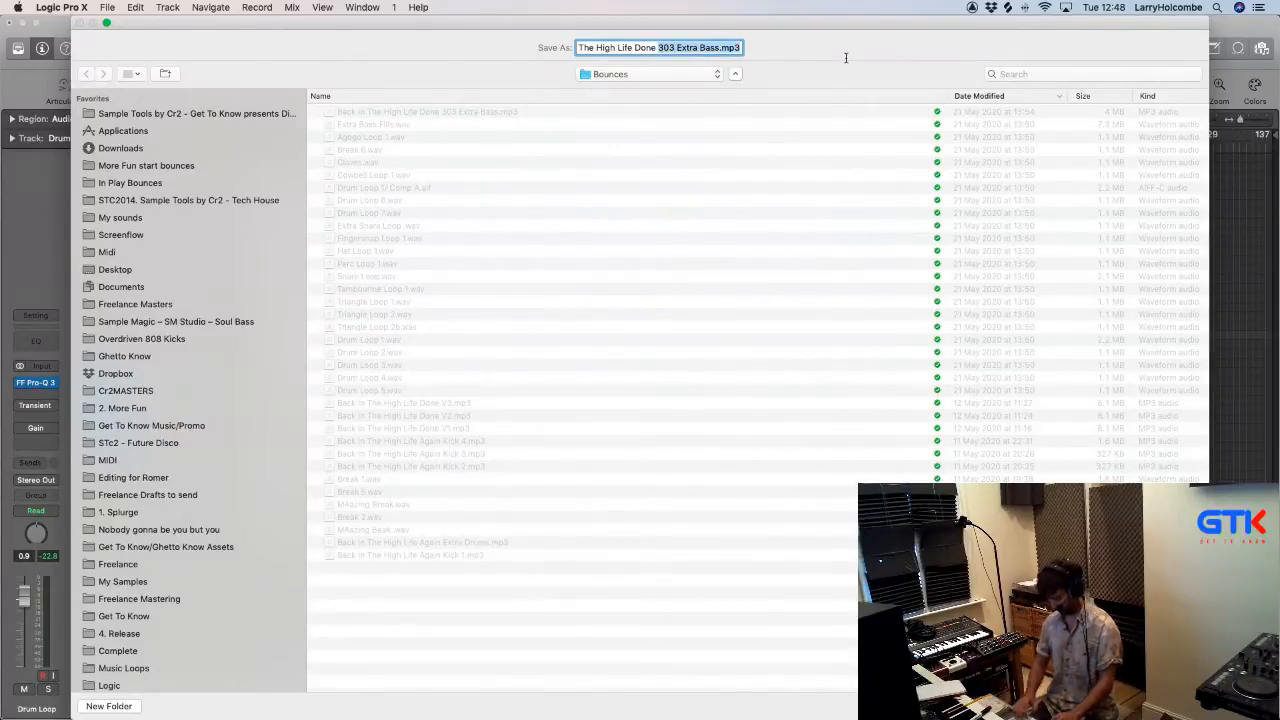
type("No Extra B")
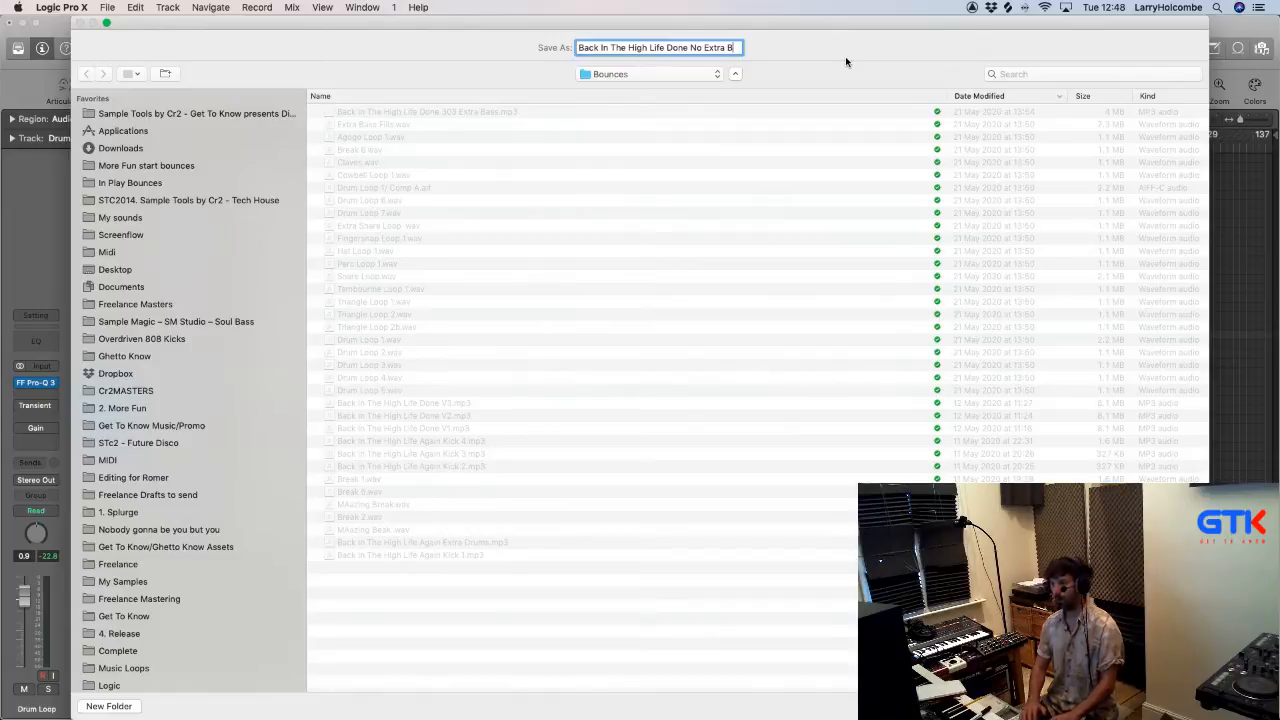
type("ass")
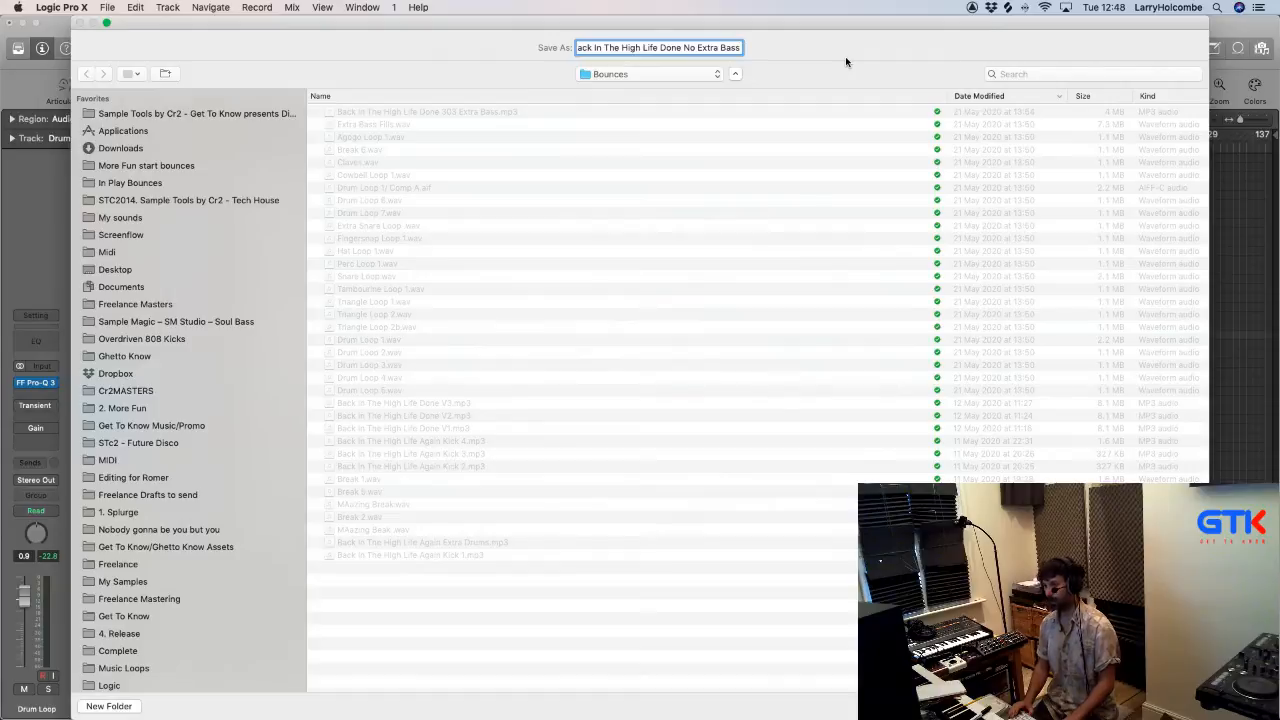
key("Return")
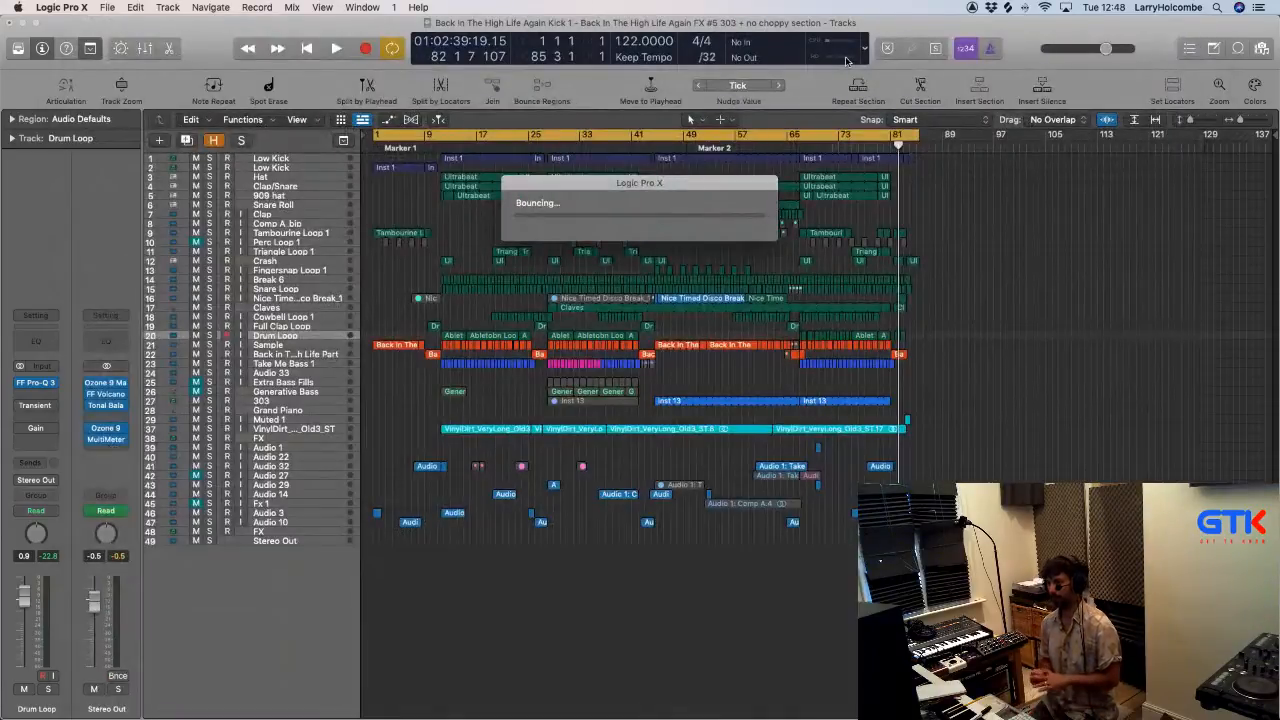
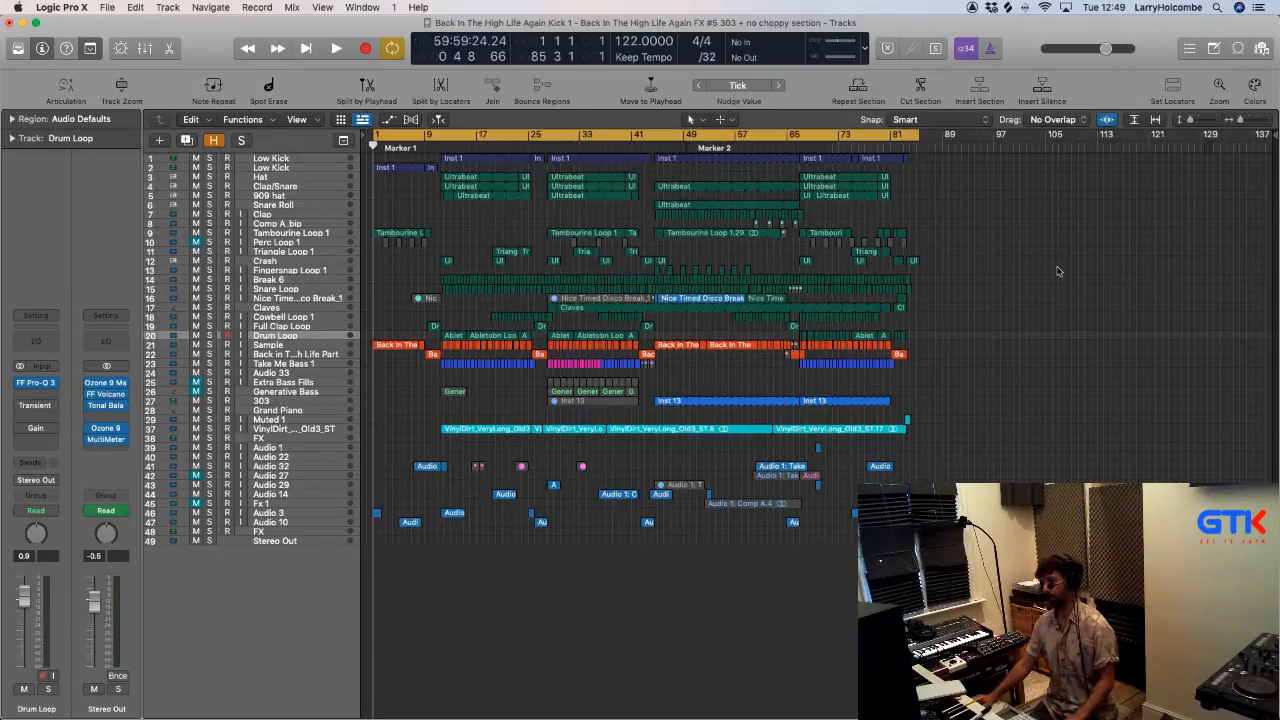
key("super+s")
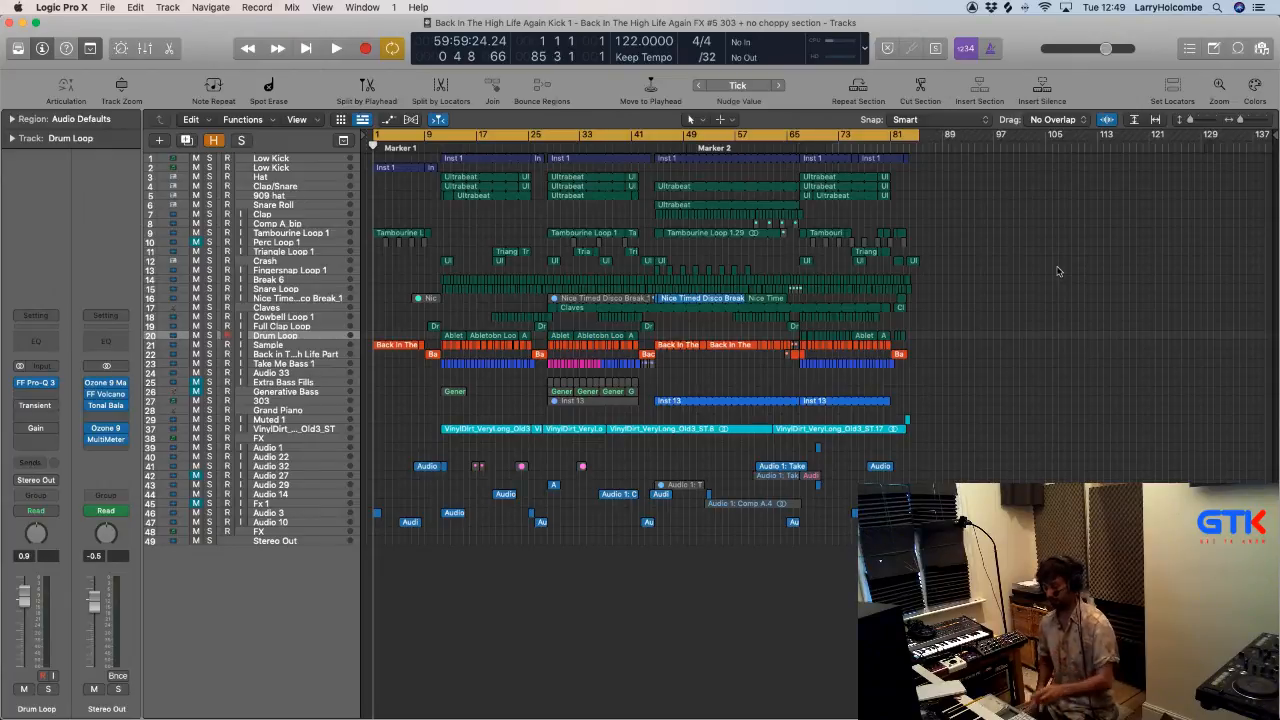
Step: Switch to Trello, look over the lists of the Automatic Music Machine board and return to Logic Pro X
key("super+Tab")
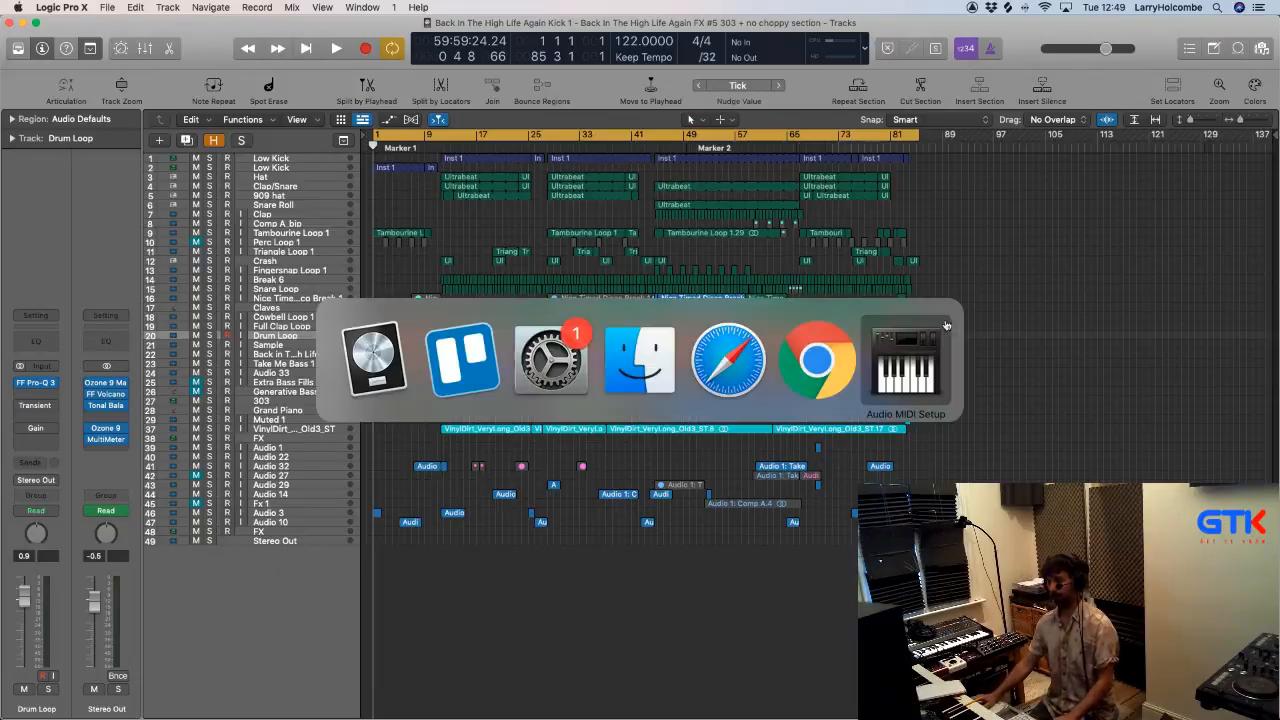
left_click(440, 352)
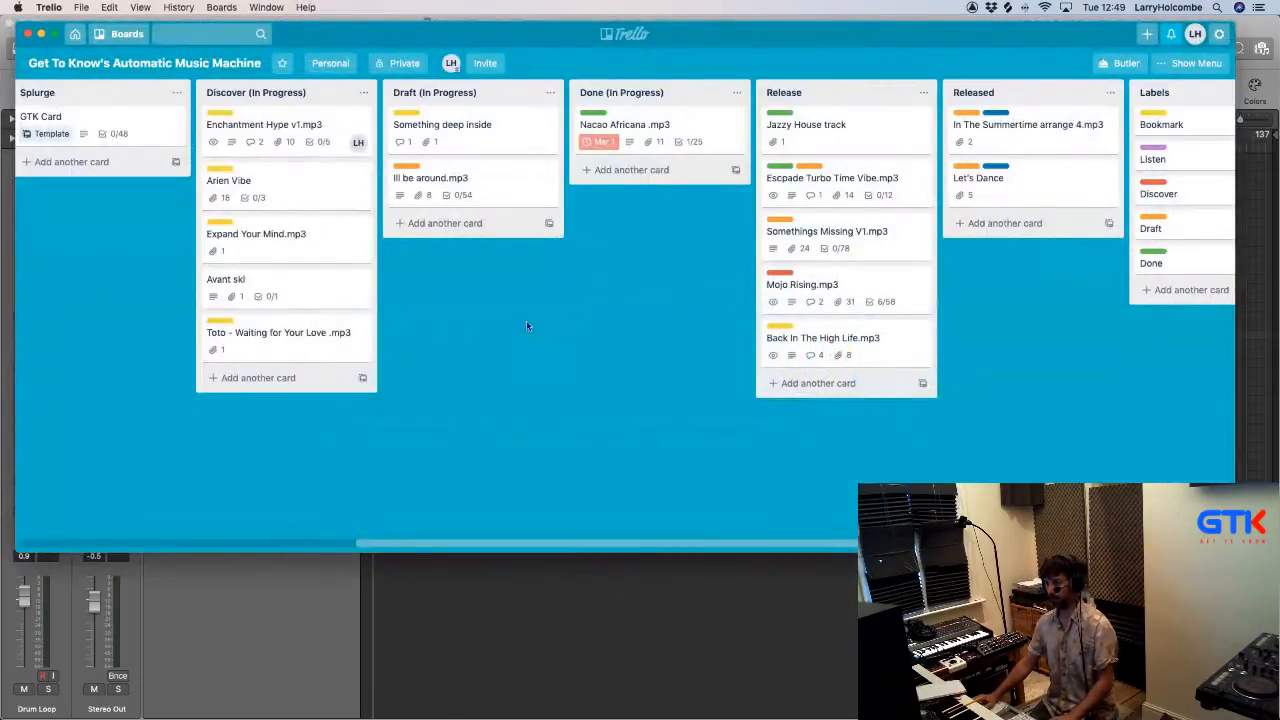
scroll(751, 291, "left", 5)
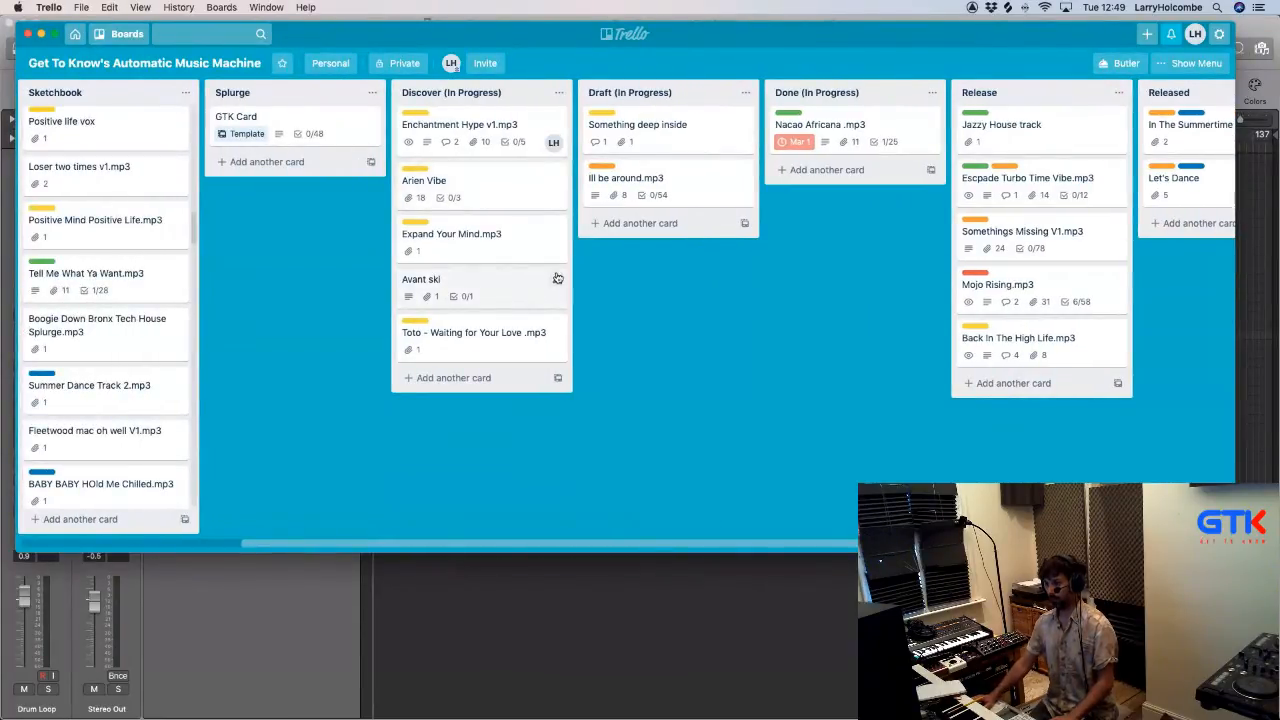
scroll(586, 272, "left", 1)
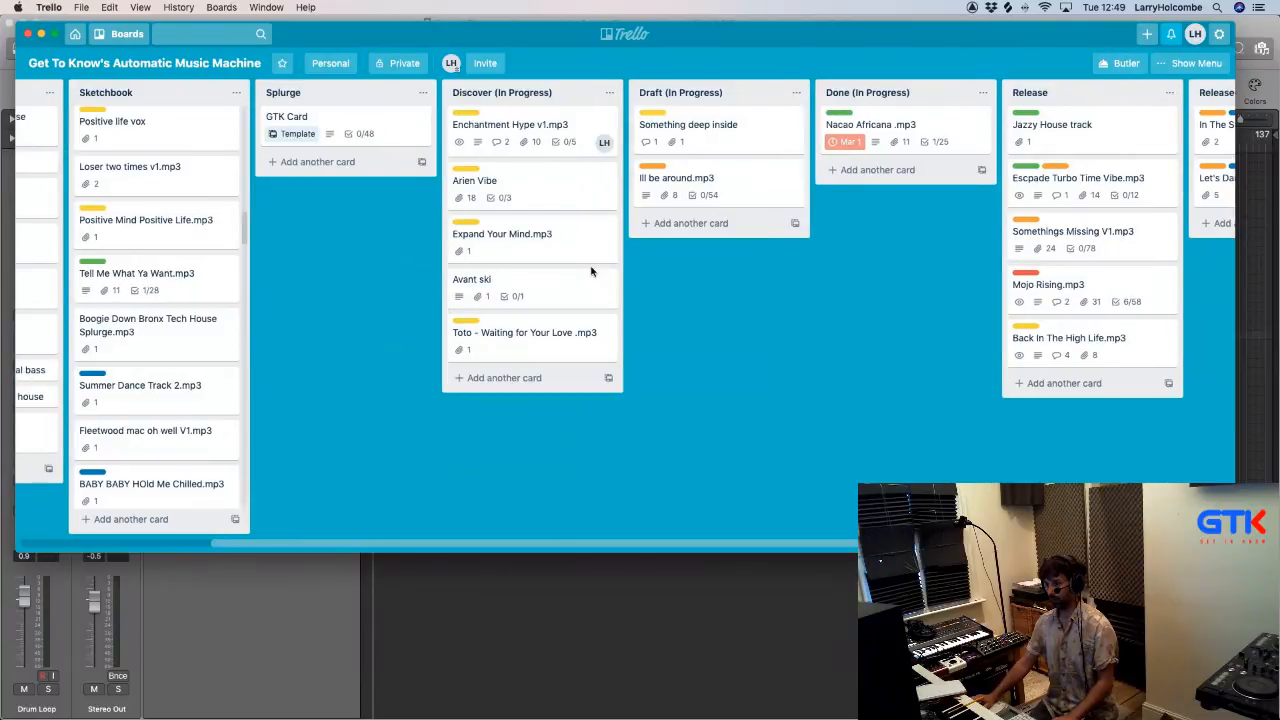
key("super+Tab")
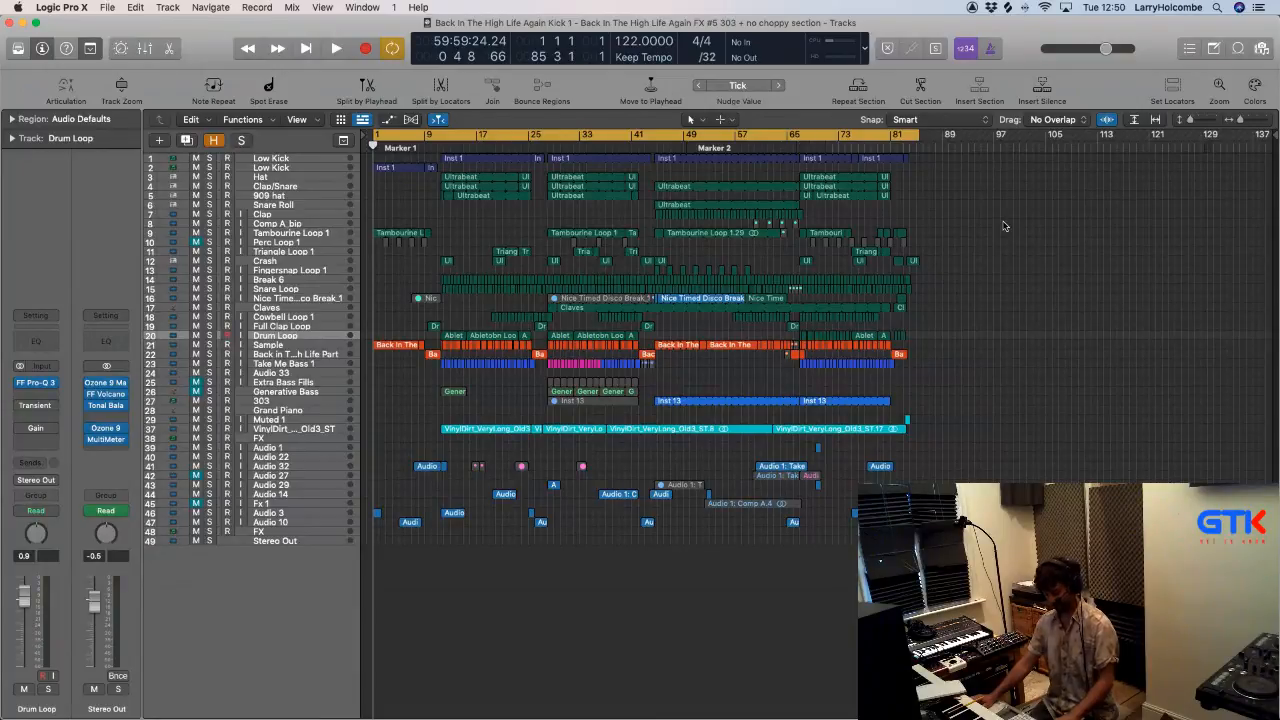
key("super+Tab")
key("super+Tab")
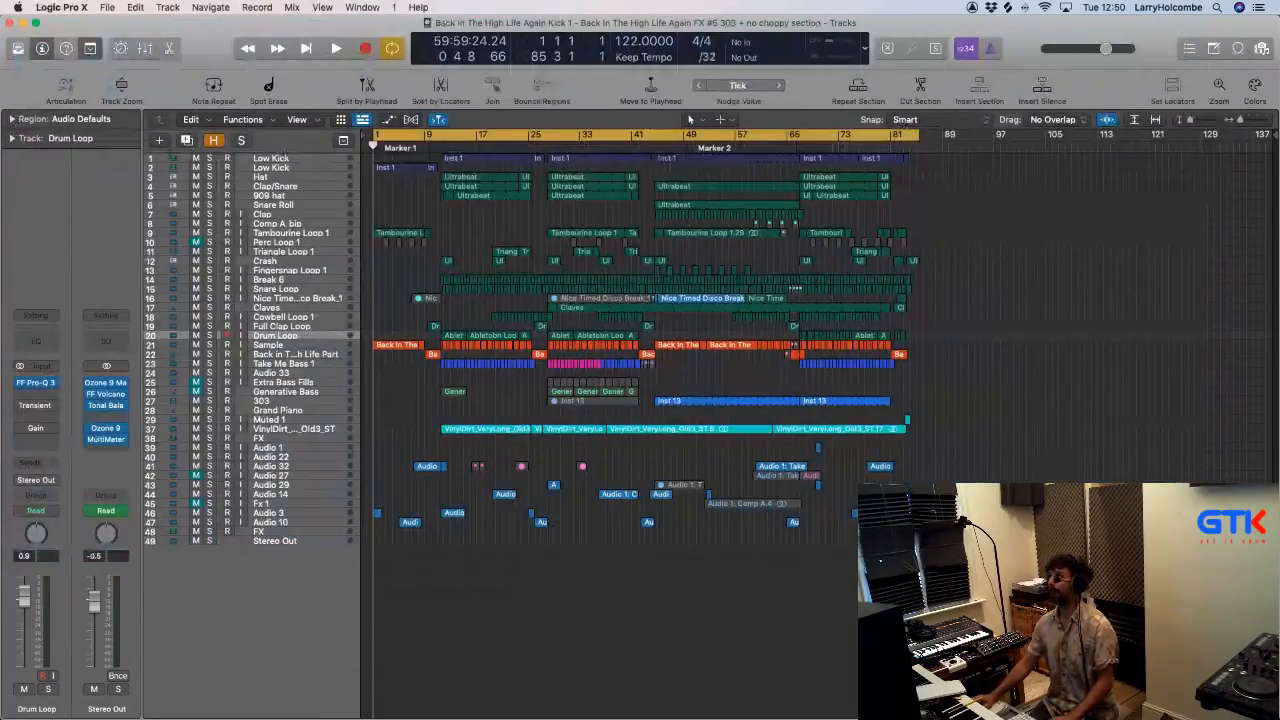